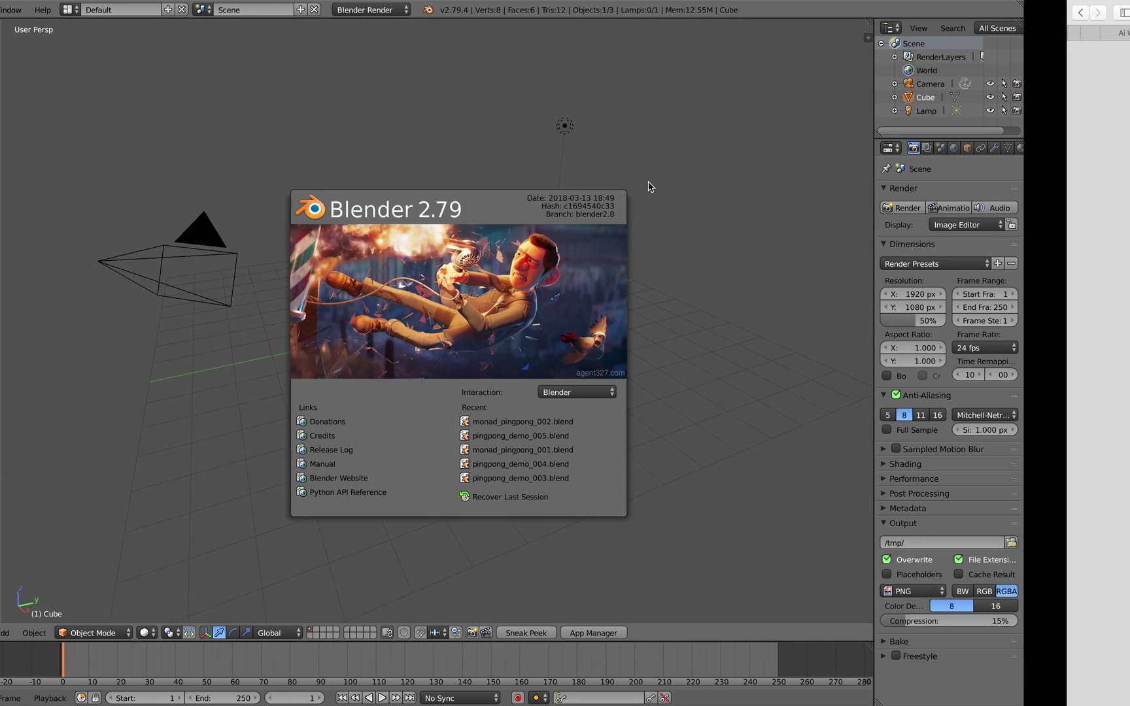
Switch to the browser, look over the JoyOfVex introduction and lesson list, and open the JoyOfVex1 lesson.
key("ctrl+Right")
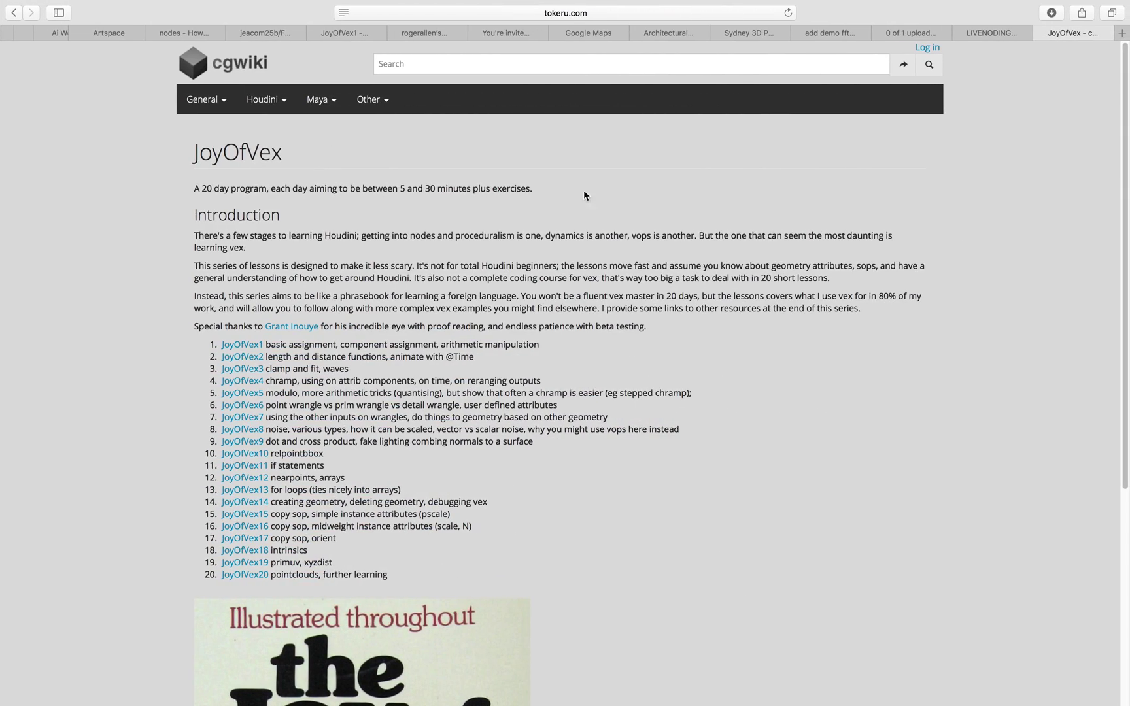
left_click_drag(193, 155, 286, 153)
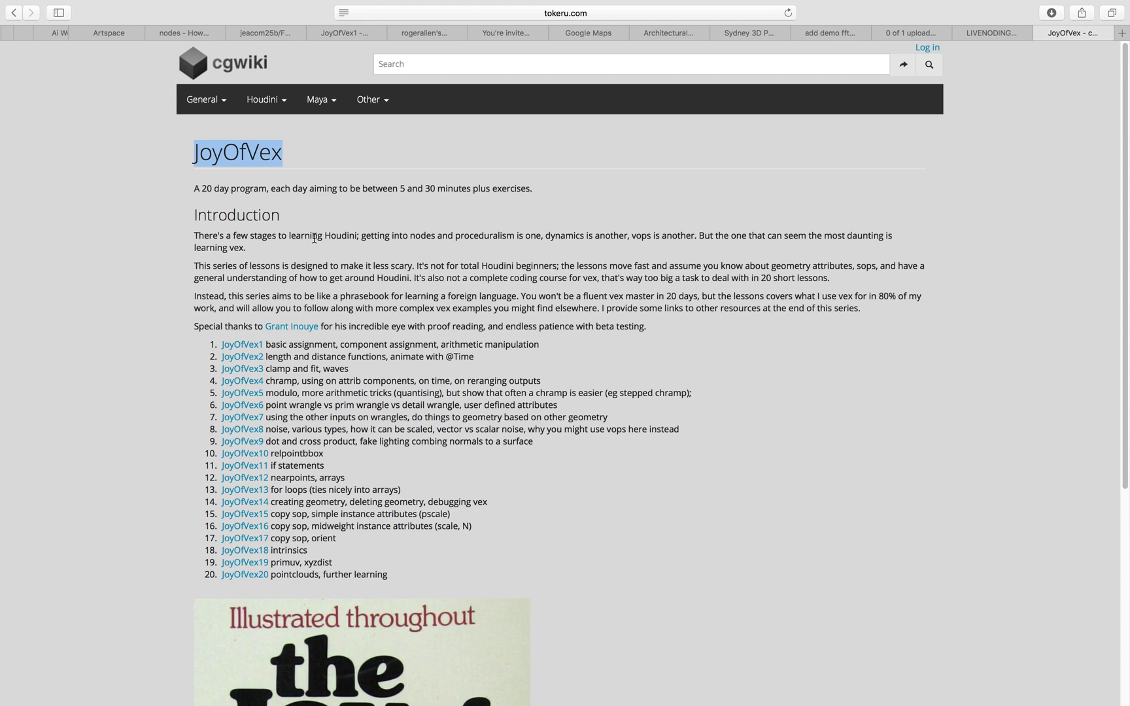
left_click(269, 160)
left_click_drag(246, 153, 323, 158)
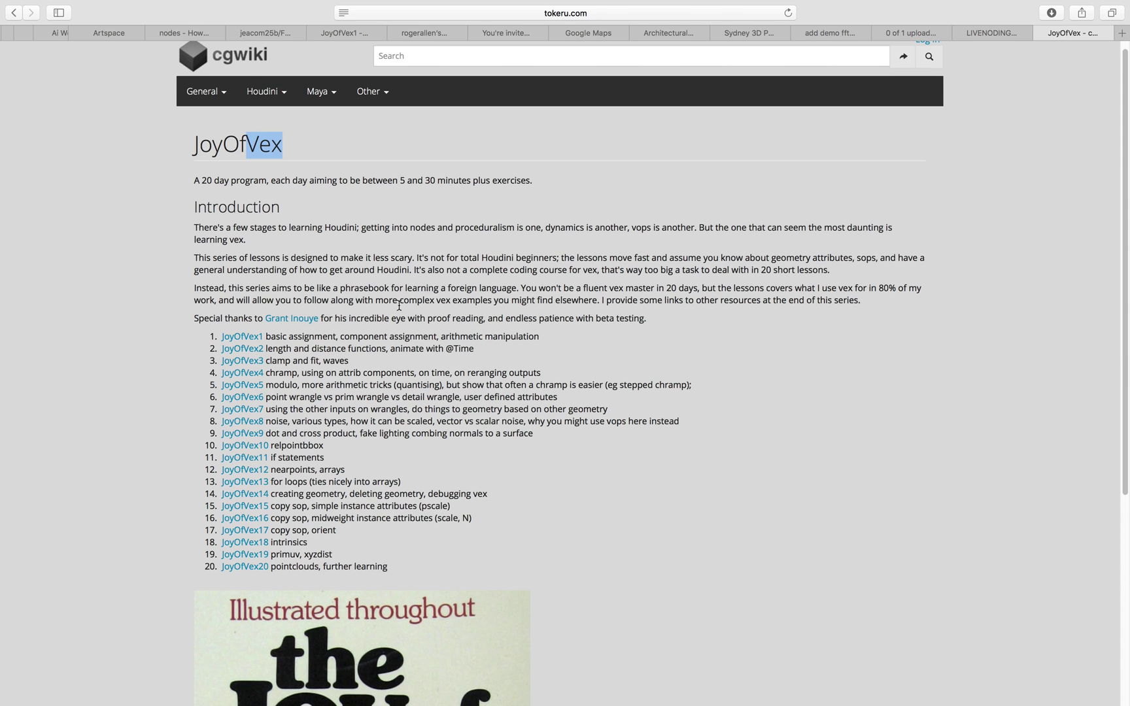
scroll(396, 305, "down", 5)
scroll(422, 359, "up", 3)
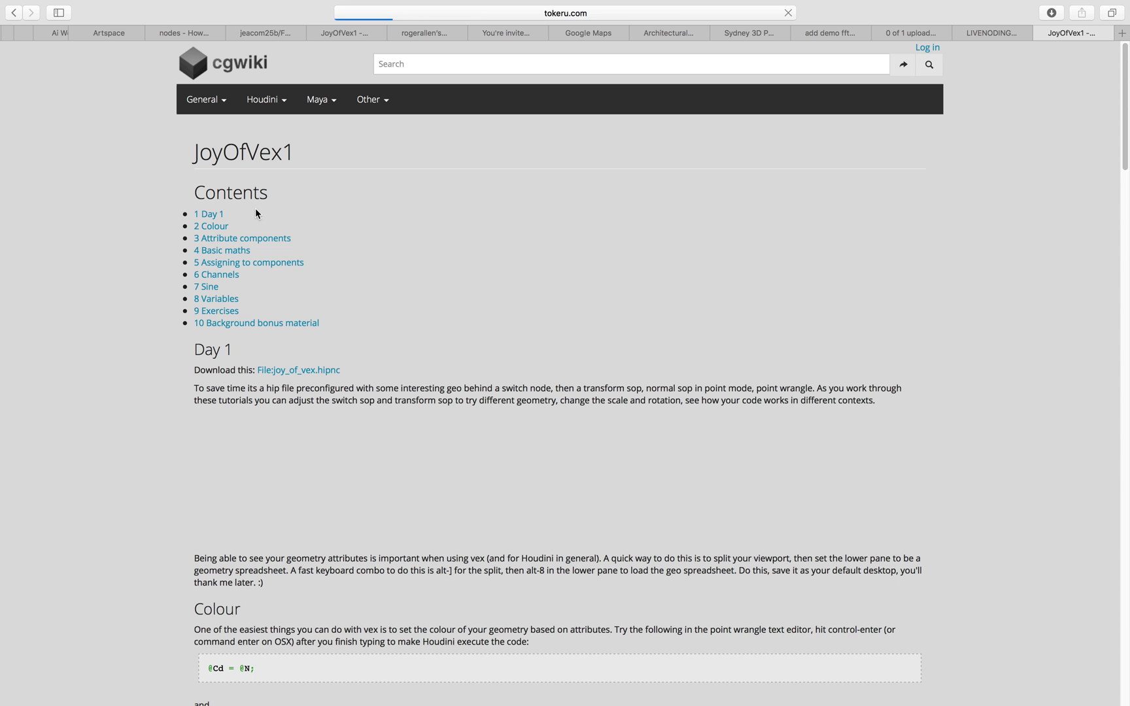
scroll(266, 220, "down", 5)
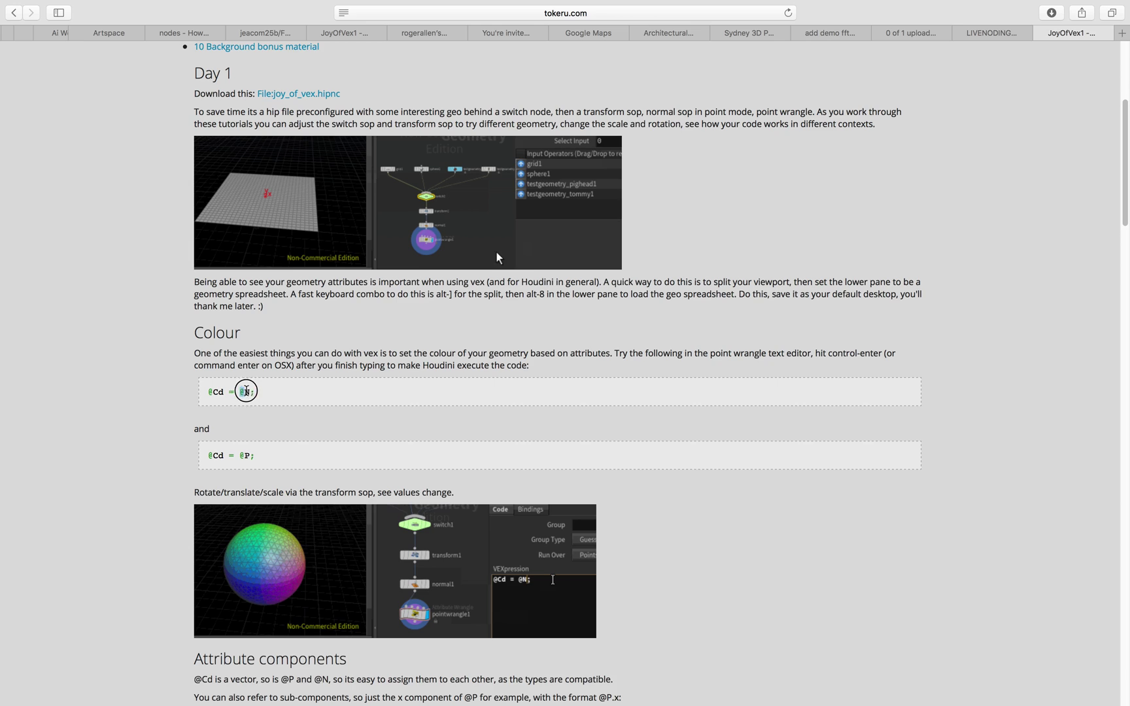
scroll(243, 391, "down", 1)
double_click(244, 371)
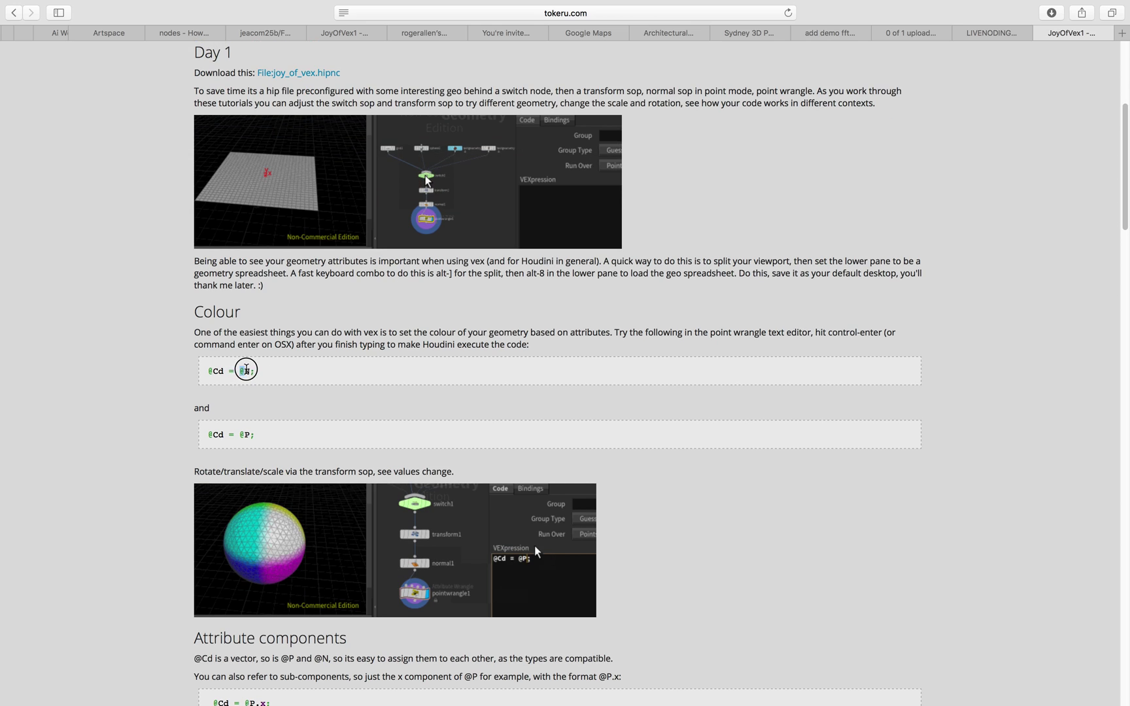
double_click(216, 370)
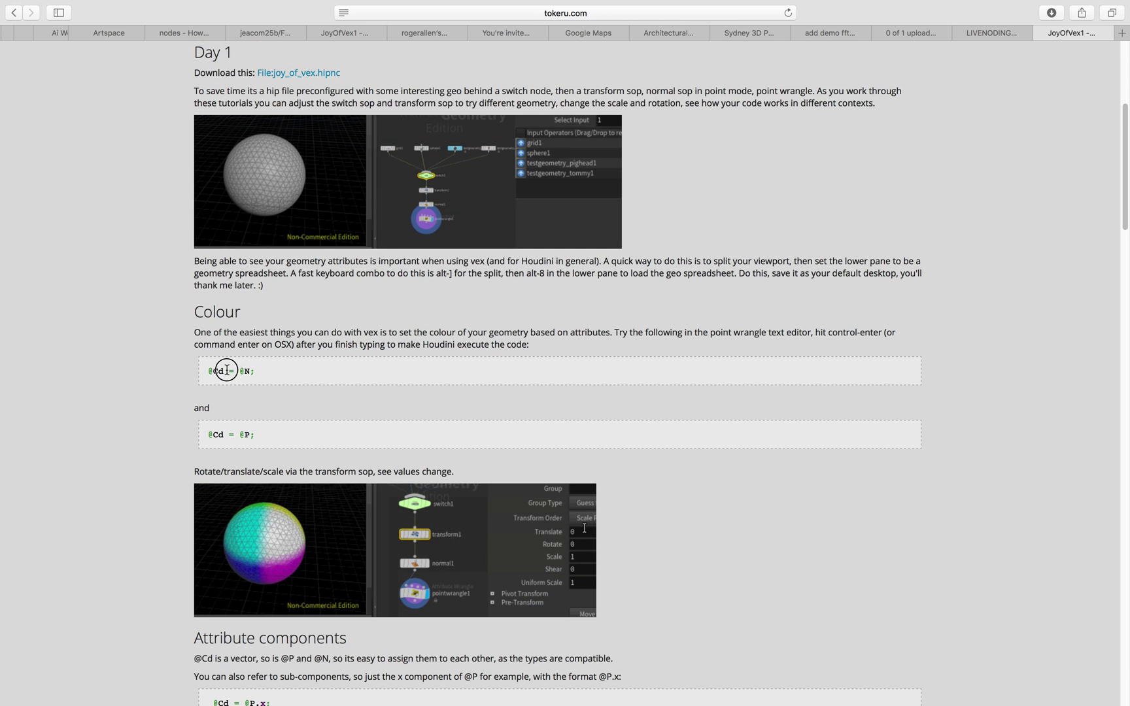
scroll(252, 404, "down", 1)
double_click(244, 429)
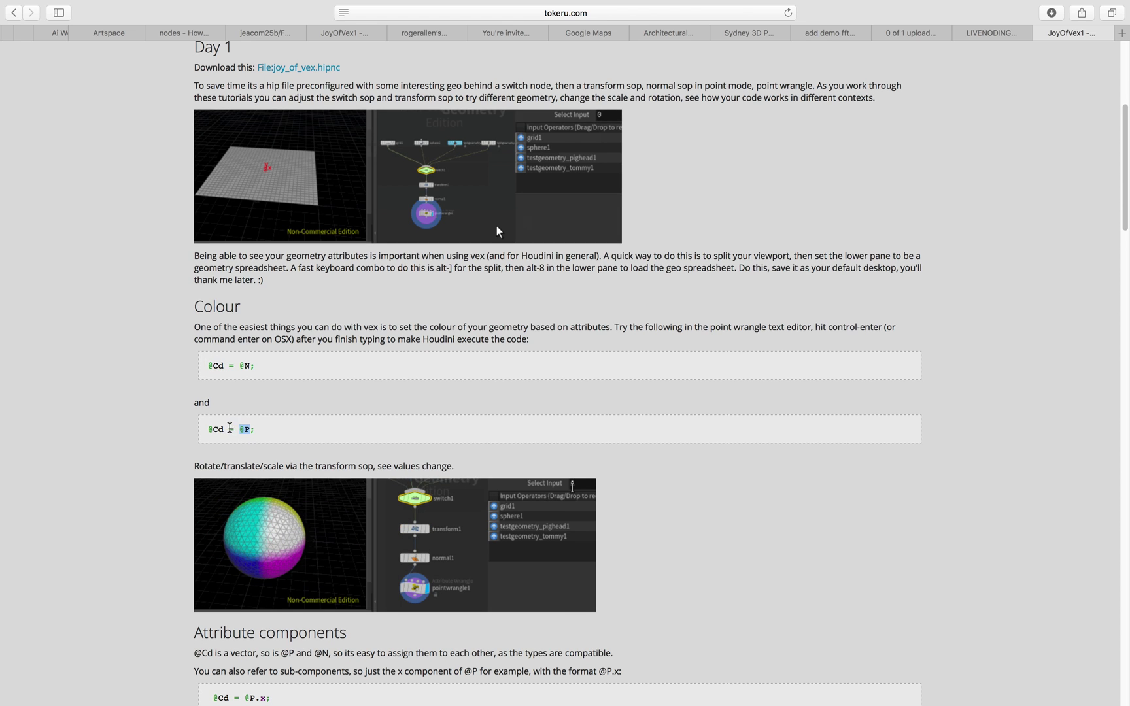
left_click(222, 428)
scroll(222, 428, "down", 15)
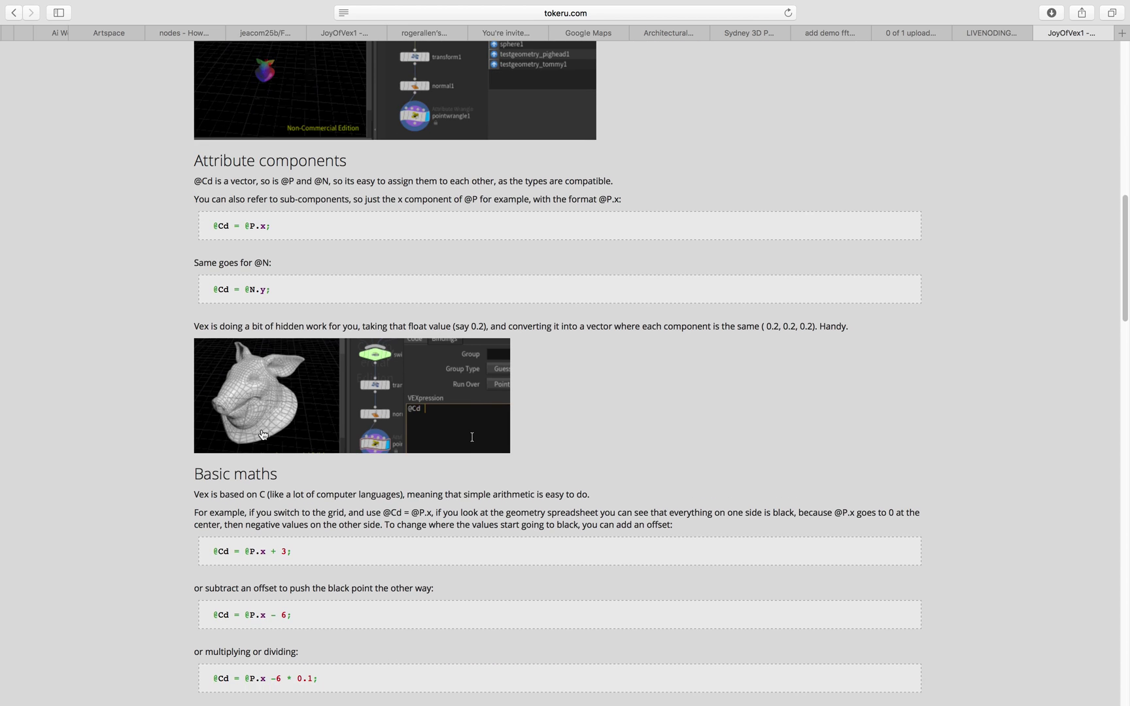
scroll(272, 471, "up", 3)
scroll(263, 450, "down", 20)
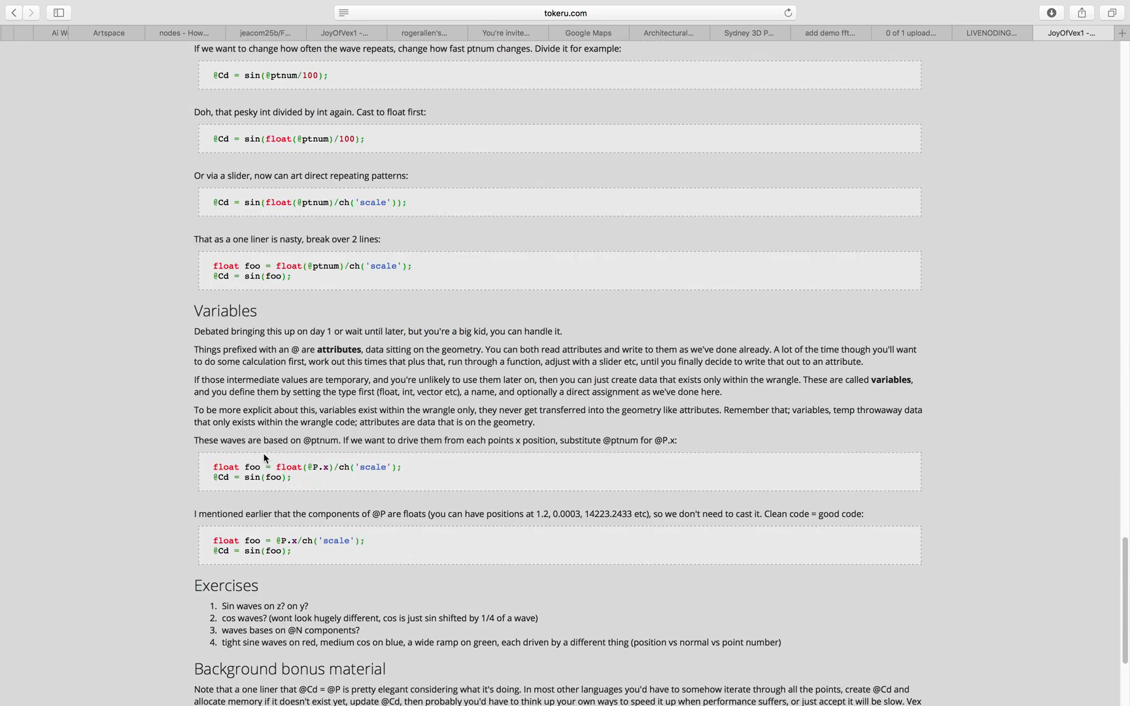
scroll(265, 456, "up", 8)
scroll(265, 458, "up", 20)
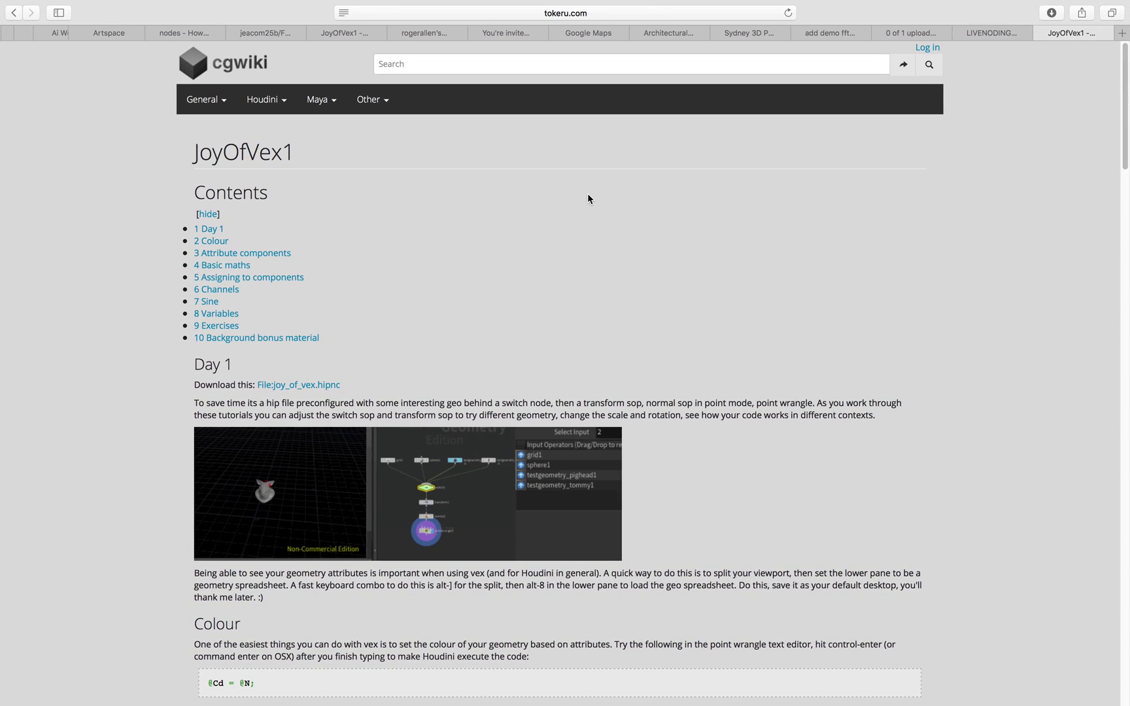
Switch back to Blender, dismiss the splash screen and delete all default objects from the scene.
key("ctrl+Left")
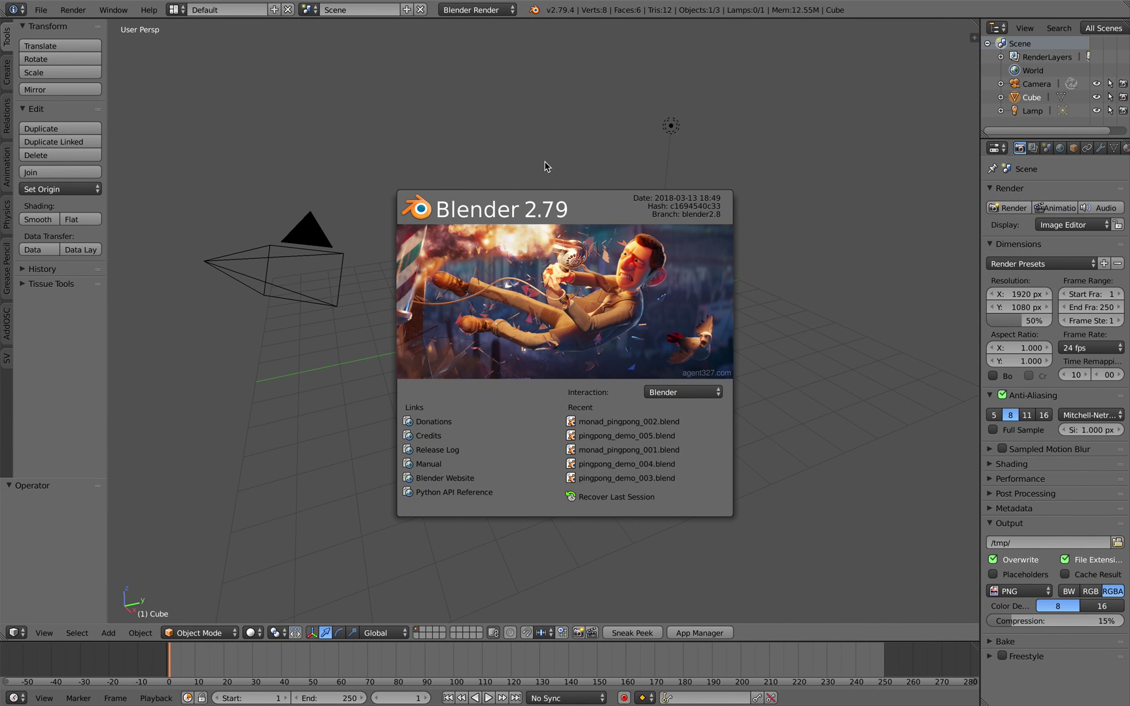
left_click(538, 178)
key("a")
key("x")
left_click(503, 177)
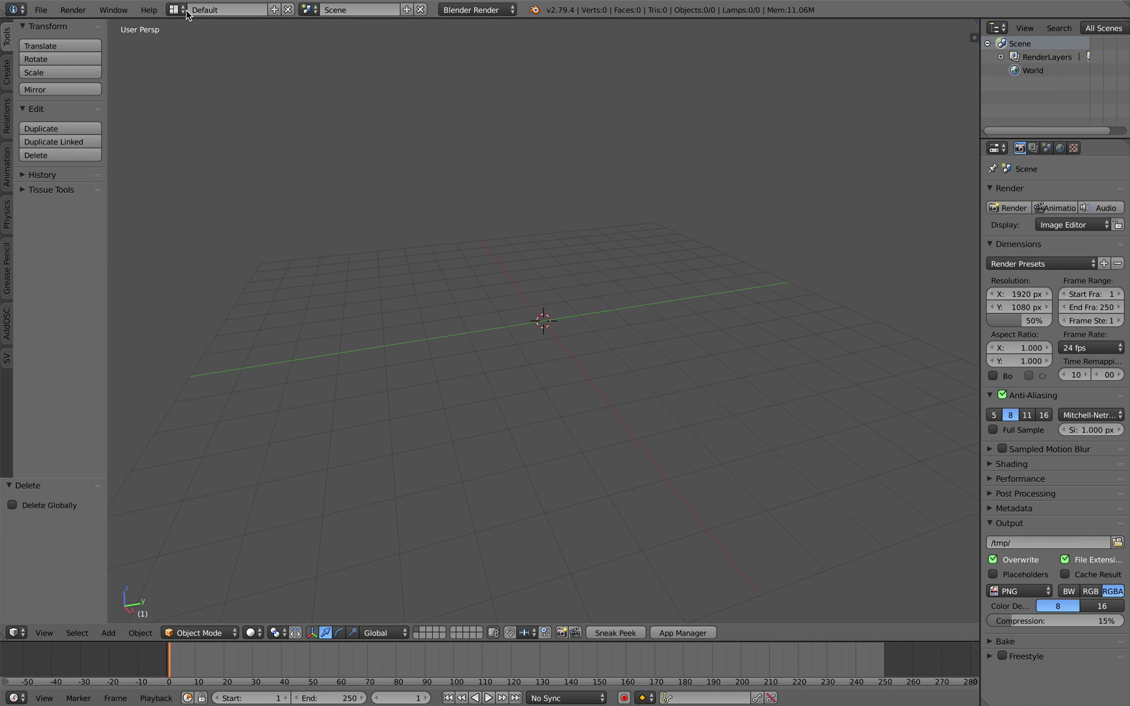
Set up the Compositing layout with Cycles Render and shader nodes, and merge the image editor area into the 3D view.
left_click(177, 9)
left_click(197, 57)
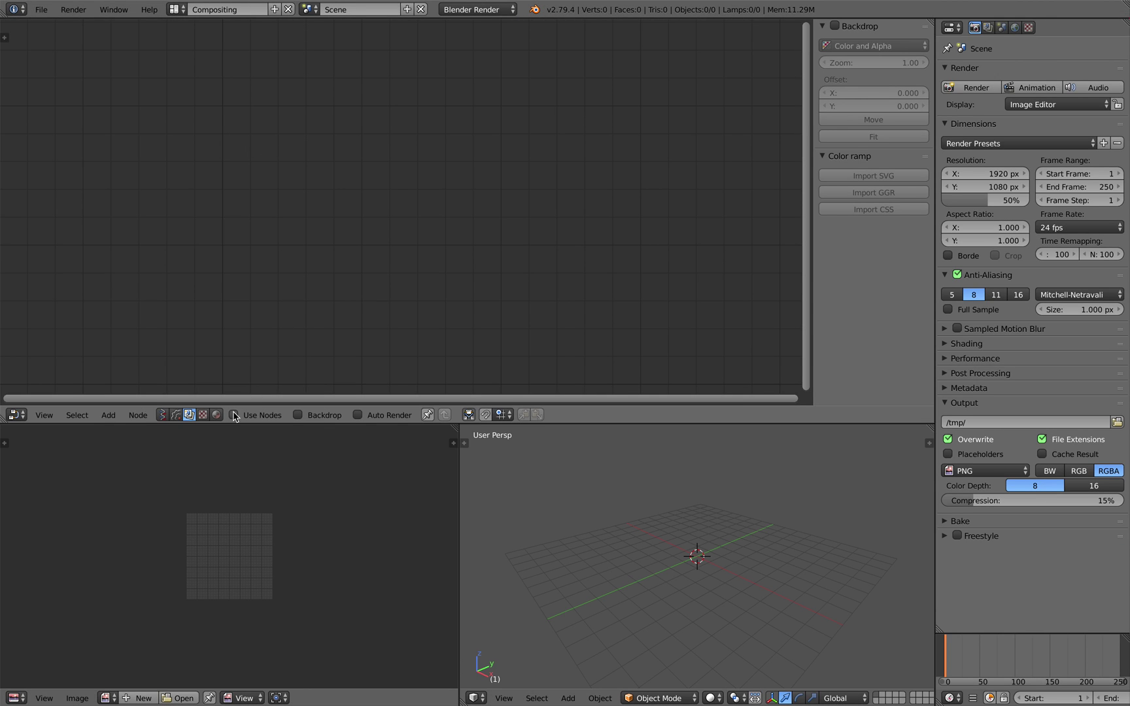
left_click(477, 9)
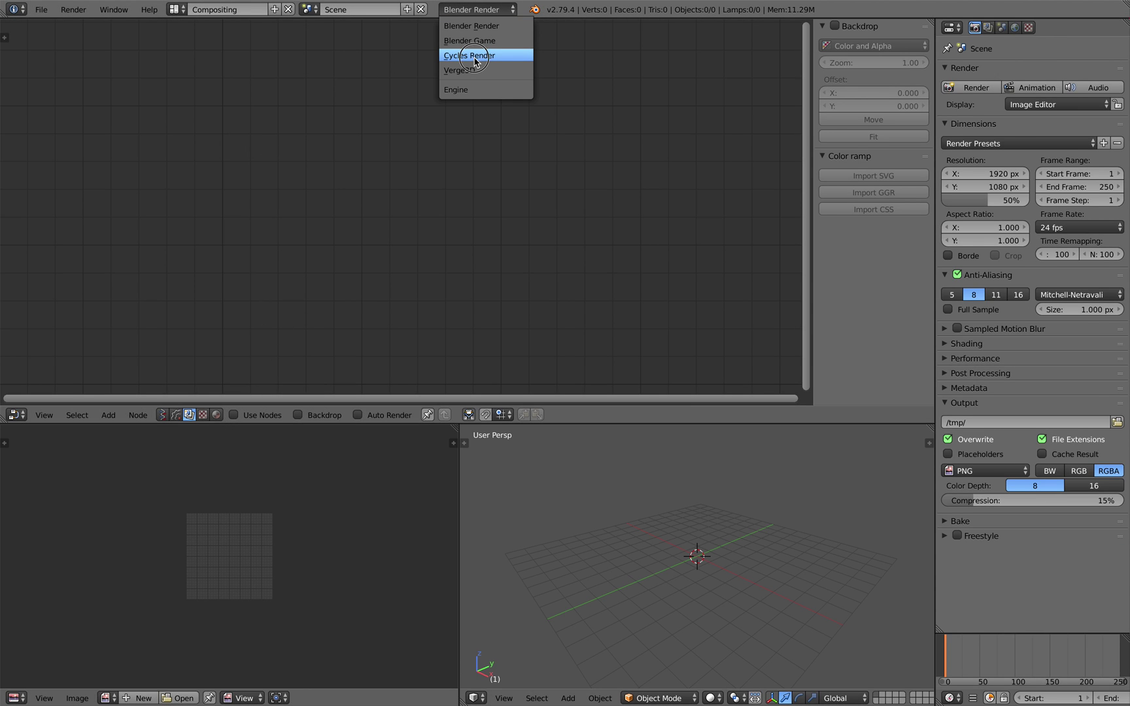
left_click(469, 55)
left_click(219, 416)
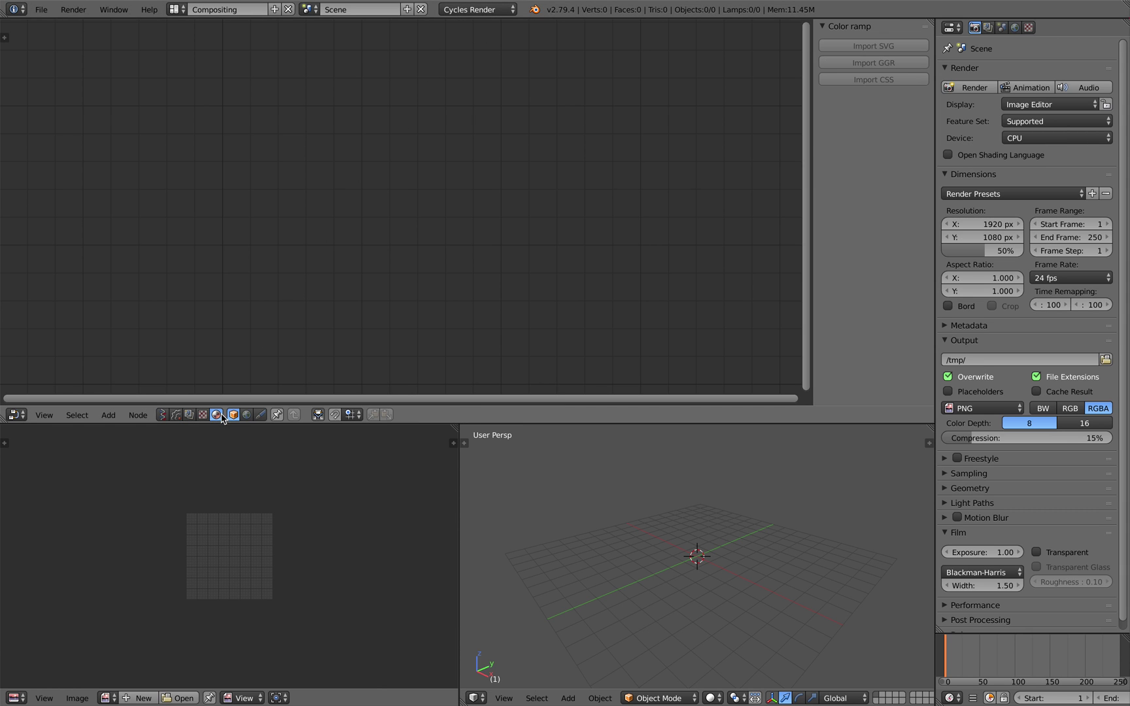
left_click_drag(463, 429, 426, 497)
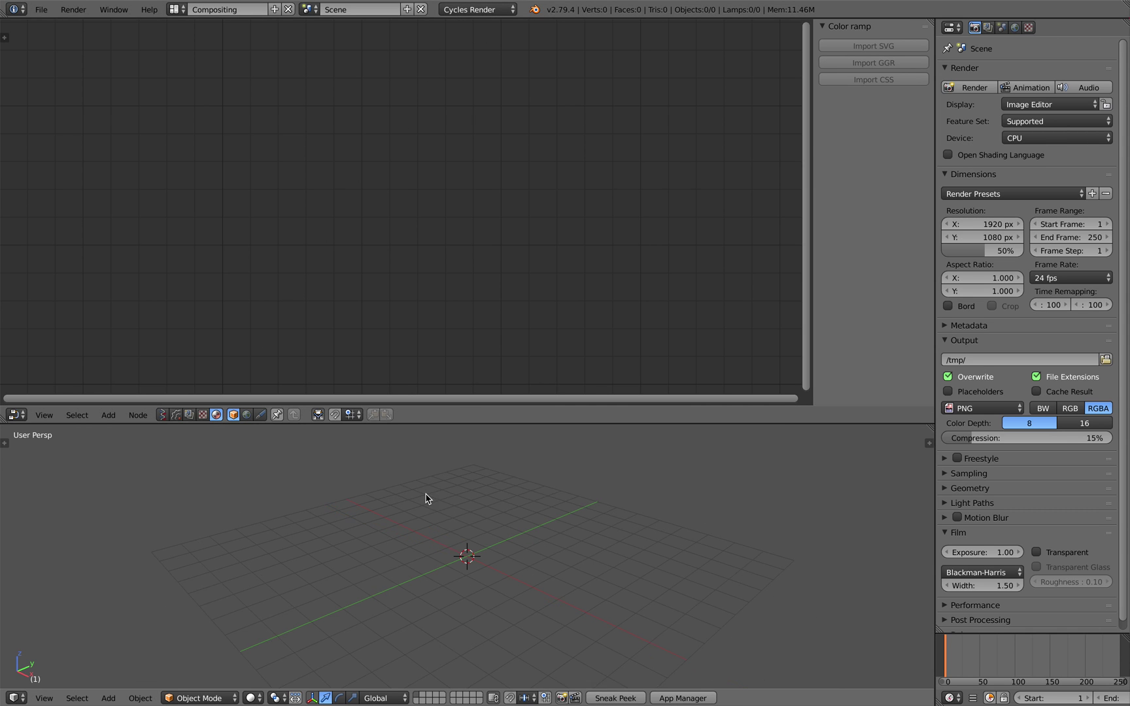
Save the scene to the Desktop as cycles_geometry_001.blend.
key("ctrl+s")
left_click(225, 66)
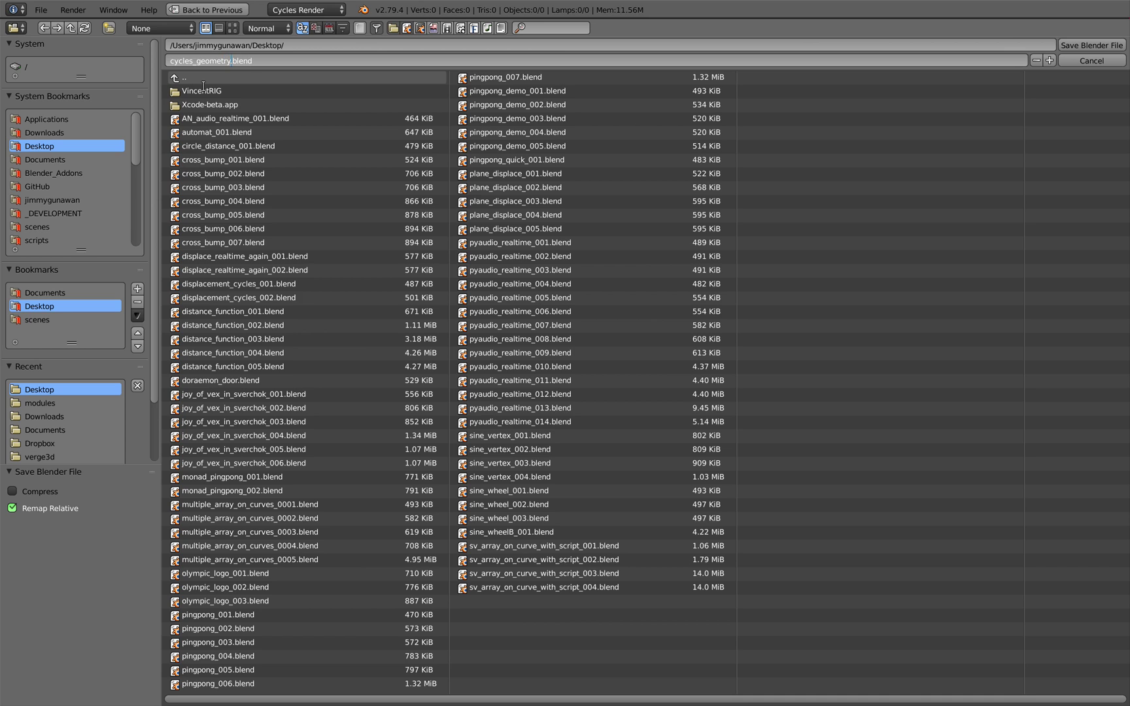
key("Return")
left_click(1092, 45)
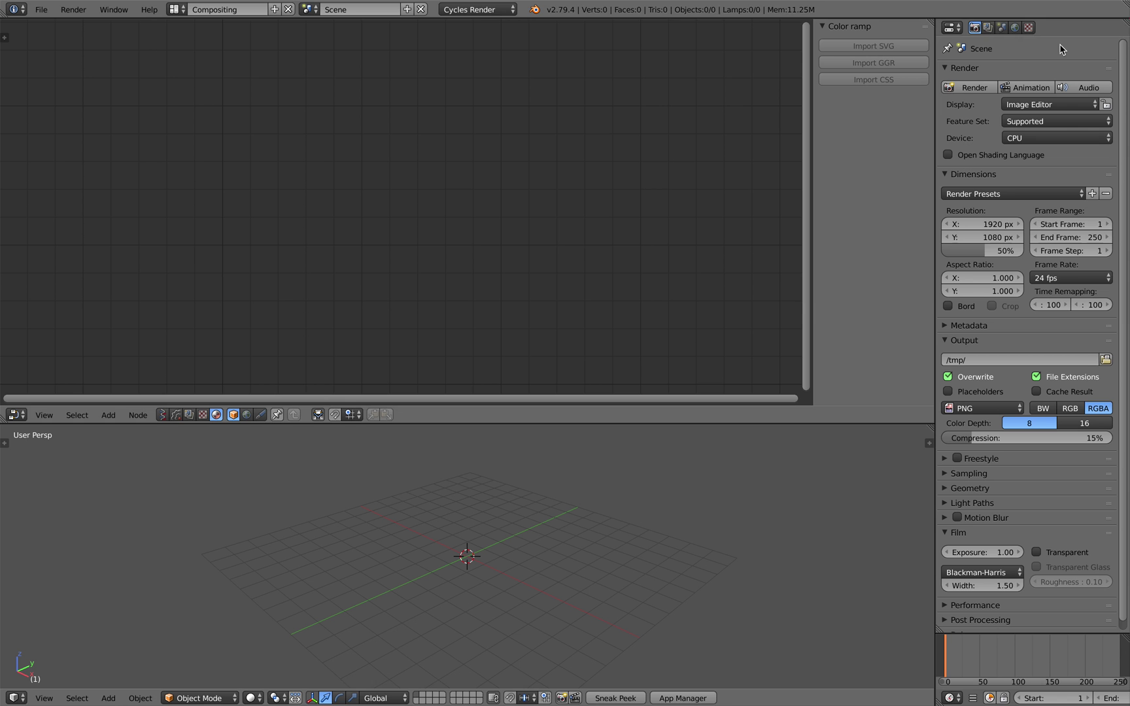
Enlarge the 3D view area and create a new Sverchok node tree in the node editor.
left_click_drag(627, 423, 605, 359)
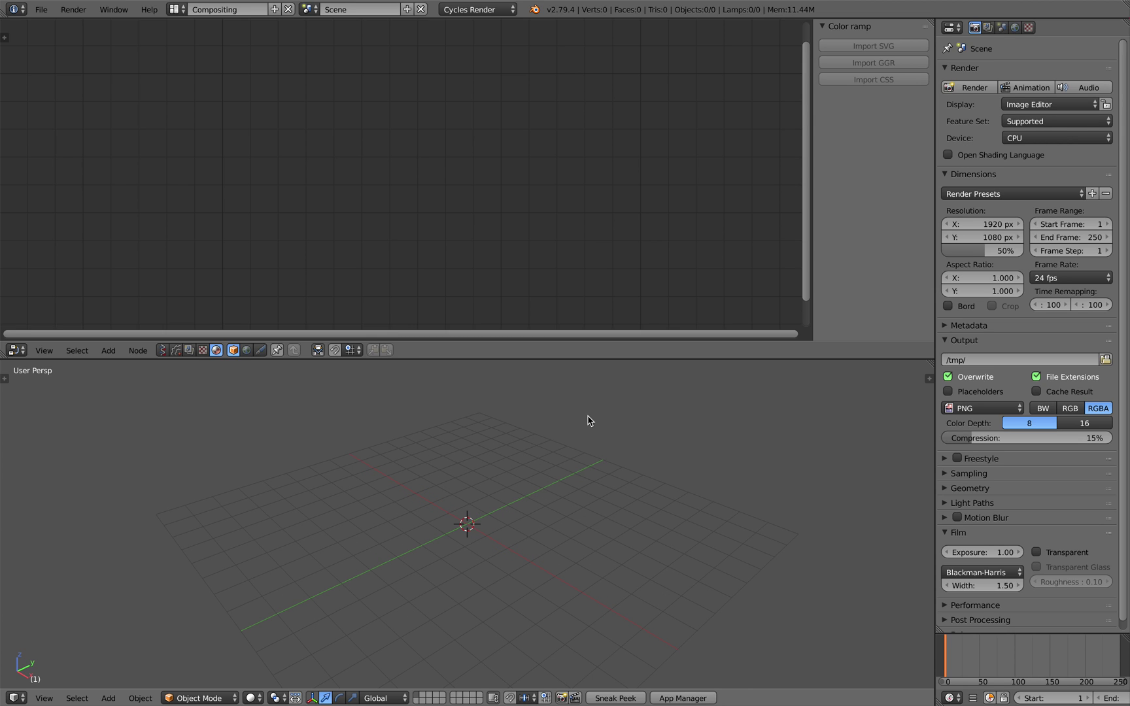
middle_click_drag(399, 382, 388, 376)
left_click(161, 354)
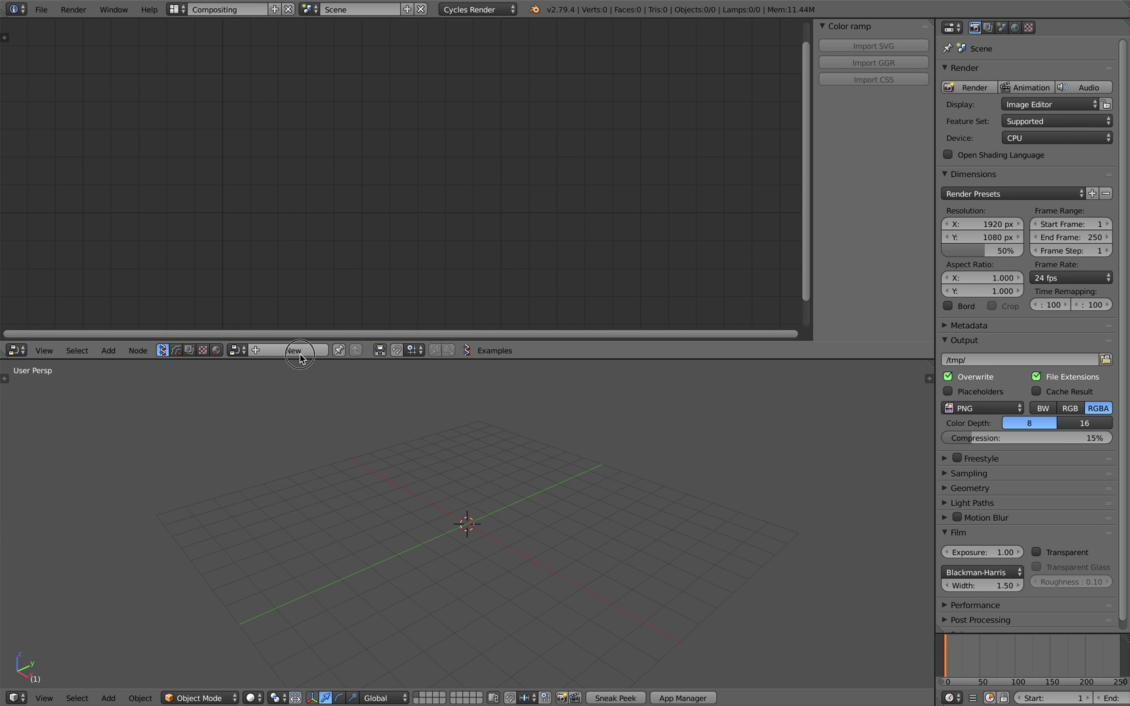
left_click(303, 353)
Add a Torus generator node to the Sverchok node tree.
key("shift+a")
left_click(240, 203)
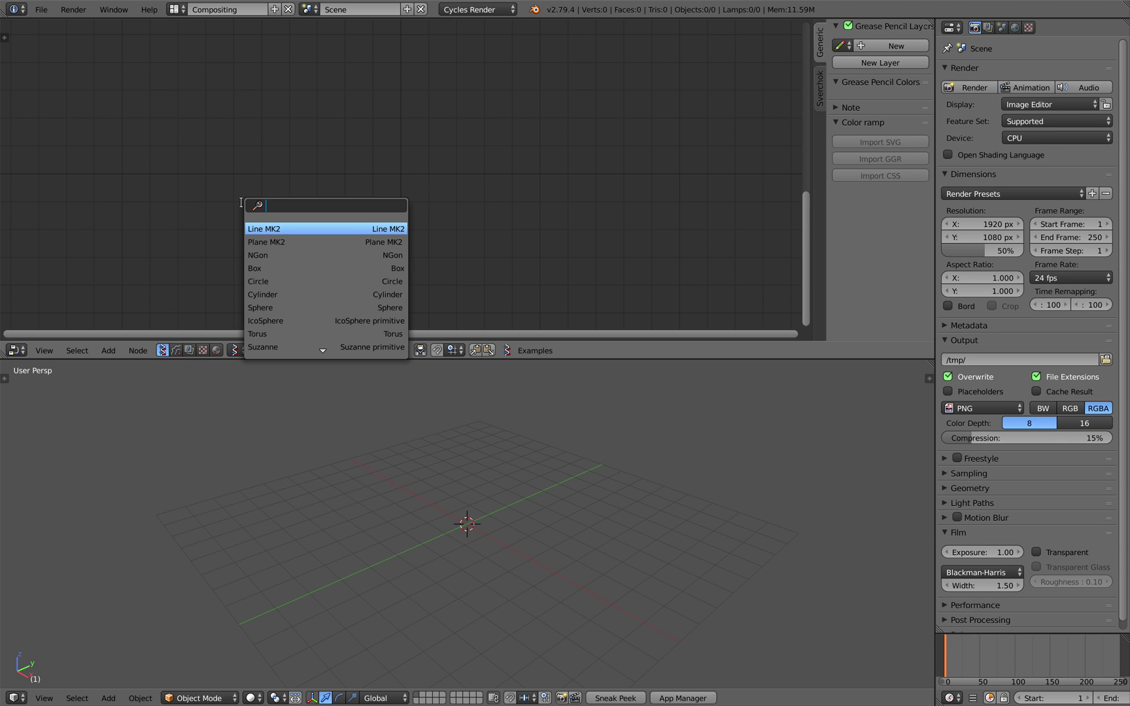
type("toruy")
key("BackSpace")
key("Return")
left_click(196, 121)
Add a Viewer BMesh node beside the Torus node.
scroll(548, 208, "down", 1)
middle_click_drag(547, 208, 509, 173)
key("shift+a")
left_click(498, 161)
type("bm")
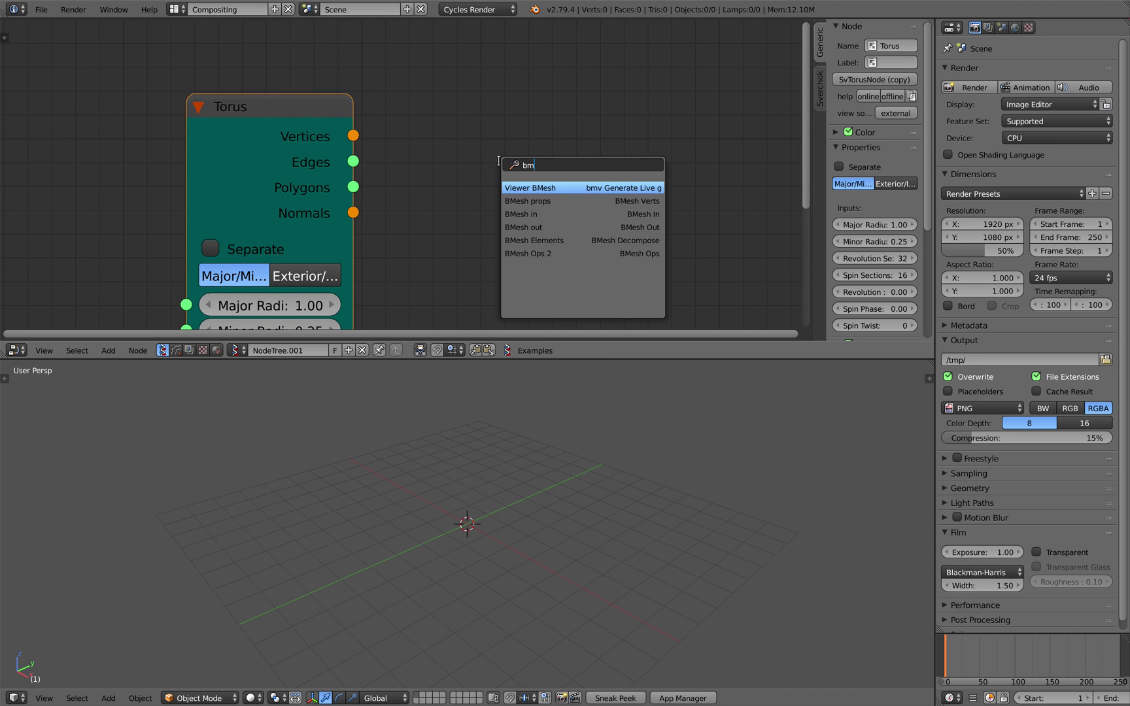
key("Return")
left_click(615, 229)
Connect the Torus node's Vertices and Polygons to the viewer's vertices and faces inputs, and space the two nodes apart.
scroll(347, 111, "down", 2)
left_click_drag(351, 111, 445, 251)
mouse_move(445, 289)
left_mouse_down()
mouse_move(351, 167)
mouse_move(370, 172)
mouse_move(444, 288)
left_mouse_up()
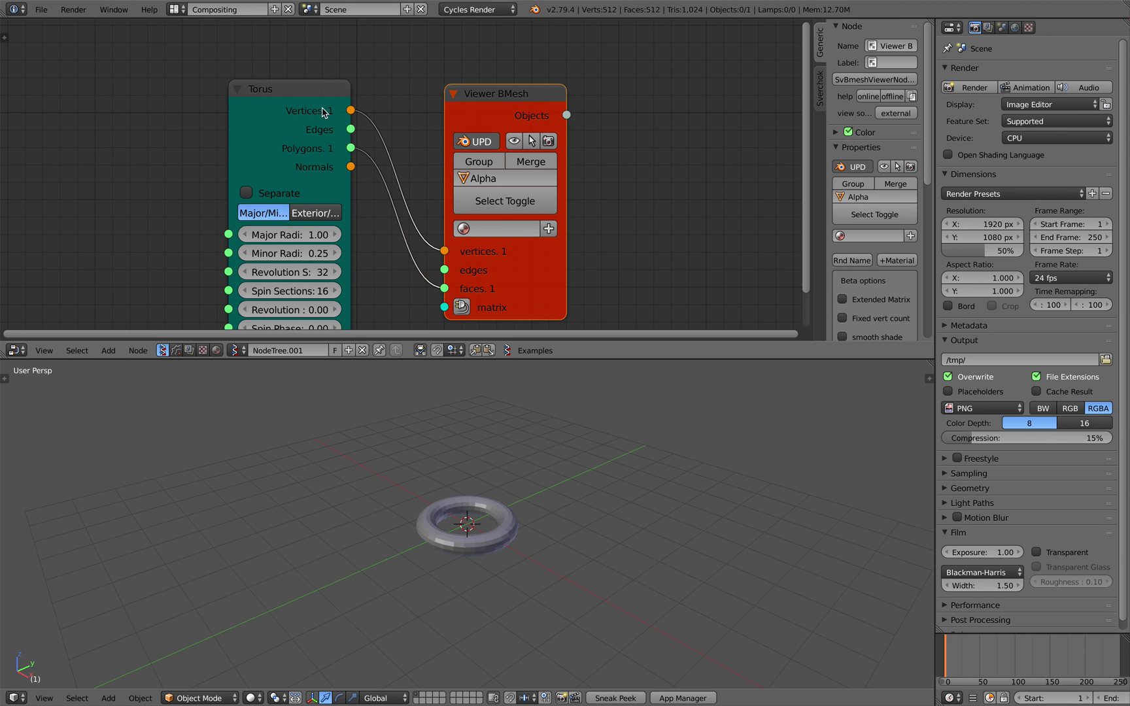
left_click_drag(325, 114, 303, 103)
left_click_drag(507, 306, 547, 280)
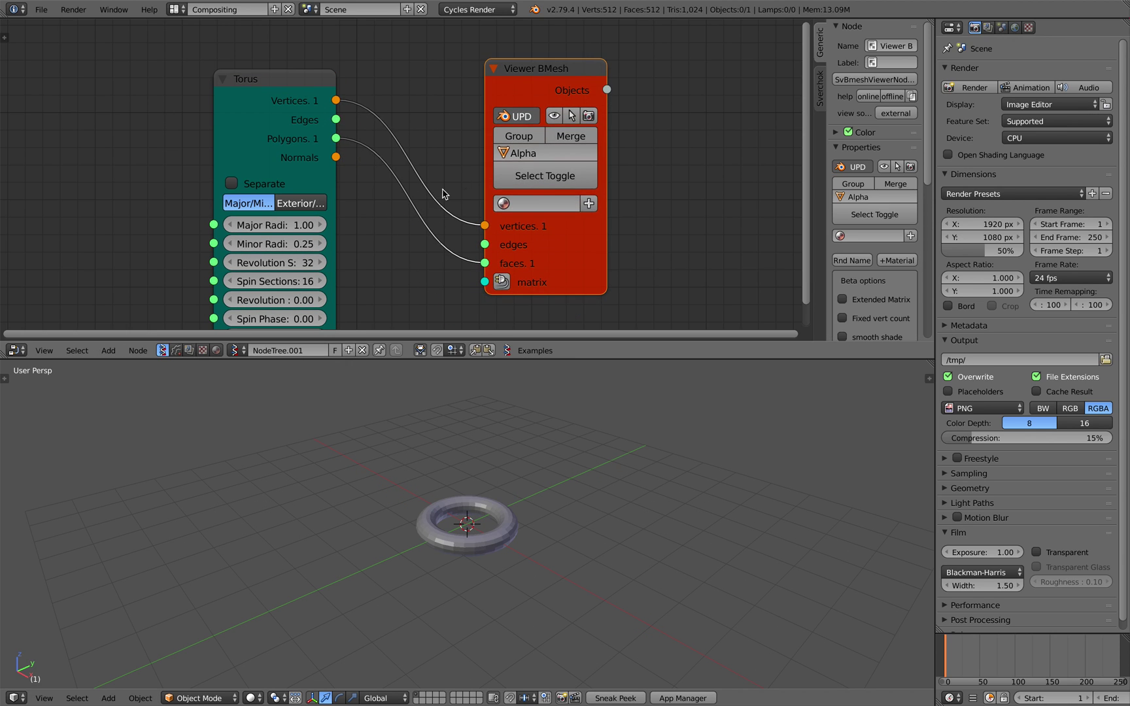
Save the file over its existing version and get a closer view of the torus.
scroll(516, 465, "up", 2)
key("ctrl+s")
left_click(517, 469)
middle_click_drag(517, 469, 525, 436)
scroll(518, 450, "up", 2)
scroll(316, 159, "up", 1)
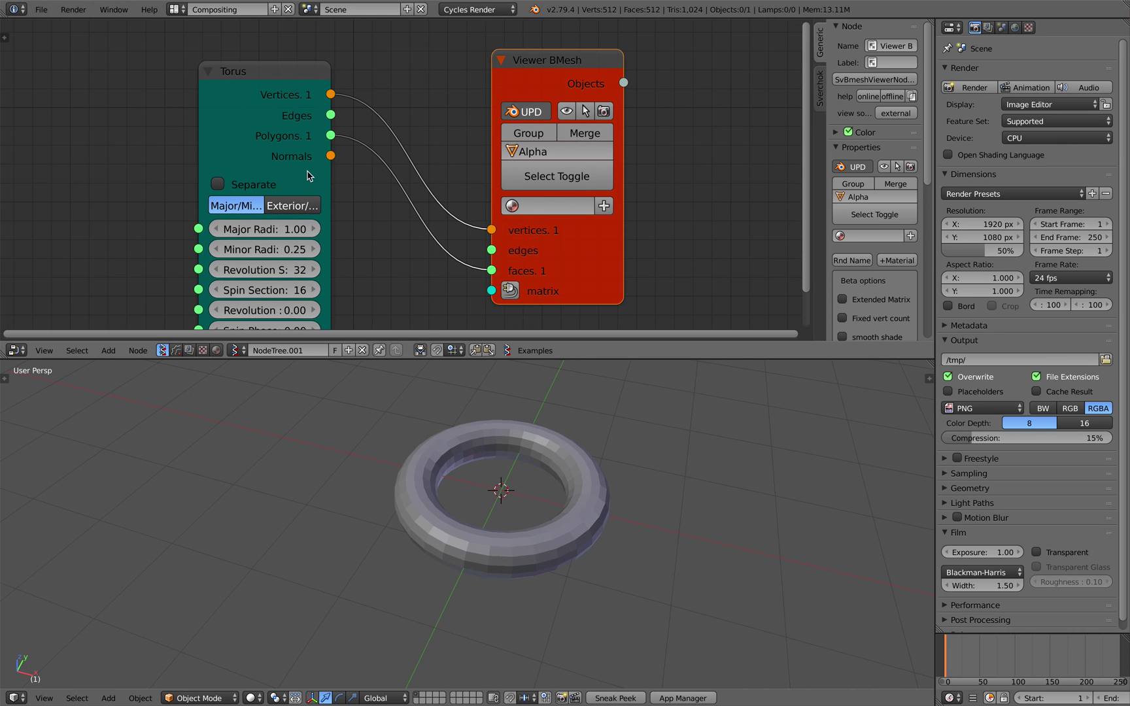
Select the Torus node in the node tree and the generated torus mesh in the 3D view.
left_click(329, 164)
scroll(365, 198, "down", 2)
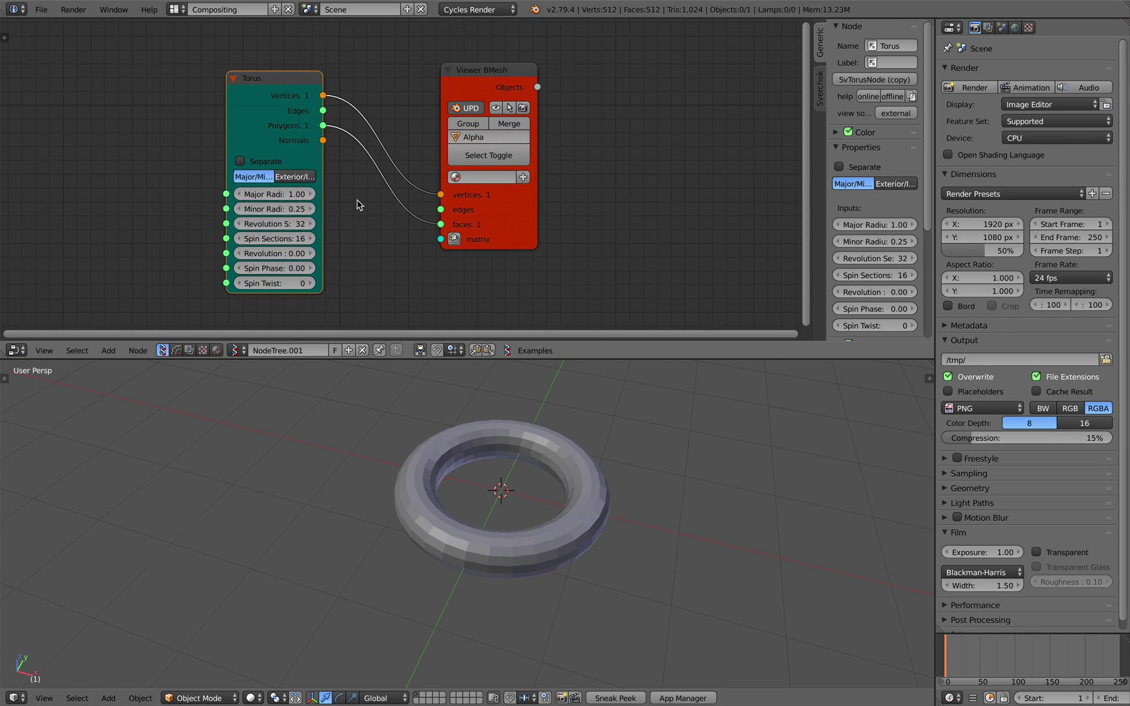
scroll(475, 456, "up", 3)
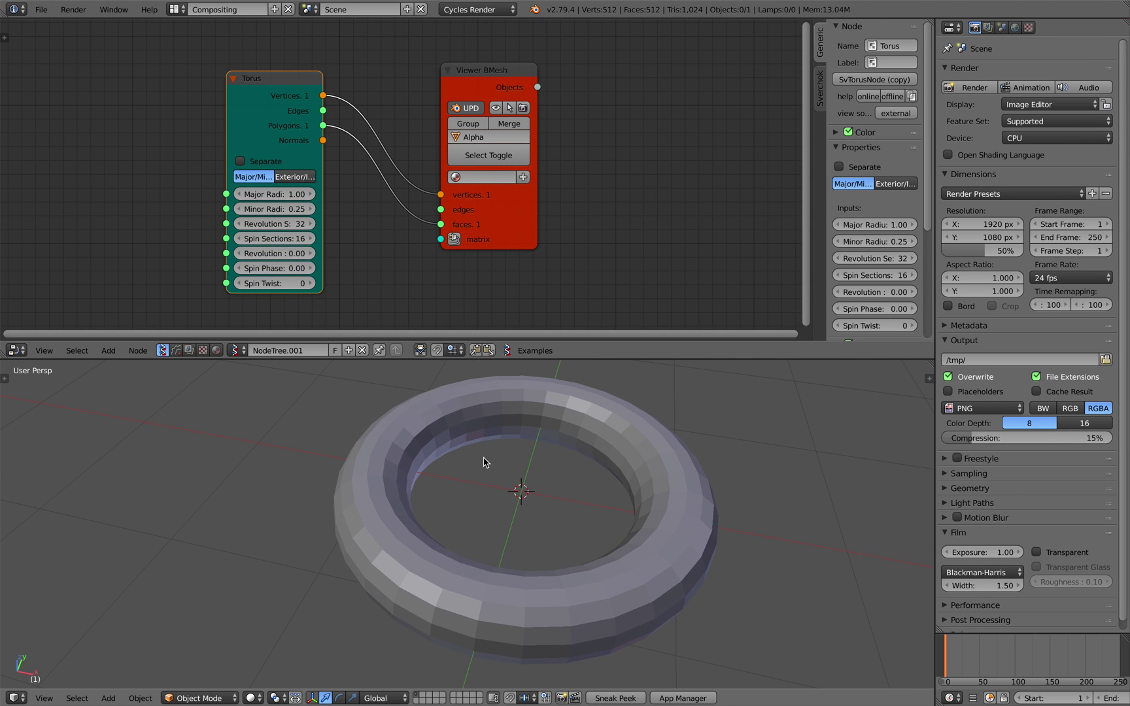
right_click(488, 461)
scroll(466, 424, "down", 2)
middle_click_drag(496, 439, 413, 399)
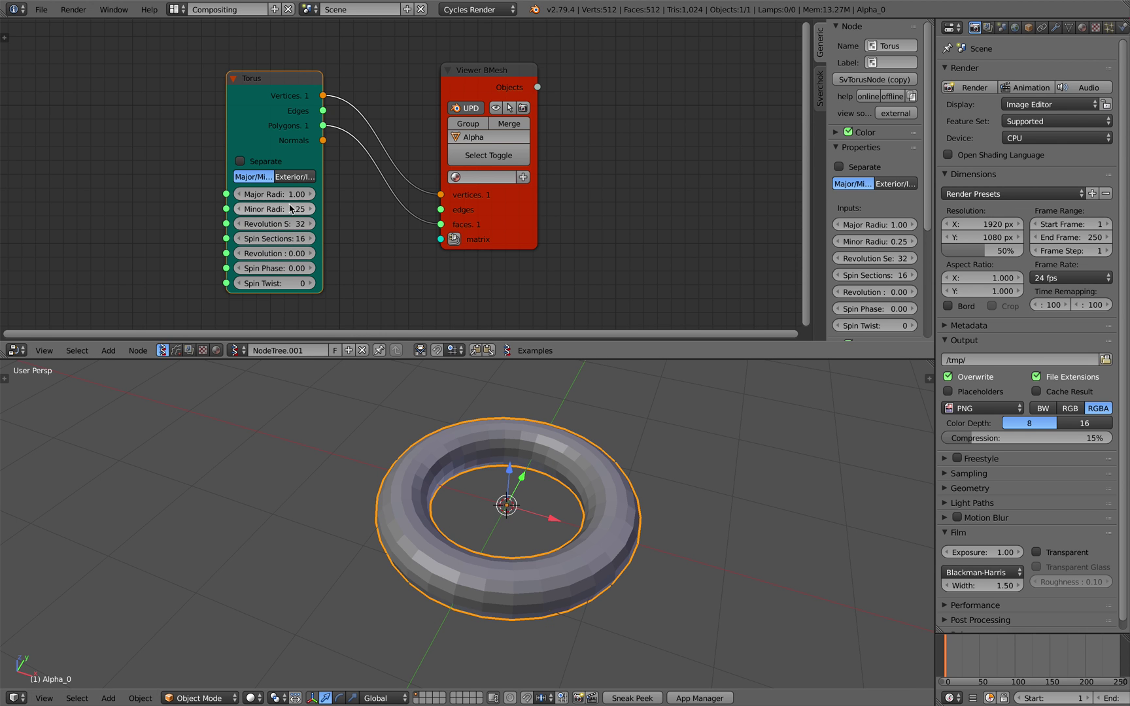
Set the Torus node to Exterior/Interior mode with exterior radius 1.56, interior radius 0.80 and 8 revolution sections.
left_click_drag(288, 194, 247, 224)
left_click(295, 178)
key("ctrl+s")
left_click(296, 209)
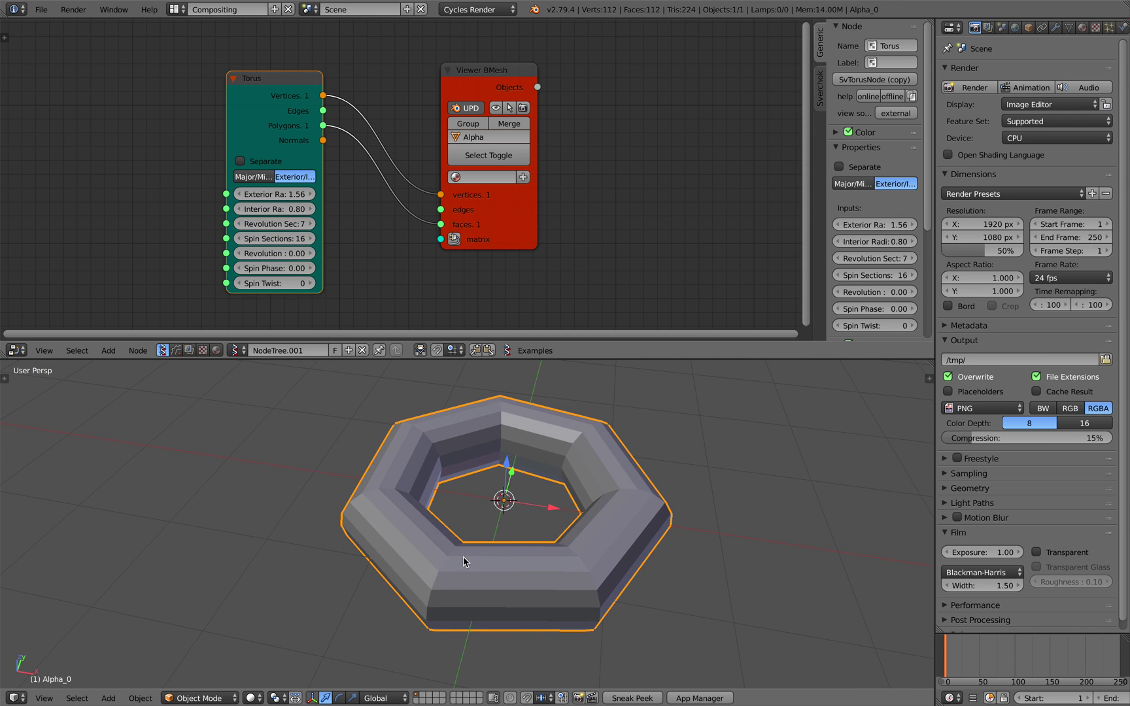
left_click(310, 225)
Save the adjusted torus setup over cycles_geometry_001.blend.
middle_click_drag(473, 478, 457, 505)
key("ctrl+s")
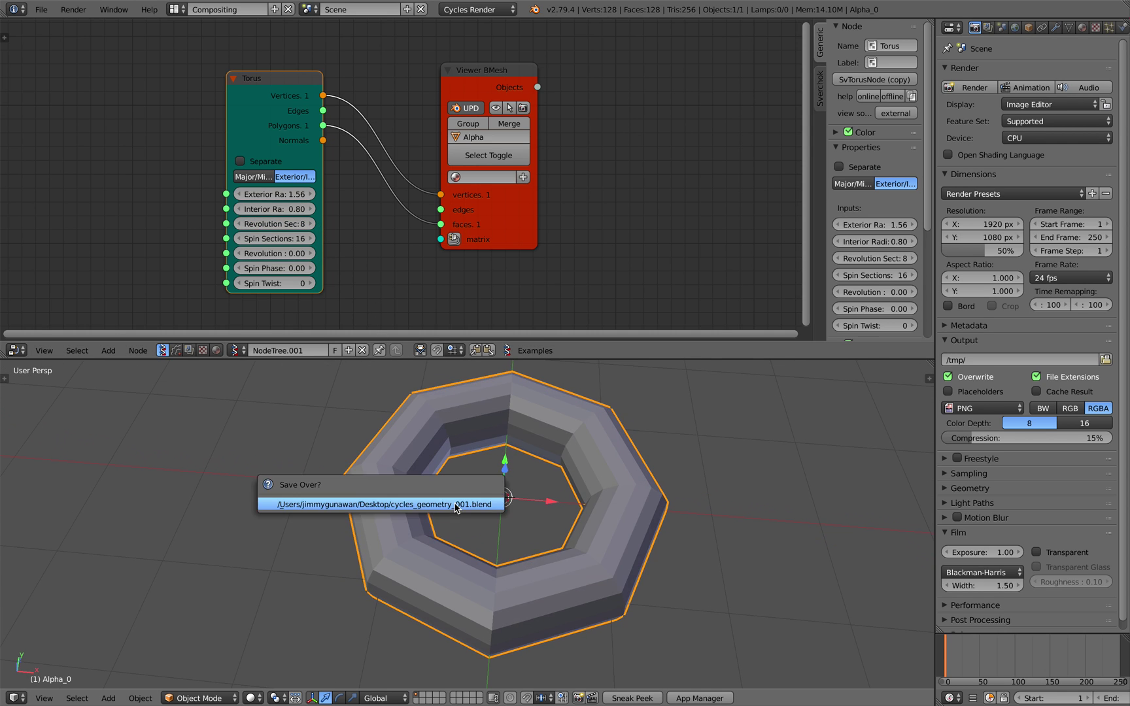
left_click(456, 504)
Show the shader nodes in the node editor and create a new material for the torus.
middle_click_drag(350, 463, 344, 439)
left_click(217, 351)
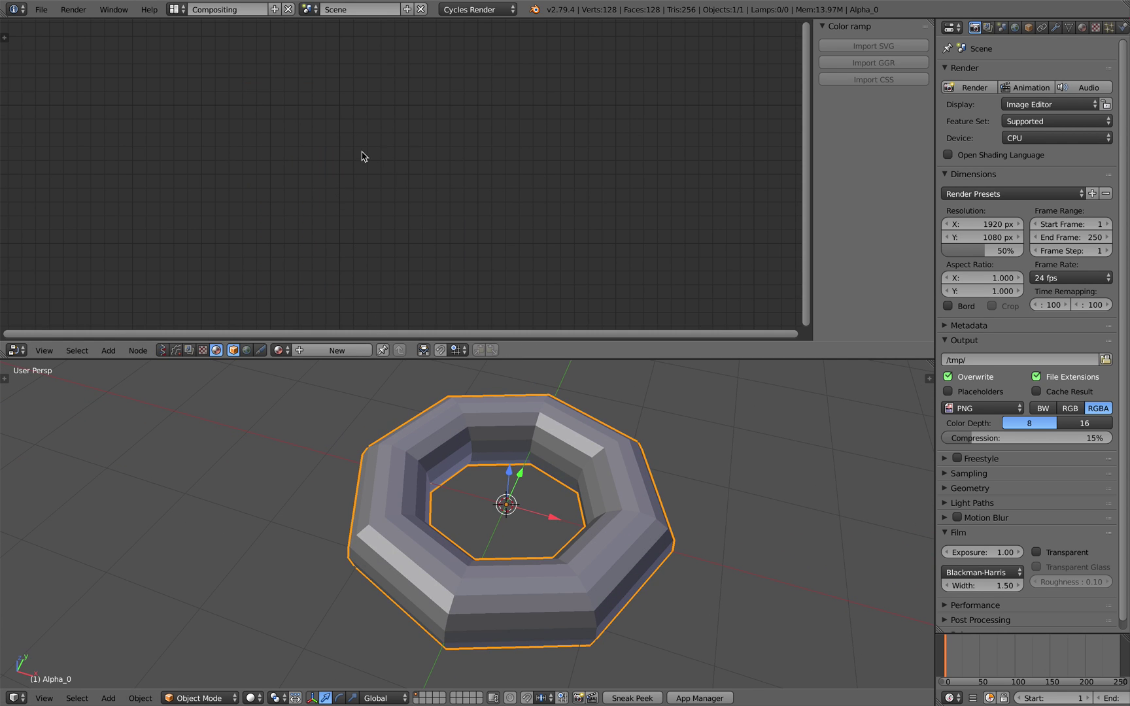
left_click(341, 351)
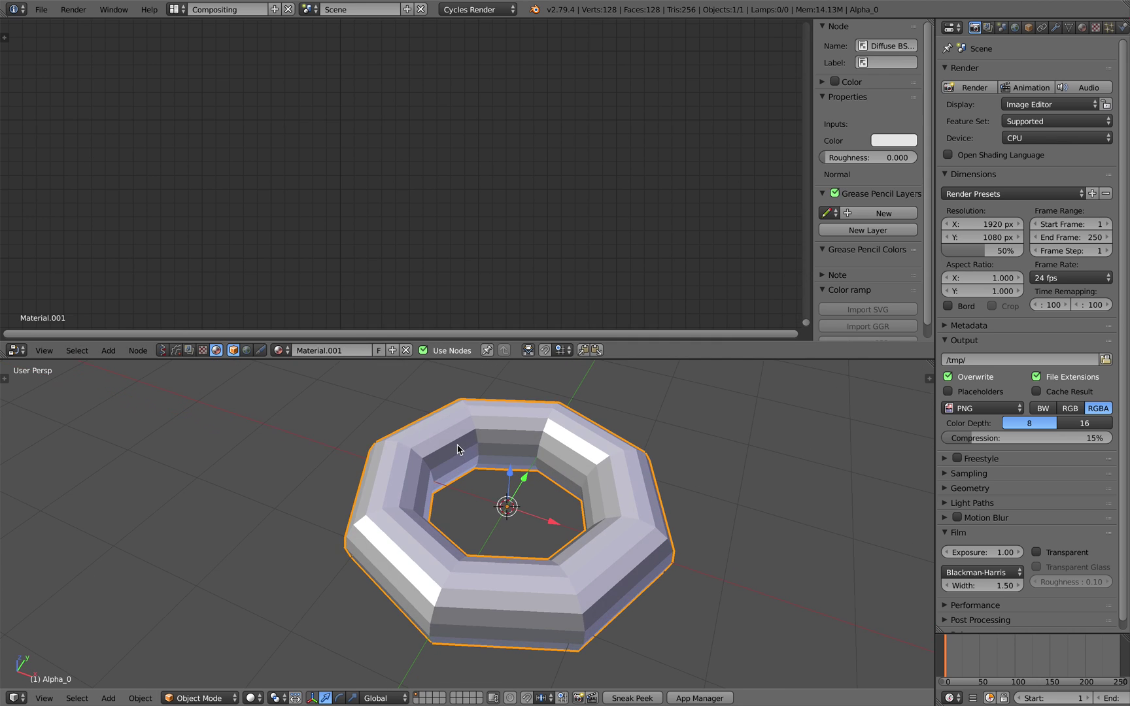
Bring the material's nodes into view and reposition the Diffuse BSDF and Material Output nodes.
scroll(314, 240, "down", 8)
middle_click_drag(343, 189, 333, 269)
scroll(345, 250, "up", 8)
middle_click_drag(387, 102, 385, 132)
left_click_drag(398, 124, 372, 114)
left_click_drag(552, 124, 551, 131)
middle_click_drag(562, 460, 555, 465)
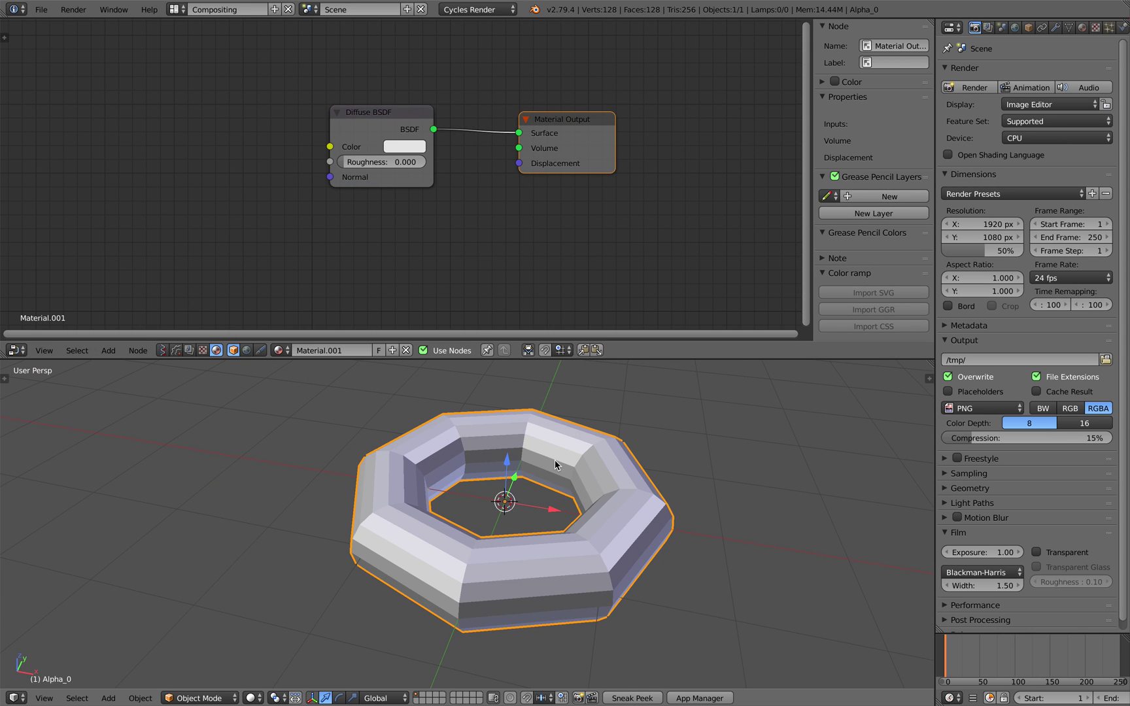
middle_click_drag(533, 249, 527, 250)
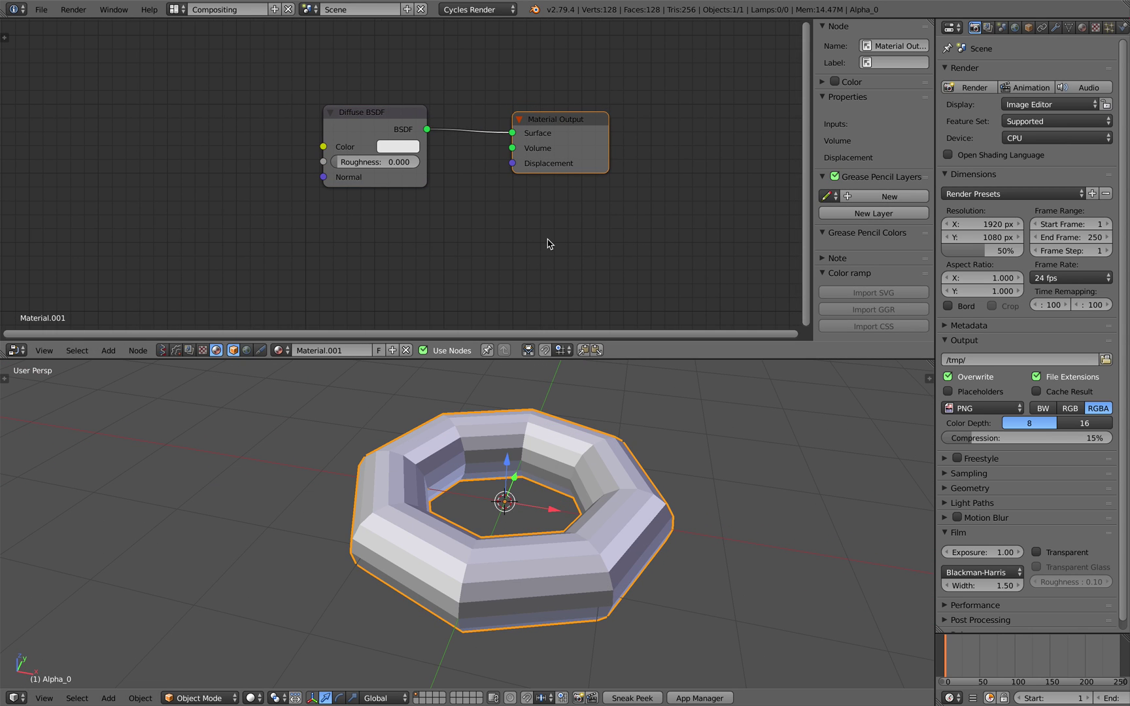
key("ctrl+Right")
scroll(502, 330, "down", 2)
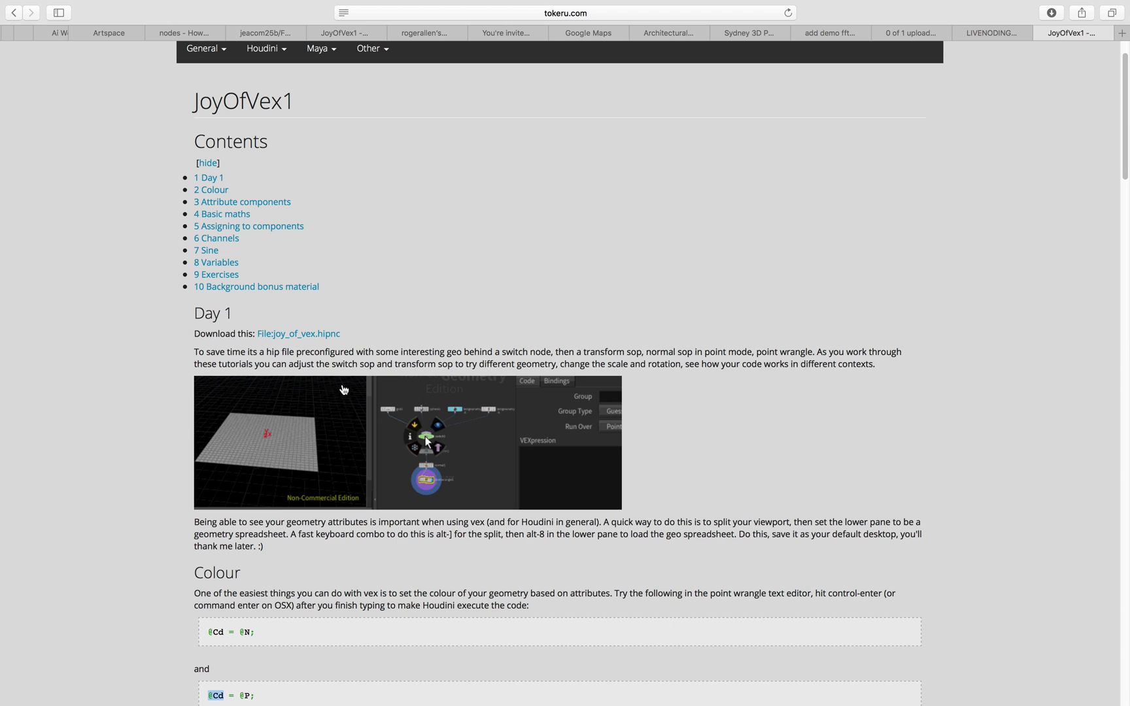
scroll(217, 435, "down", 5)
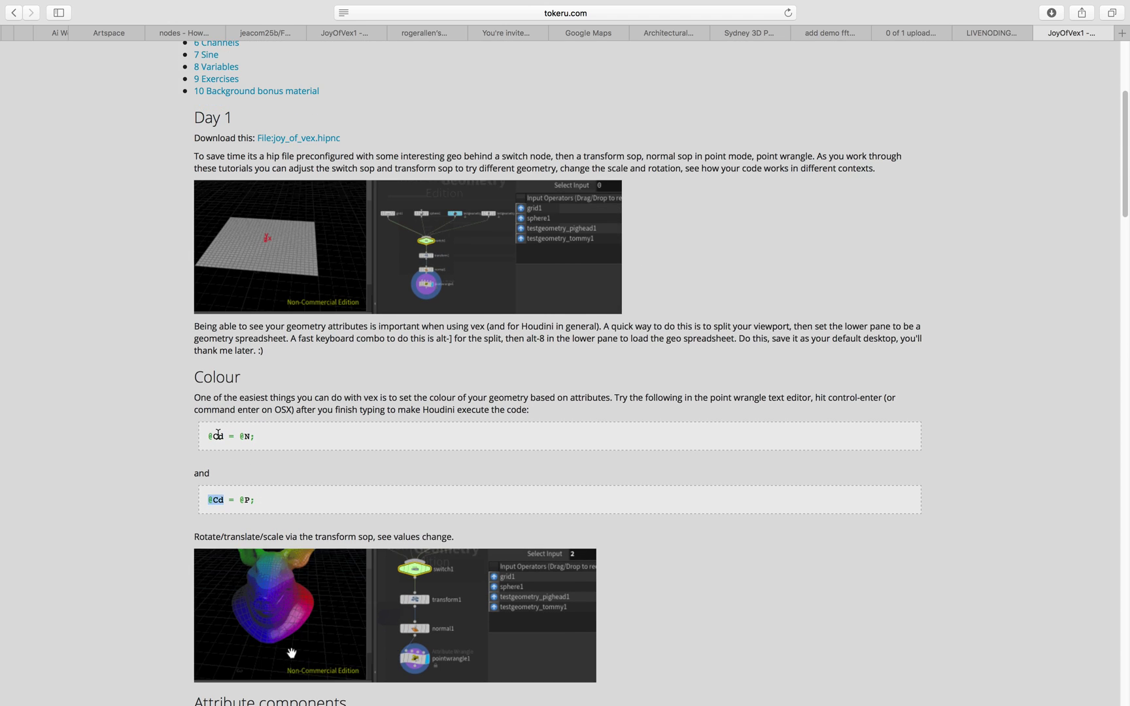
left_click_drag(210, 437, 254, 438)
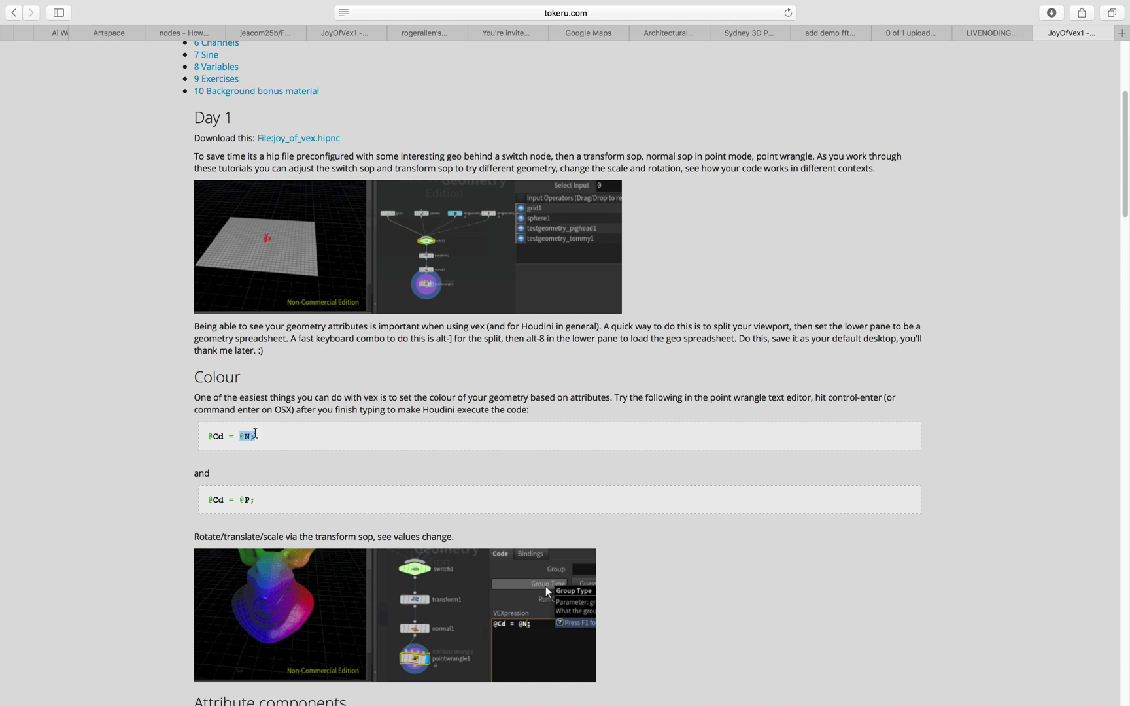
double_click(218, 436)
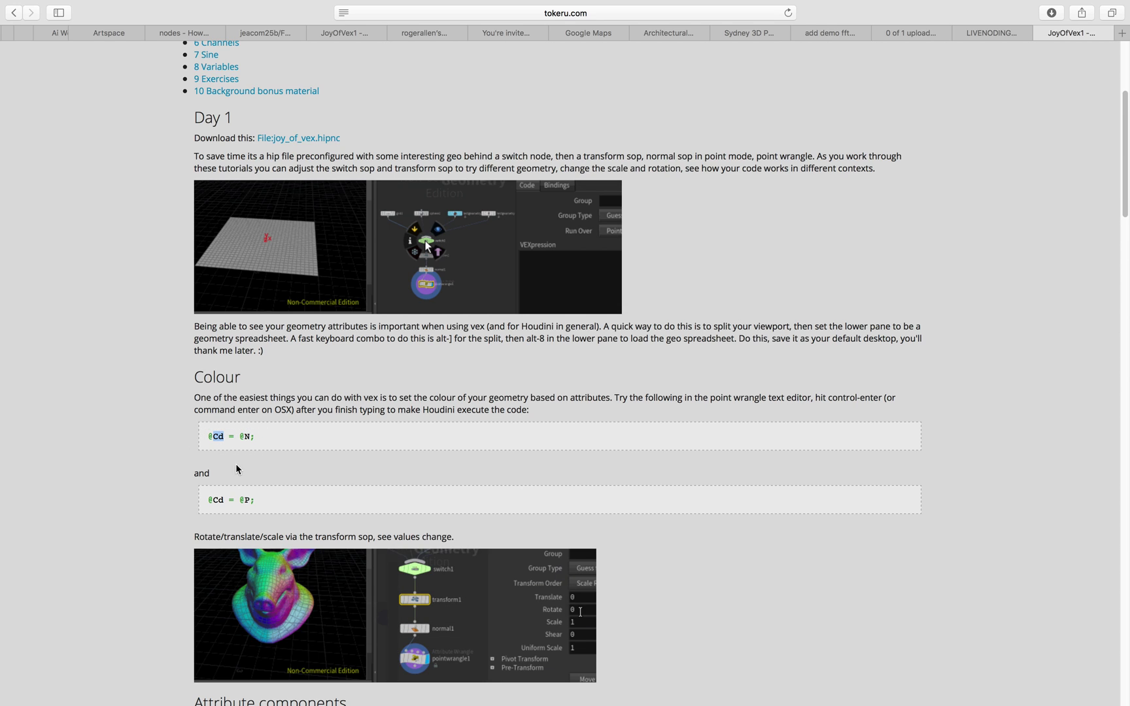
left_click_drag(240, 500, 210, 497)
scroll(243, 499, "down", 1)
left_click(329, 483)
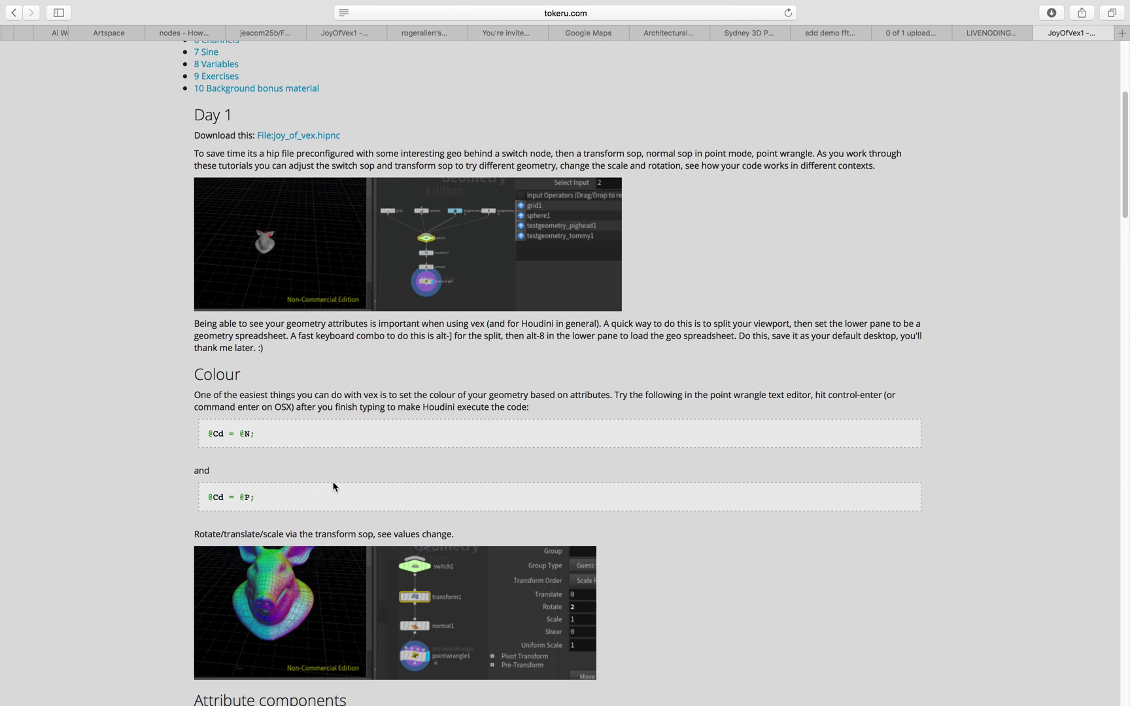
scroll(332, 483, "down", 1)
Switch back to Blender and add a Geometry node below the Diffuse BSDF node.
key("ctrl+Left")
scroll(386, 274, "down", 2)
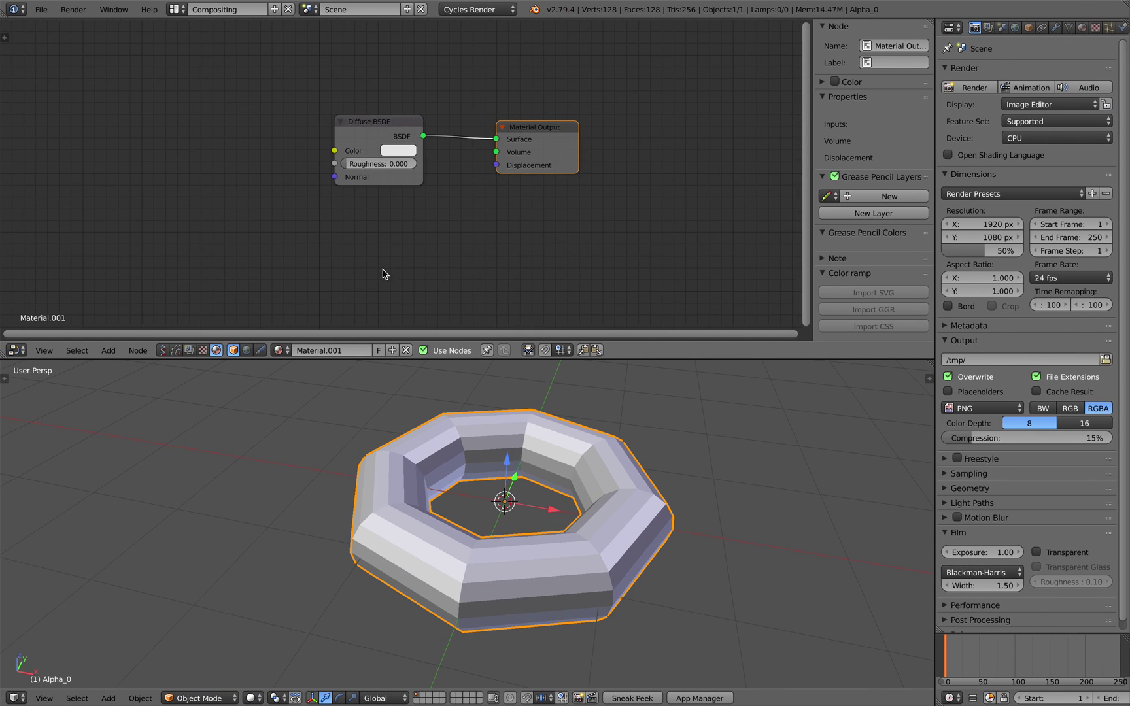
middle_click_drag(383, 271, 357, 268)
scroll(331, 209, "up", 1)
scroll(331, 215, "down", 2)
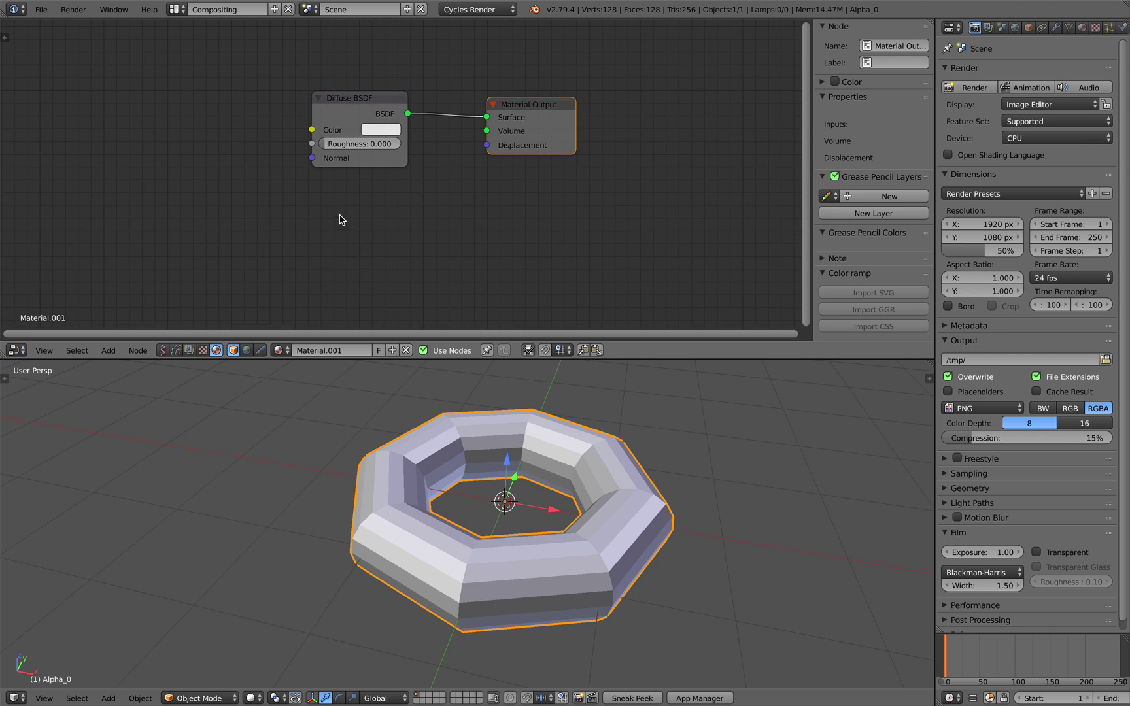
key("shift+a")
left_click(195, 159)
type("ge")
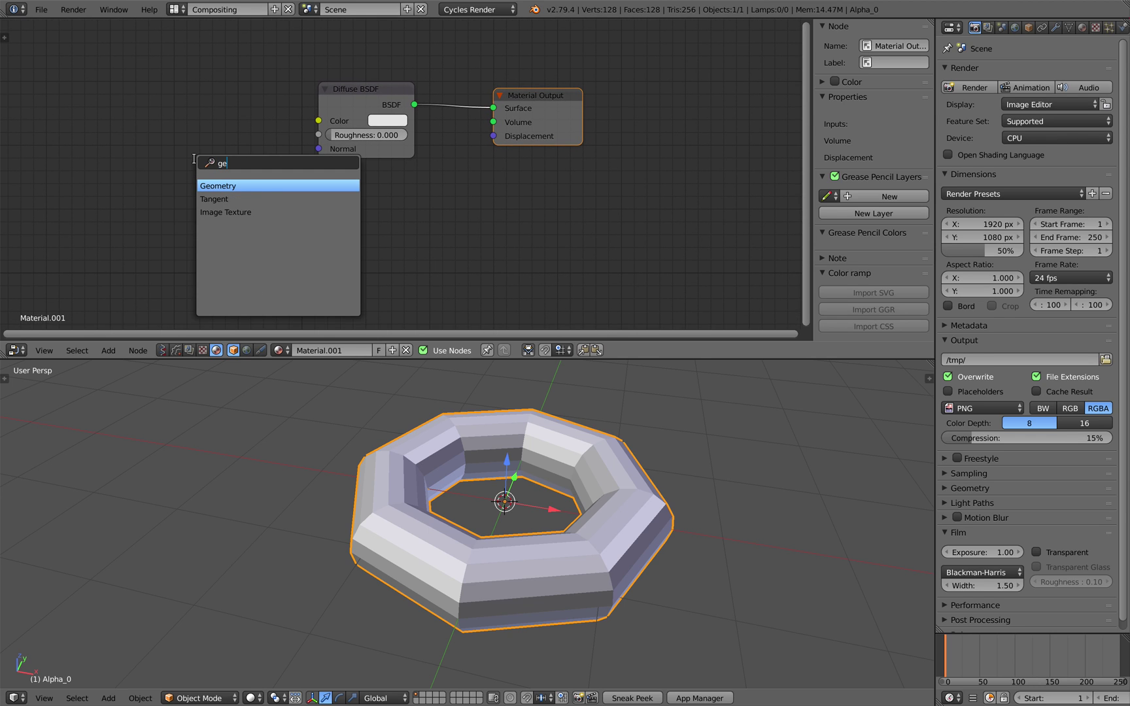
key("Return")
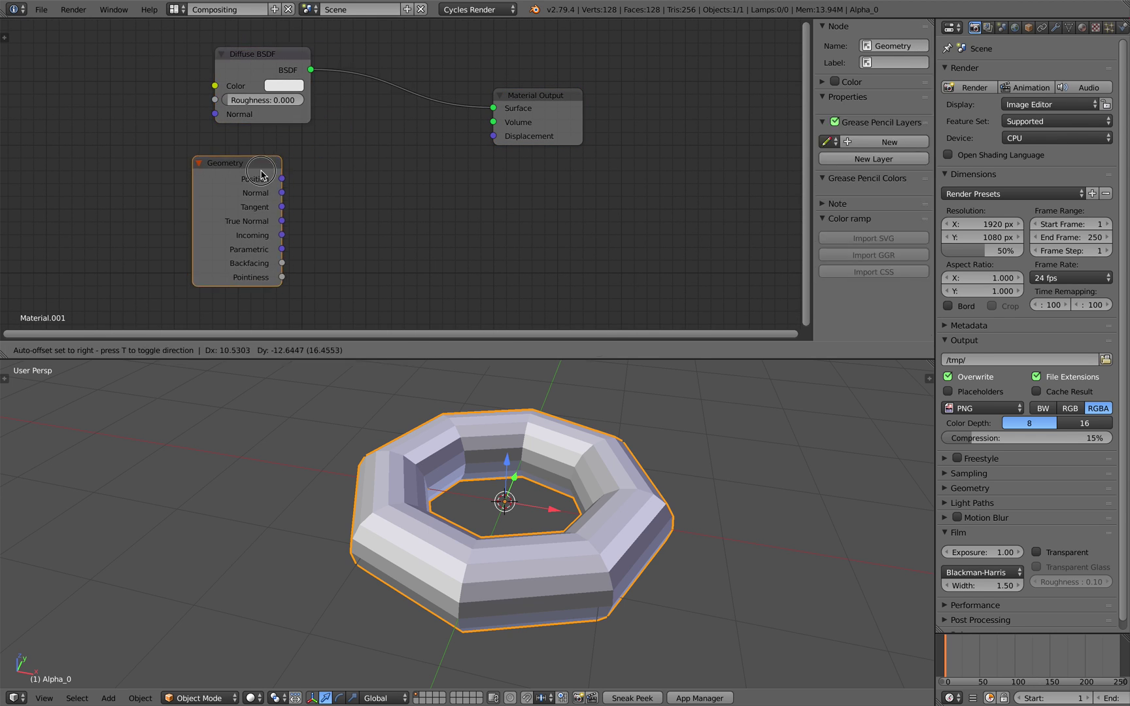
left_click(295, 176)
Add an Object Info node beside the Geometry node.
middle_click_drag(461, 212, 439, 197)
key("shift+a")
left_click(437, 193)
type("object")
key("Return")
left_click(368, 193)
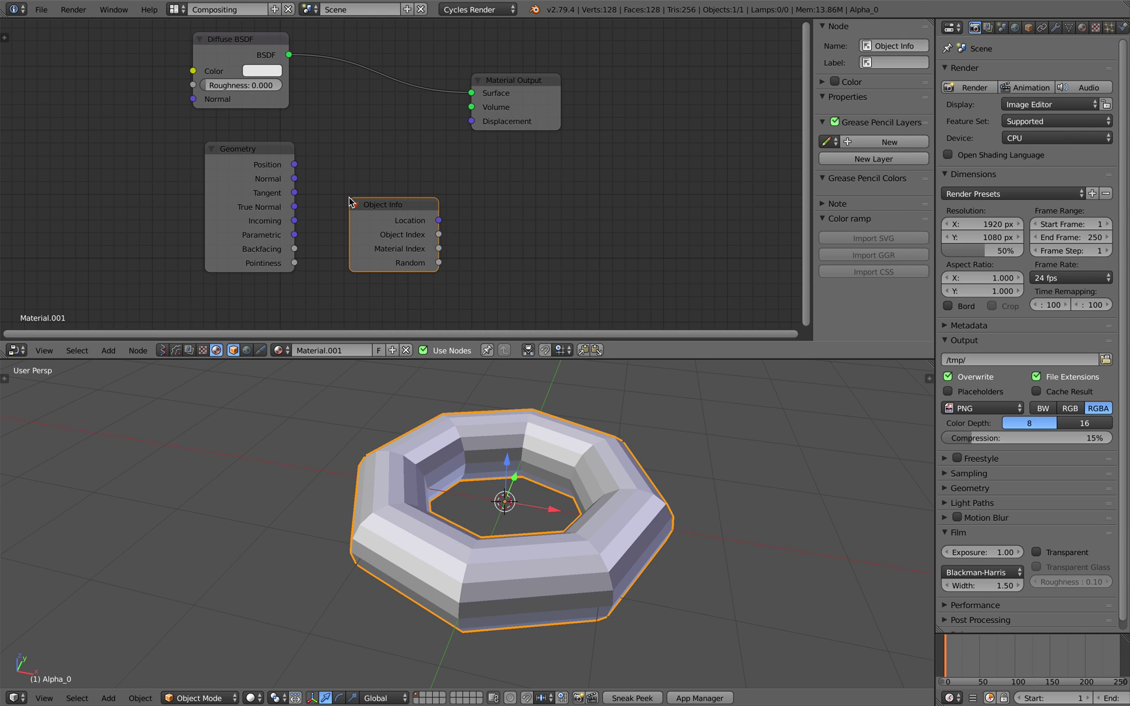
Try different positions for the Geometry and Object Info nodes, and delete the Object Info node.
scroll(298, 181, "up", 2)
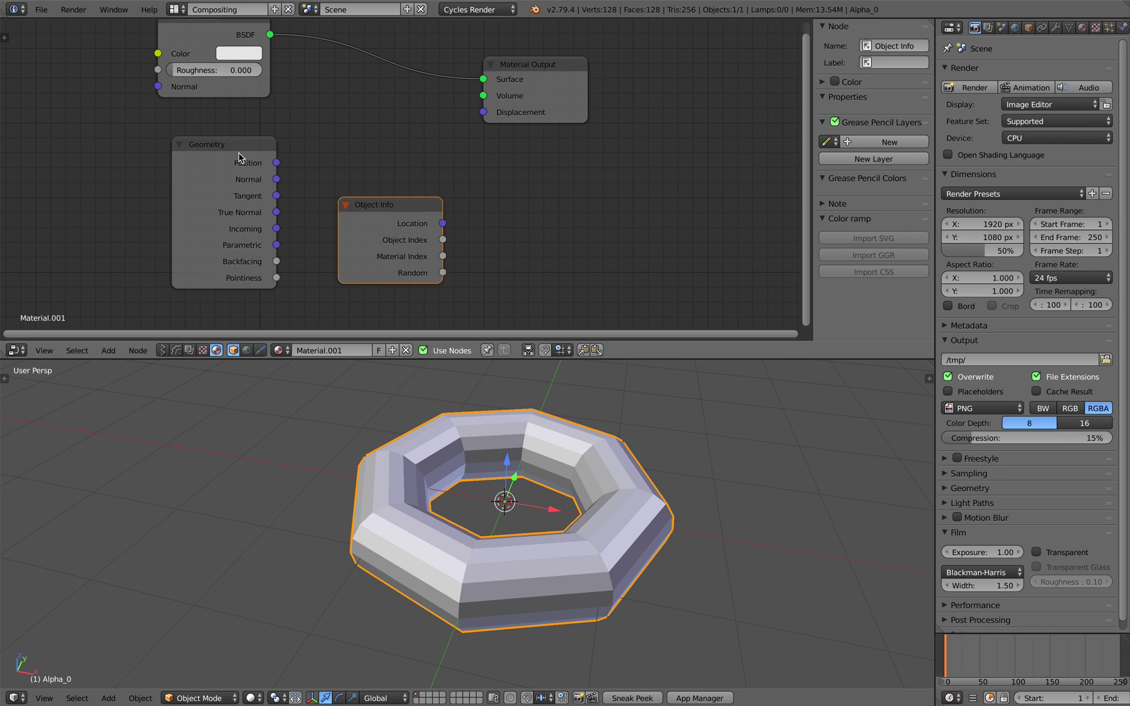
left_click_drag(239, 157, 201, 161)
middle_click_drag(202, 160, 204, 148)
left_click_drag(389, 207, 444, 228)
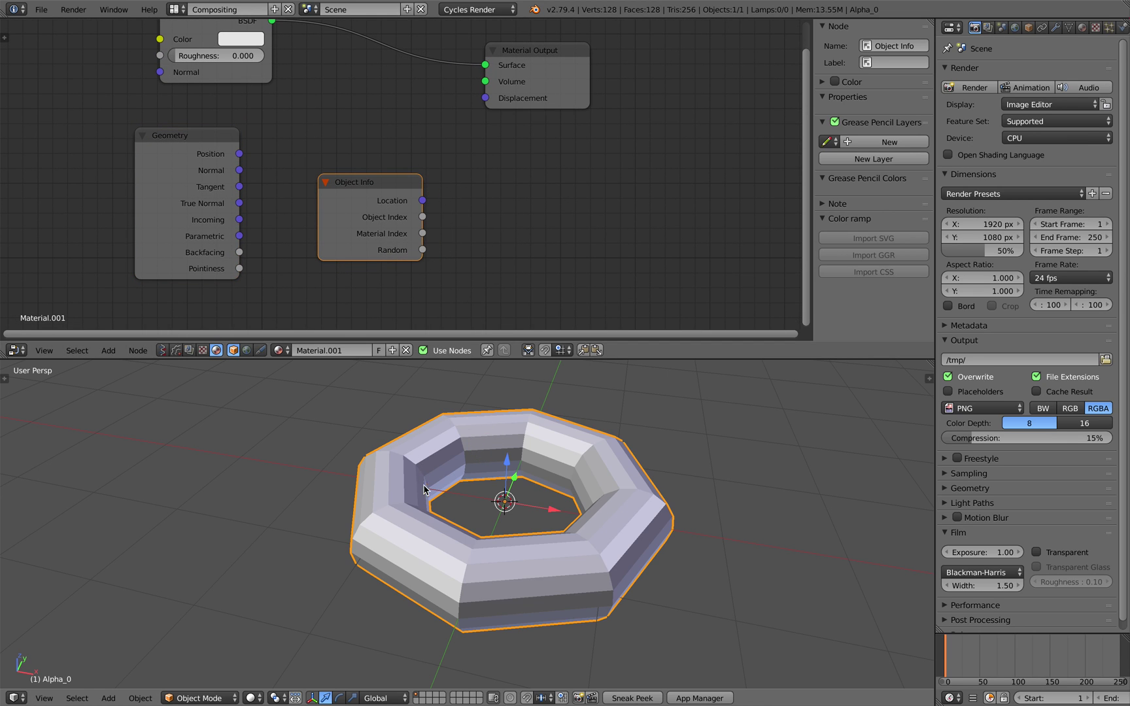
scroll(545, 430, "down", 2)
middle_click_drag(545, 430, 522, 463)
left_click_drag(396, 193, 379, 176)
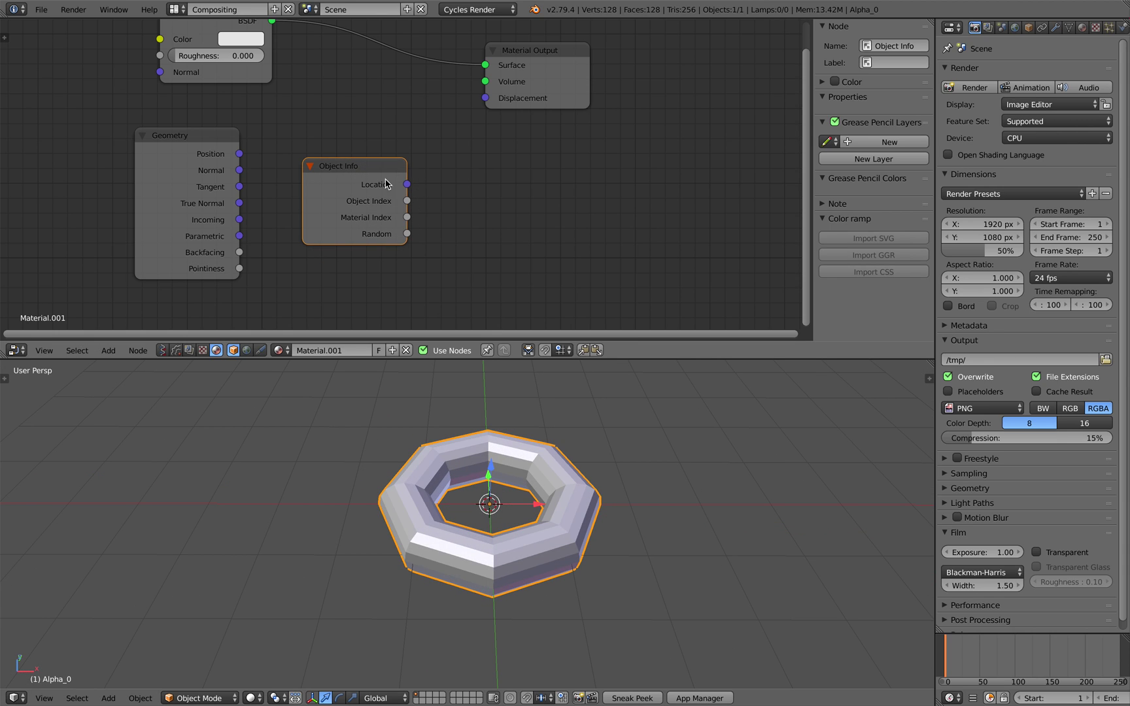
middle_click_drag(511, 442, 462, 442)
left_click_drag(408, 185, 432, 199)
left_click_drag(373, 164, 385, 145)
left_click_drag(417, 218, 437, 232)
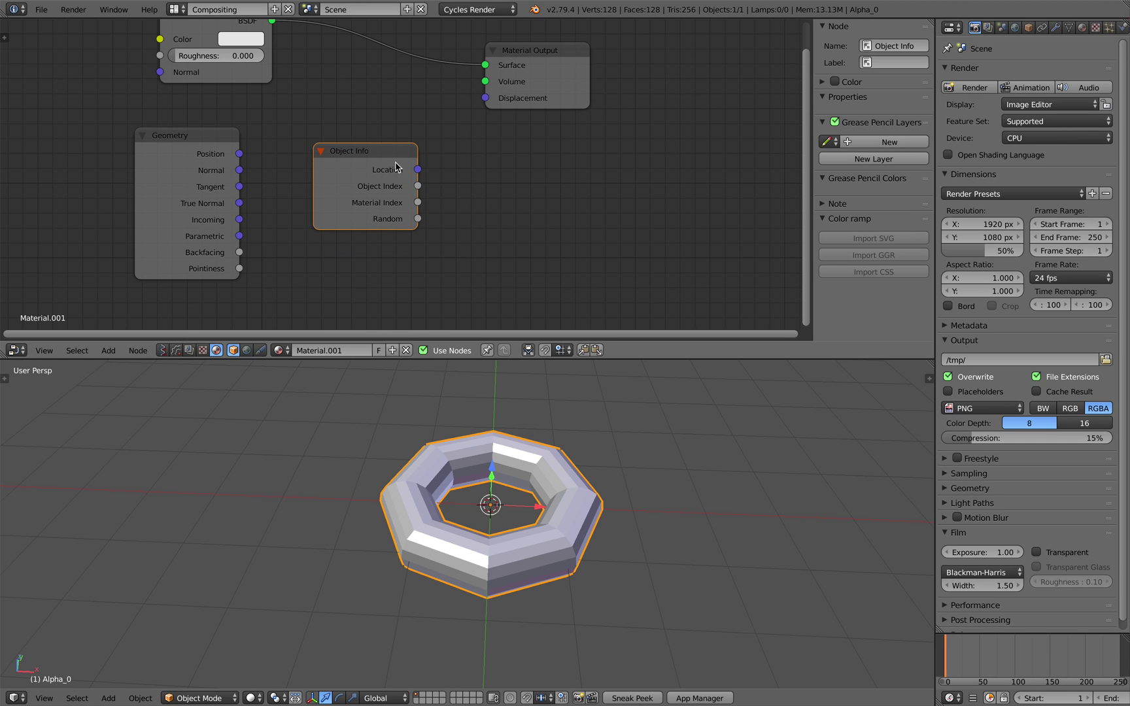
key("x")
Reposition the Geometry node below the Diffuse BSDF and save over cycles_geometry_001.blend.
middle_click_drag(351, 159, 363, 188)
key("ctrl+s")
left_click(359, 192)
left_click_drag(247, 169, 332, 153)
scroll(395, 232, "down", 1)
scroll(624, 526, "down", 2)
middle_click_drag(584, 493, 539, 492, "shift")
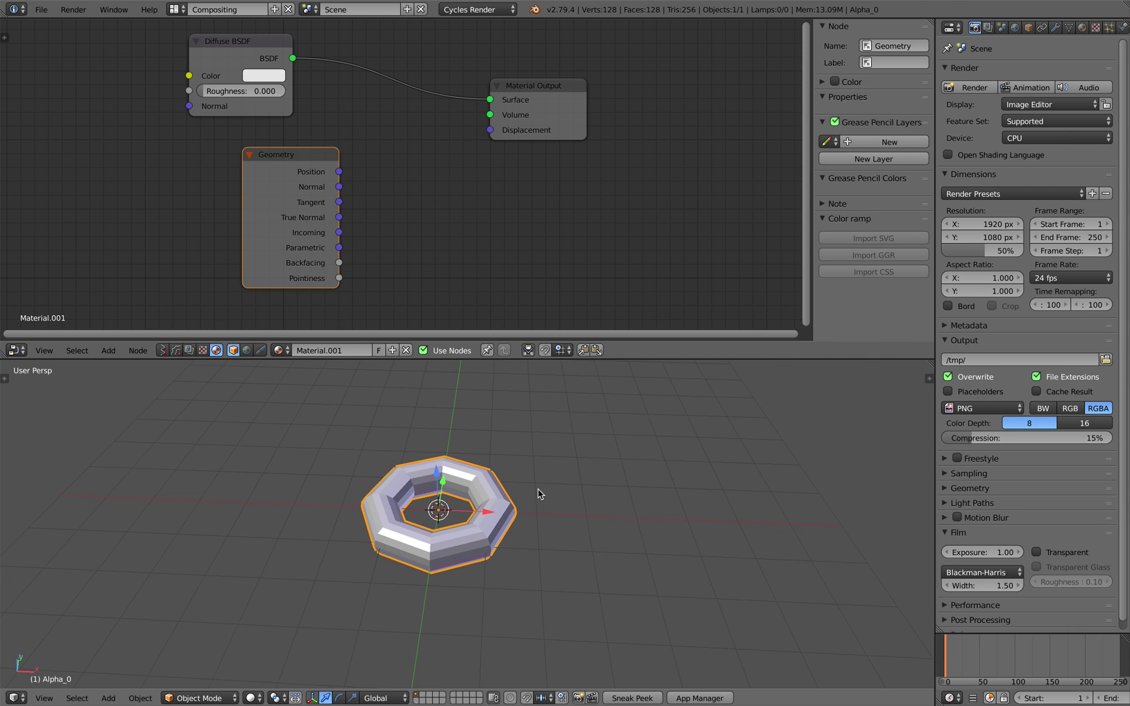
scroll(540, 492, "up", 2)
key("ctrl+s")
left_click(534, 496)
scroll(253, 168, "up", 1)
Place the Geometry node ahead of the Diffuse BSDF and connect its Position output to the Diffuse BSDF's Color input.
left_click_drag(273, 171, 300, 175)
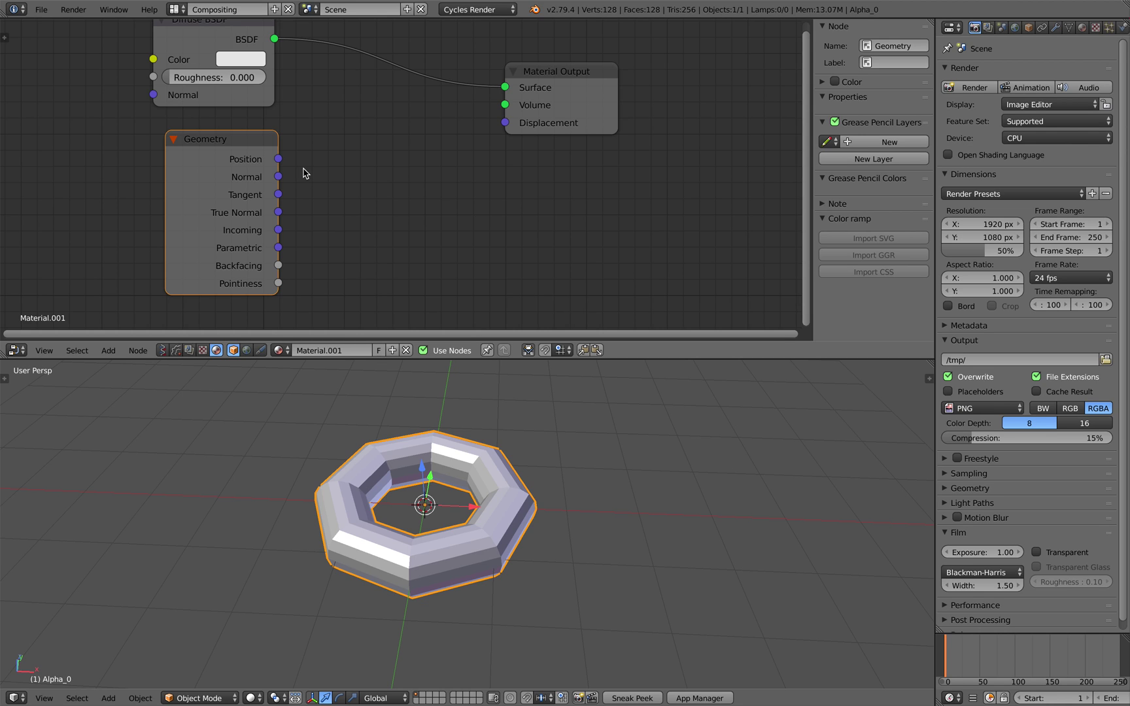
left_click_drag(278, 176, 306, 166)
scroll(362, 192, "down", 1)
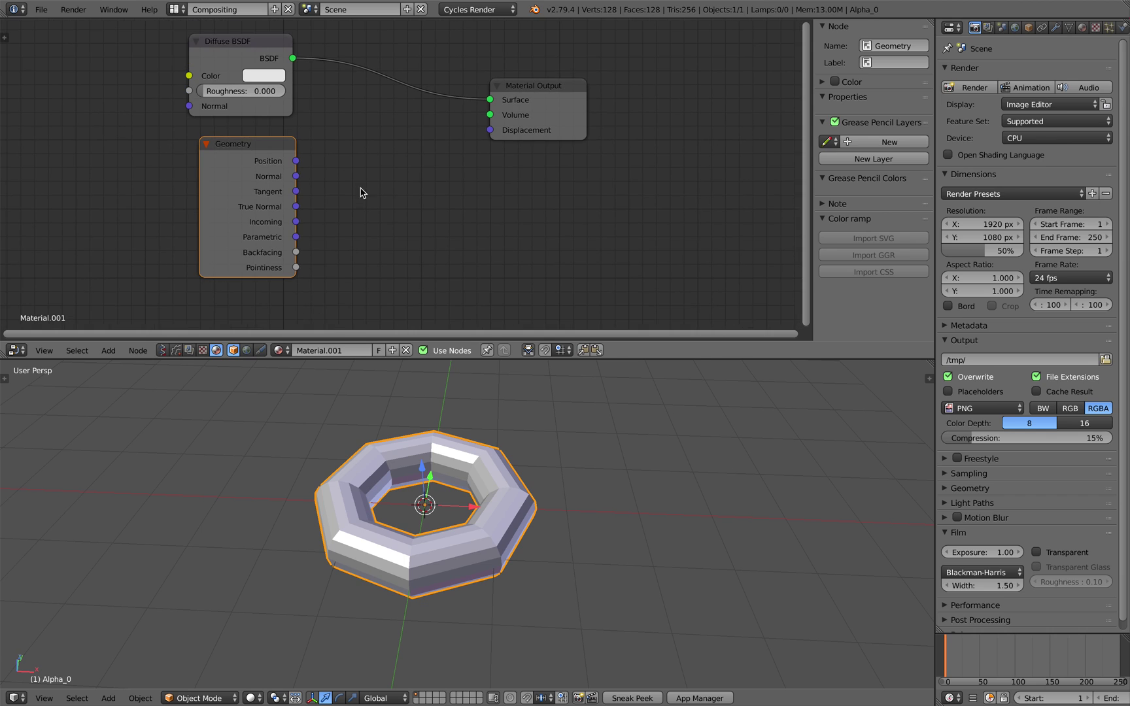
left_click(177, 183)
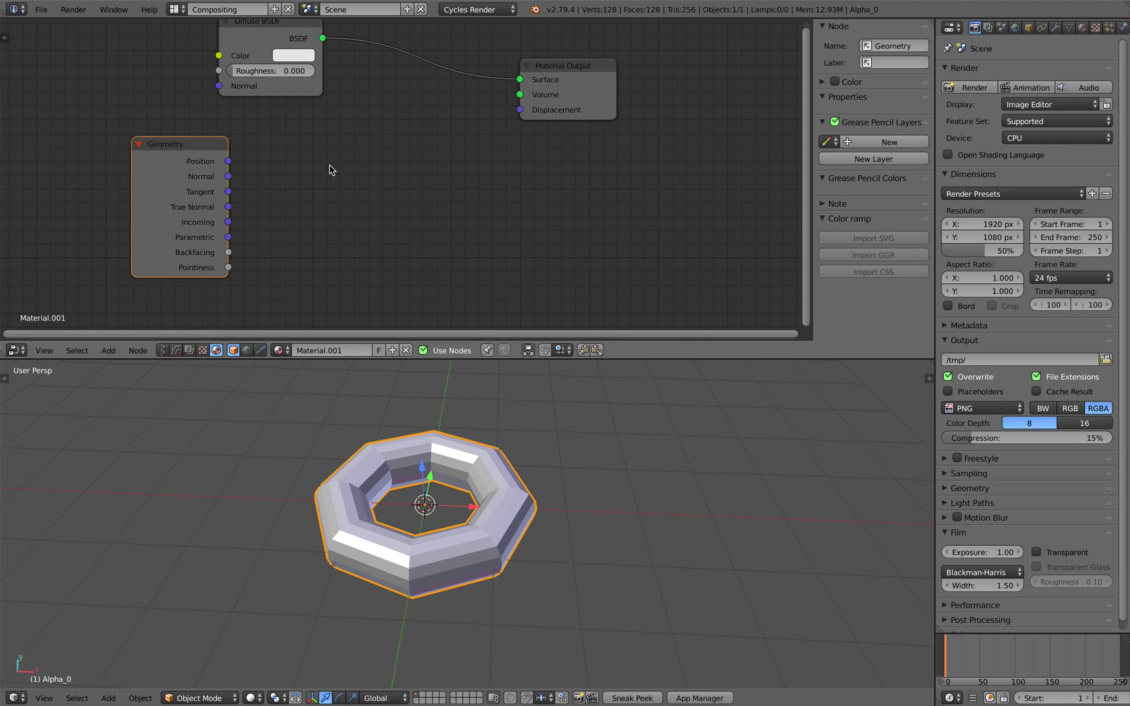
left_click_drag(179, 164, 109, 147)
middle_click_drag(109, 147, 146, 148)
mouse_move(197, 159)
left_mouse_down()
mouse_move(193, 76)
mouse_move(259, 71)
left_mouse_up()
Display the 3D viewport in Material shading and save over cycles_geometry_001.blend.
key("ctrl+s")
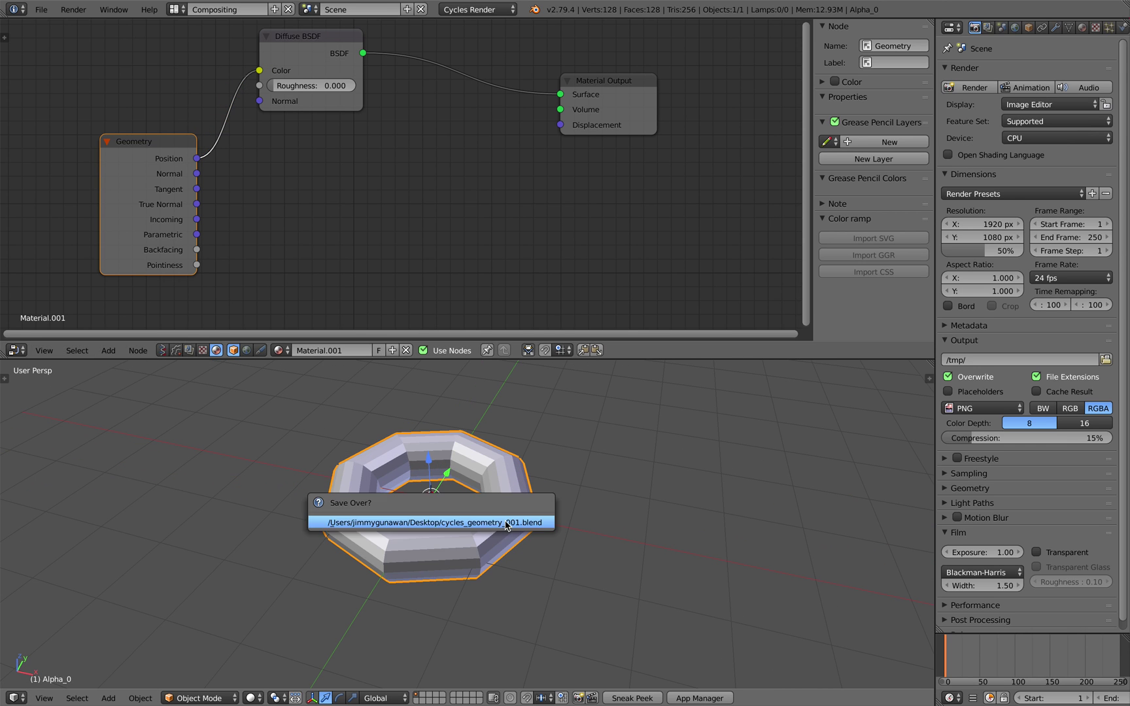
left_click(250, 698)
left_click(287, 609)
scroll(310, 592, "up", 1)
key("ctrl+s")
left_click(313, 595)
middle_click_drag(399, 521, 439, 556, "shift")
scroll(439, 556, "down", 2)
middle_click_drag(504, 533, 480, 505)
Switch to the JoyOfVex1 page and compare the Colour, Attribute components and Basic maths examples.
key("ctrl+Right")
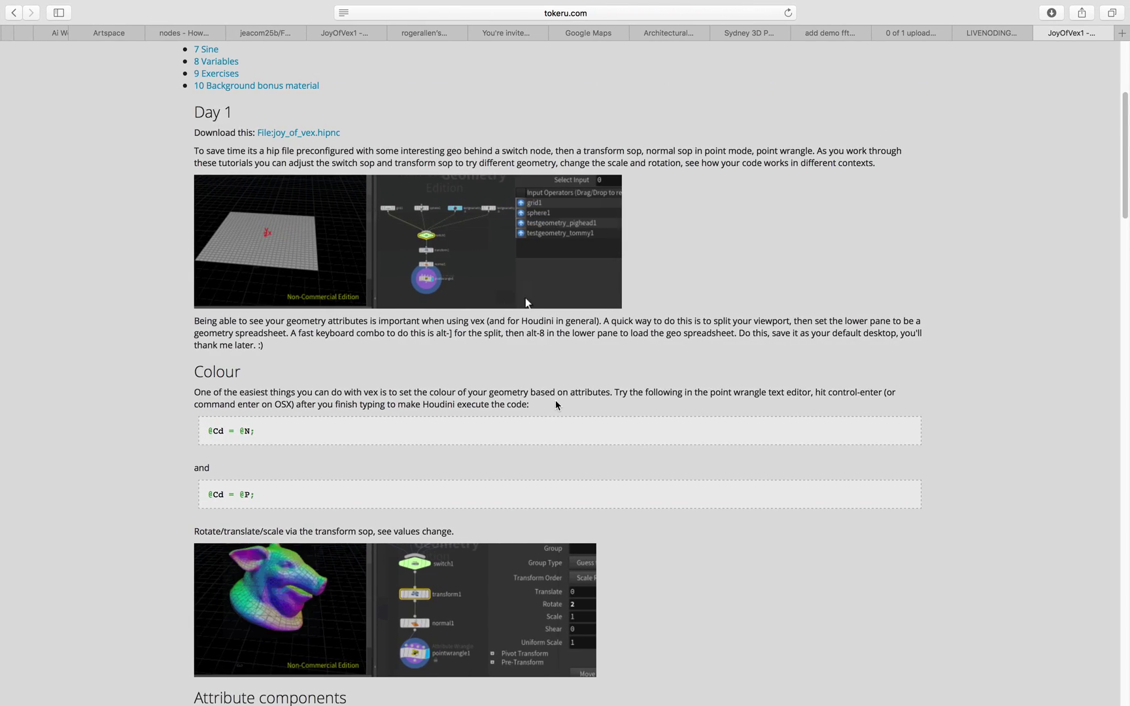
scroll(360, 523, "down", 2)
scroll(332, 509, "down", 10)
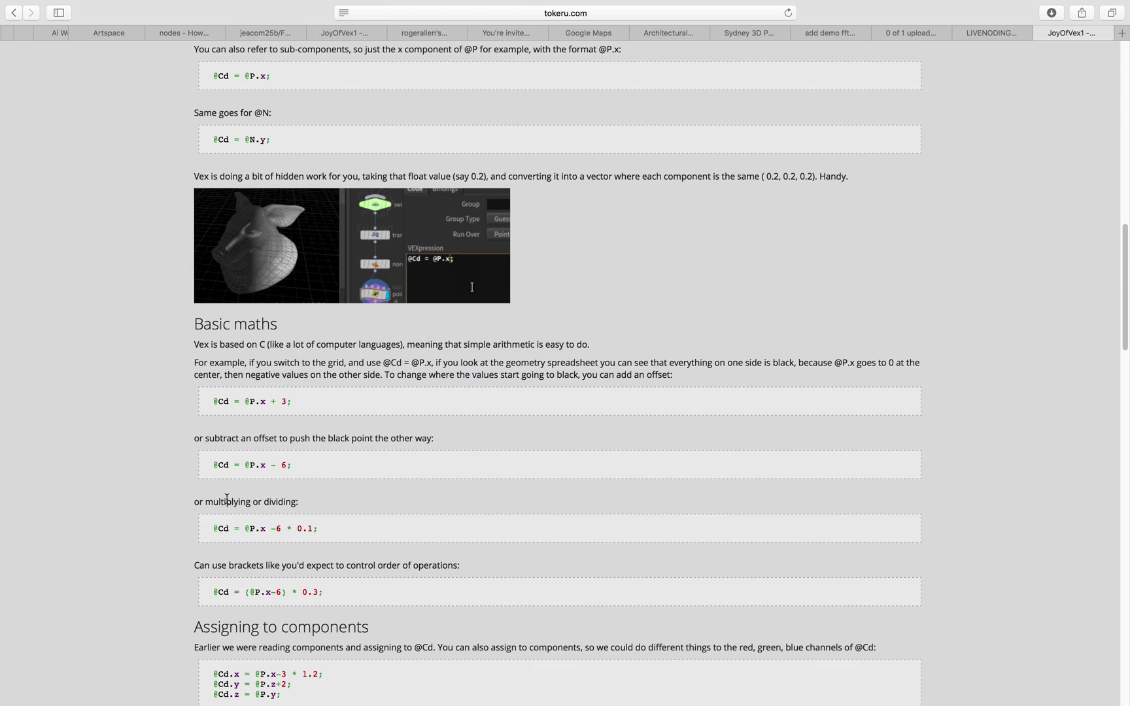
scroll(225, 487, "up", 15)
scroll(224, 486, "down", 4)
scroll(224, 487, "down", 4)
scroll(261, 342, "up", 5)
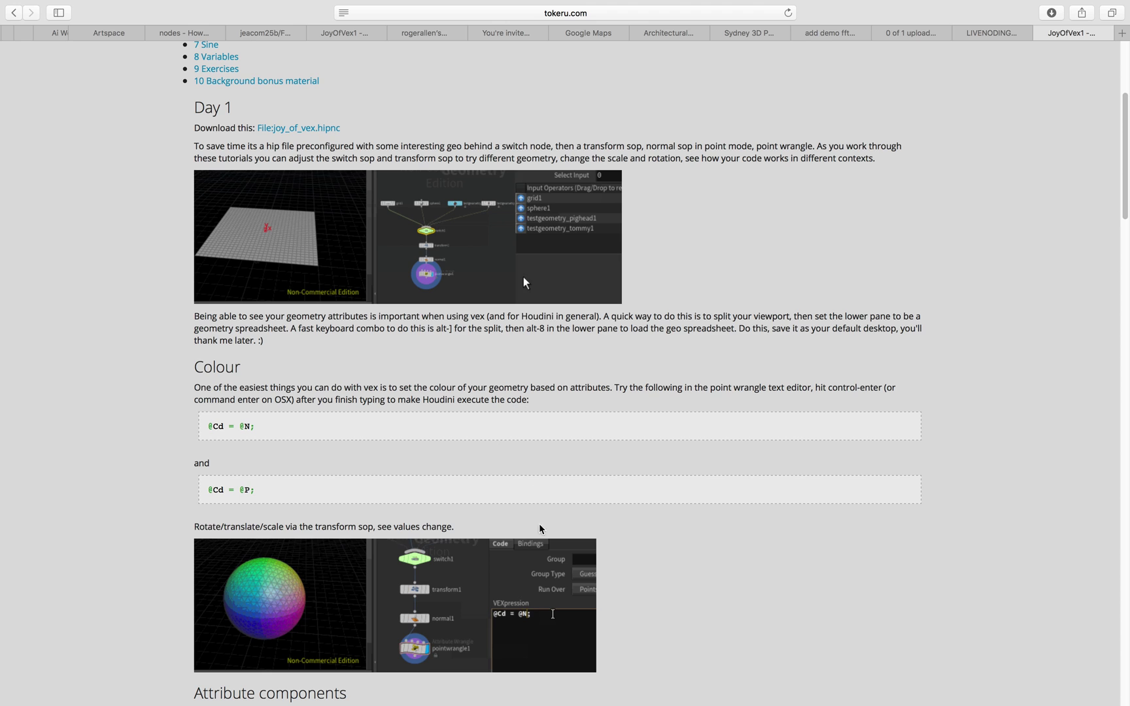
scroll(353, 534, "down", 1)
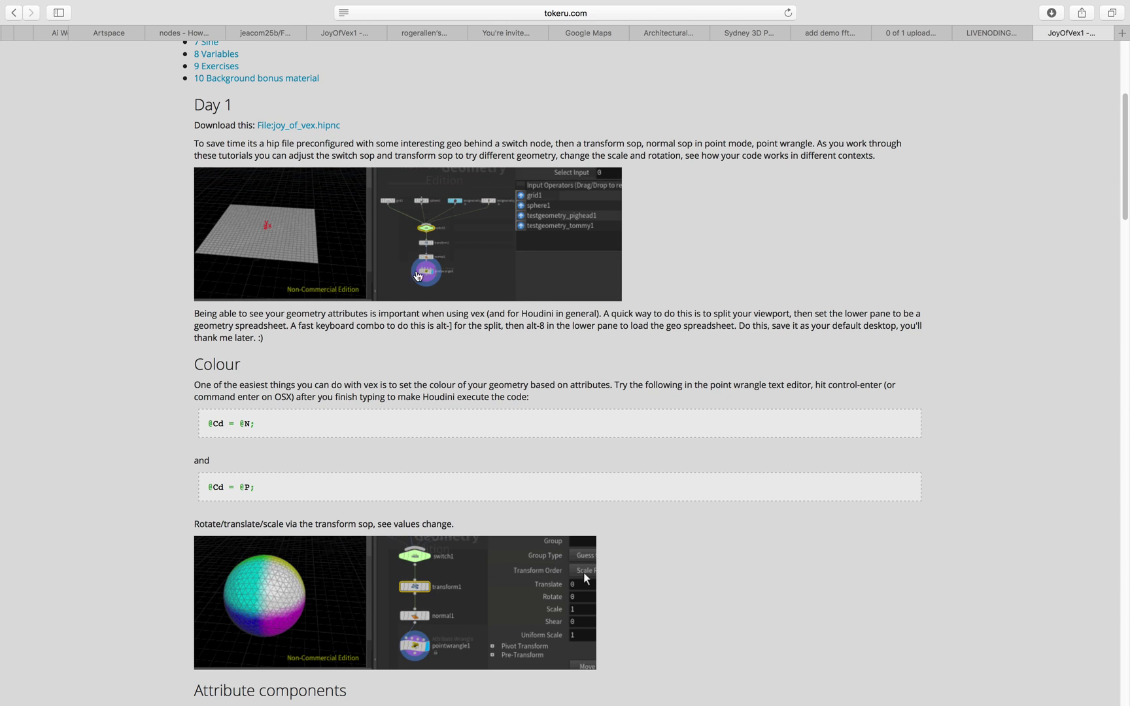
scroll(429, 275, "down", 2)
Return to Blender, shift the Geometry node away from the Diffuse BSDF, and move the torus to test its position-based colours.
key("ctrl+Left")
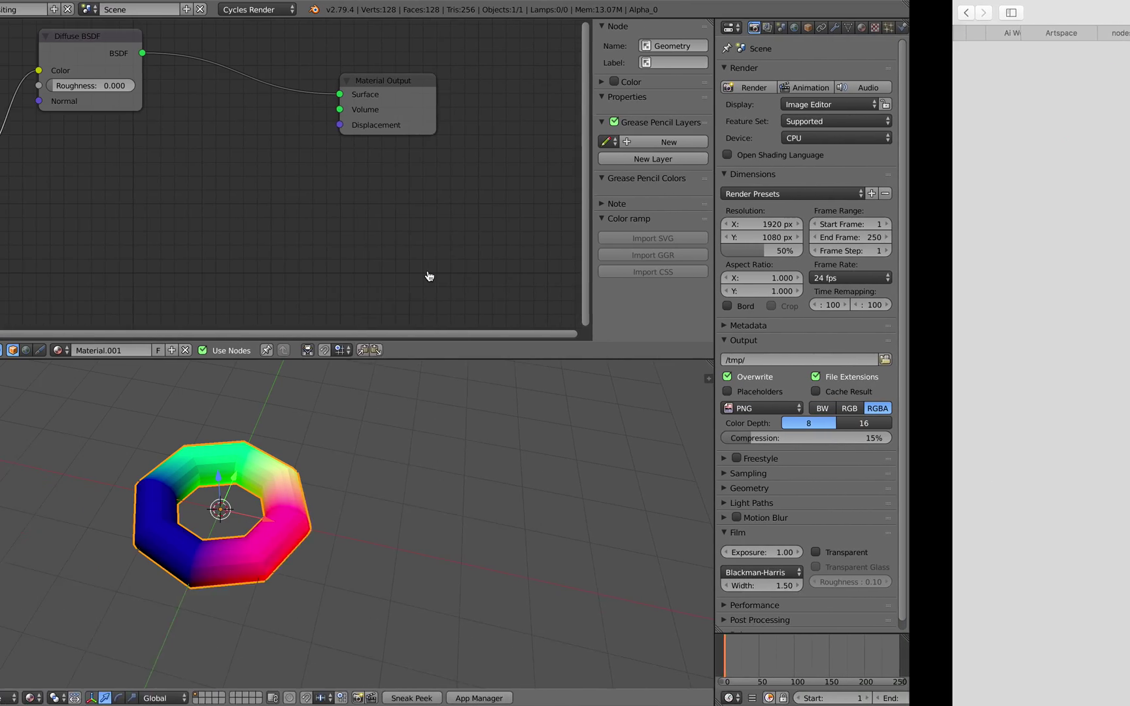
left_click_drag(139, 149, 97, 140)
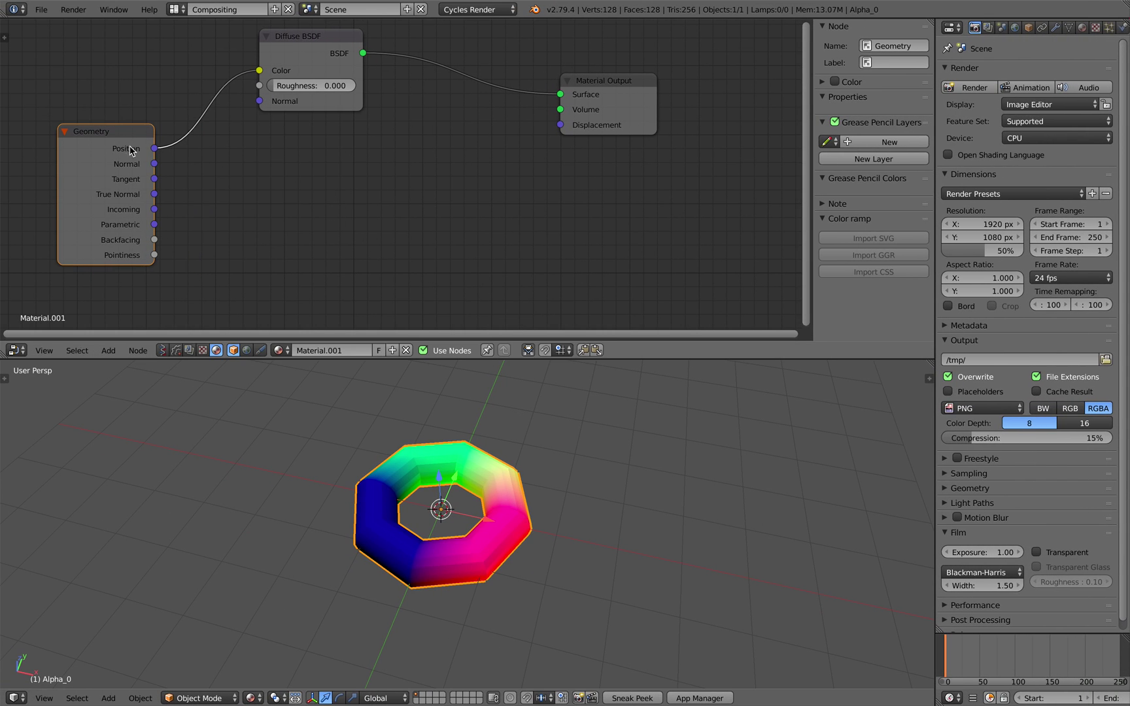
key("g")
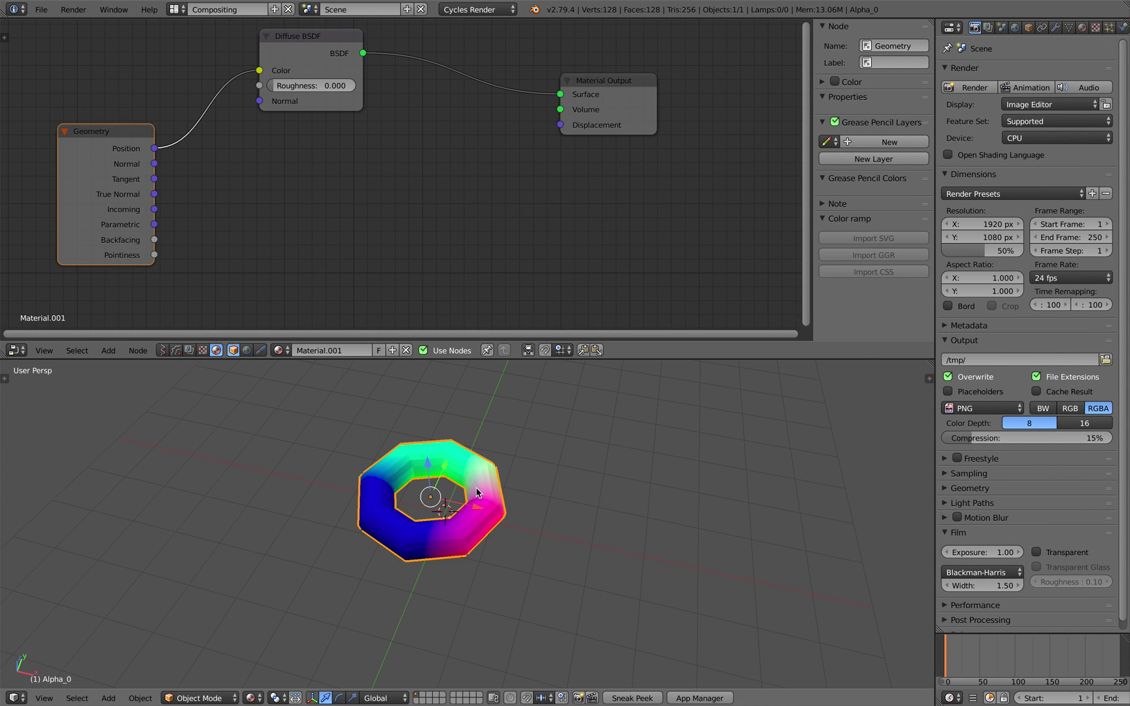
left_click(485, 518)
middle_click_drag(497, 515, 481, 498)
key("g")
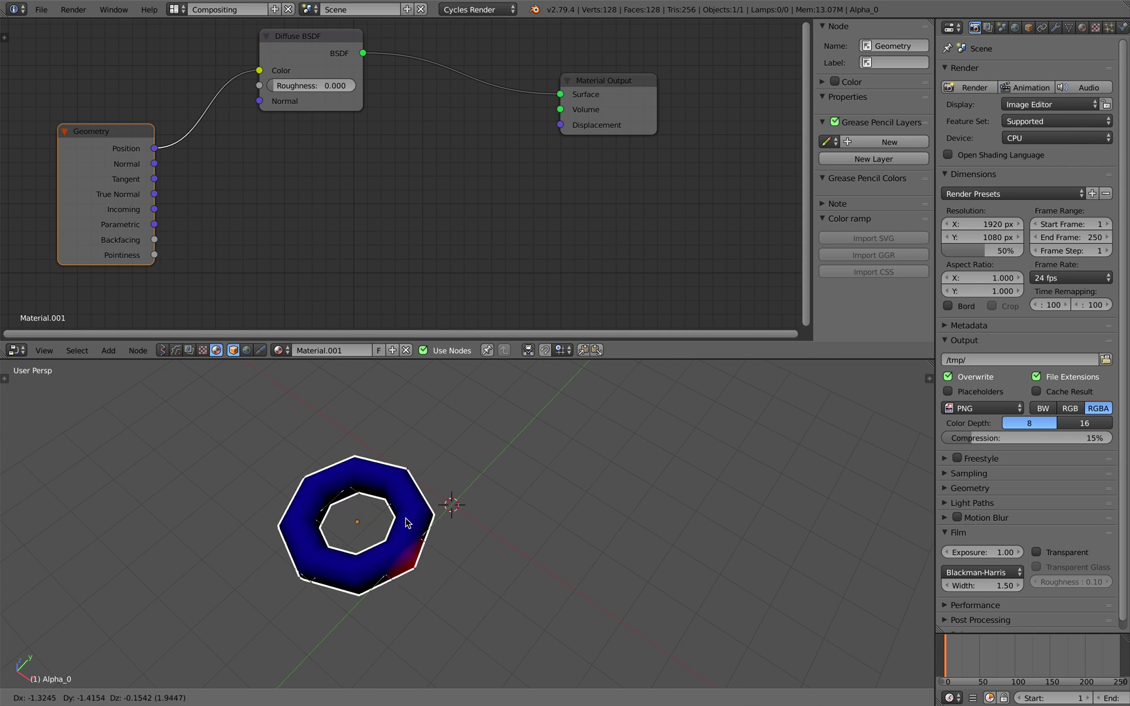
right_click(493, 520)
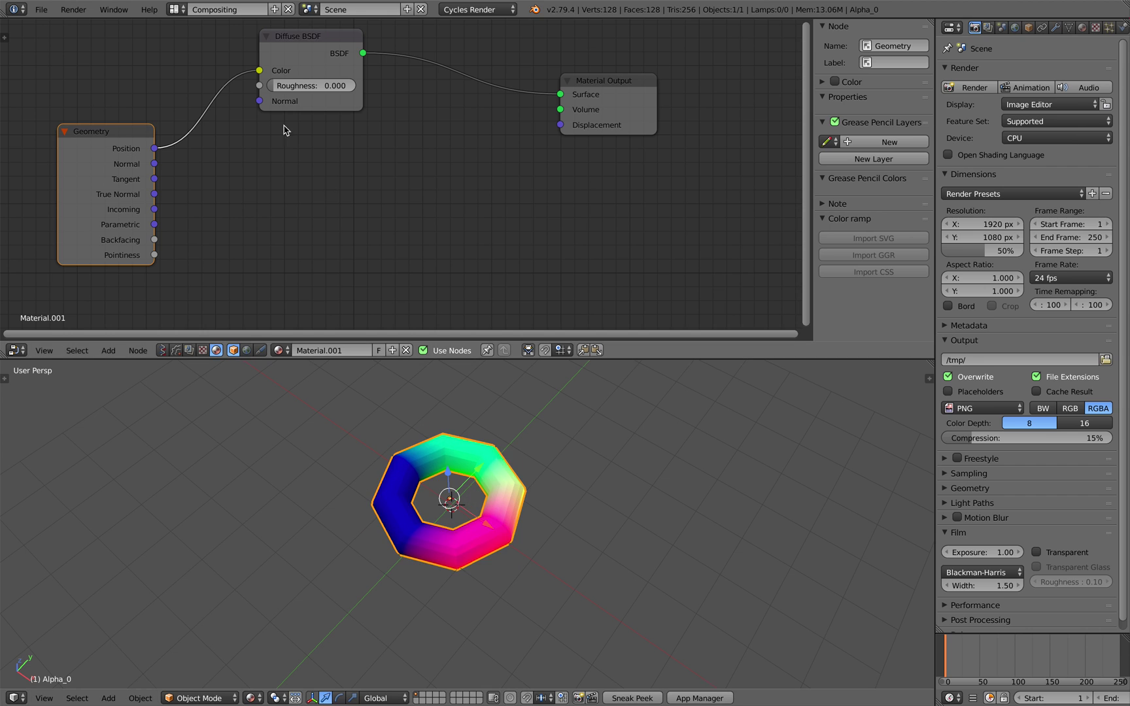
Arrange the Geometry and Diffuse BSDF nodes in a row leading to the Material Output.
left_click_drag(302, 77, 309, 123)
left_click_drag(131, 148, 233, 111)
left_click_drag(360, 100, 432, 116)
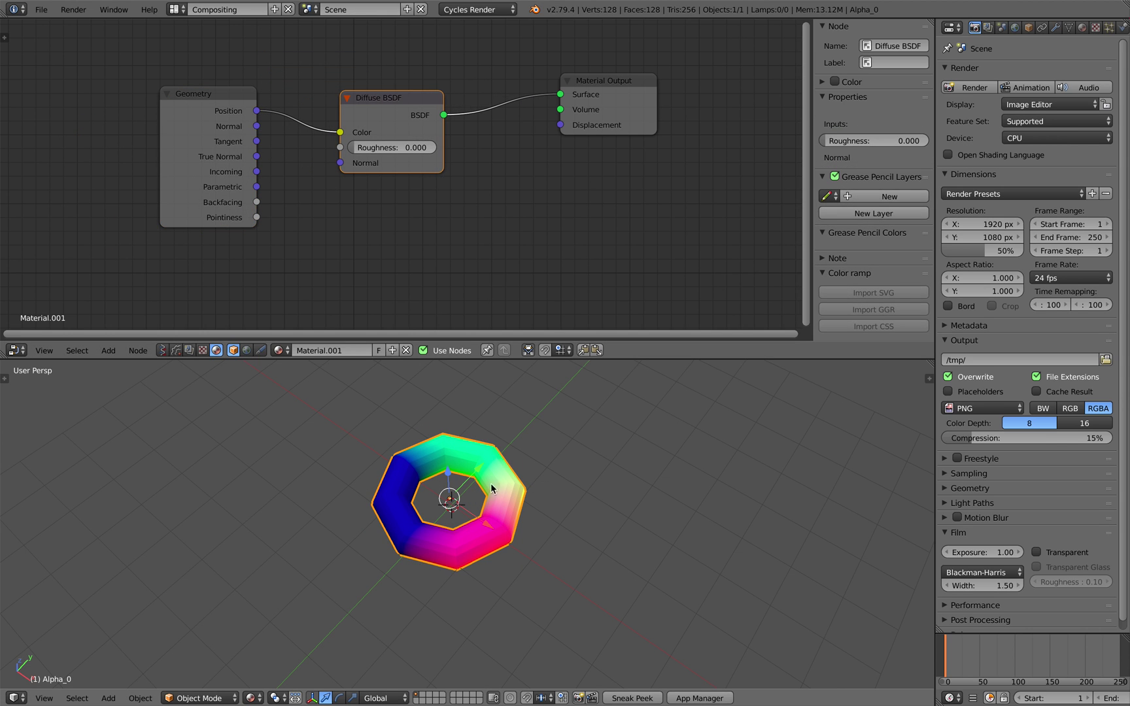
middle_click_drag(491, 483, 509, 483)
key("g")
right_click(551, 487)
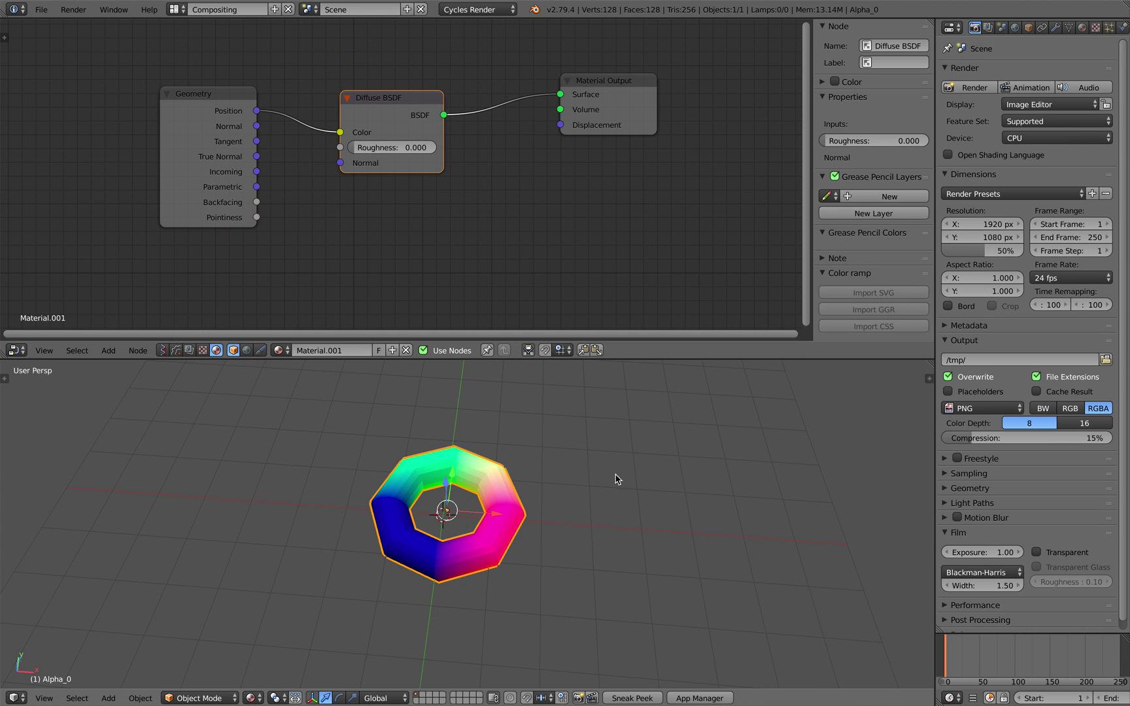
Add a Monkey mesh, place it beside the torus and scale it up.
key("shift+a")
left_click(677, 603)
key("g")
left_click(739, 546)
key("s")
left_click(753, 542)
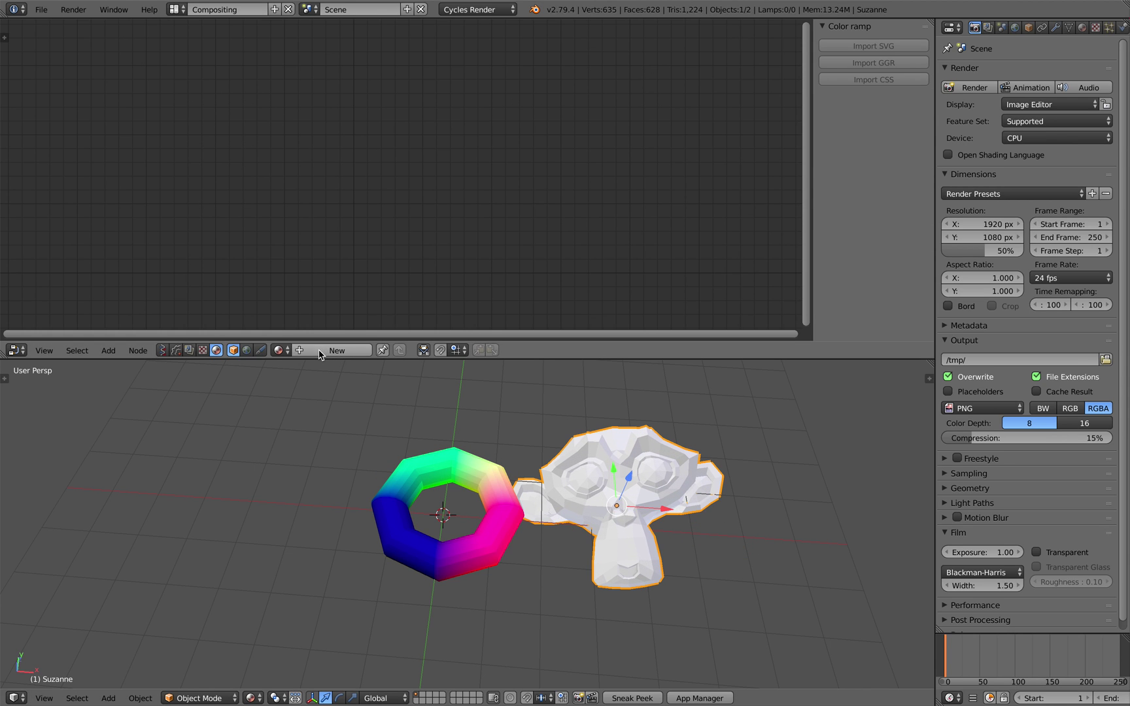
Assign the torus's Material.001 to the monkey.
left_click(279, 350)
left_click(301, 384)
key("g")
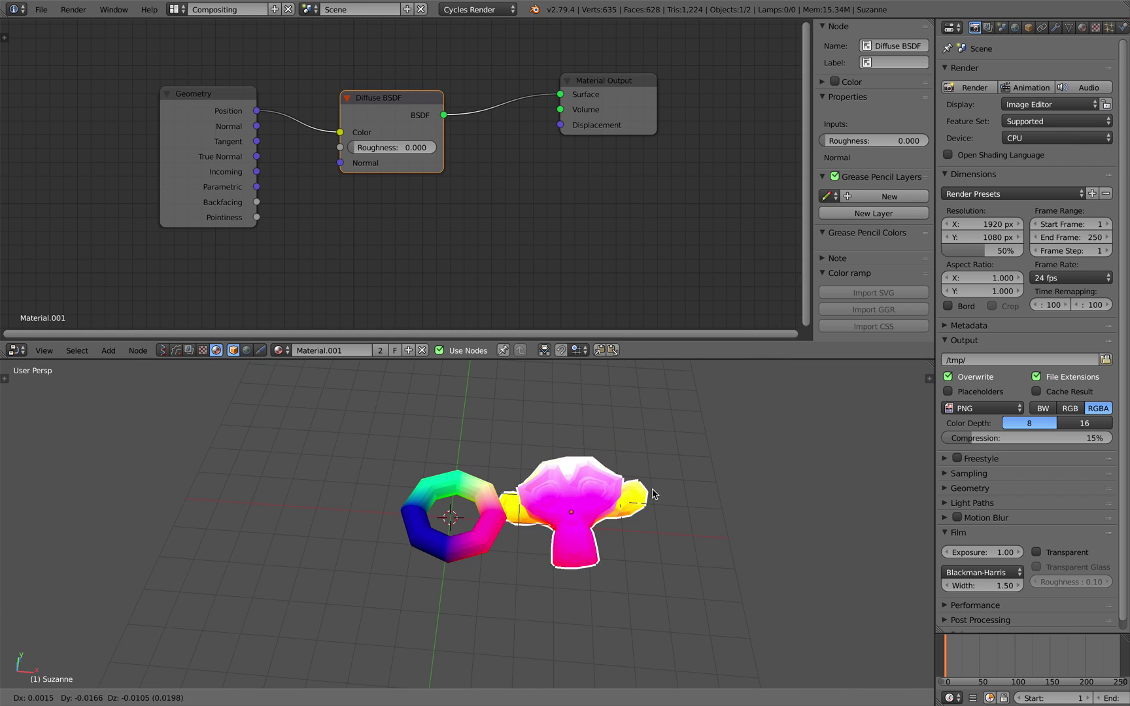
key("Escape")
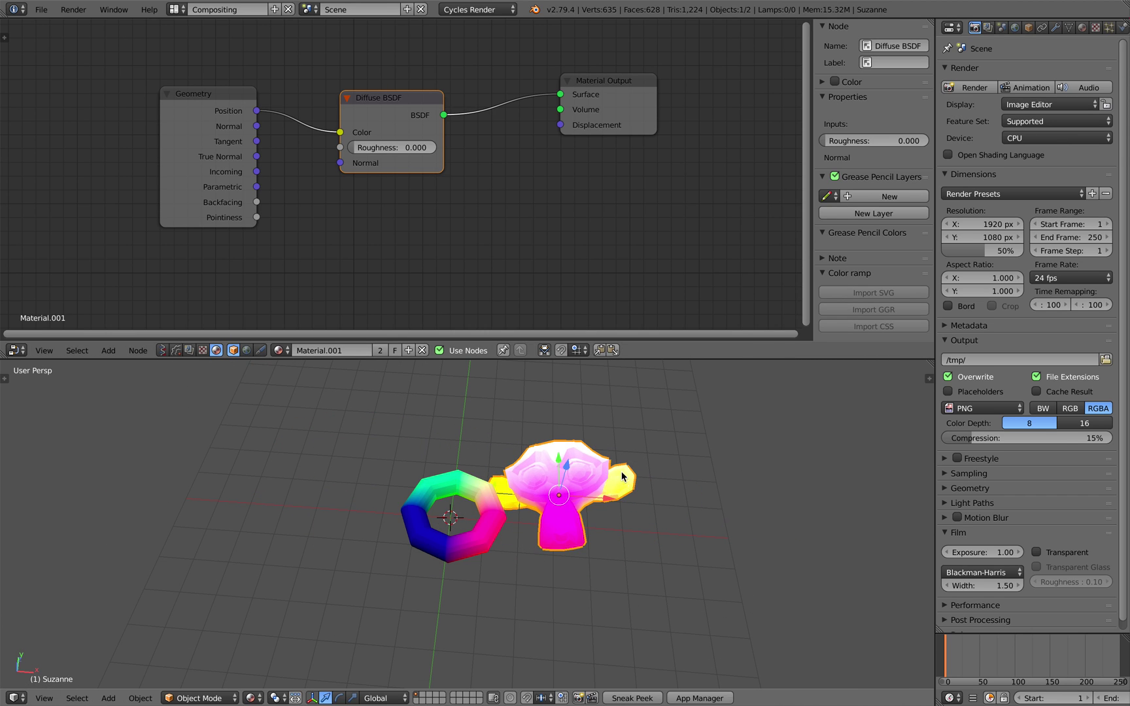
key("shift+d")
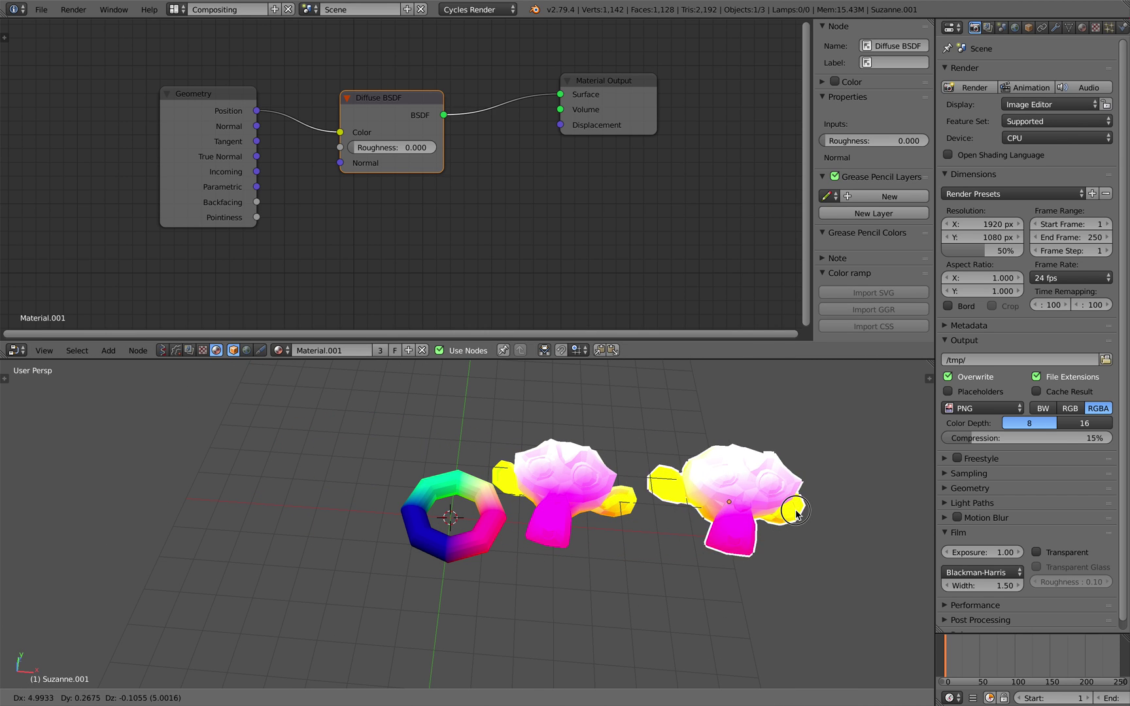
key("Escape")
key("Delete")
Add a Cube mesh, move it away from the torus and scale it up.
key("shift+a")
mouse_move(751, 495)
left_click(793, 505)
key("g")
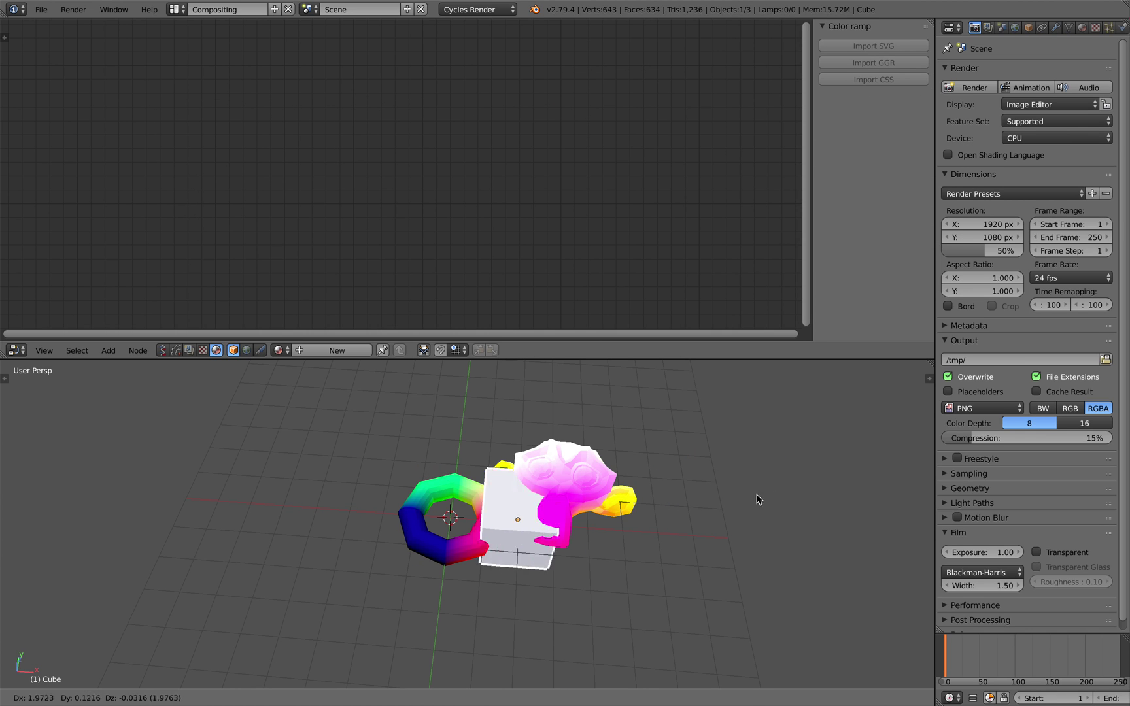
left_click(771, 504)
key("s")
left_click(782, 515)
Rotate the cube freely, place it on the far side of the monkey and save the file.
key("r")
key("r")
left_click(766, 498)
key("g")
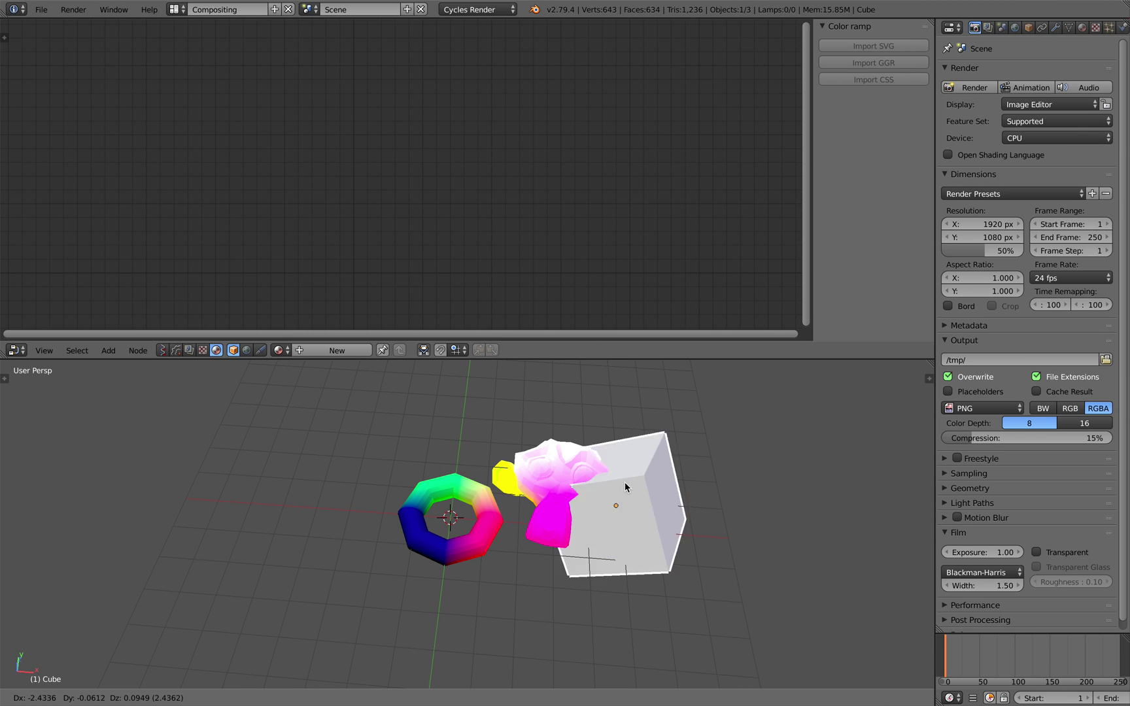
left_click(787, 505)
key("ctrl+s")
left_click(787, 506)
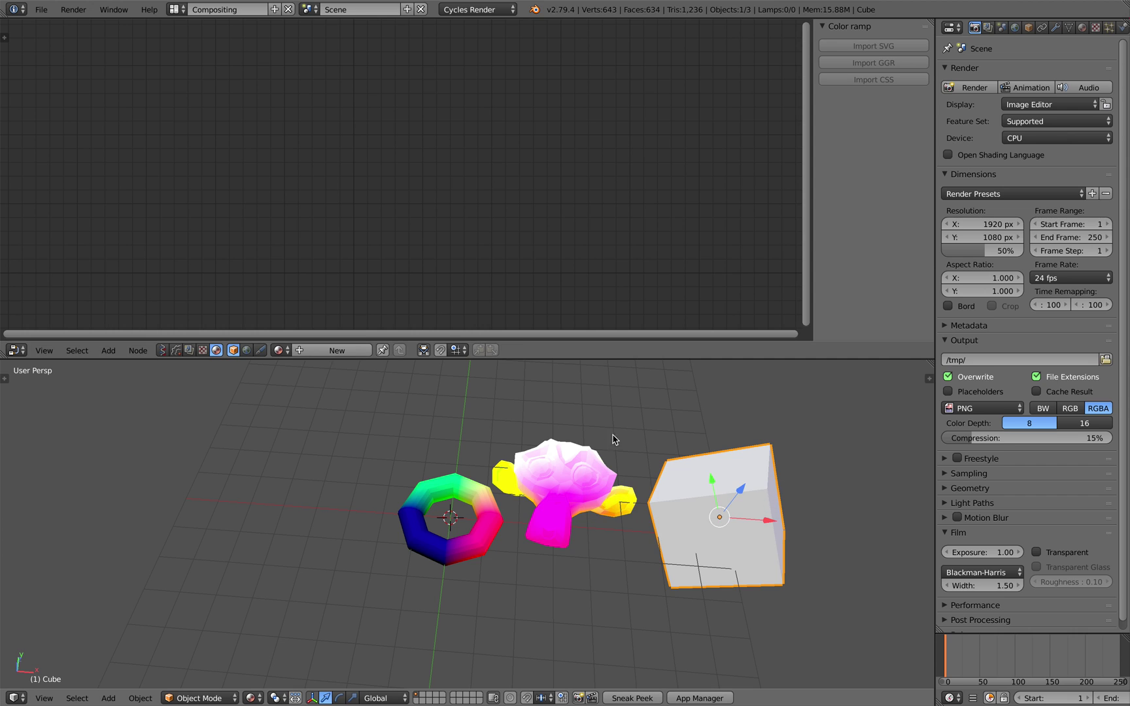
Shift the monkey slightly towards the cube and assign Material.001 to the cube.
right_click(583, 460)
right_click(701, 479)
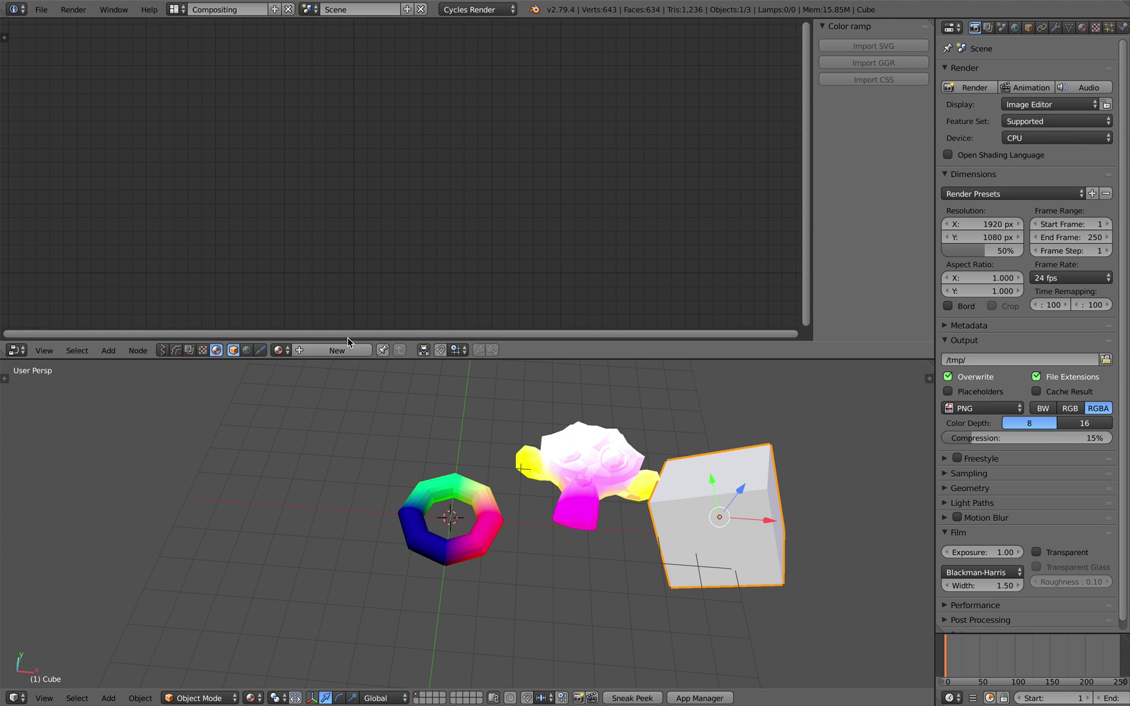
left_click(277, 350)
left_click(305, 387)
Reposition and enlarge the cube, rotate it freely to show its coloured faces, and save the file.
key("g")
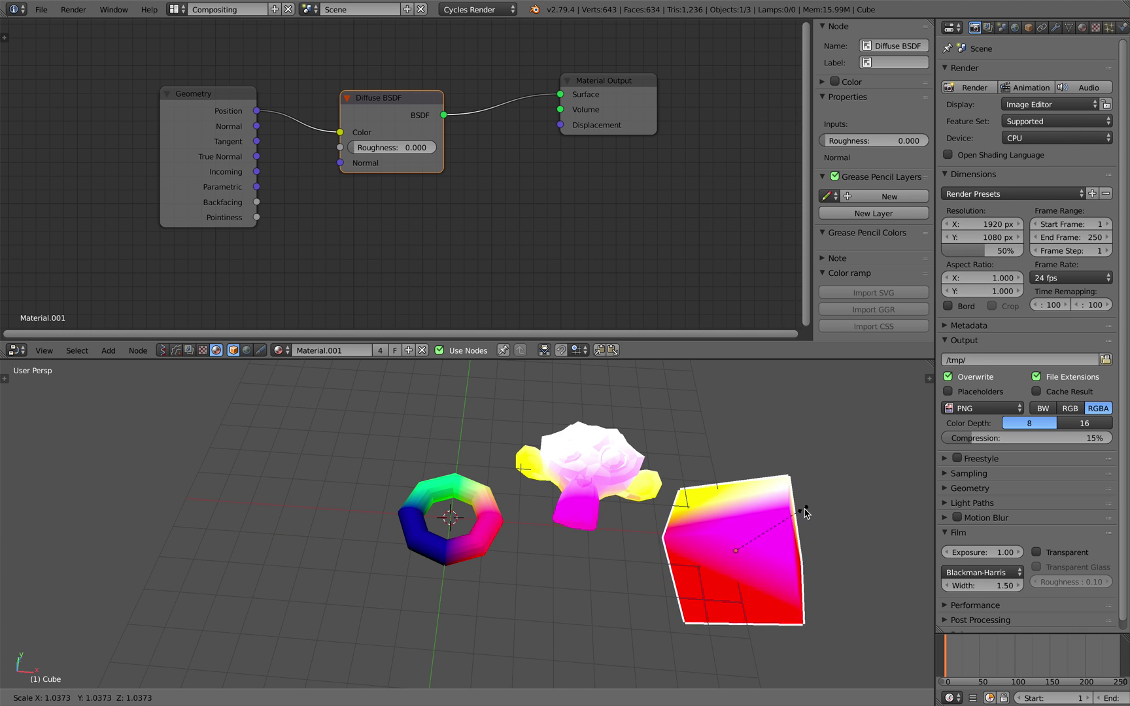
left_click(763, 517)
key("ctrl+s")
left_click(762, 514)
key("r")
key("r")
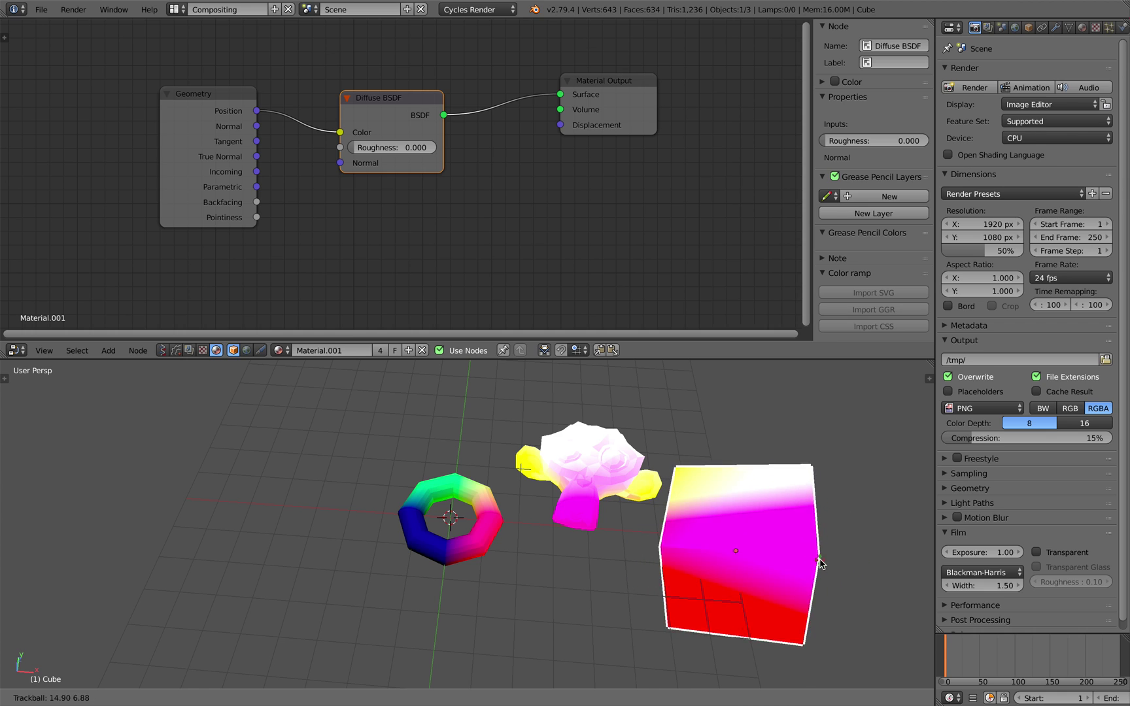
left_click(821, 564)
key("ctrl+s")
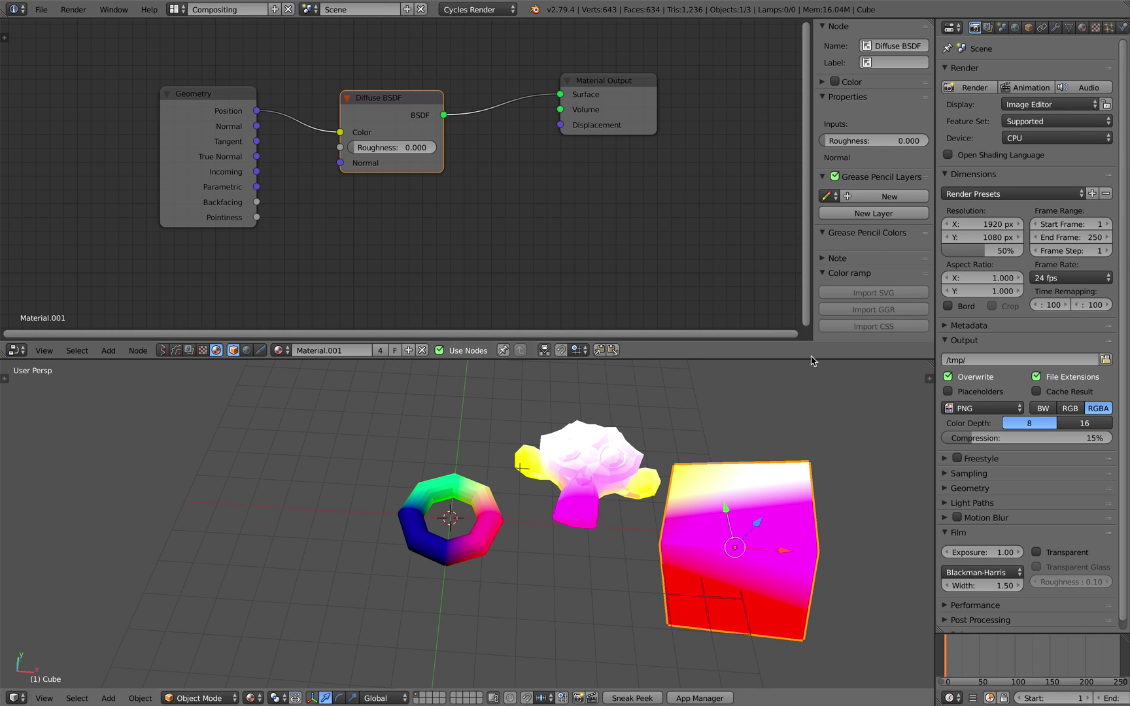
Try a Subdivision Surface modifier on the cube and remove it.
left_click(1029, 28)
left_click(1055, 28)
left_click(1021, 74)
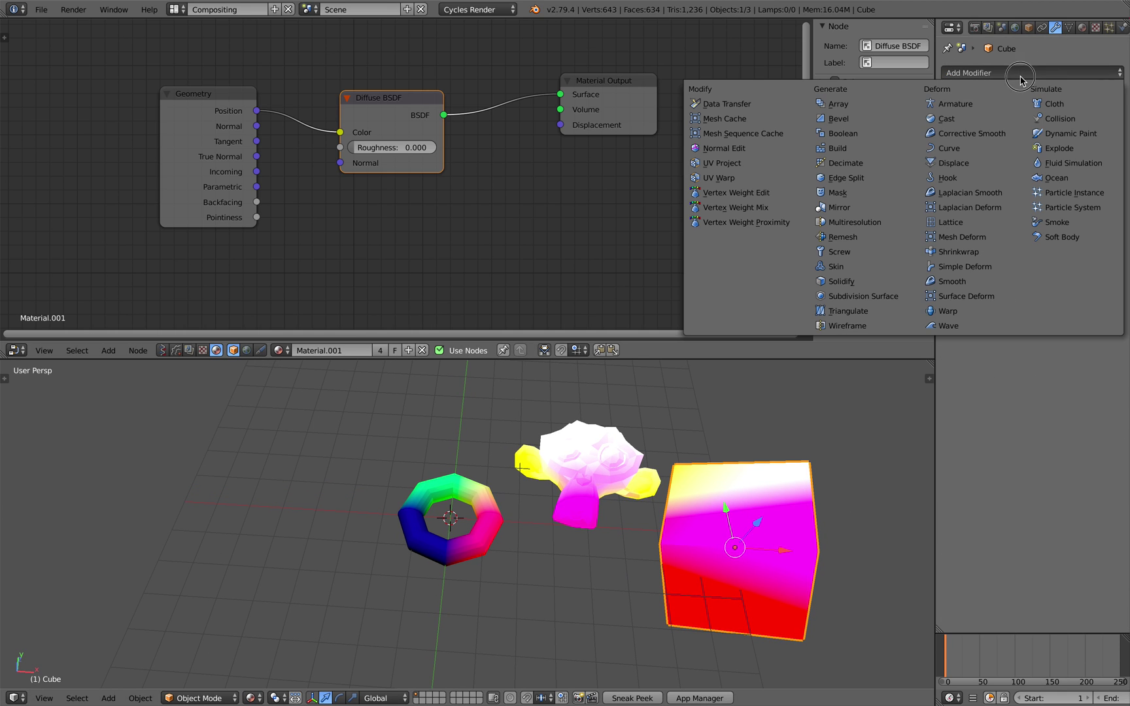
left_click(886, 297)
middle_click_drag(805, 447, 733, 508)
left_click(1115, 92)
Move the monkey closer to the torus and raise the cube slightly to test their position-based colours.
right_click(645, 473)
scroll(570, 503, "up", 1)
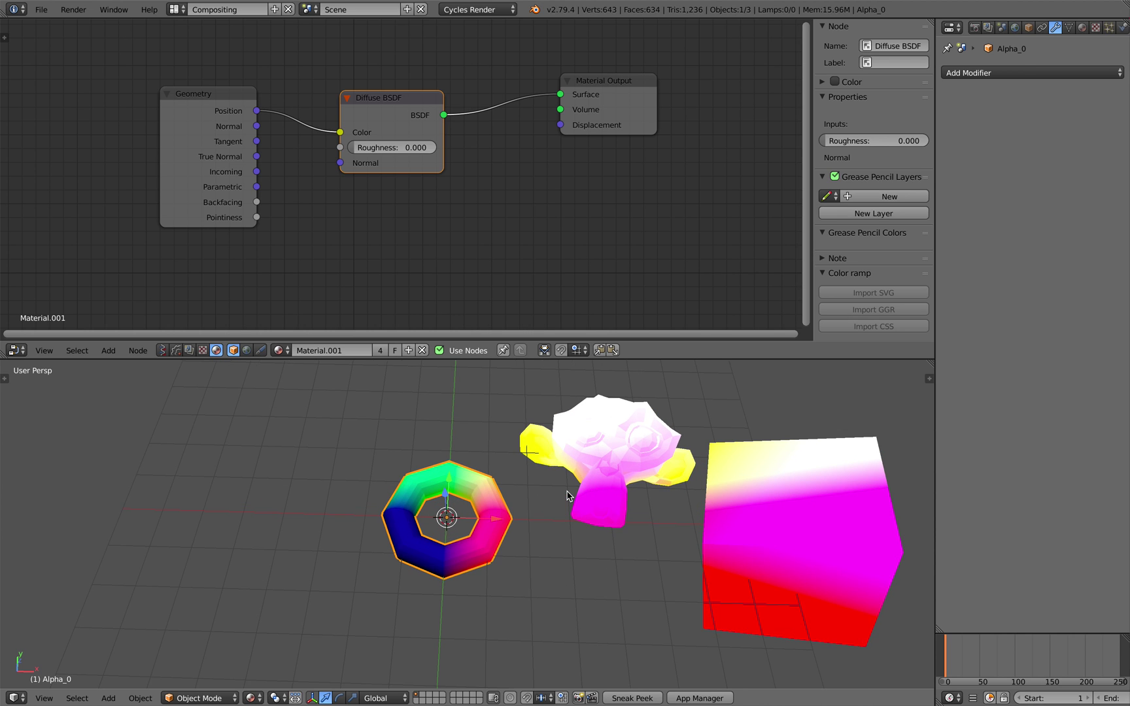
middle_click_drag(568, 497, 577, 492)
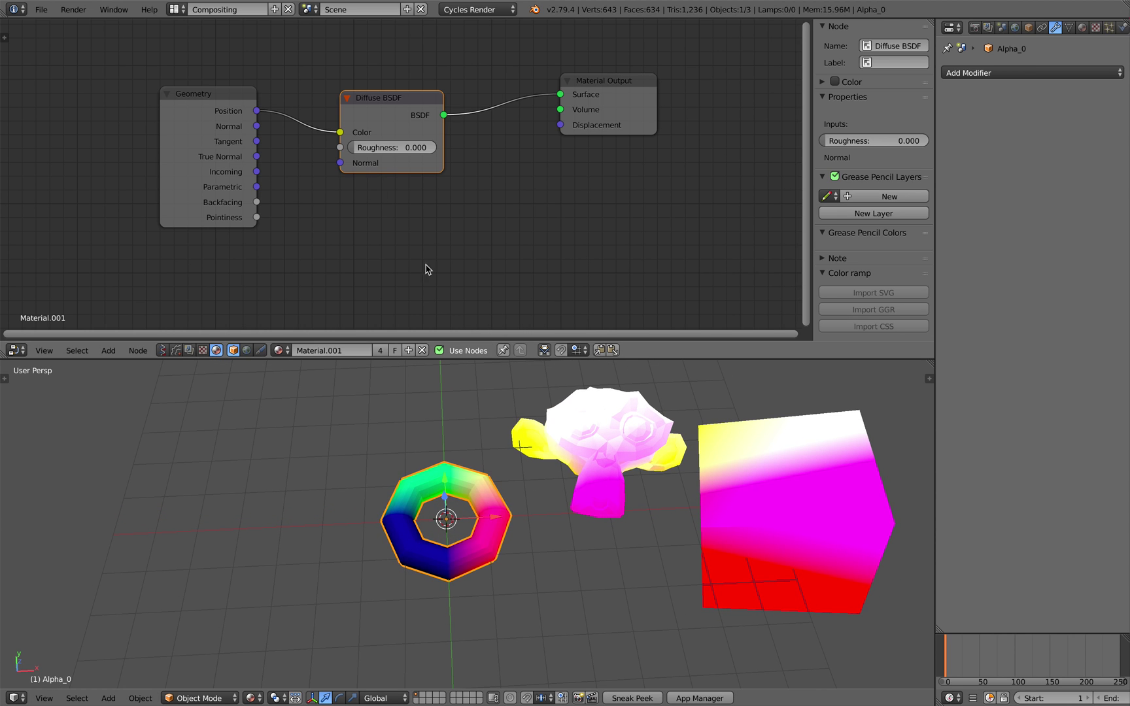
mouse_move(588, 453)
middle_mouse_down()
mouse_move(577, 442)
mouse_move(611, 453)
middle_mouse_up()
right_click(585, 440)
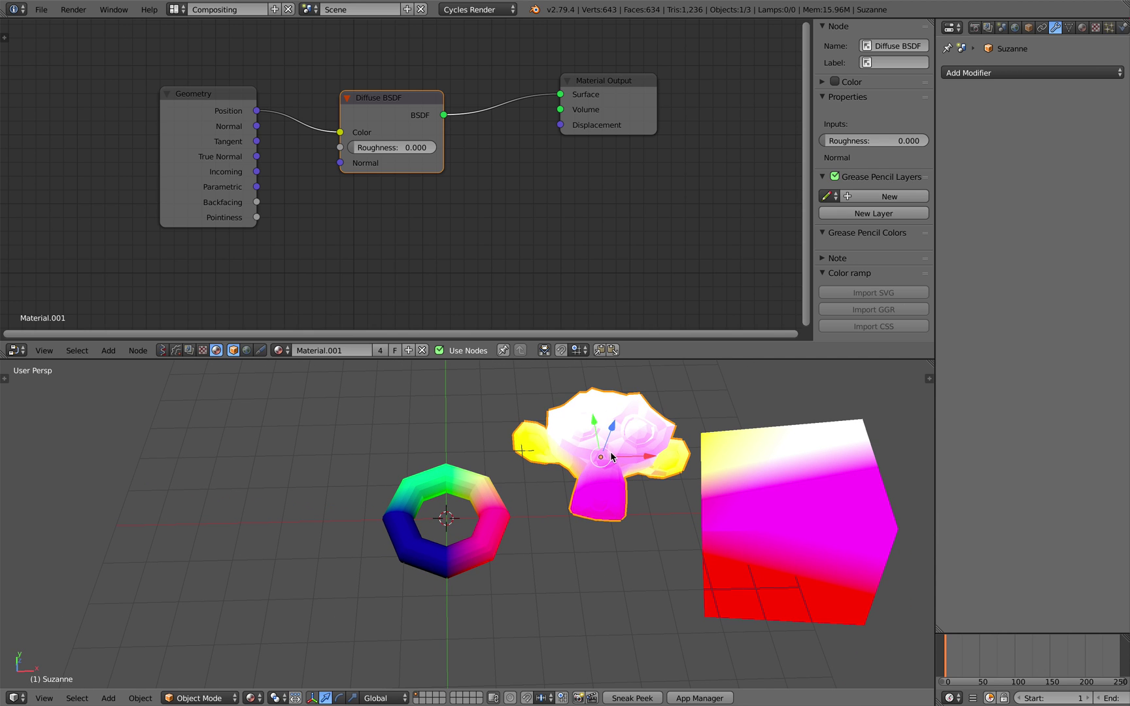
right_click_drag(610, 452, 574, 455)
right_click_drag(794, 483, 798, 465)
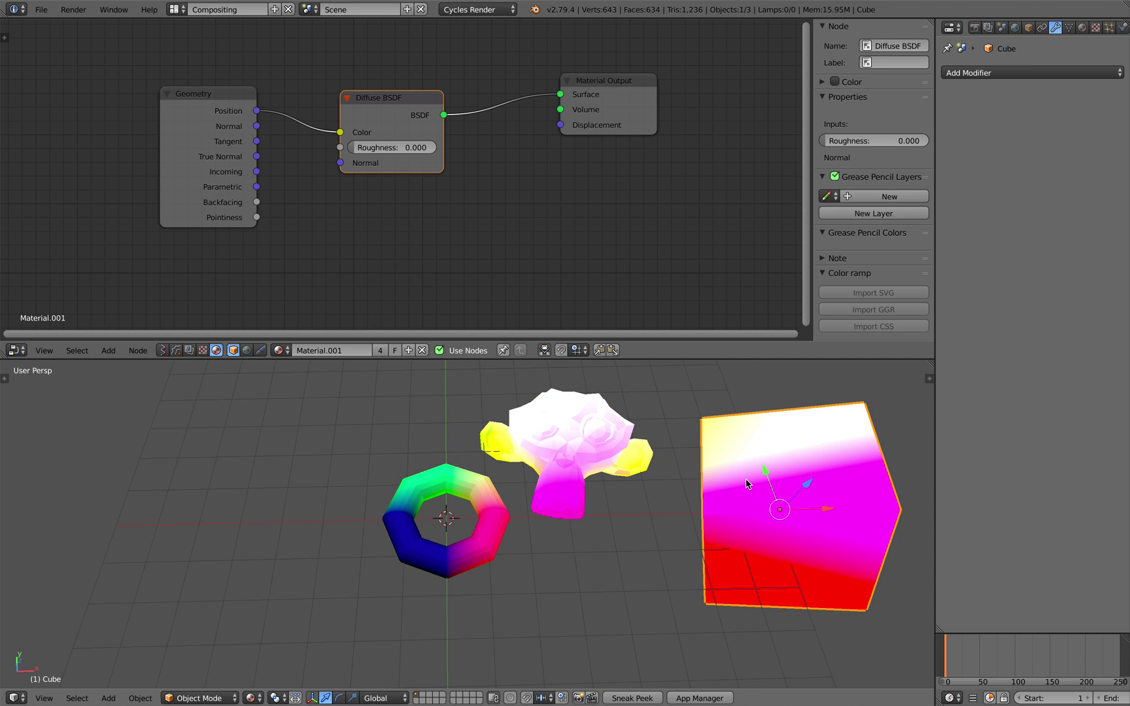
middle_click_drag(553, 409, 466, 429, "shift")
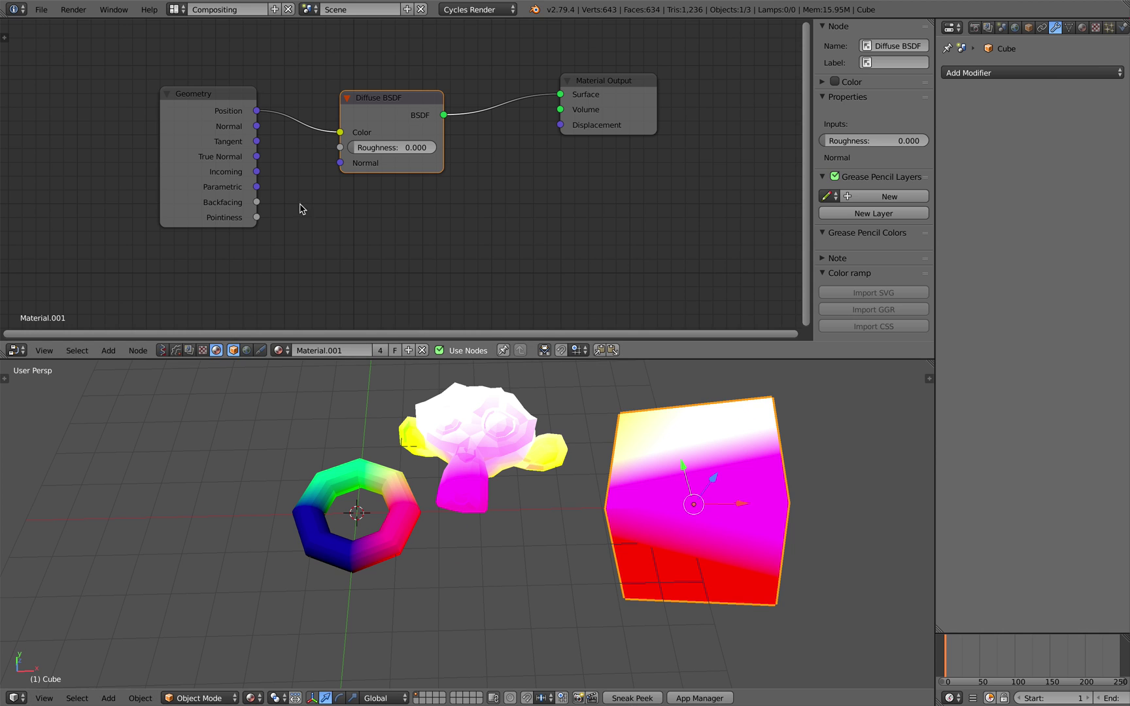
Move the Geometry node further from the Diffuse BSDF and connect its Normal output to Color.
left_click(233, 113)
left_click_drag(257, 126, 340, 132)
mouse_move(219, 110)
left_mouse_down()
mouse_move(180, 116)
mouse_move(339, 133)
left_mouse_up()
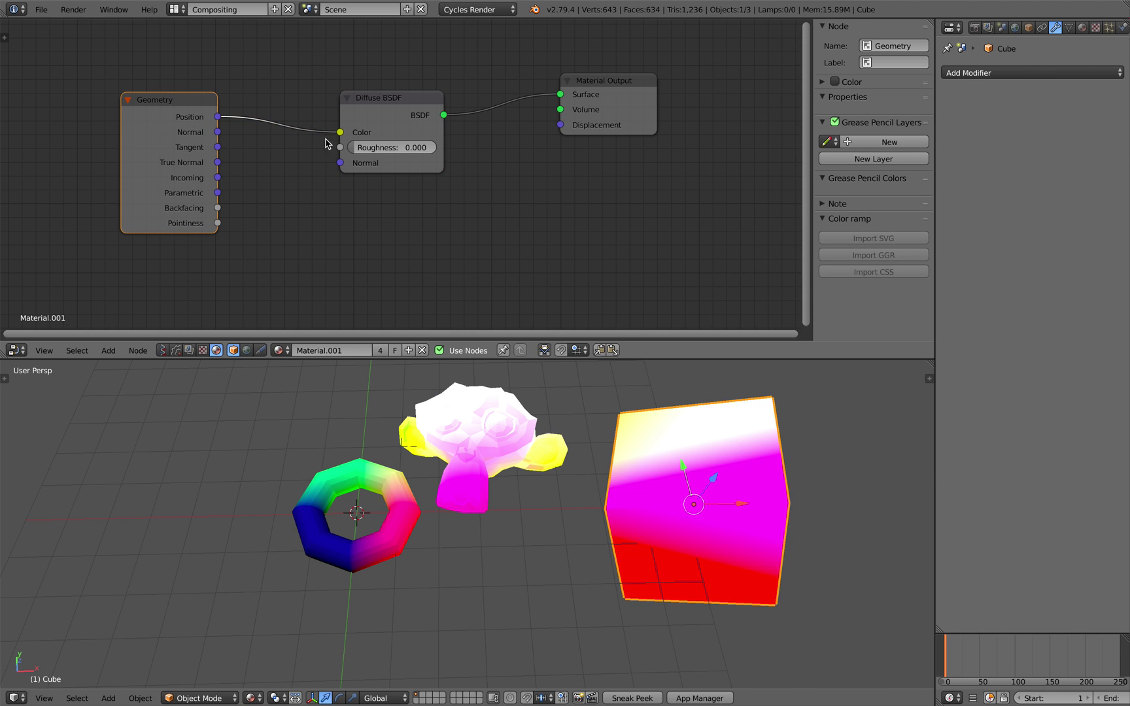
left_click_drag(218, 132, 340, 132)
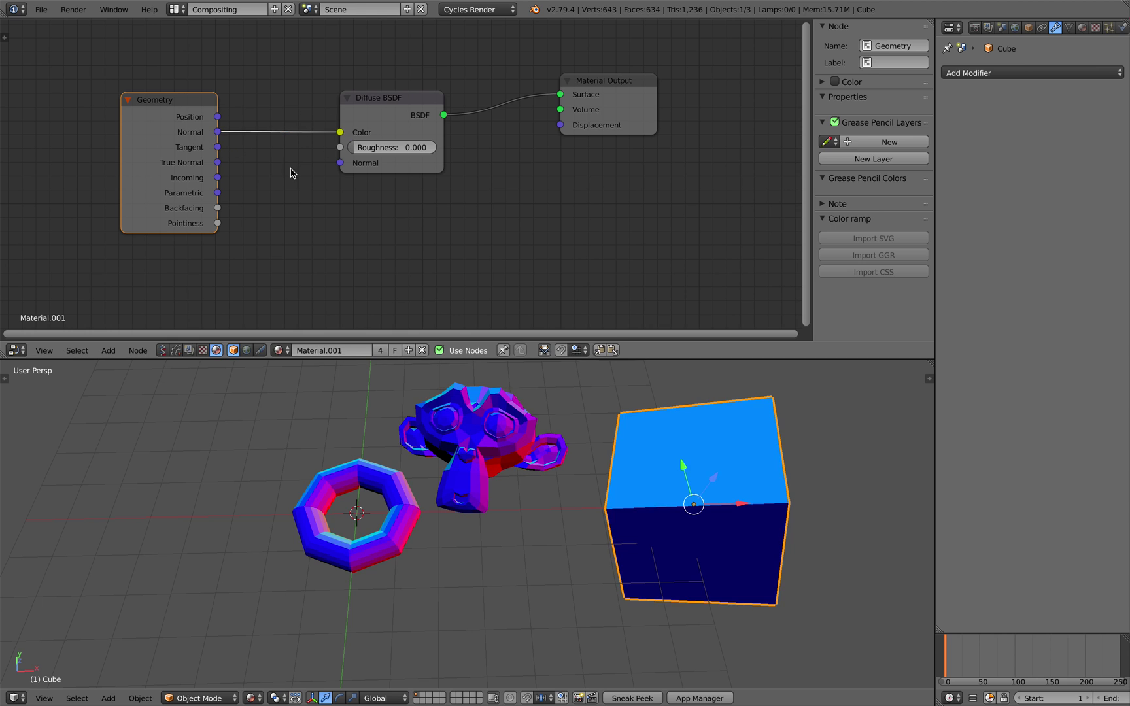
Try the Geometry node's Pointiness output as the Diffuse BSDF colour, and switch it back to Position.
left_click_drag(217, 223, 298, 166)
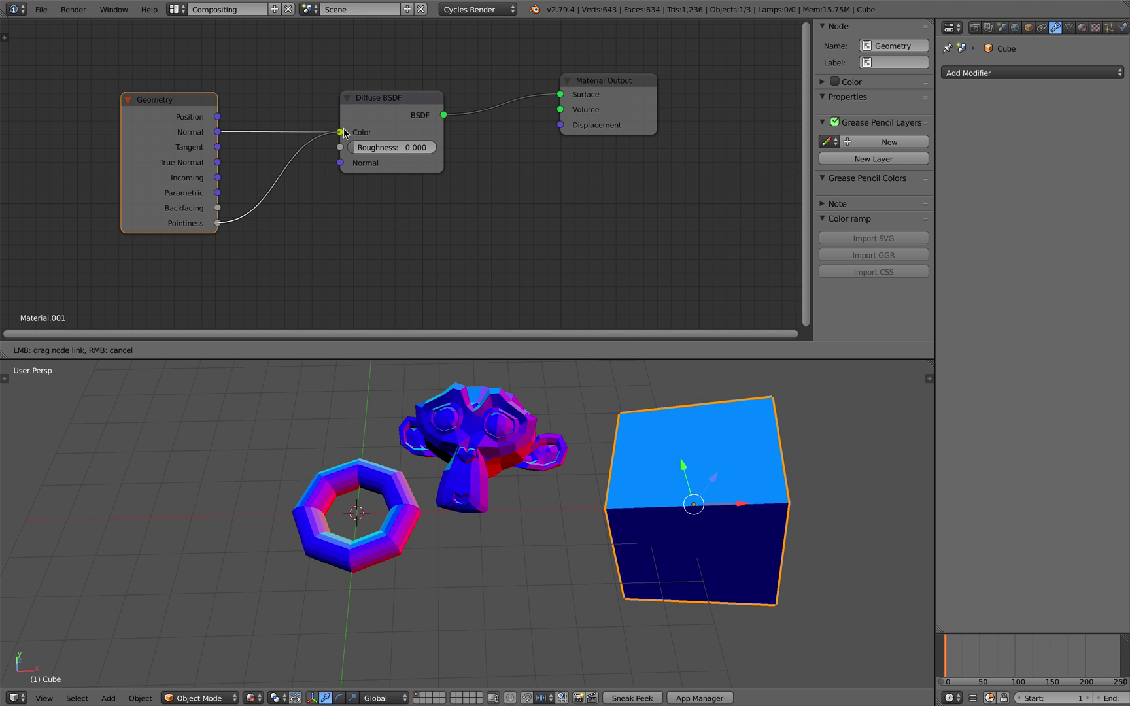
left_click_drag(344, 134, 340, 132)
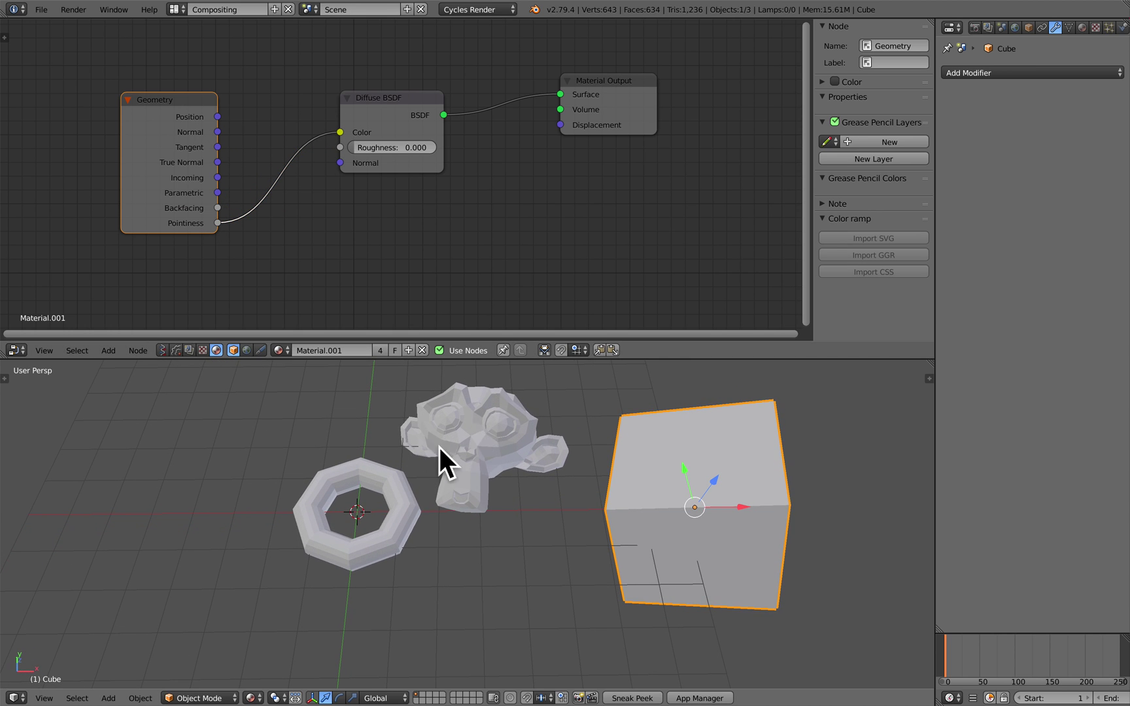
left_click_drag(218, 117, 340, 132)
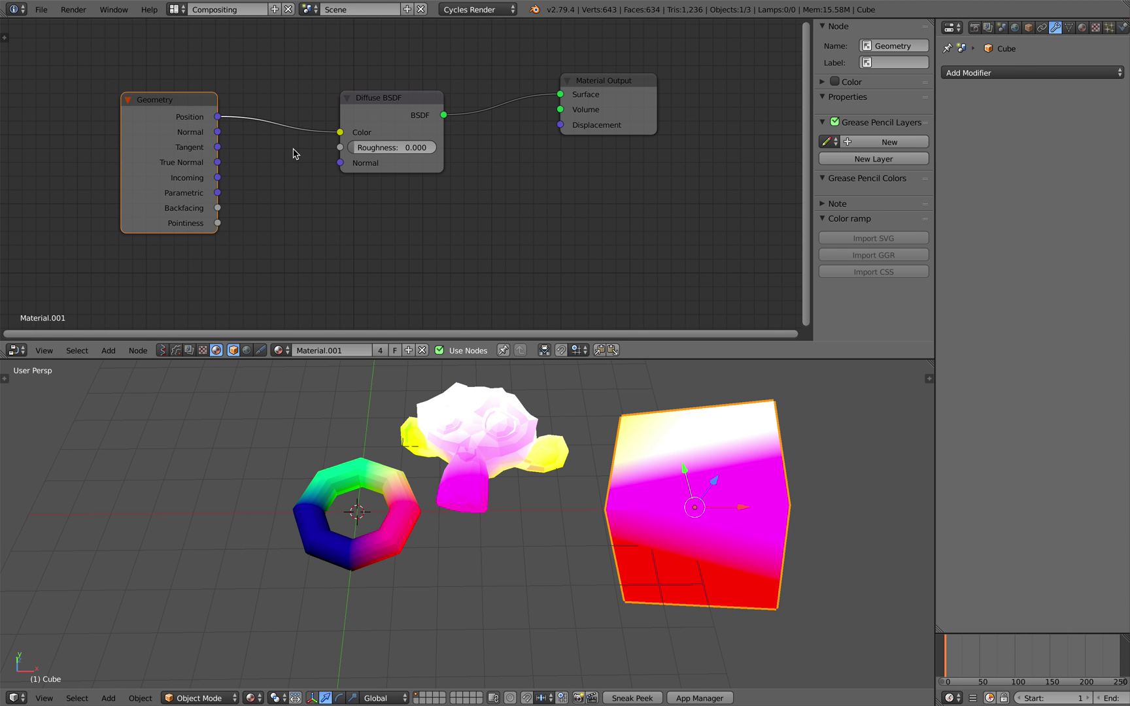
Test the Geometry node's Tangent and True Normal outputs as the Diffuse BSDF colour.
left_click_drag(218, 148, 340, 132)
left_click_drag(217, 162, 340, 132)
middle_click_drag(366, 422, 374, 424)
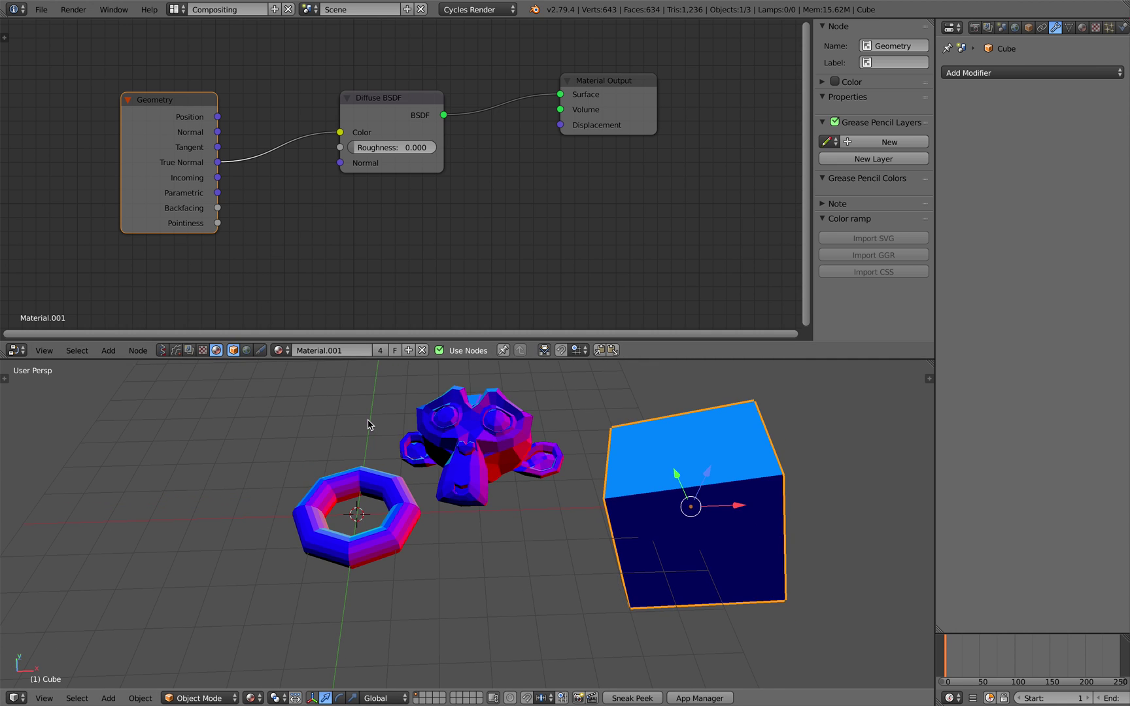
Connect the Geometry node's Normal output to the Diffuse BSDF's Color again and save the file.
left_click_drag(167, 116, 340, 132)
left_click_drag(212, 143, 340, 132)
middle_click_drag(458, 461, 451, 460)
key("ctrl+s")
left_click(451, 460)
Switch to the browser, skim the rest of the JoyOfVex1 page and open the JoyOfVex2 page.
key("ctrl+Right")
scroll(405, 502, "down", 15)
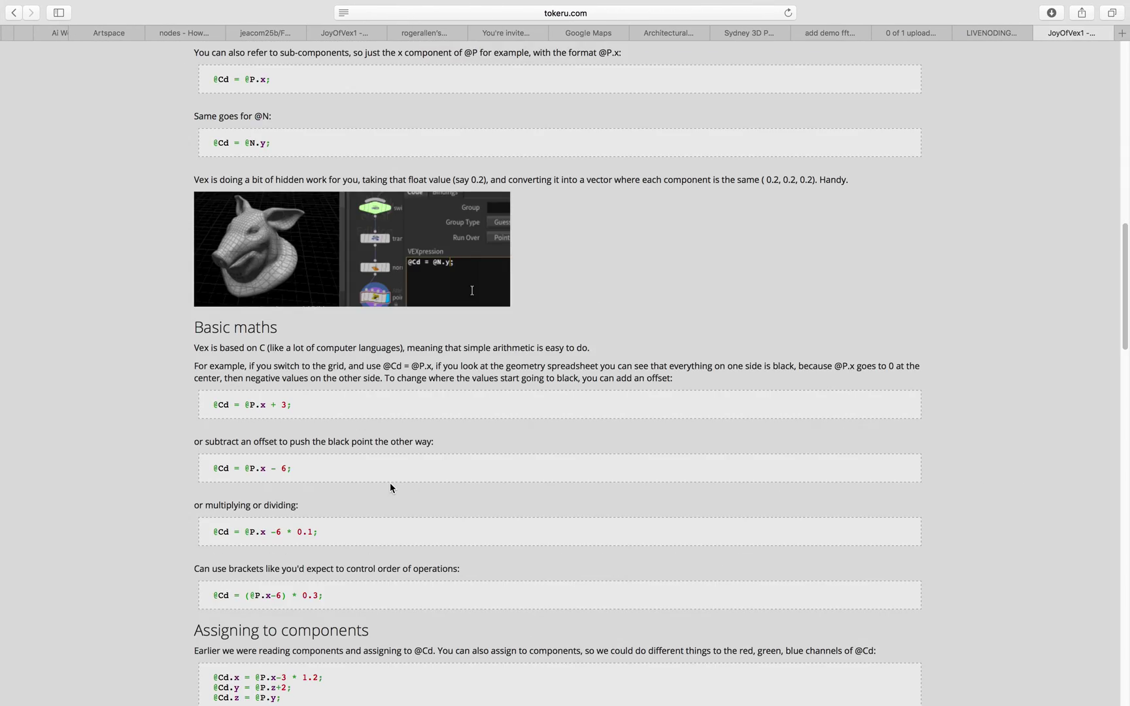
scroll(378, 503, "down", 5)
scroll(356, 507, "down", 9)
scroll(355, 504, "down", 10)
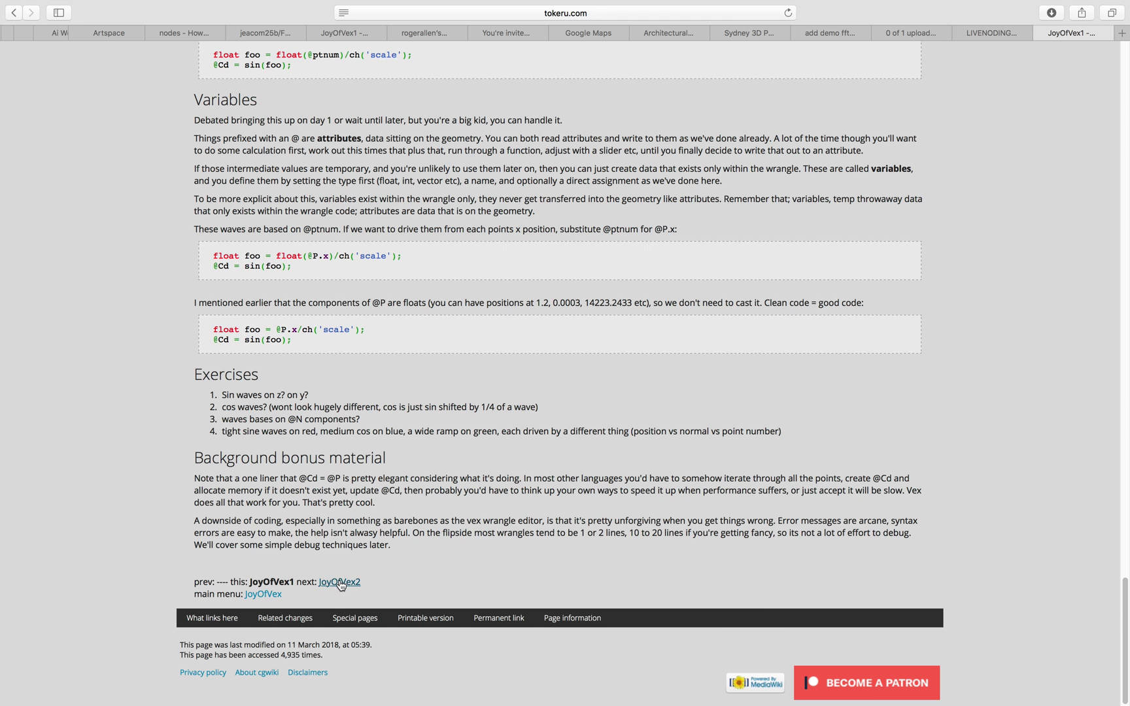
left_click(338, 583)
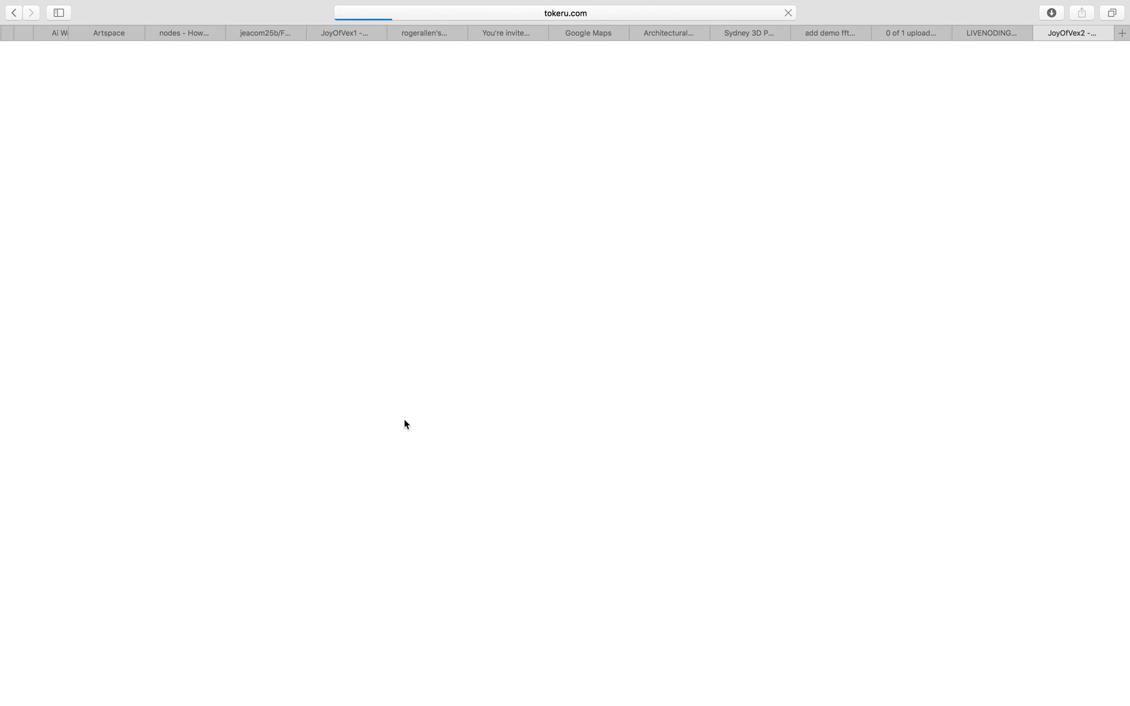
Examine the JoyOfVex2 page's length, sine and distance examples for making coloured rings.
scroll(396, 429, "down", 4)
scroll(325, 407, "down", 20)
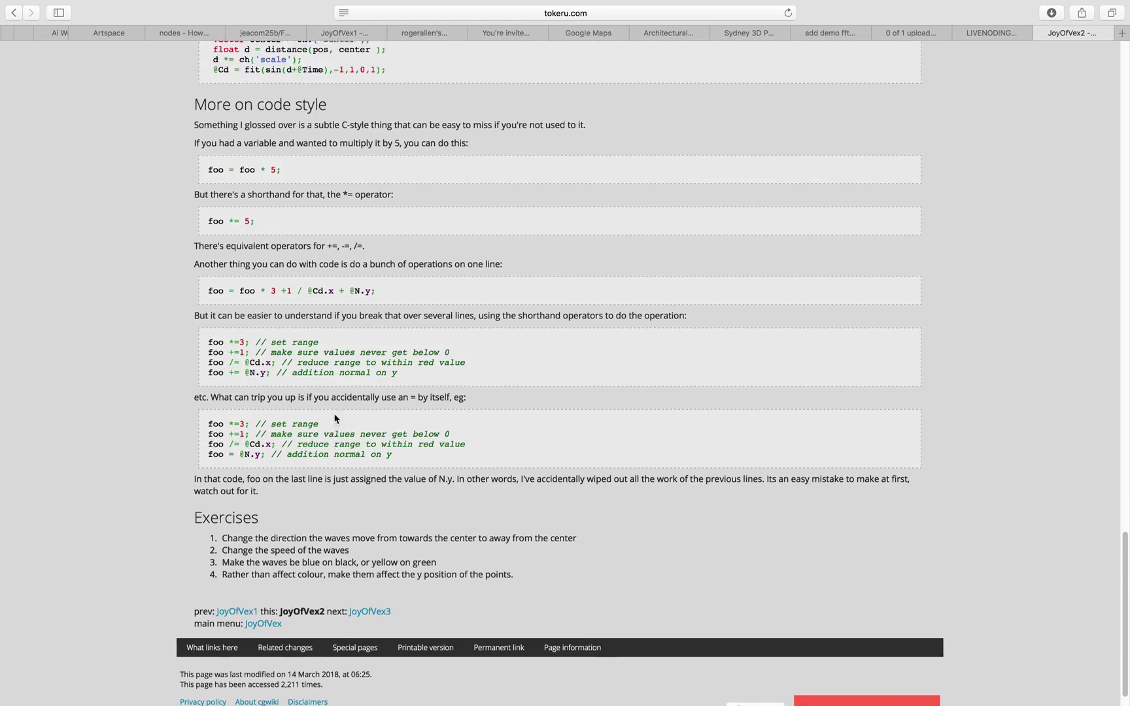
scroll(376, 471, "up", 12)
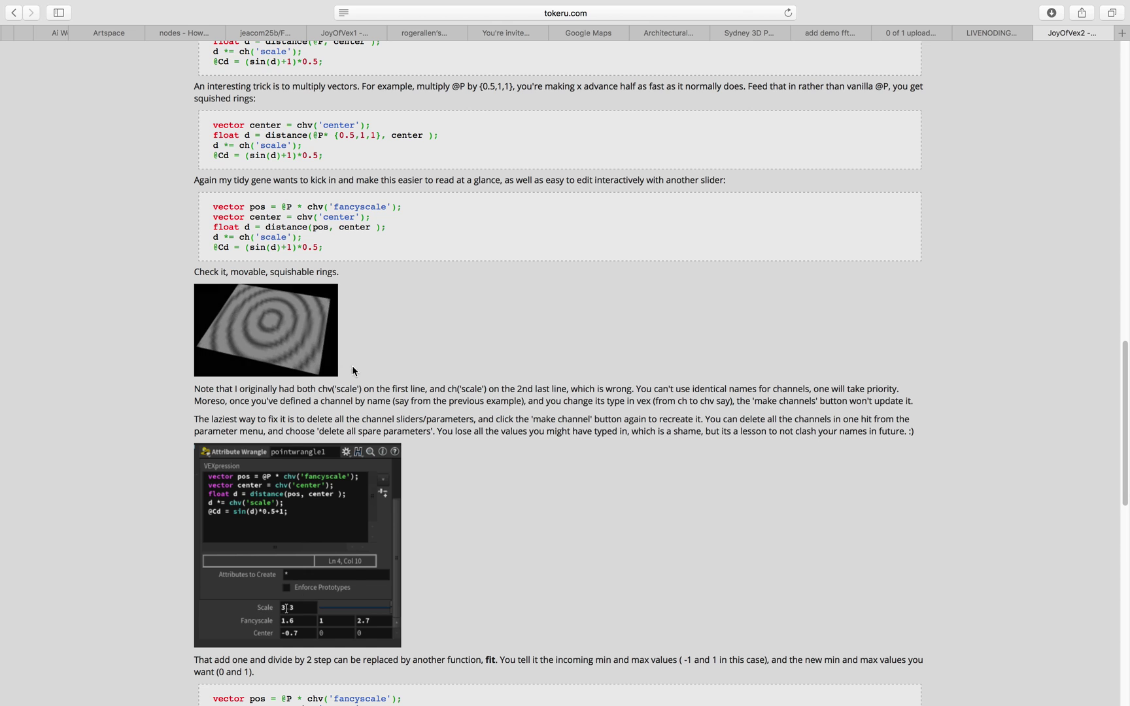
scroll(347, 356, "up", 5)
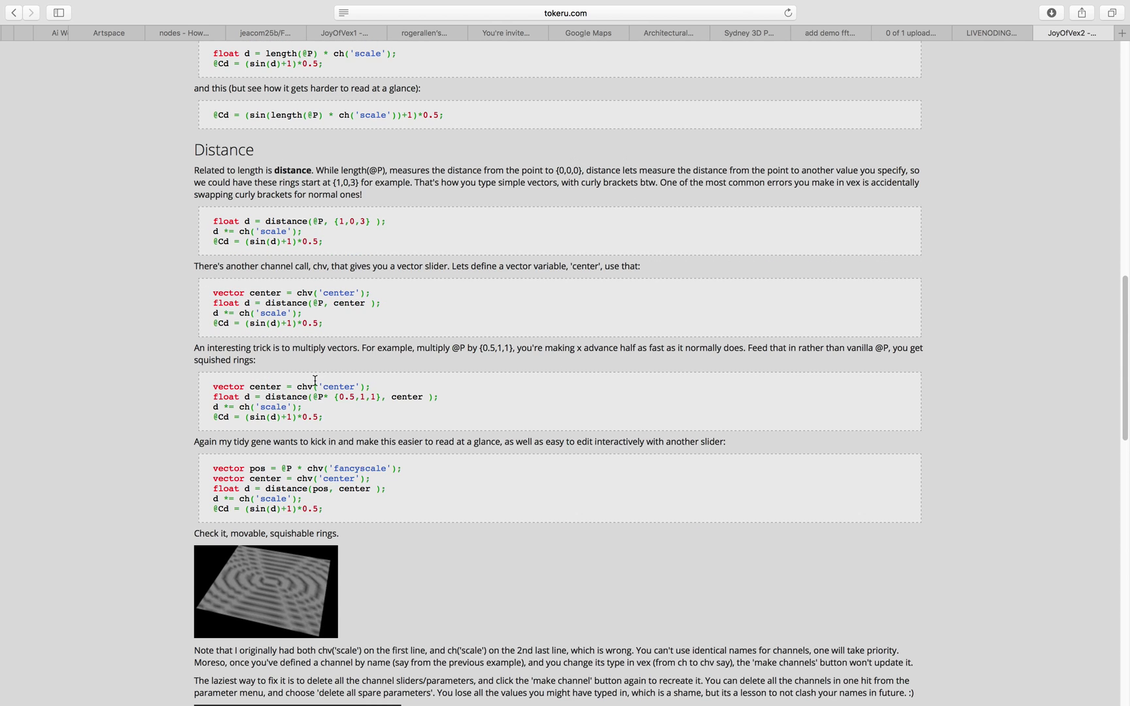
scroll(315, 341, "up", 5)
scroll(317, 432, "down", 5)
scroll(316, 432, "down", 3)
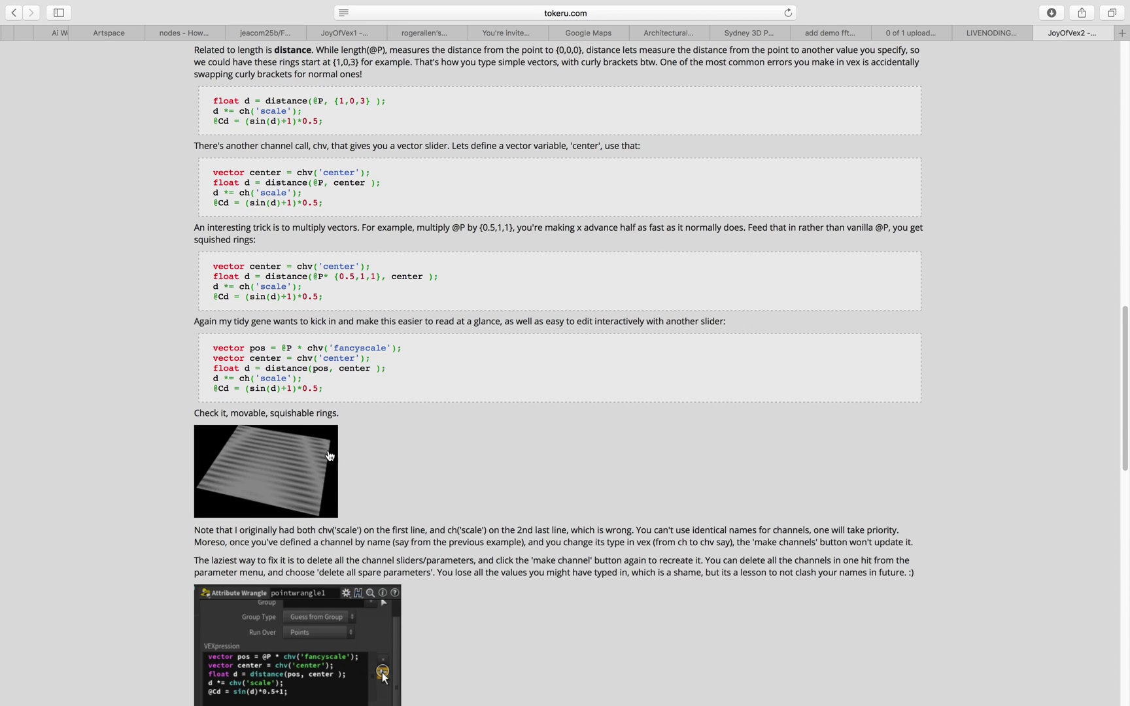
scroll(300, 458, "up", 5)
scroll(304, 436, "down", 4)
scroll(301, 543, "down", 4)
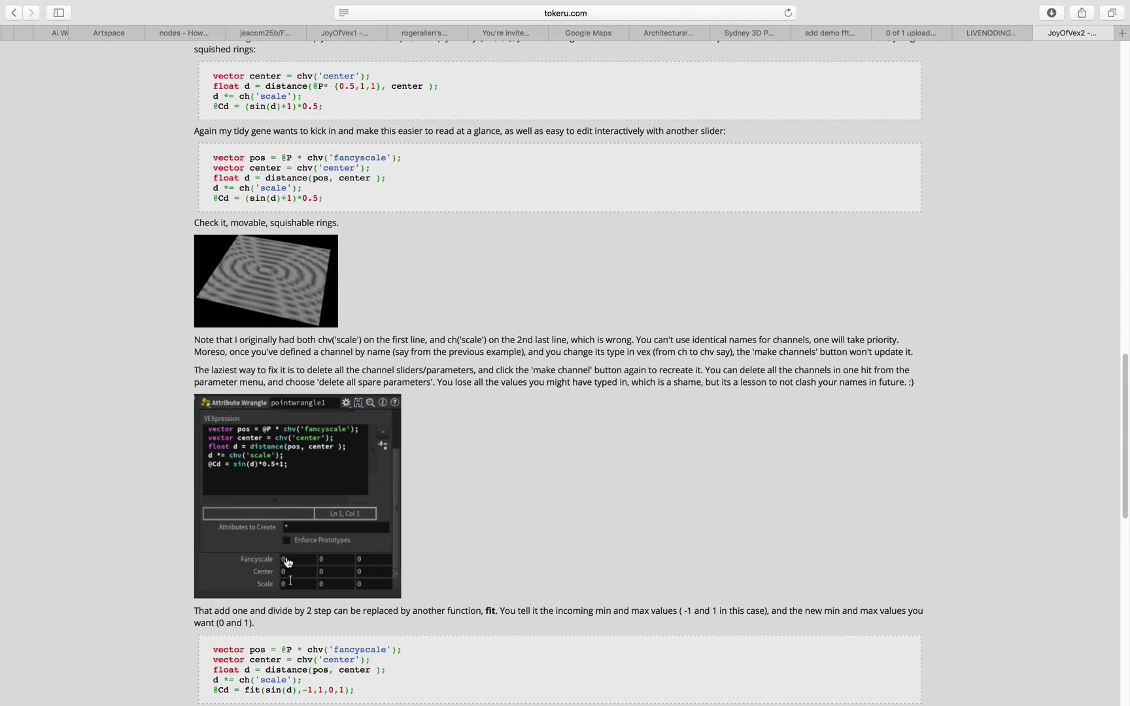
scroll(310, 365, "up", 10)
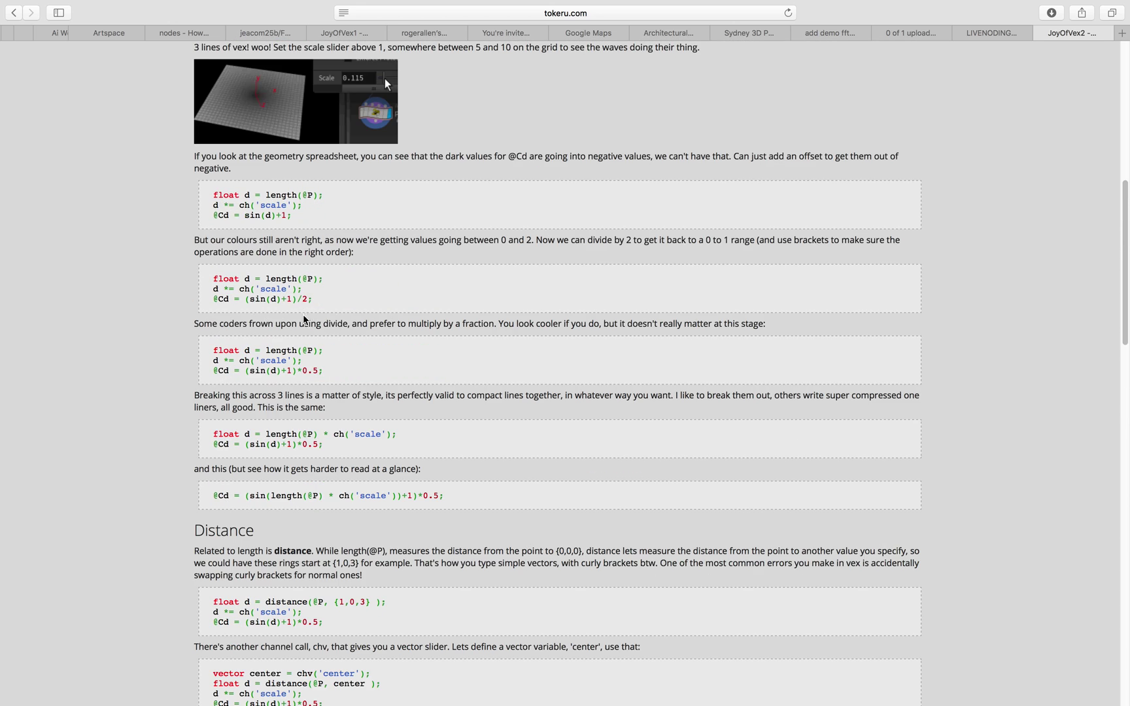
scroll(291, 279, "up", 5)
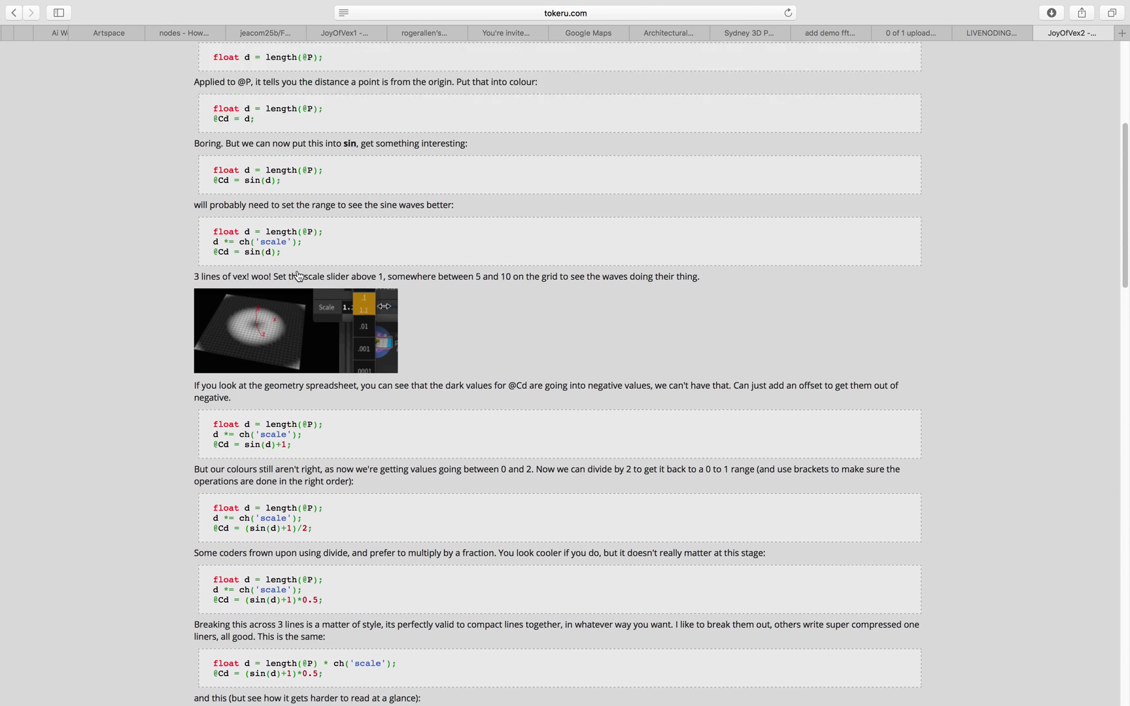
scroll(266, 281, "up", 1)
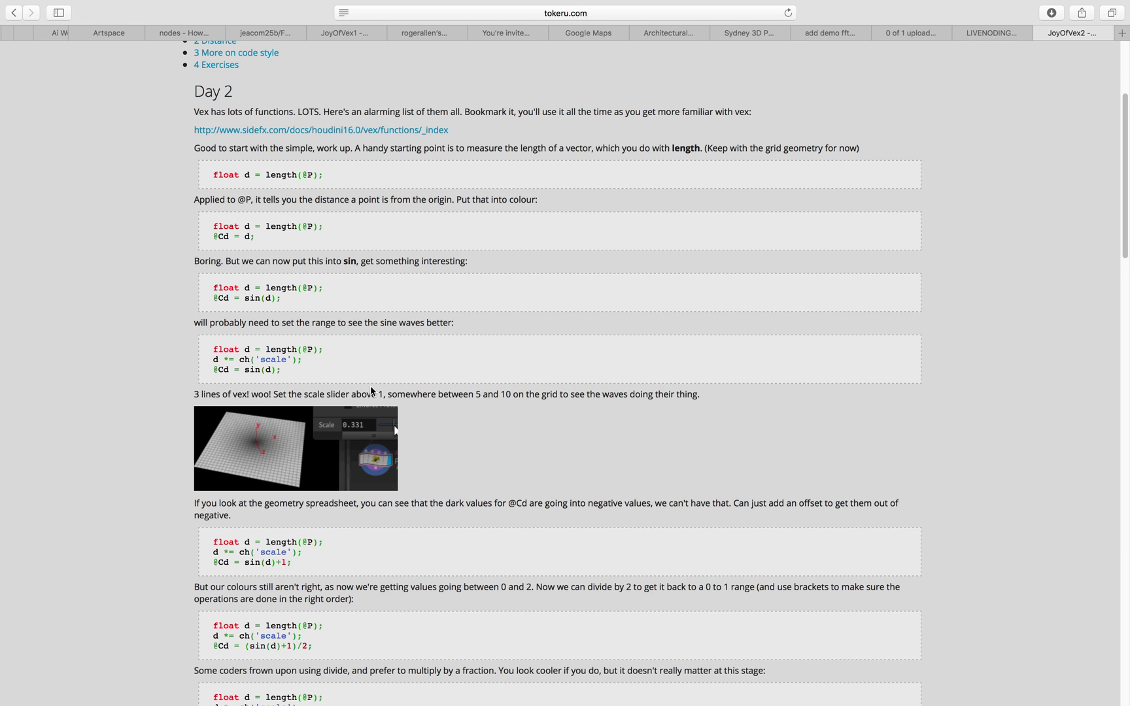
Switch back to Blender and try adding a Vector Math node below the Diffuse BSDF.
key("ctrl+Left")
key("shift+a")
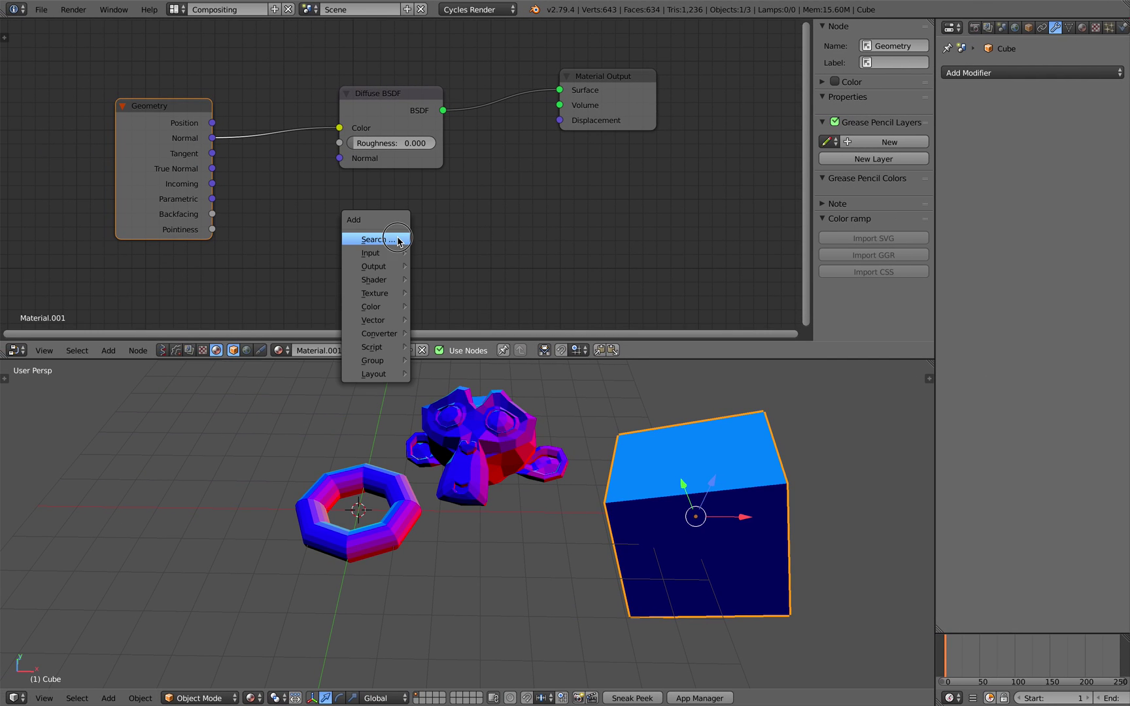
left_click(396, 238)
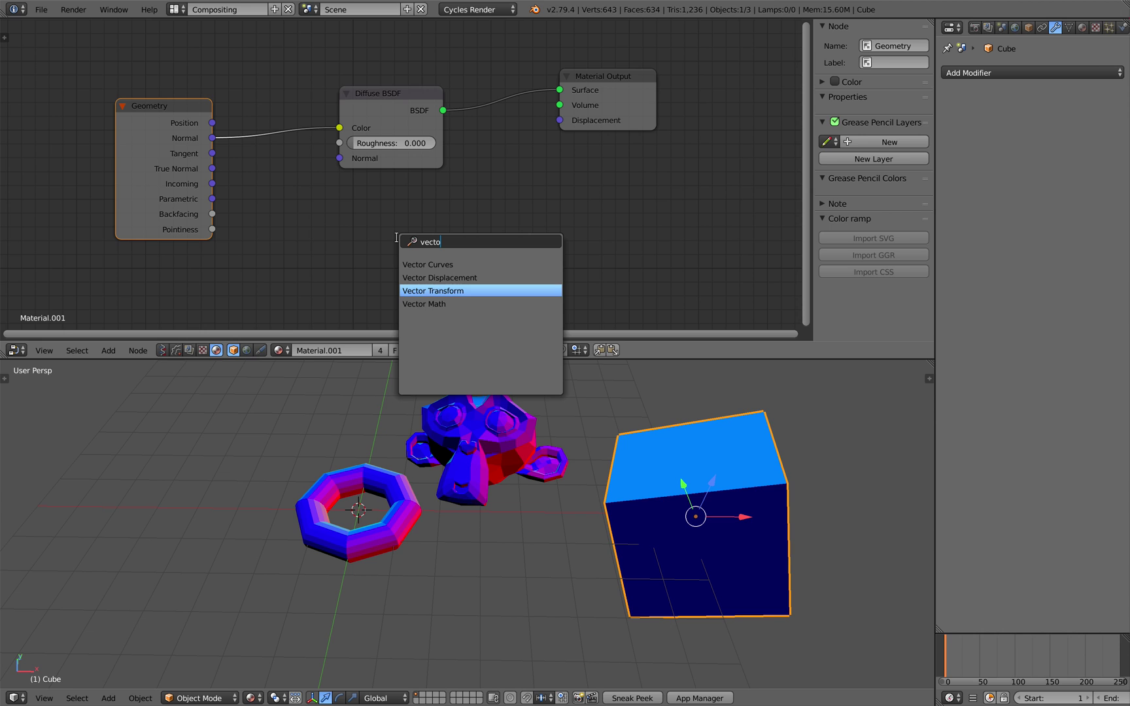
key("Down")
key("Return")
left_click(337, 190)
middle_click_drag(338, 189, 367, 172)
left_click(414, 230)
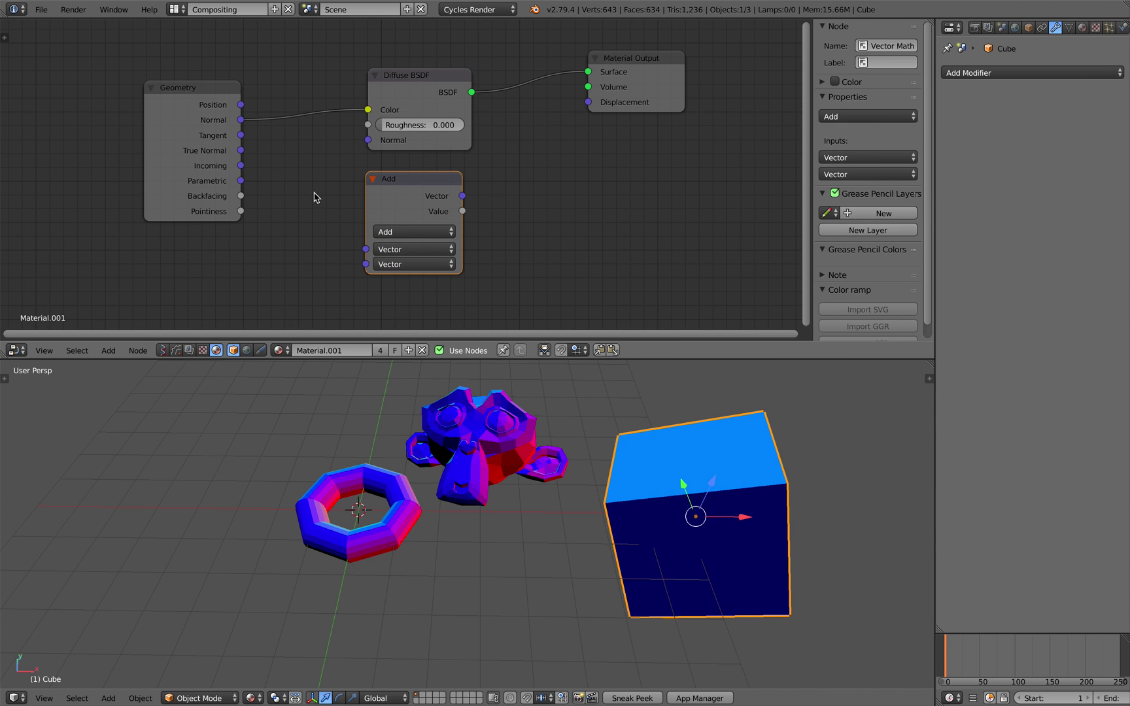
Delete the Vector Math node and save the file.
key("x")
key("ctrl+s")
left_click(373, 190)
Add a Separate XYZ node below the Diffuse BSDF and save the file.
middle_click_drag(370, 187, 368, 185)
key("shift+a")
left_click(366, 181)
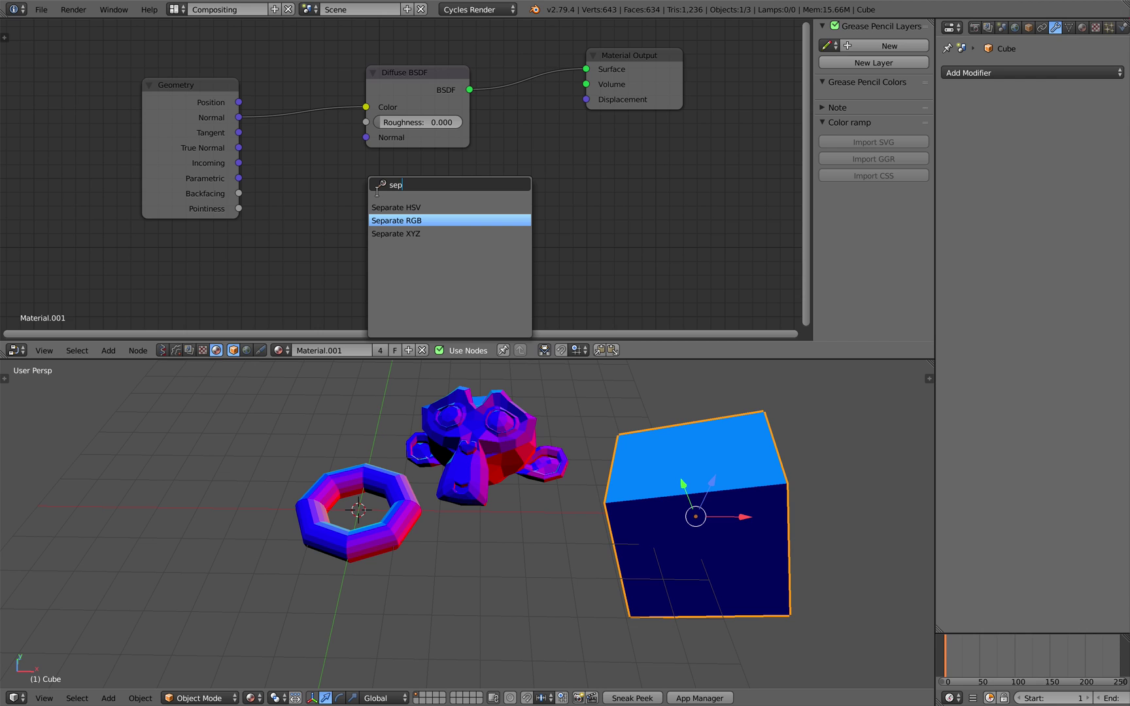
key("Down")
key("Return")
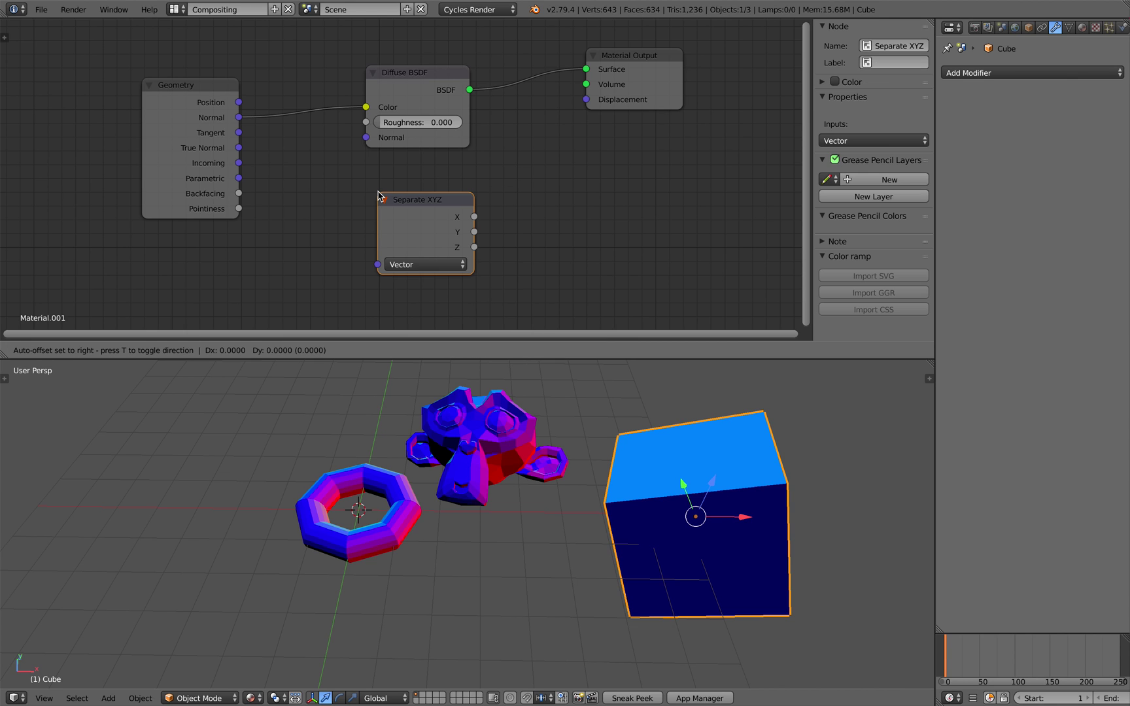
left_click(298, 162)
key("ctrl+s")
left_click(297, 161)
Connect the Geometry node's Position output to Separate XYZ's Vector input and arrange the two nodes closer together.
left_click_drag(217, 97, 186, 93)
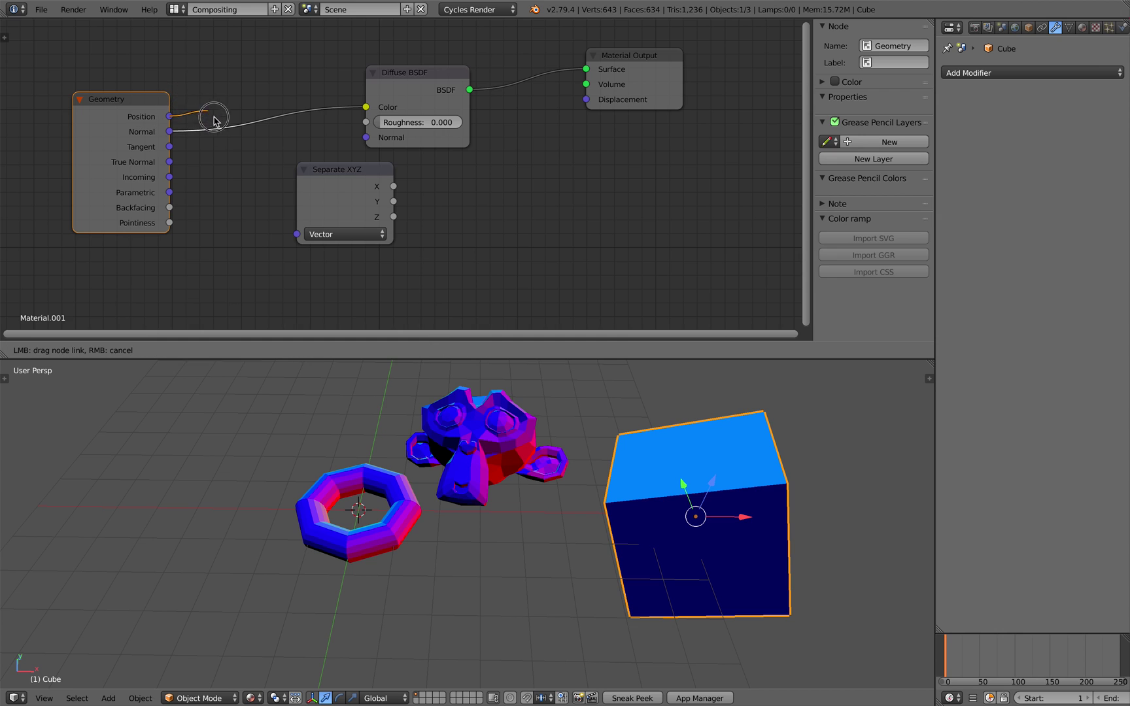
left_click_drag(290, 241, 298, 234)
left_click_drag(328, 221, 237, 235)
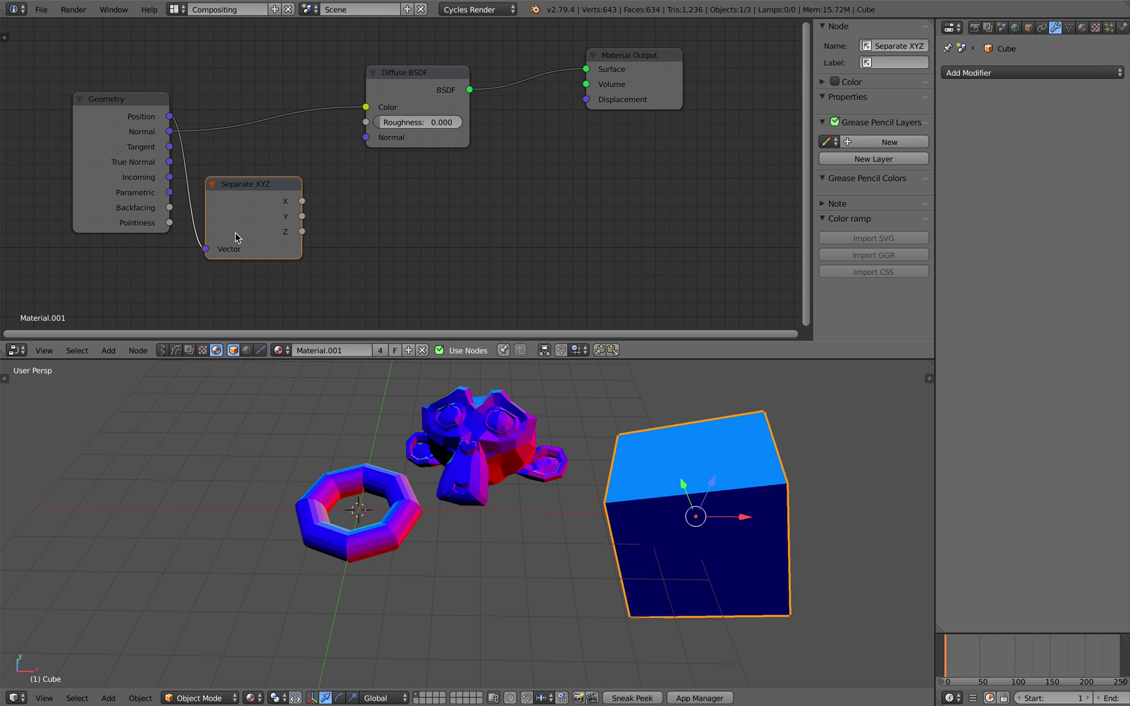
key("shift+a")
left_click(395, 204)
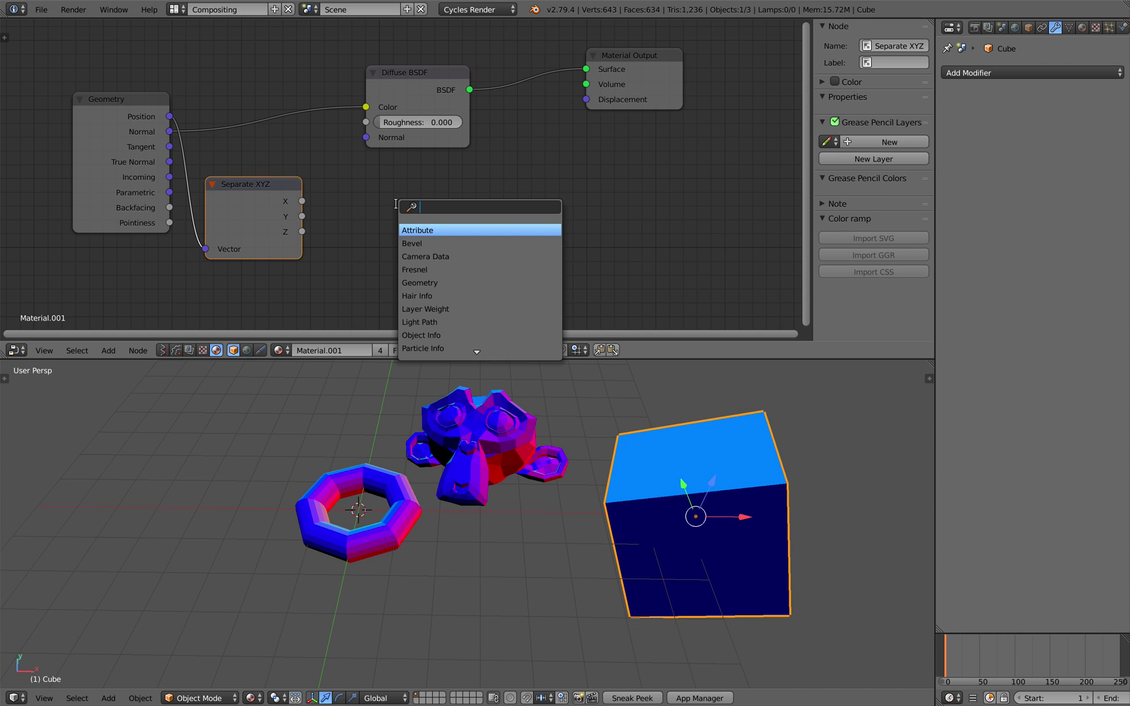
key("Down")
key("Return")
left_click(396, 204)
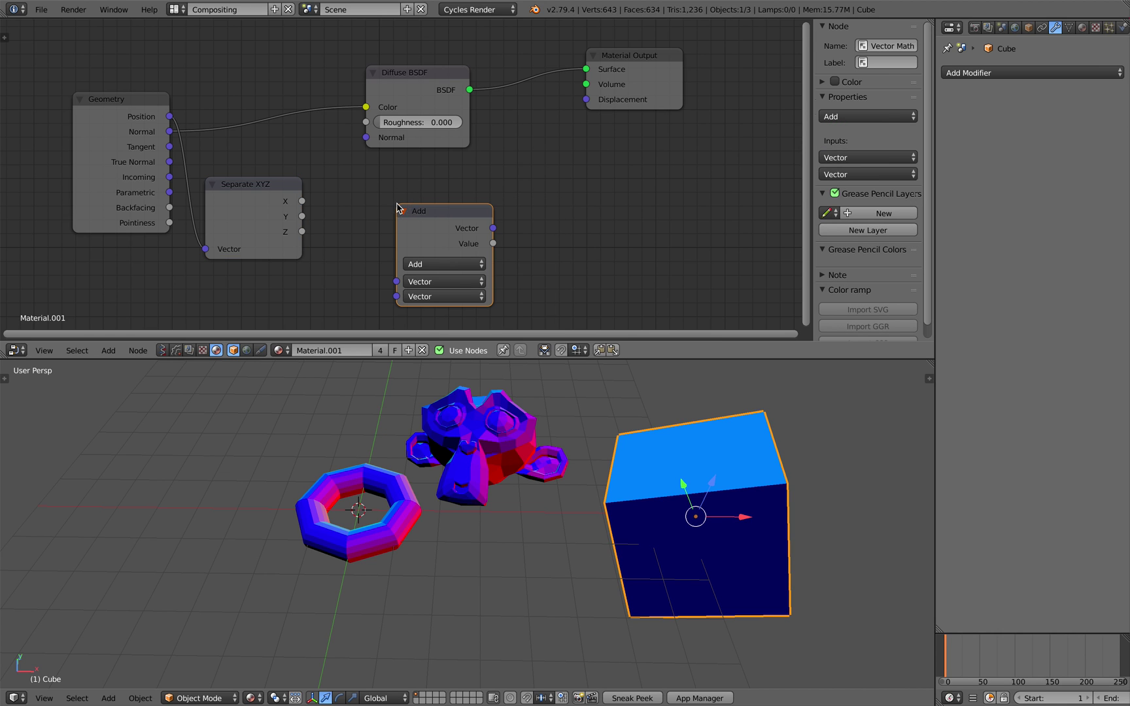
key("x")
Add a Math node set to Sine beside Separate XYZ and feed its first value from the X output.
key("shift+a")
left_click(396, 204)
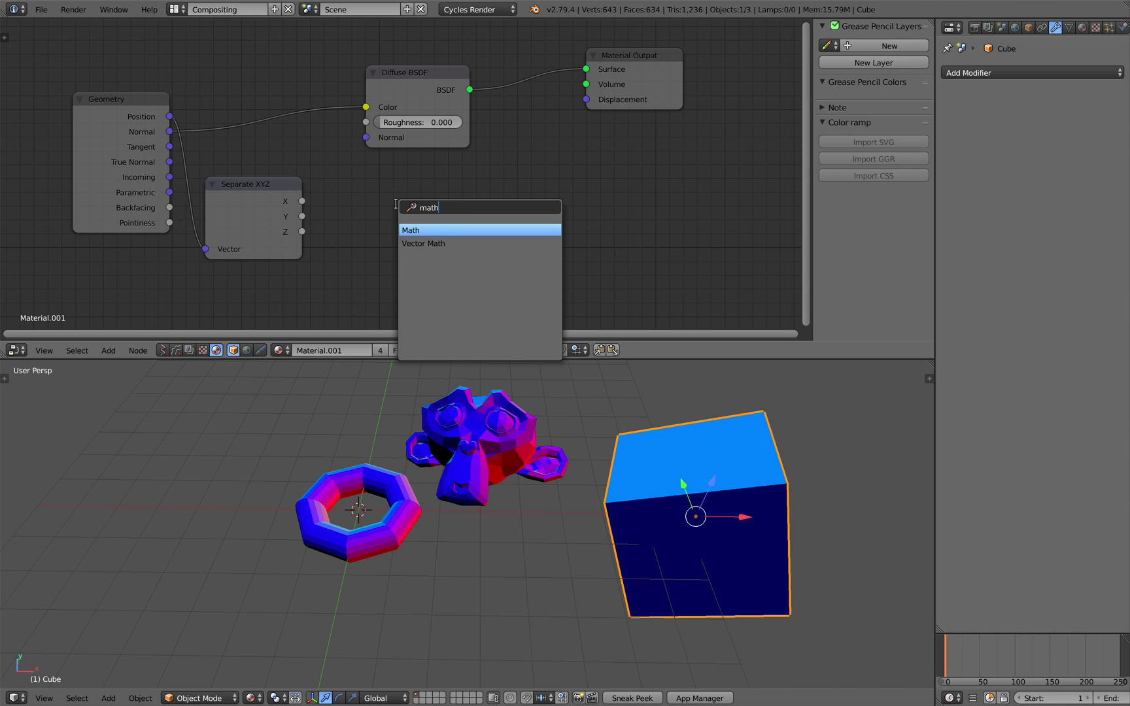
key("Return")
left_click(350, 188)
left_click_drag(301, 201, 351, 267)
left_click(378, 234)
left_click(401, 313)
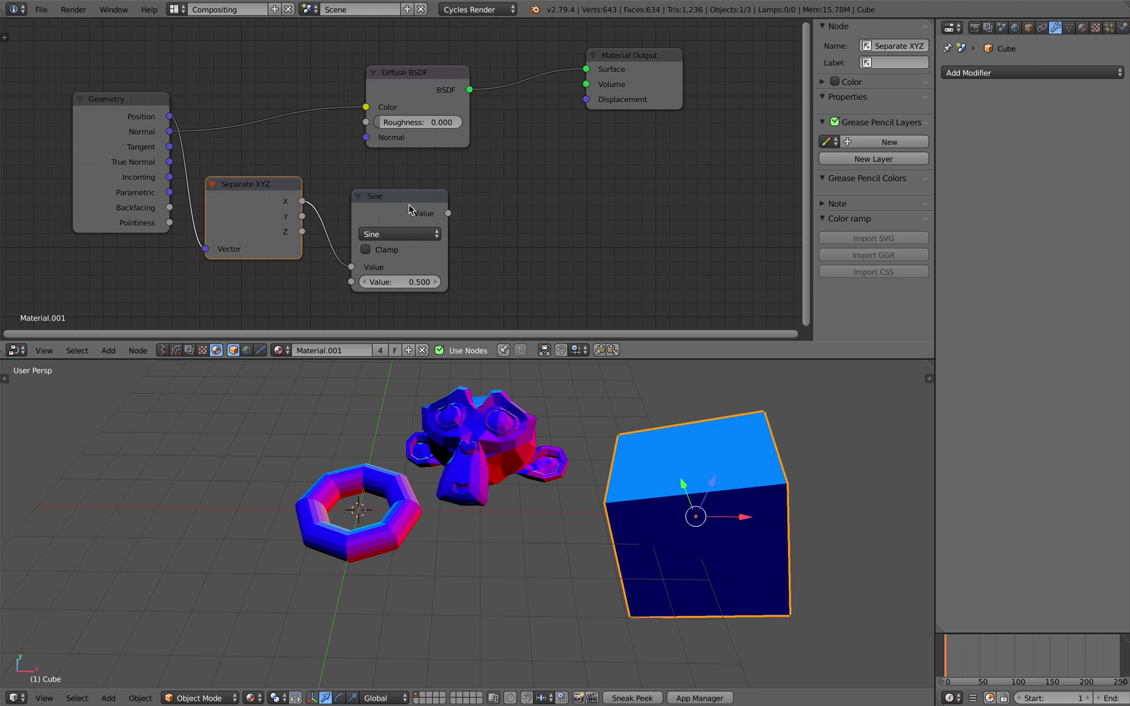
left_click_drag(411, 208, 398, 185)
Add a Combine XYZ node that takes the Sine result in Z and drives the Diffuse BSDF colour with its vector.
key("shift+a")
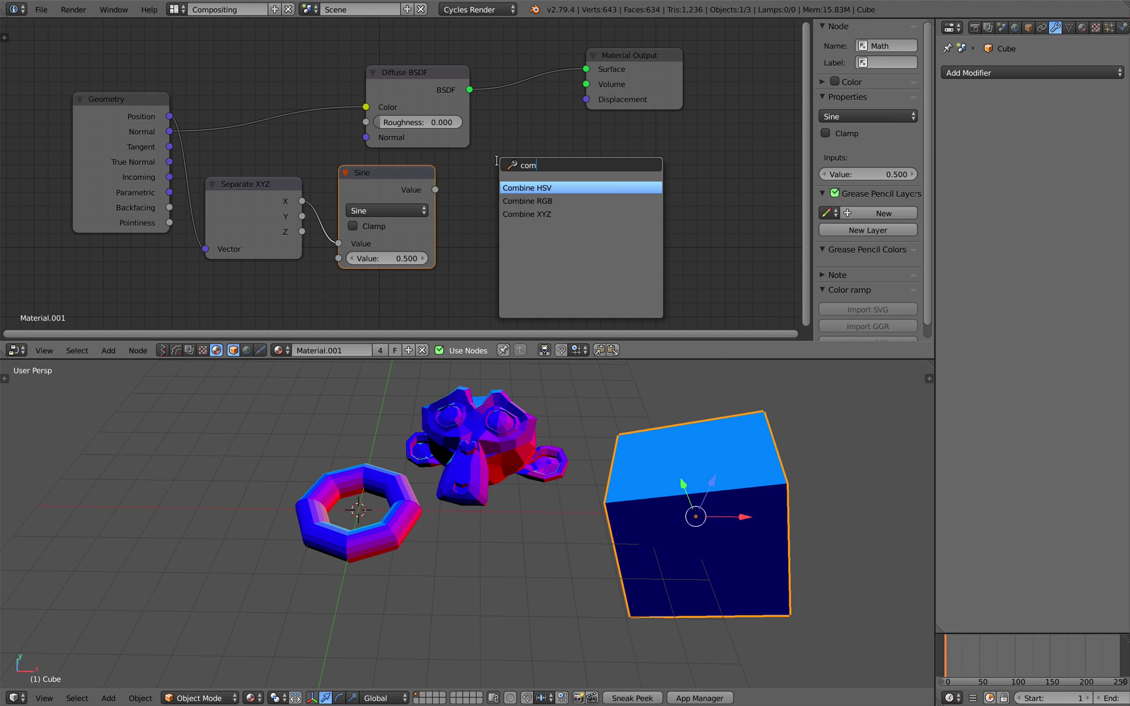
type("comb")
key("Down")
key("Down")
key("Return")
left_click(509, 176)
left_click_drag(435, 189, 508, 253)
left_click_drag(605, 206, 444, 126)
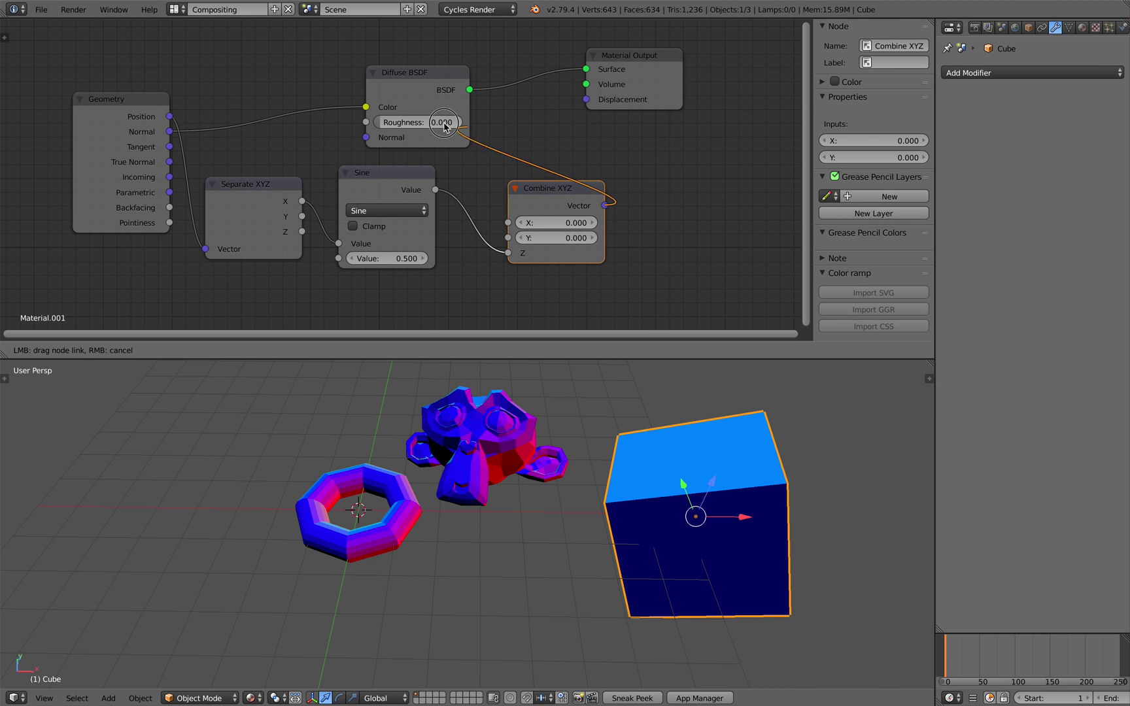
left_click_drag(371, 110, 367, 107)
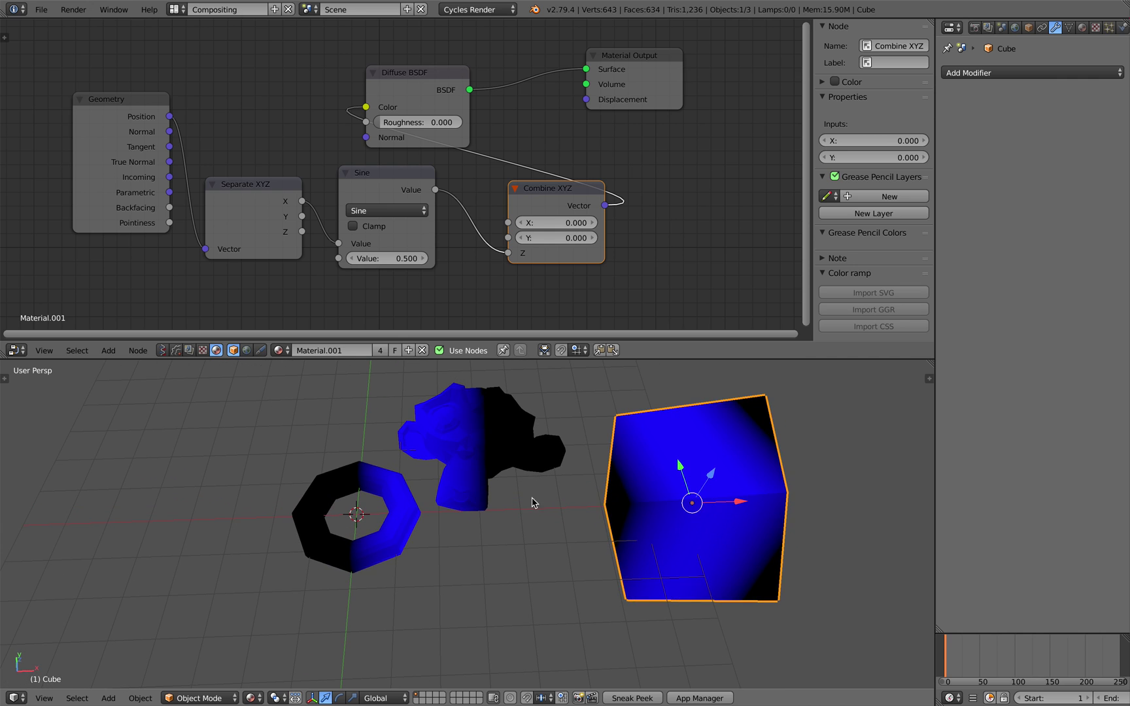
Save the file and freely rotate the cube to see how the sine colouring follows its position.
scroll(569, 532, "down", 2)
middle_click_drag(568, 533, 604, 472)
key("ctrl+s")
left_click(606, 473)
key("r")
key("r")
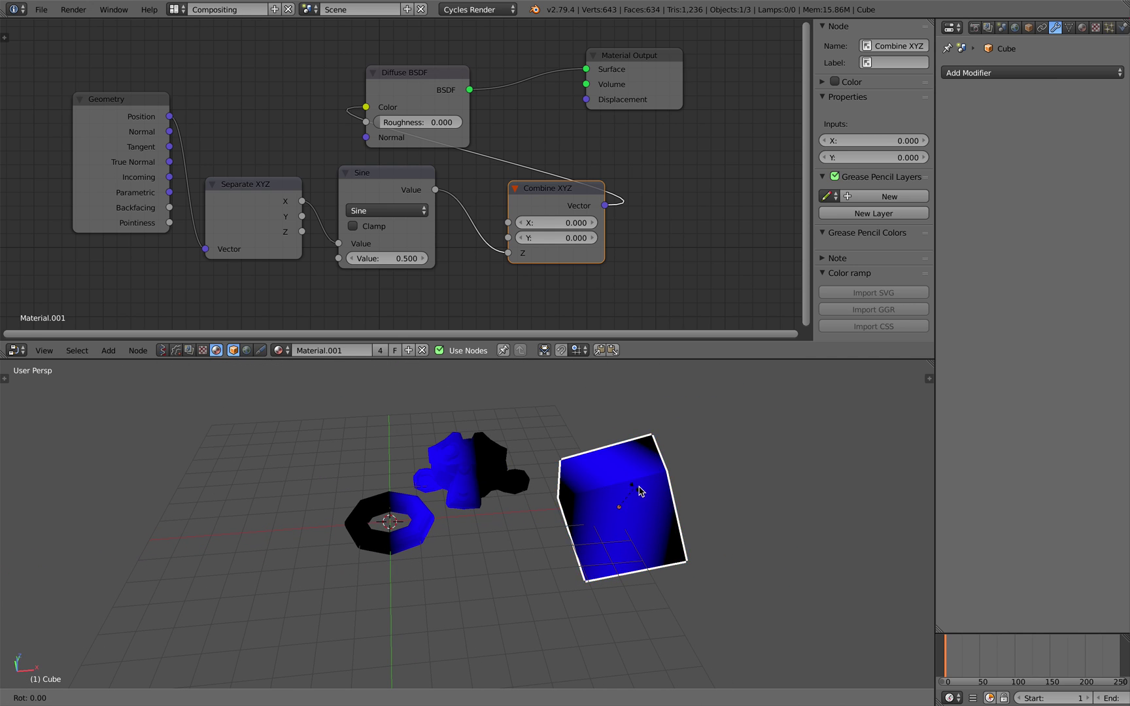
left_click(672, 495)
Enlarge the cube, move it further away from Suzanne and save the file.
key("s")
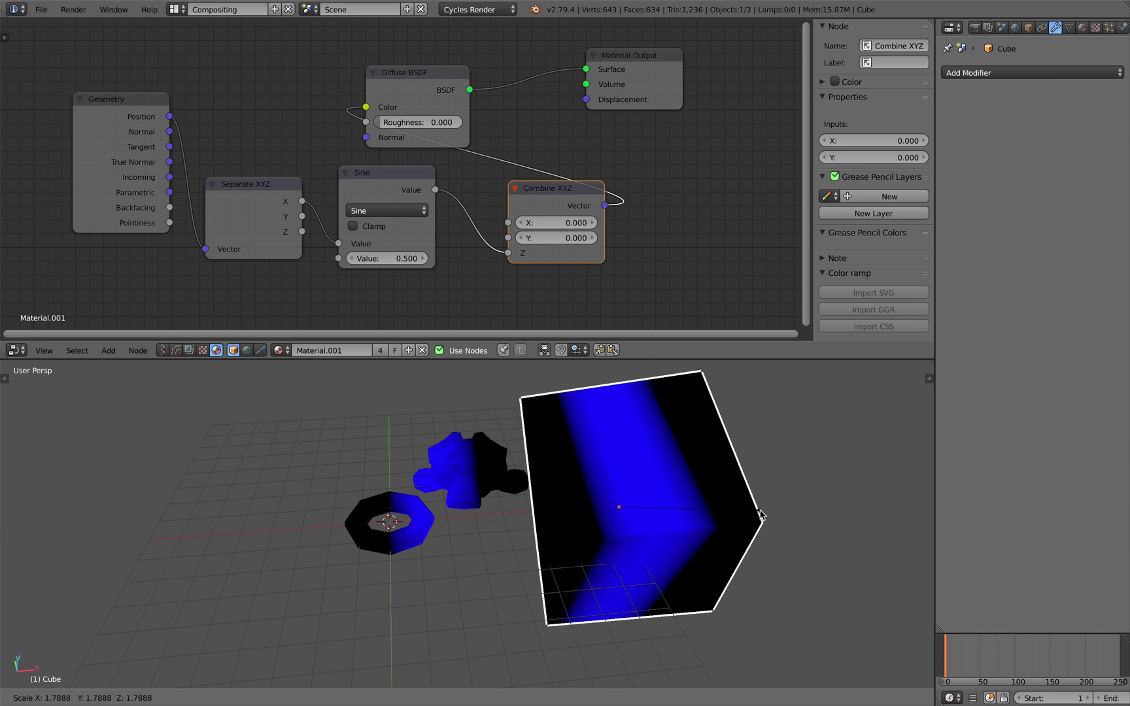
left_click(727, 509)
key("g")
left_click(769, 496)
key("ctrl+s")
left_click(757, 498)
Rescale the moved cube to compare the colour bands across it, and save the file.
scroll(744, 500, "down", 2)
middle_click_drag(697, 499, 628, 504, "shift")
scroll(615, 501, "up", 2)
key("s")
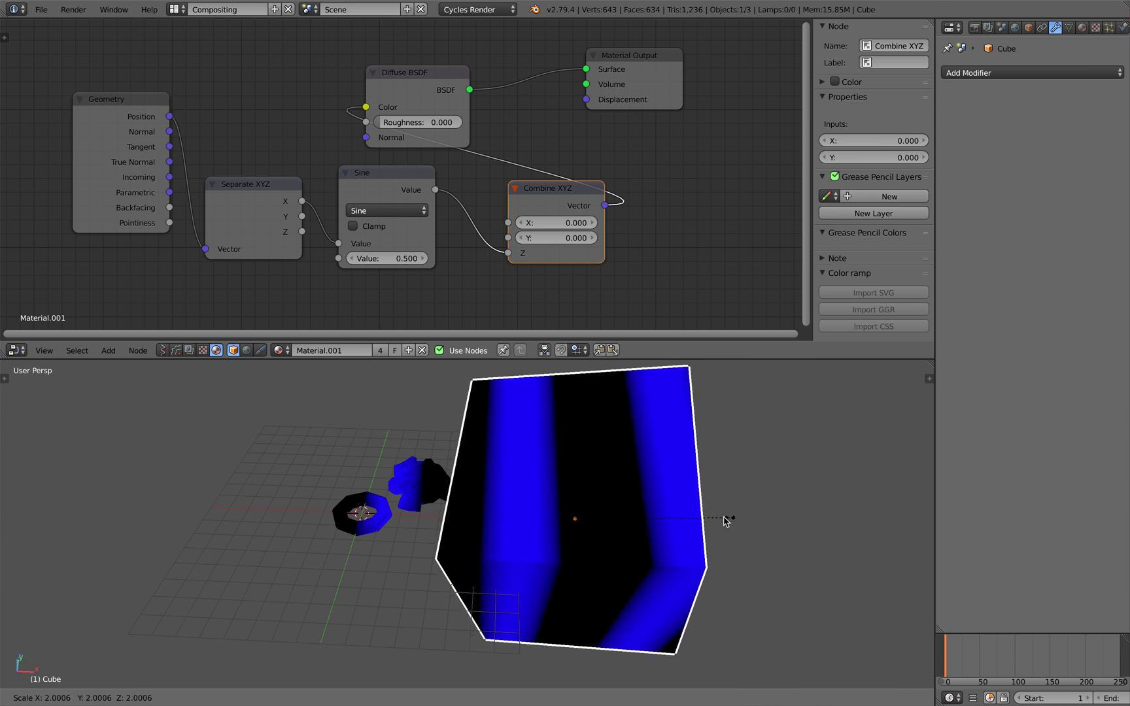
left_click(648, 513)
key("ctrl+s")
left_click(651, 513)
scroll(588, 512, "up", 2)
middle_click_drag(574, 512, 585, 511)
key("ctrl+s")
left_click(502, 499)
Switch to the browser and review the JoyOfVex2 sine example that multiplies the distance by a scale.
key("ctrl+Right")
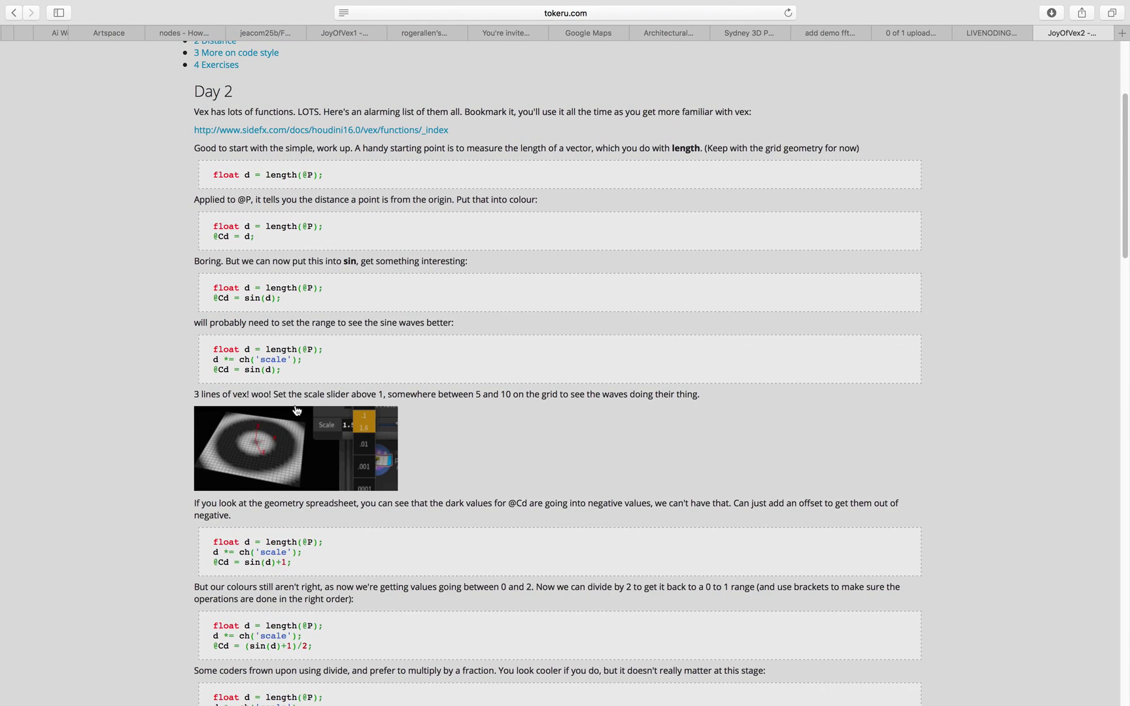
scroll(305, 423, "up", 2)
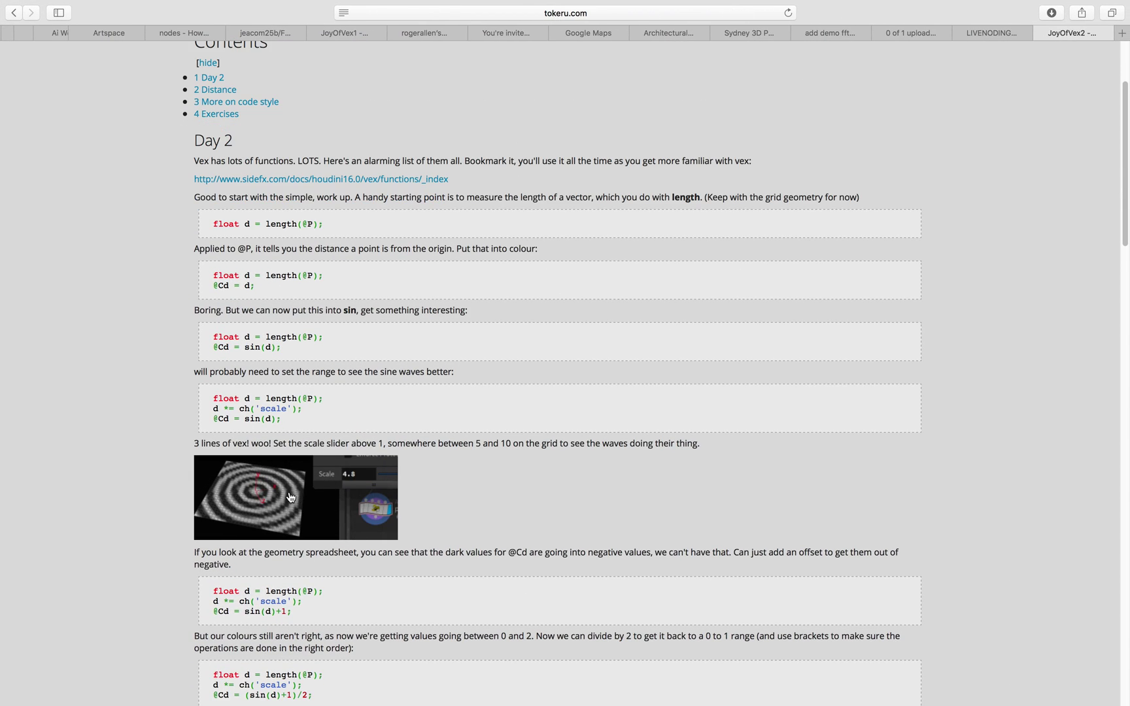
scroll(292, 498, "down", 1)
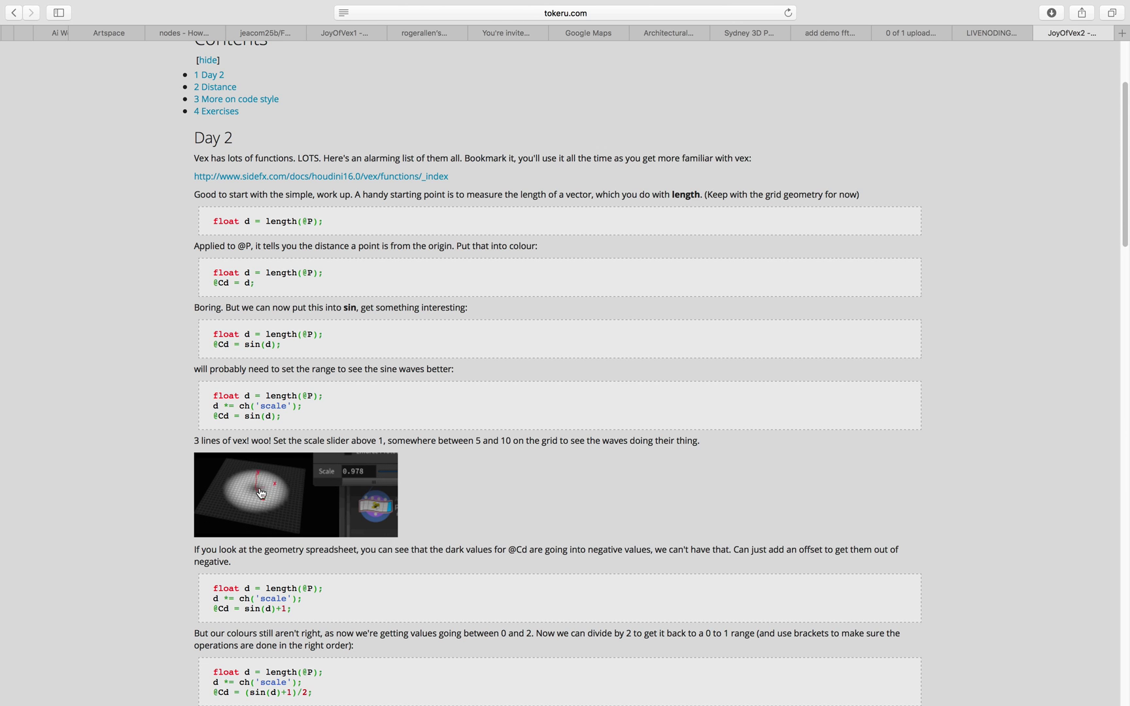
Switch back to Blender, move Suzanne to the far side of the cube along X and save the file.
key("ctrl+Left")
middle_click_drag(501, 428, 509, 433)
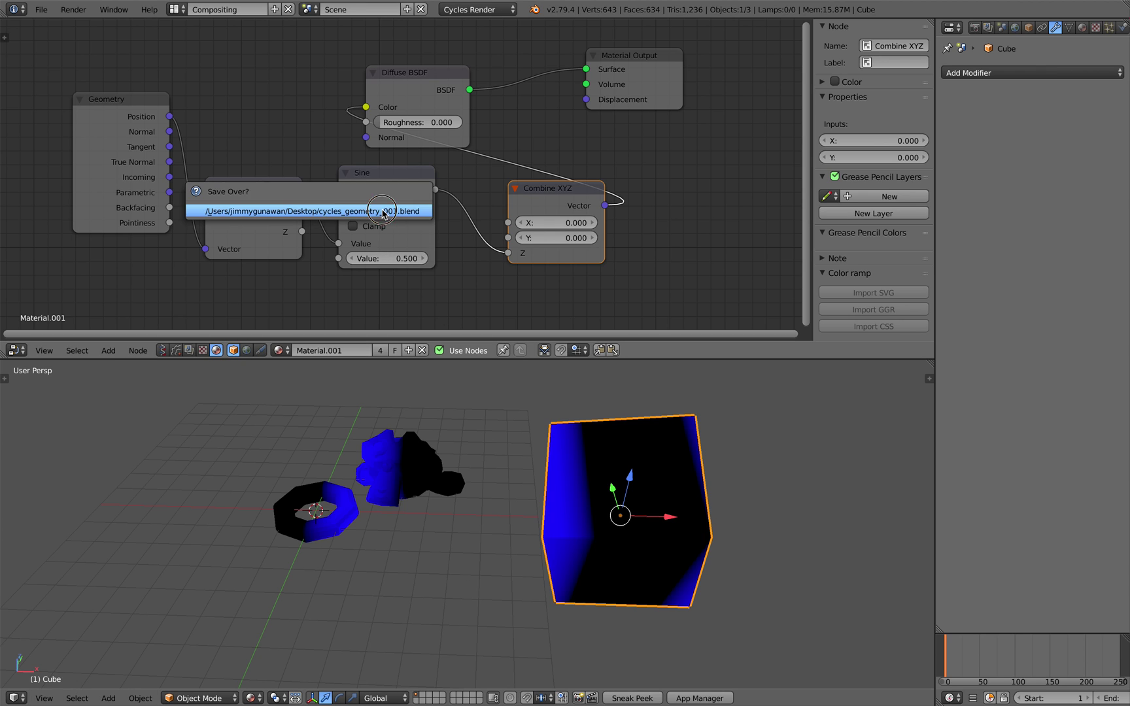
middle_click_drag(380, 208, 360, 192)
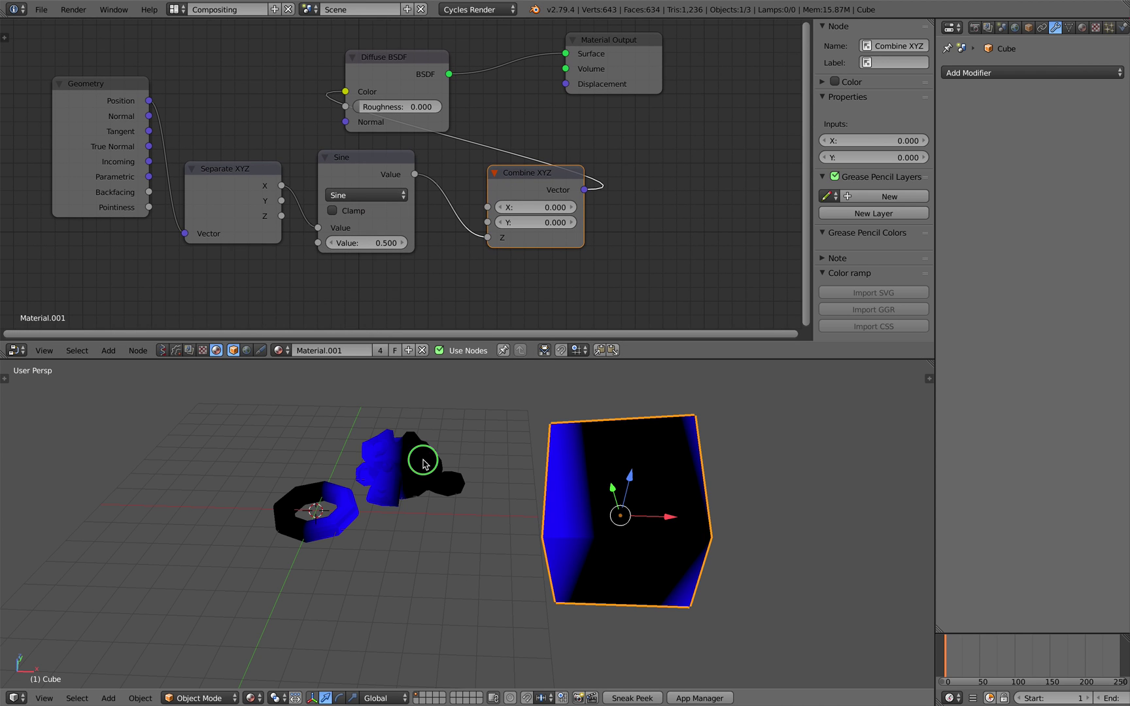
right_click_drag(409, 465, 783, 469)
key("ctrl+s")
left_click(817, 463)
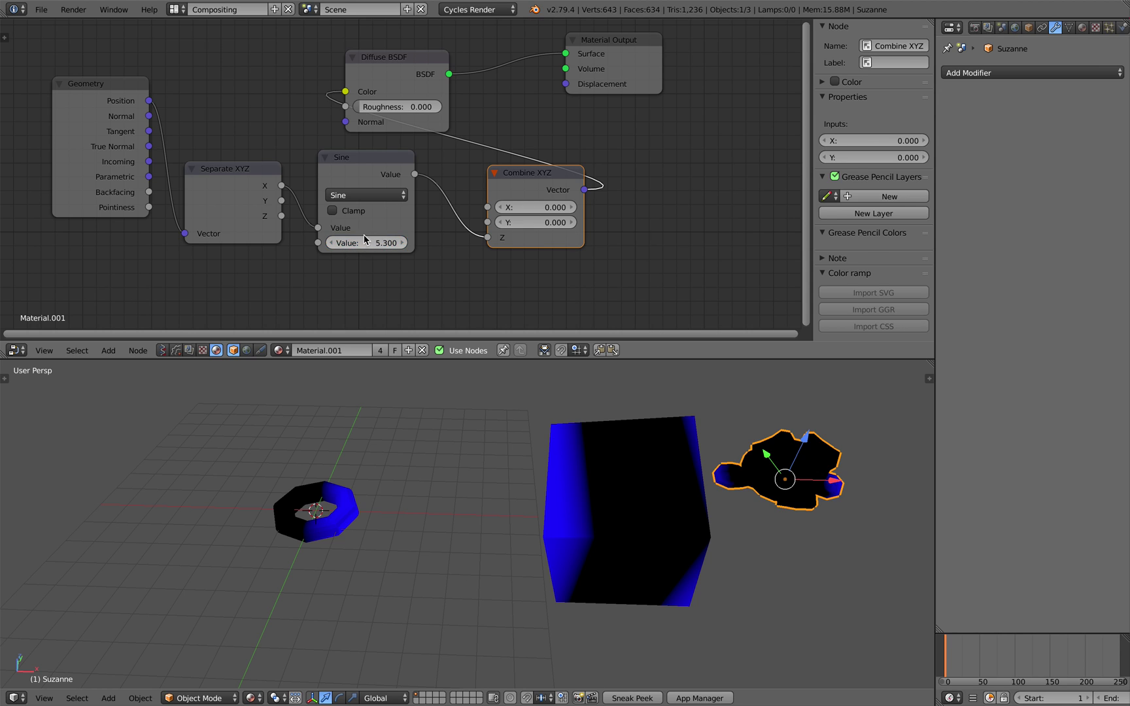
Shift the Sine node towards Combine XYZ and inspect the available math operations.
right_click_drag(358, 181, 370, 185)
left_click_drag(349, 187, 364, 183)
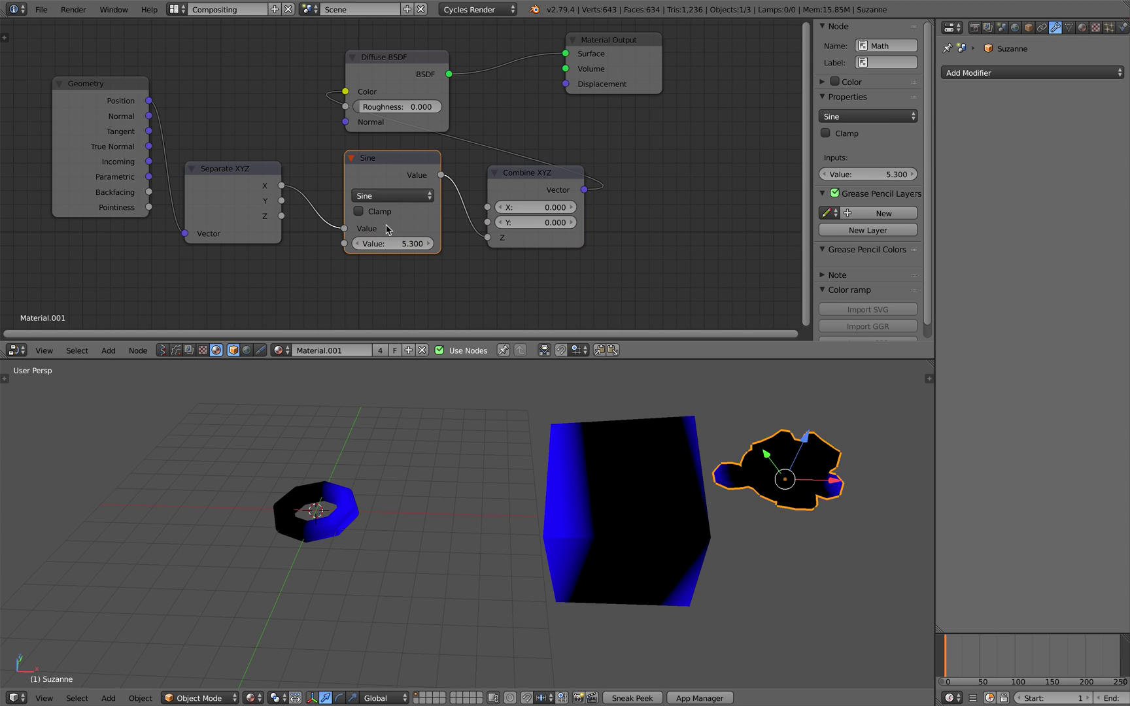
left_click(389, 196)
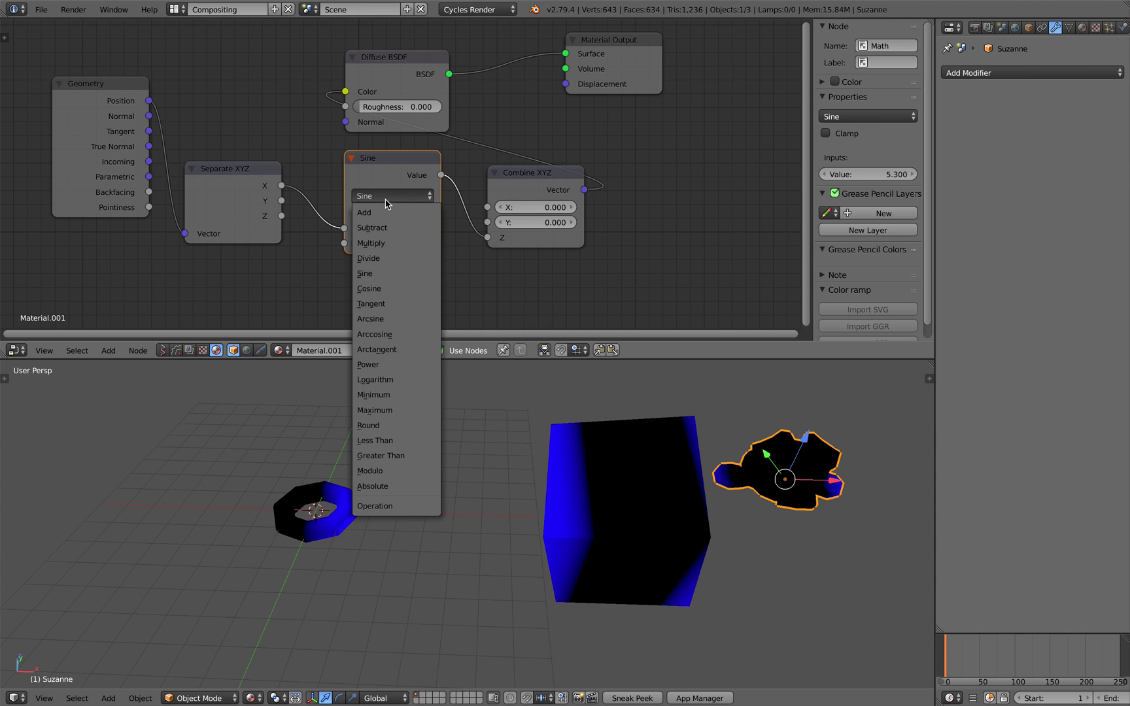
left_click(374, 187)
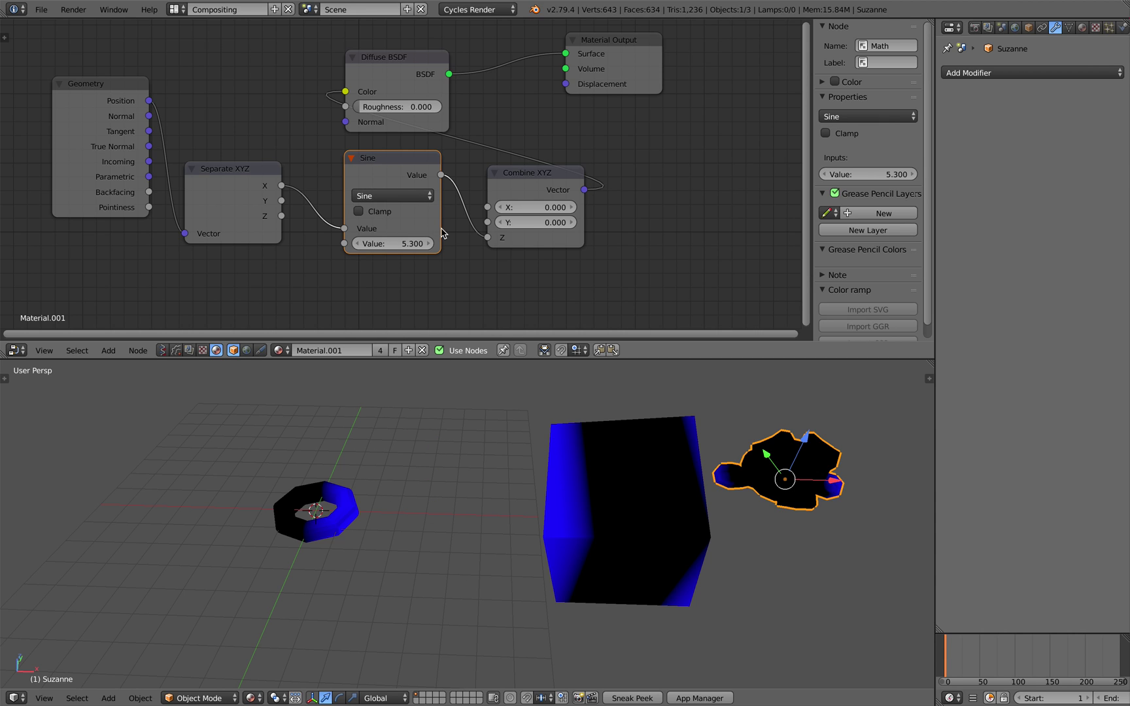
Replace the Sine node with a new Math node set to Sine and fed by Separate XYZ's X output.
key("x")
key("shift+a")
left_click(372, 186)
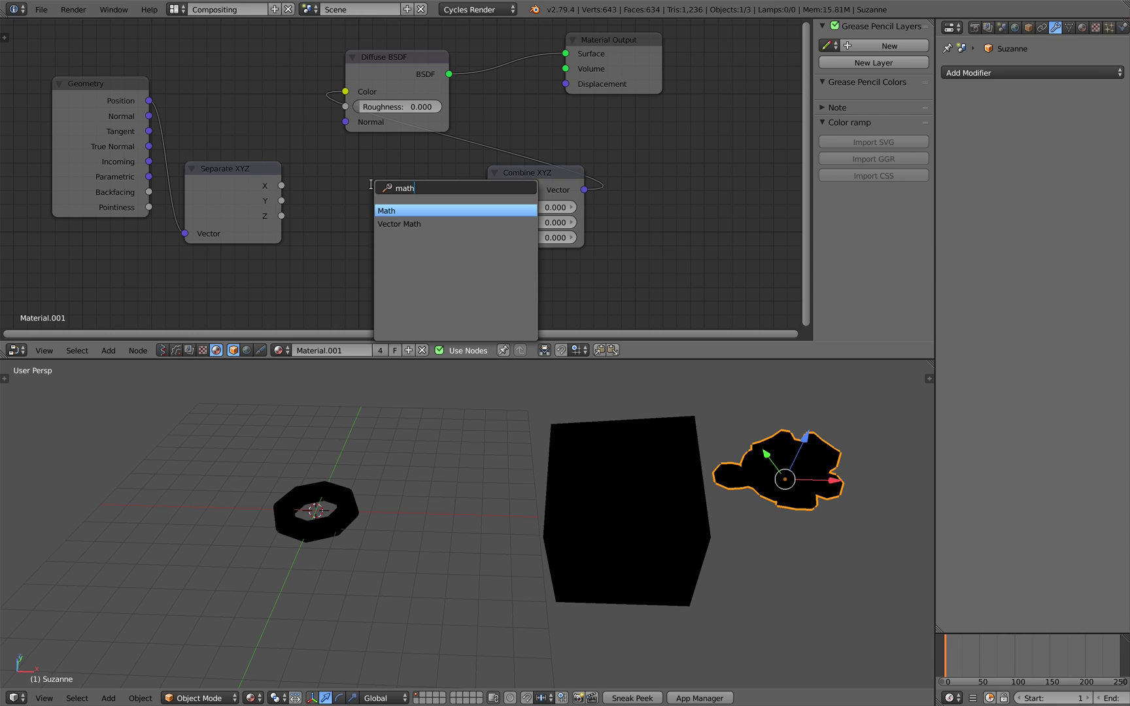
key("Return")
left_click(395, 201)
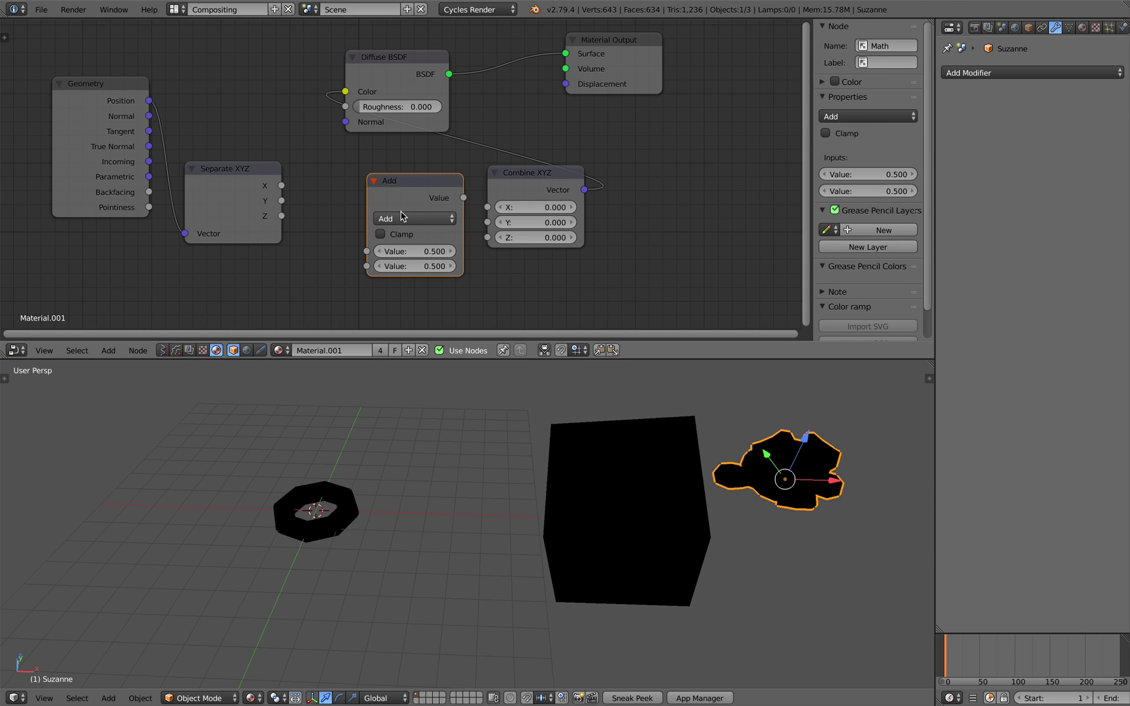
left_click(402, 218)
left_click(402, 296)
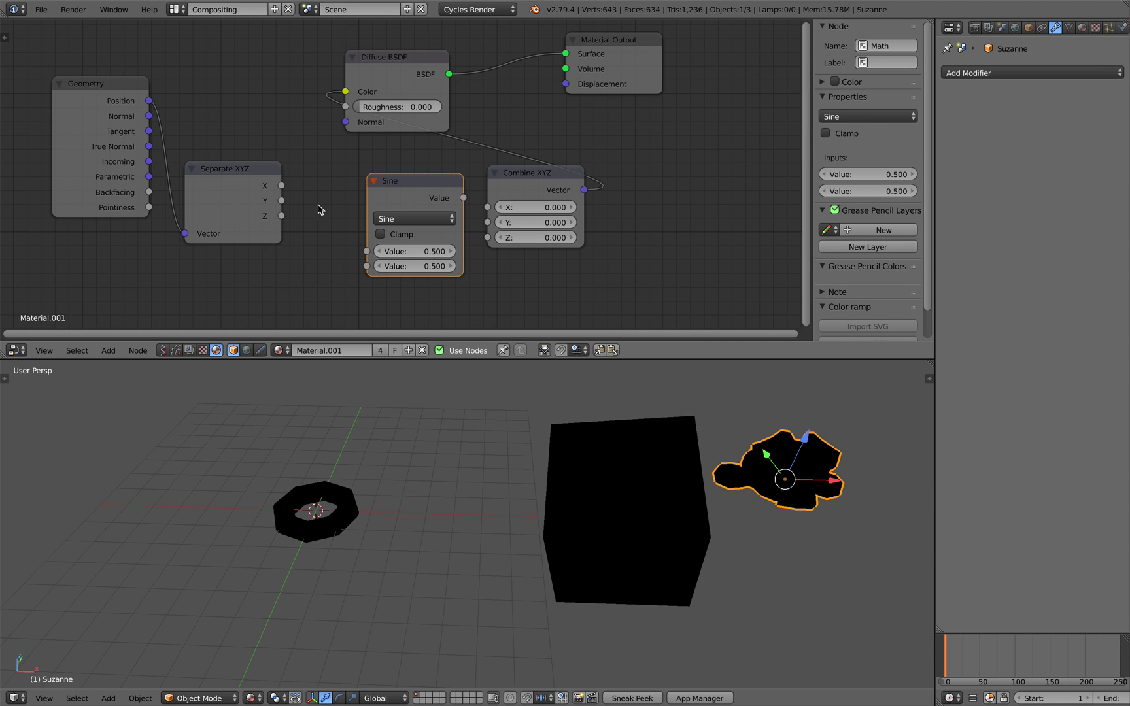
left_click_drag(370, 253, 367, 251)
Connect the Sine result to Combine XYZ's X input and line up the shader and Combine XYZ nodes in a row.
scroll(402, 271, "up", 1)
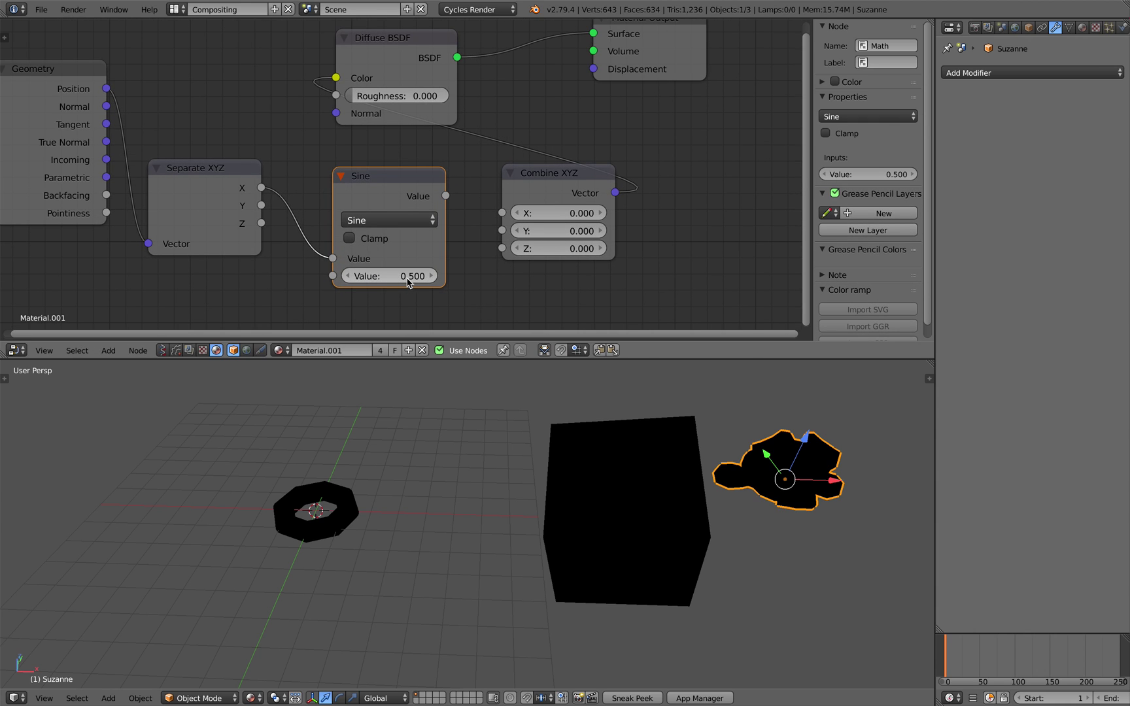
left_click_drag(507, 211, 530, 202)
middle_click_drag(454, 131, 403, 168)
left_click_drag(636, 104, 768, 111)
left_click_drag(340, 82, 612, 101)
left_click_drag(490, 219, 474, 165)
Set the Sine node's second value to 6.1 and space the Sine and Separate XYZ nodes apart.
left_click_drag(353, 216, 343, 185)
middle_click_drag(308, 165, 336, 79)
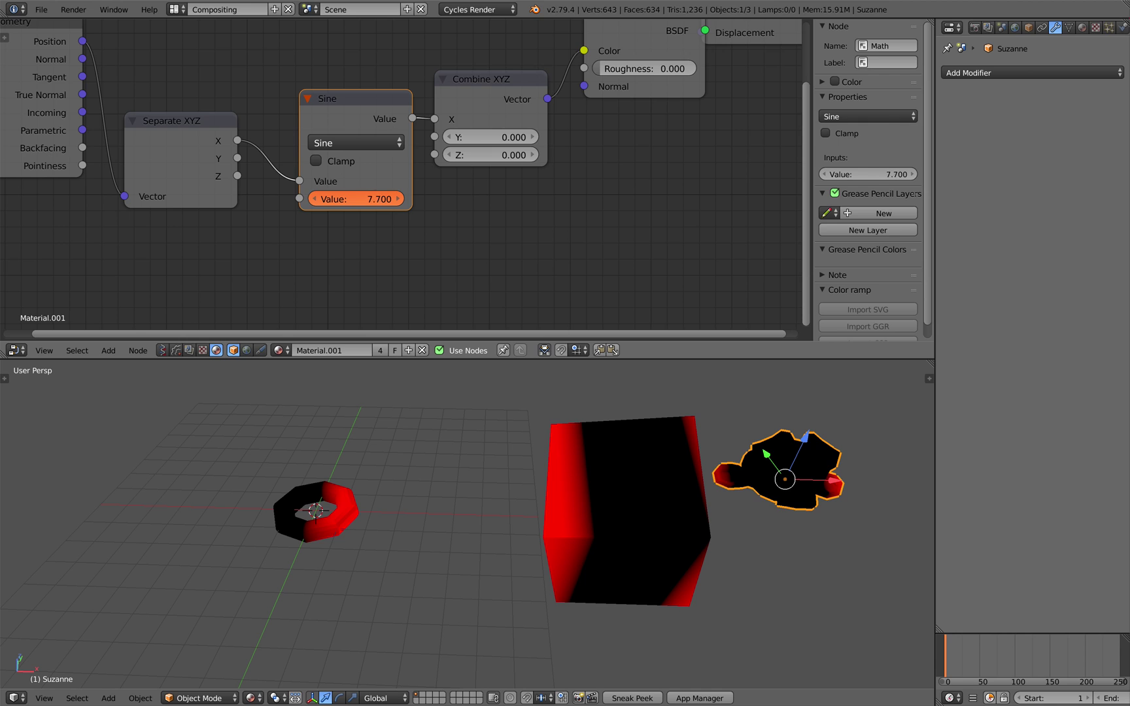
left_click_drag(352, 126, 323, 157)
scroll(323, 180, "down", 1)
left_click_drag(229, 151, 223, 158)
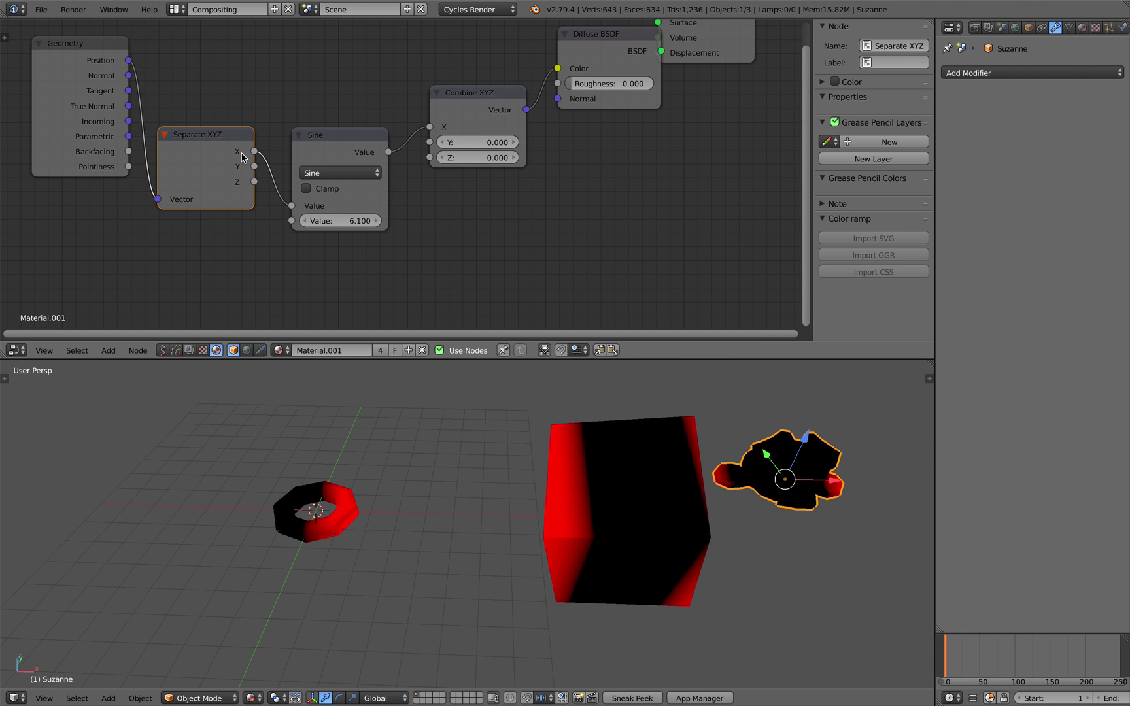
Duplicate the Sine node as a Multiply node with value 13.5 and insert it between Separate XYZ and Sine.
left_click(353, 148)
key("shift+d")
left_click(581, 251)
left_click(582, 275)
left_click(570, 323)
left_click_drag(565, 252, 355, 164)
left_click_drag(358, 234, 392, 234)
Move the Geometry and Separate XYZ nodes further from the Multiply node and save the file.
scroll(509, 477, "up", 3)
middle_click_drag(358, 466, 472, 491, "shift")
middle_click_drag(221, 214, 373, 220)
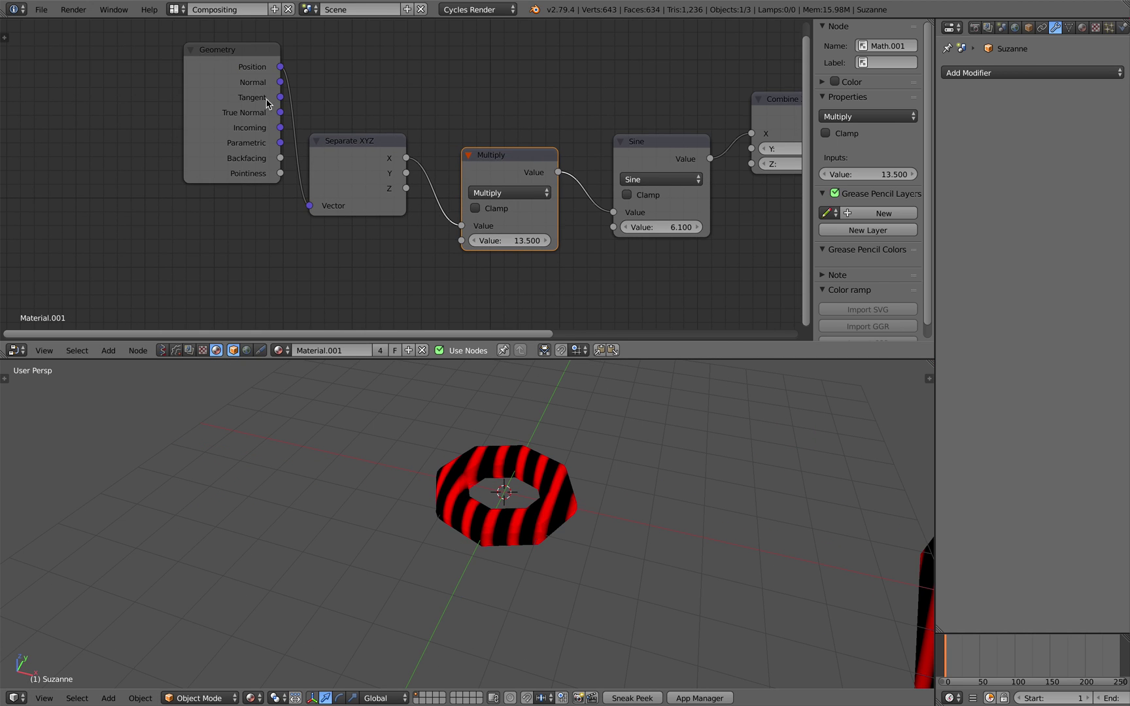
left_click_drag(267, 101, 167, 129)
left_click_drag(331, 149, 276, 131)
left_click(140, 94)
middle_click_drag(492, 432, 502, 434)
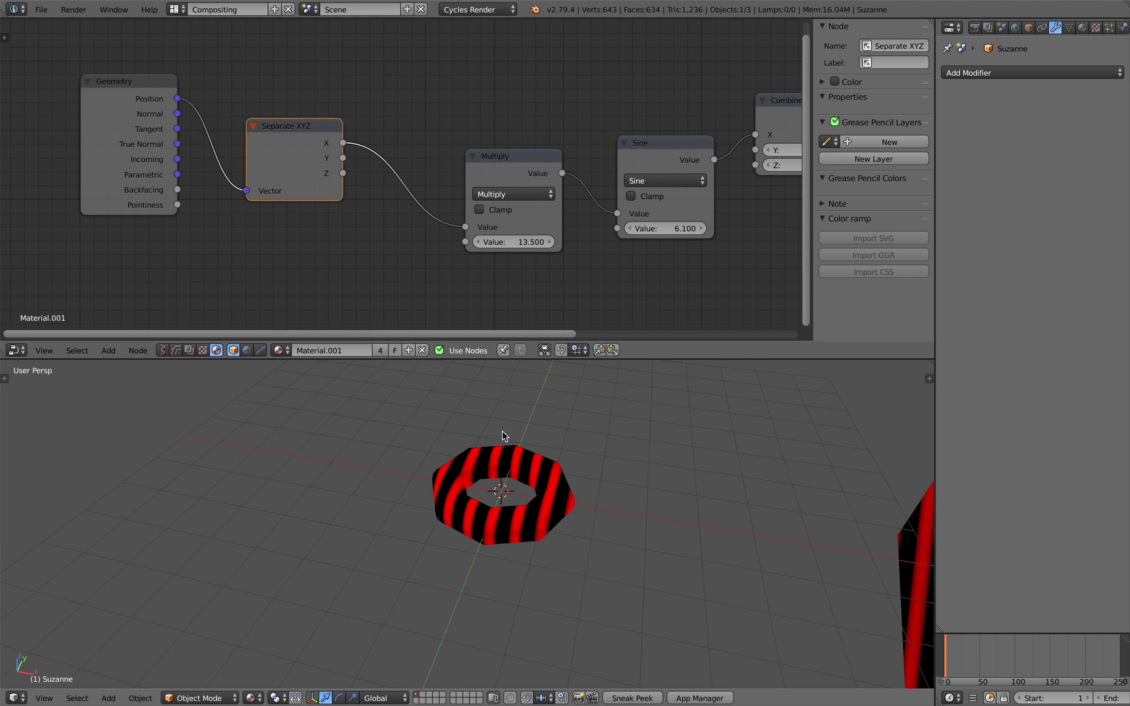
middle_click_drag(538, 481, 424, 442, "shift")
key("ctrl+s")
left_click(449, 491)
key("ctrl+s")
left_click(458, 472)
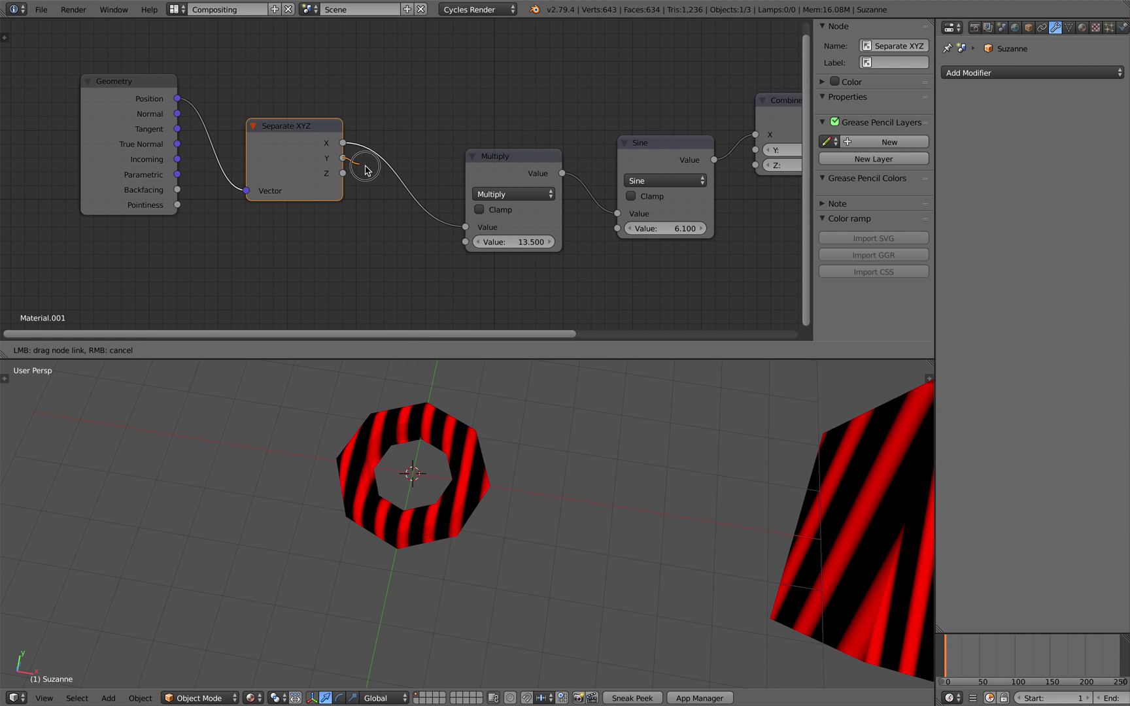
Multiply the X and Y outputs together, and switch the Multiply node's two inputs to Y and Z.
left_click_drag(460, 231, 465, 242)
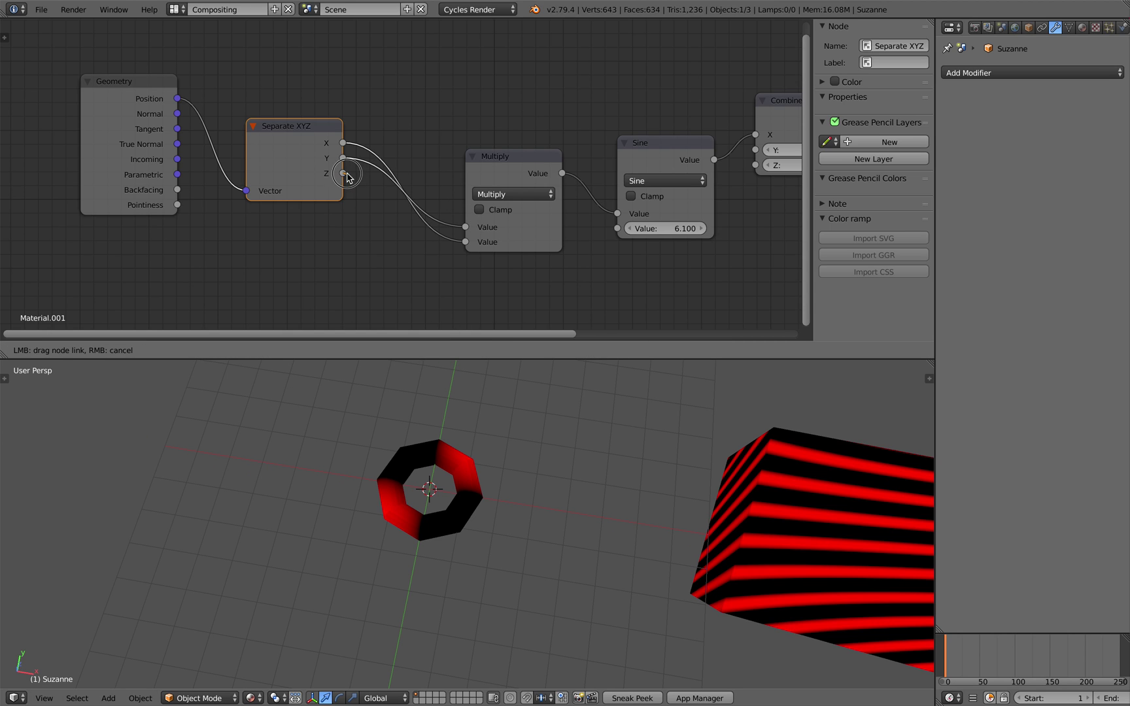
left_click_drag(467, 237, 392, 229)
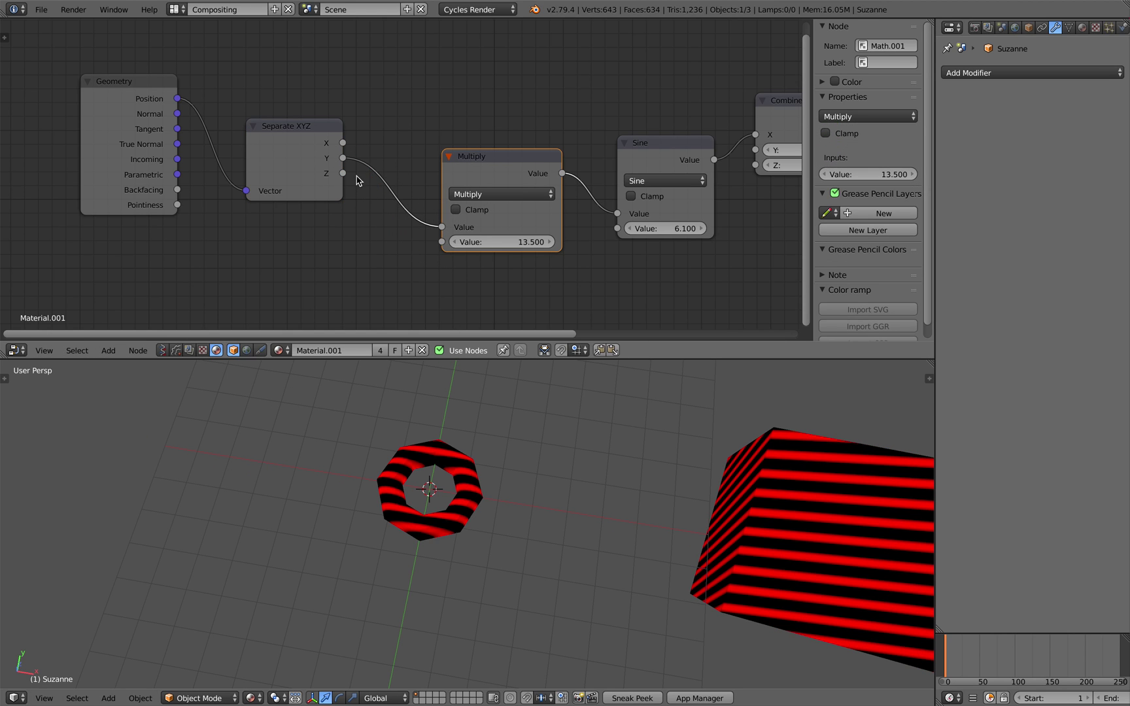
left_click_drag(343, 174, 442, 228)
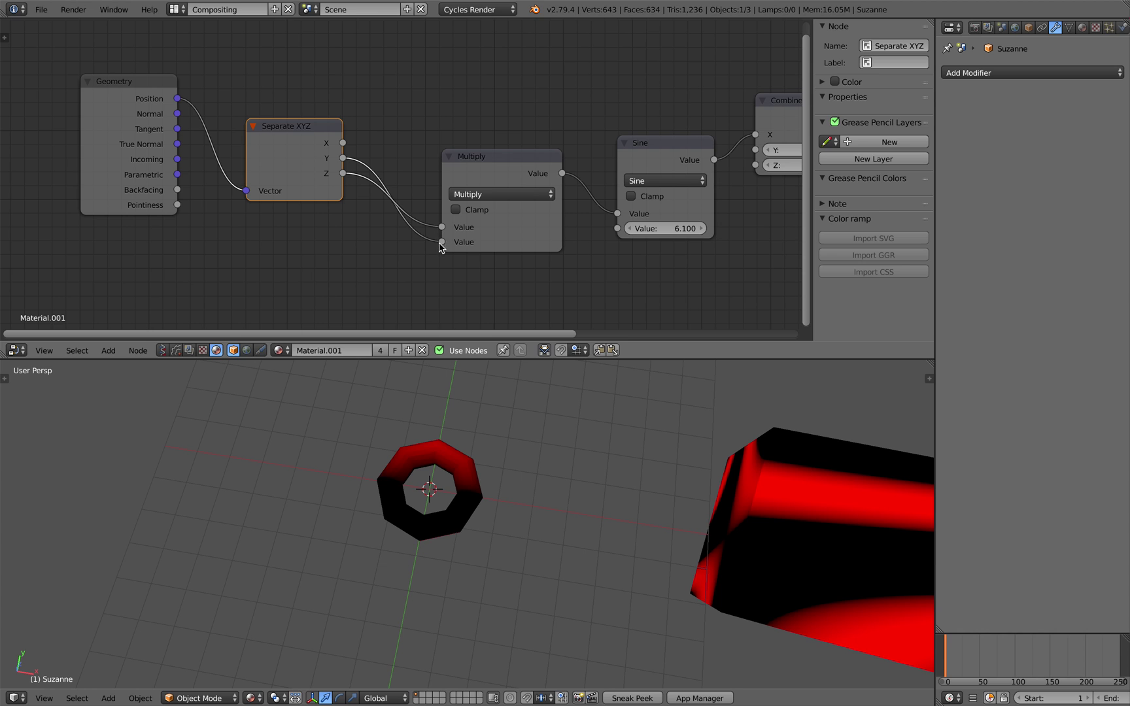
Leave only Z feeding the Multiply node with its second value at 10.9, reposition the Multiply and Sine nodes, and save the file.
left_click_drag(445, 245, 404, 249)
mouse_move(522, 242)
left_mouse_down()
mouse_move(548, 242)
mouse_move(504, 242)
left_mouse_up()
left_click_drag(493, 173, 456, 156)
key("ctrl+s")
left_click(454, 153)
middle_click_drag(491, 150, 478, 151)
left_click_drag(477, 152, 476, 164)
left_click_drag(624, 162, 580, 155)
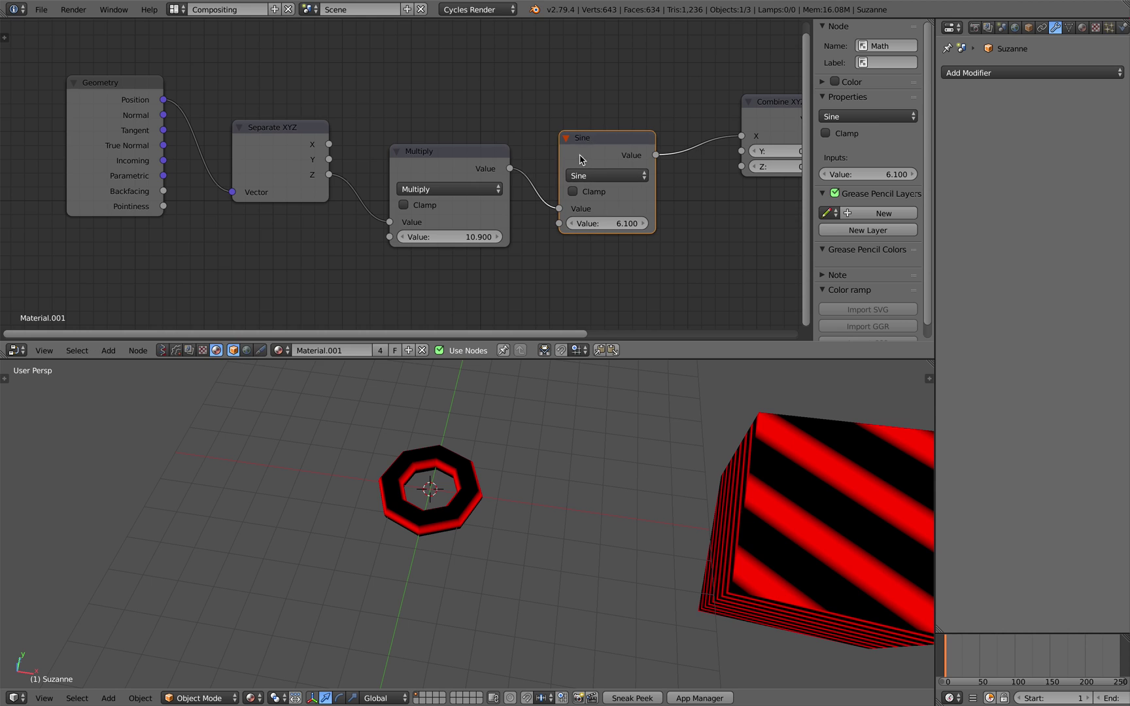
left_click_drag(408, 153, 396, 188)
middle_click_drag(396, 188, 390, 181)
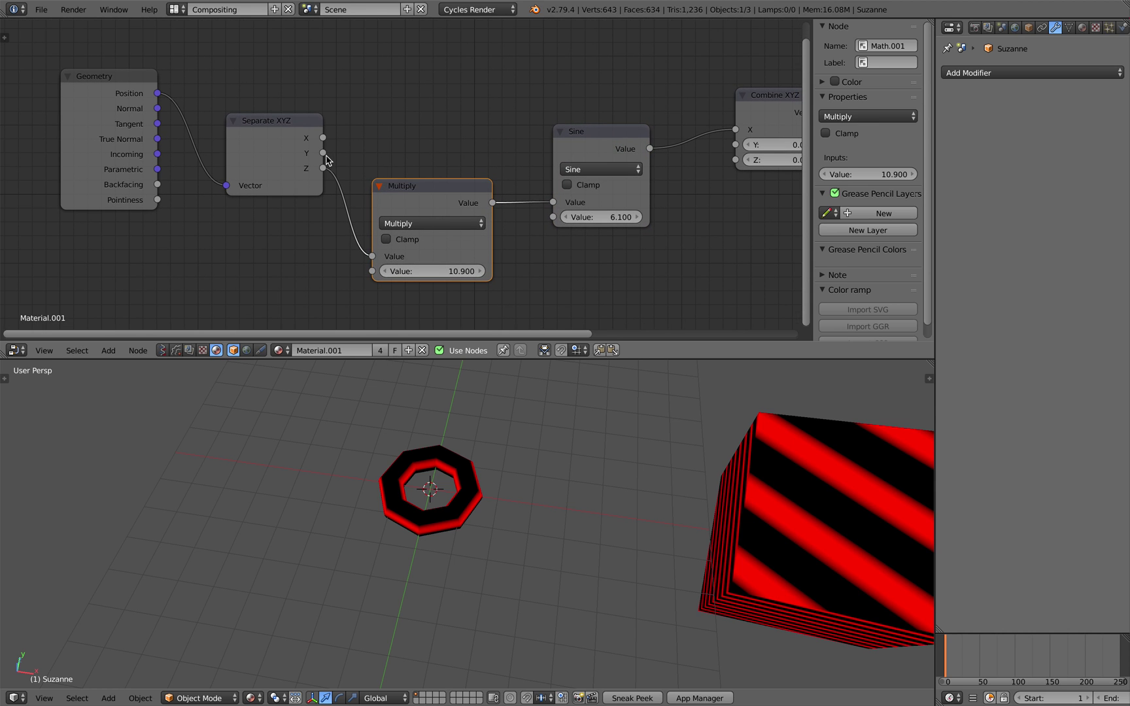
Try the Y output of Separate XYZ as the Multiply node's input, and reconnect Z.
left_click_drag(323, 138, 360, 202)
mouse_move(376, 258)
left_mouse_down()
mouse_move(372, 271)
mouse_move(372, 256)
left_mouse_up()
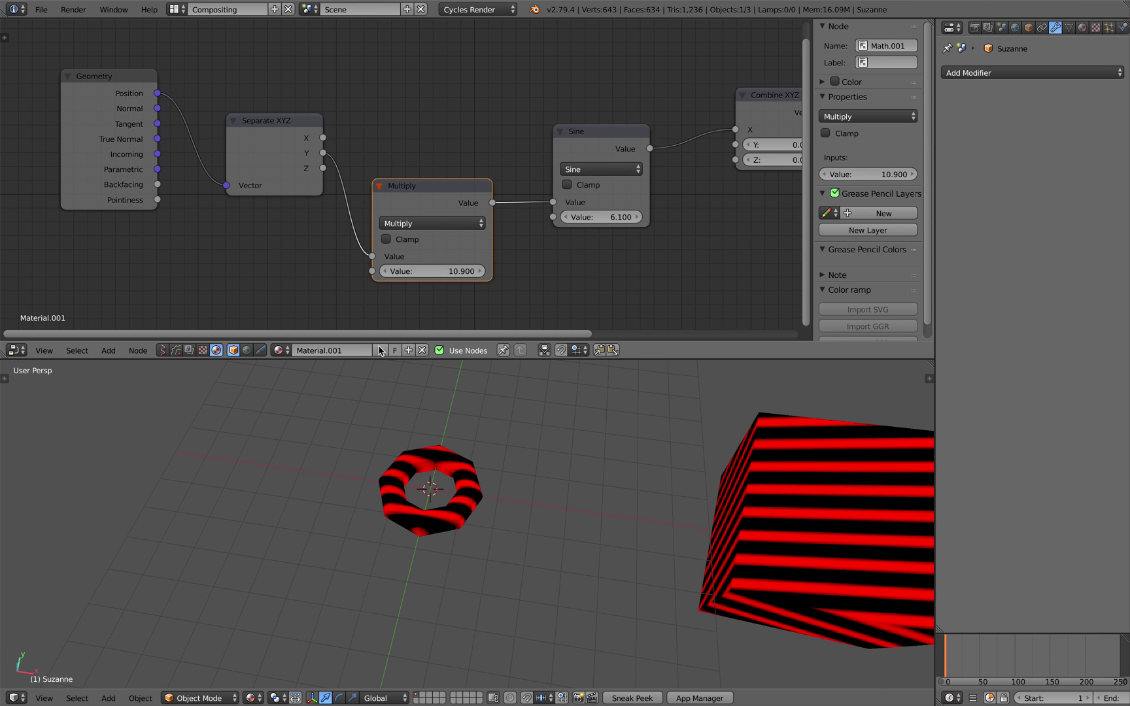
left_click_drag(323, 168, 352, 223)
left_click_drag(375, 265, 372, 257)
Move the striped cube to a new place between the torus and the monkey head, and save the file.
middle_click_drag(458, 418, 447, 445)
scroll(498, 472, "down", 2)
right_click(484, 460)
key("g")
left_click(429, 443)
key("ctrl+s")
left_click(441, 445)
key("g")
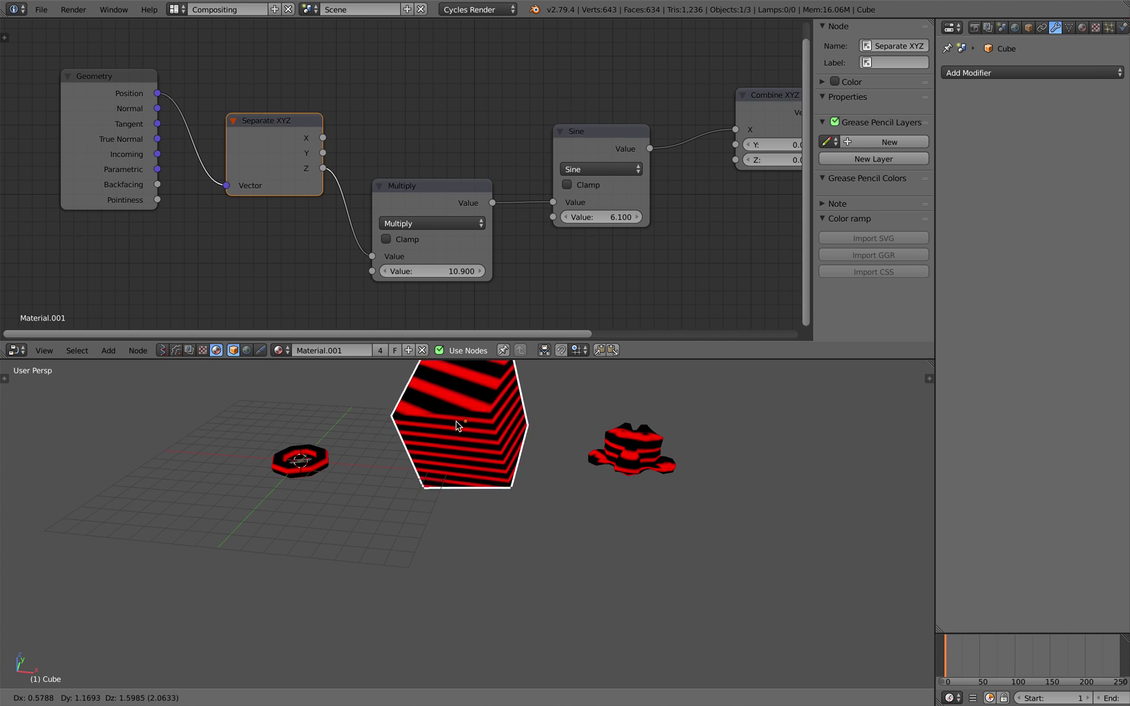
left_click(448, 470)
Rotate the Suzanne monkey head, scale it up to more than twice its size, and trackball-rotate it.
right_click(609, 457)
key("r")
left_click(639, 466)
key("s")
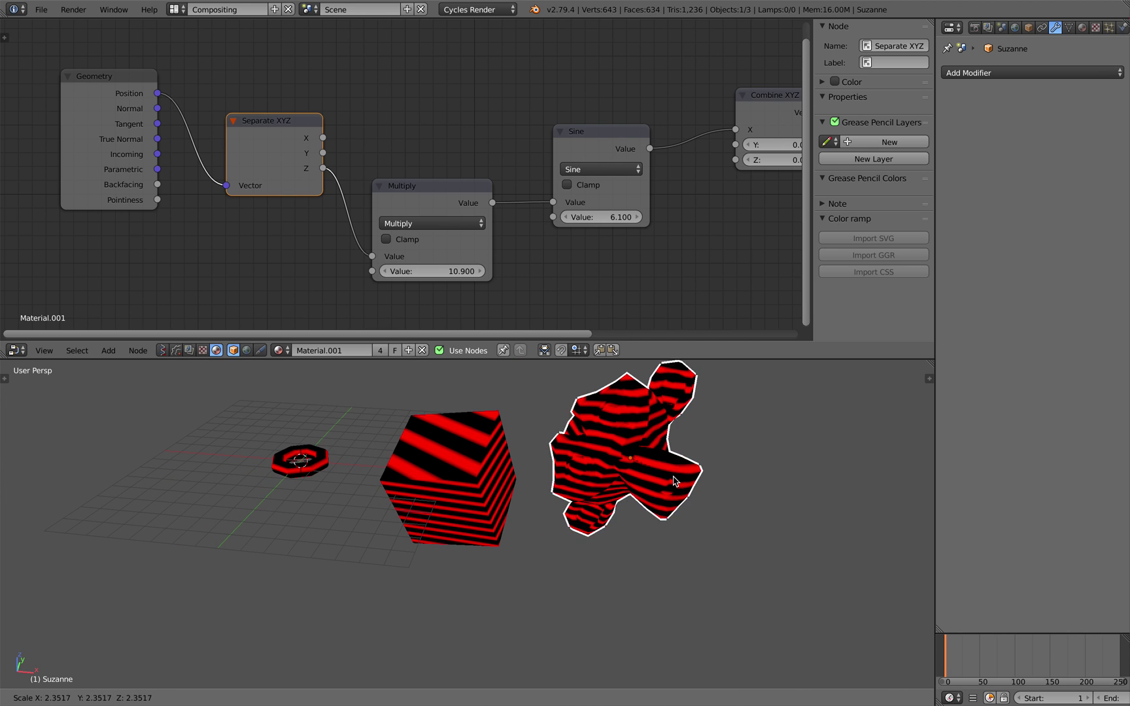
left_click(713, 432)
key("r")
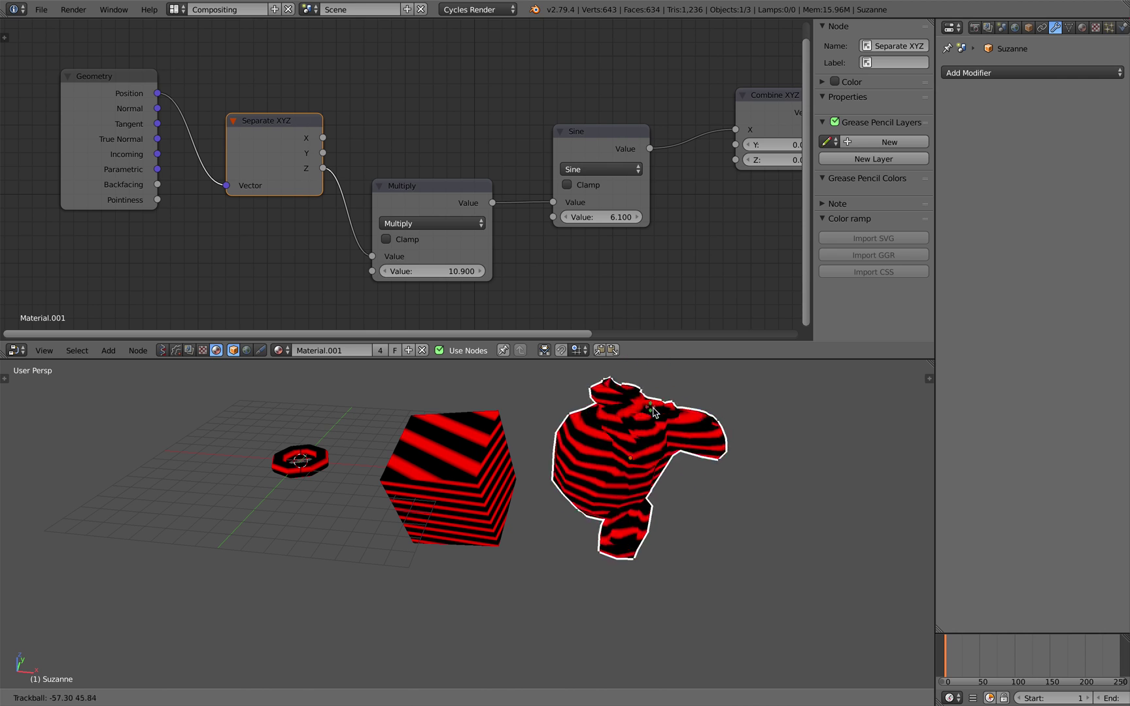
left_click(517, 458)
In NodeTree.001, set the Torus node to exterior radius 3.49, interior radius 1.96 and 17 revolution sections, and save the file.
right_click(515, 459)
middle_click_drag(332, 455, 399, 514)
left_click(163, 351)
left_click(236, 354)
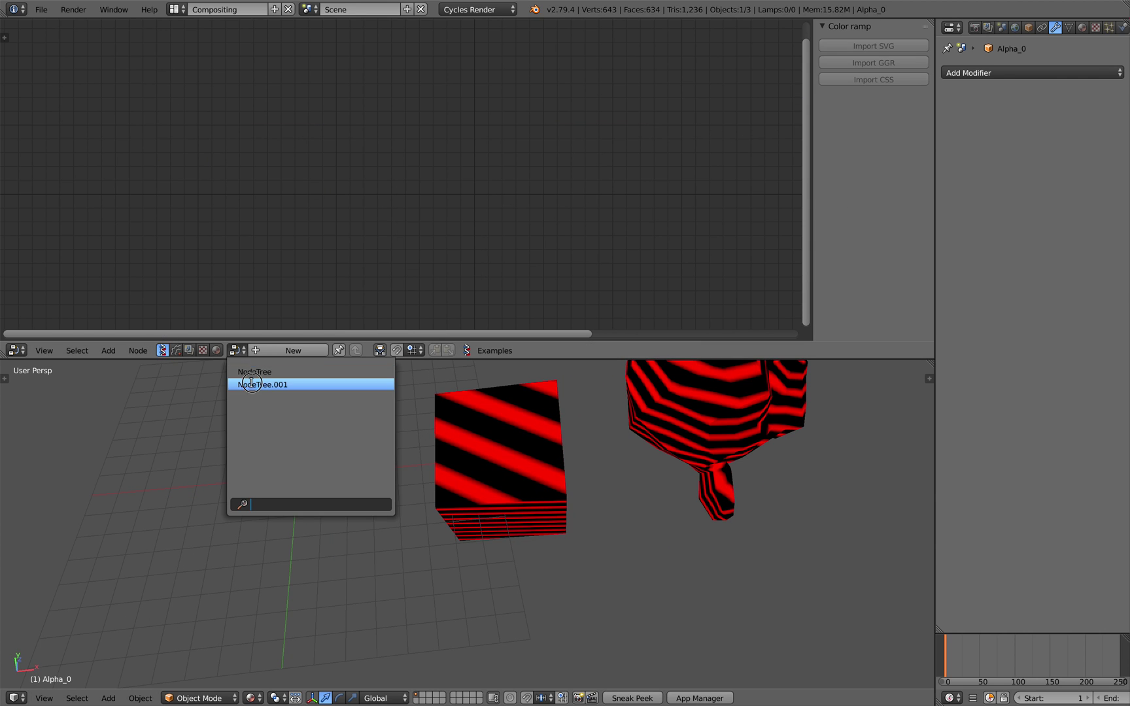
left_click(264, 384)
left_click_drag(303, 192, 304, 222)
middle_click_drag(359, 427, 337, 403)
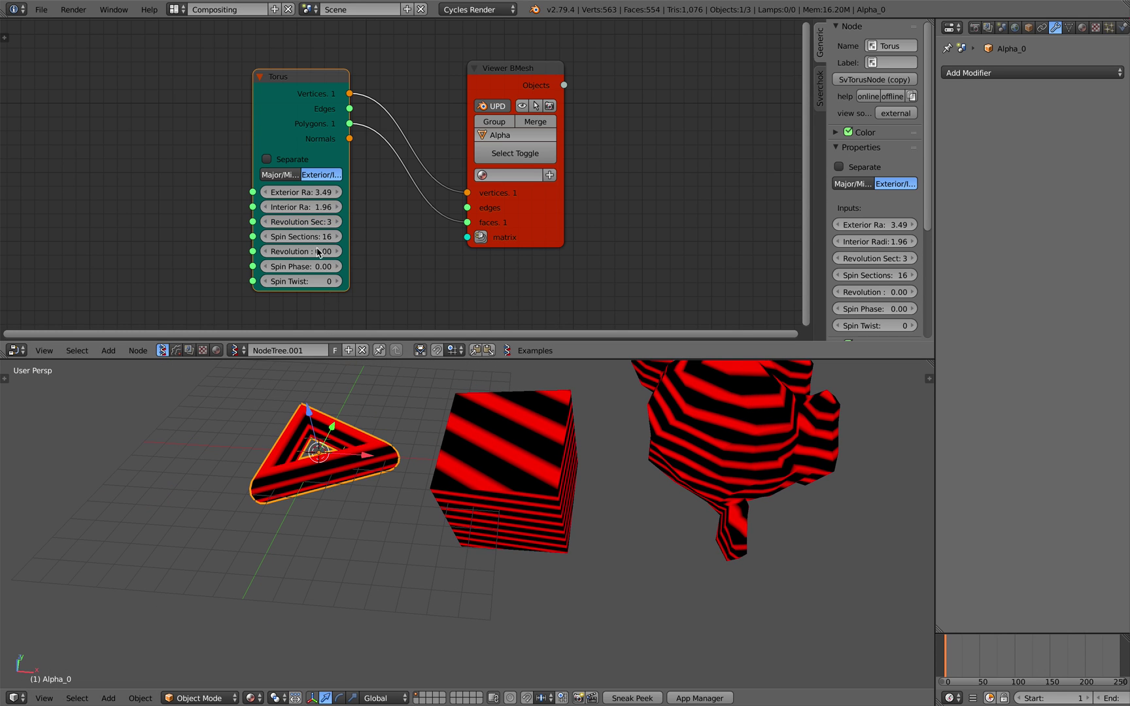
left_click_drag(300, 222, 341, 221)
key("ctrl+s")
middle_click_drag(346, 412, 367, 428)
left_click(362, 439)
Try trackball-rotating the torus and scaling it up to about 1.5 times its size in the viewport.
key("r")
key("r")
key("Escape")
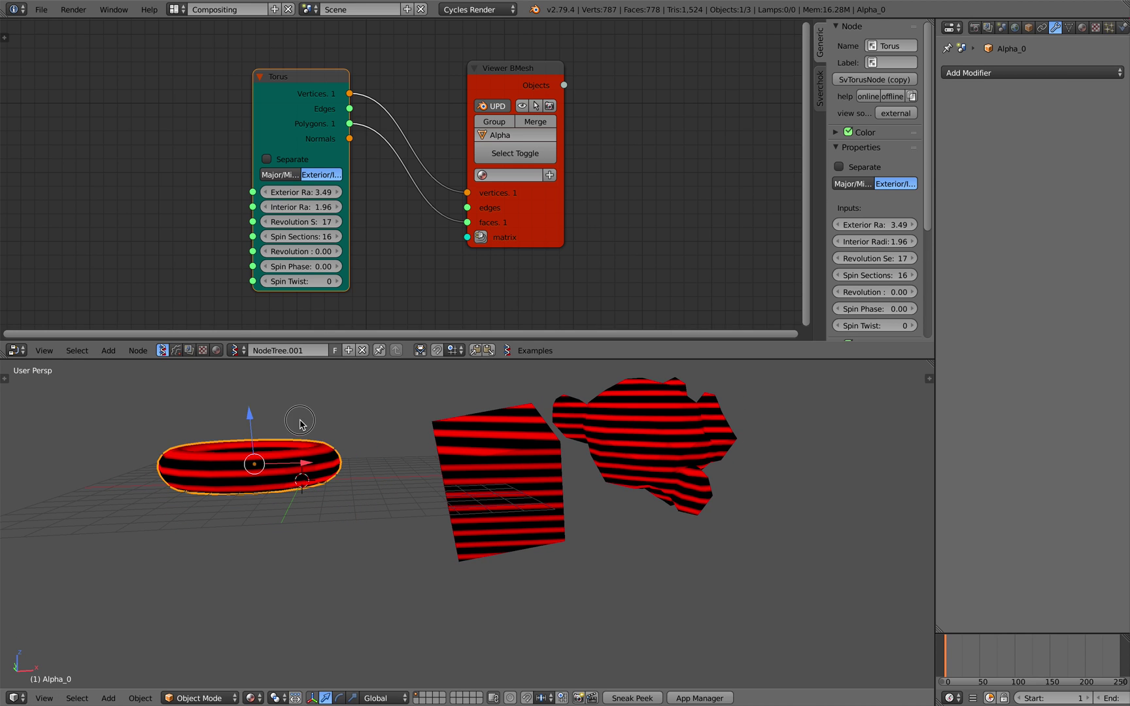
key("r")
key("r")
key("Escape")
key("s")
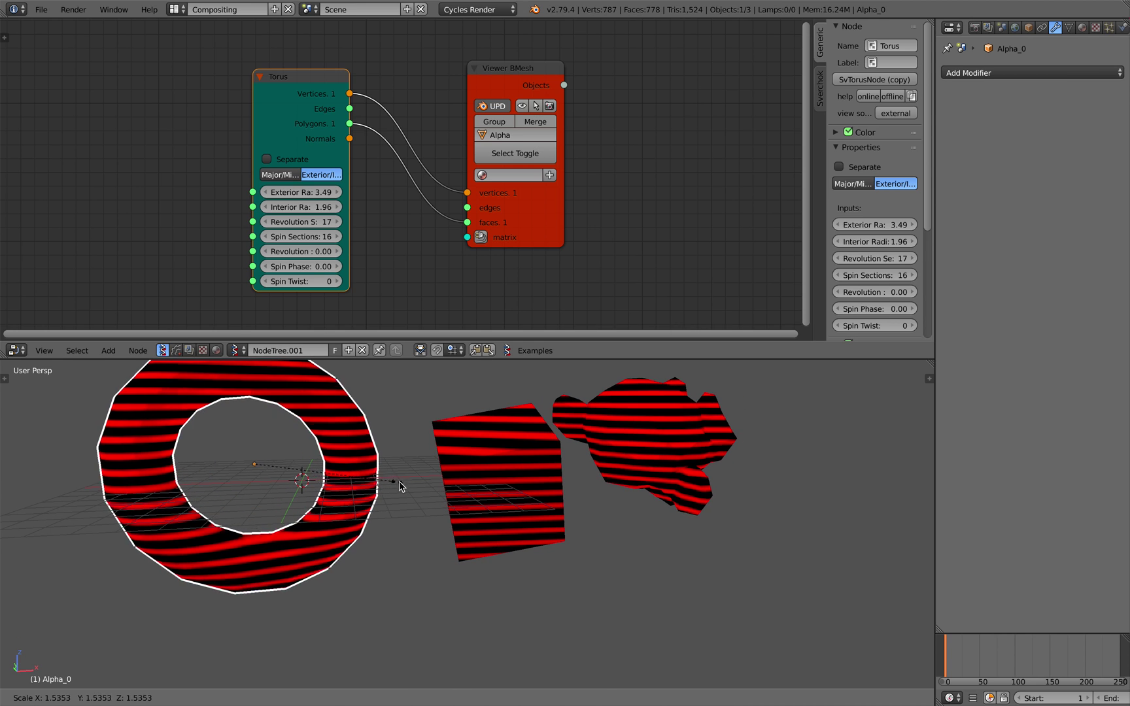
left_click(394, 484)
Move the timeline's current frame to 43.
left_click(974, 654)
middle_click_drag(618, 507, 421, 430)
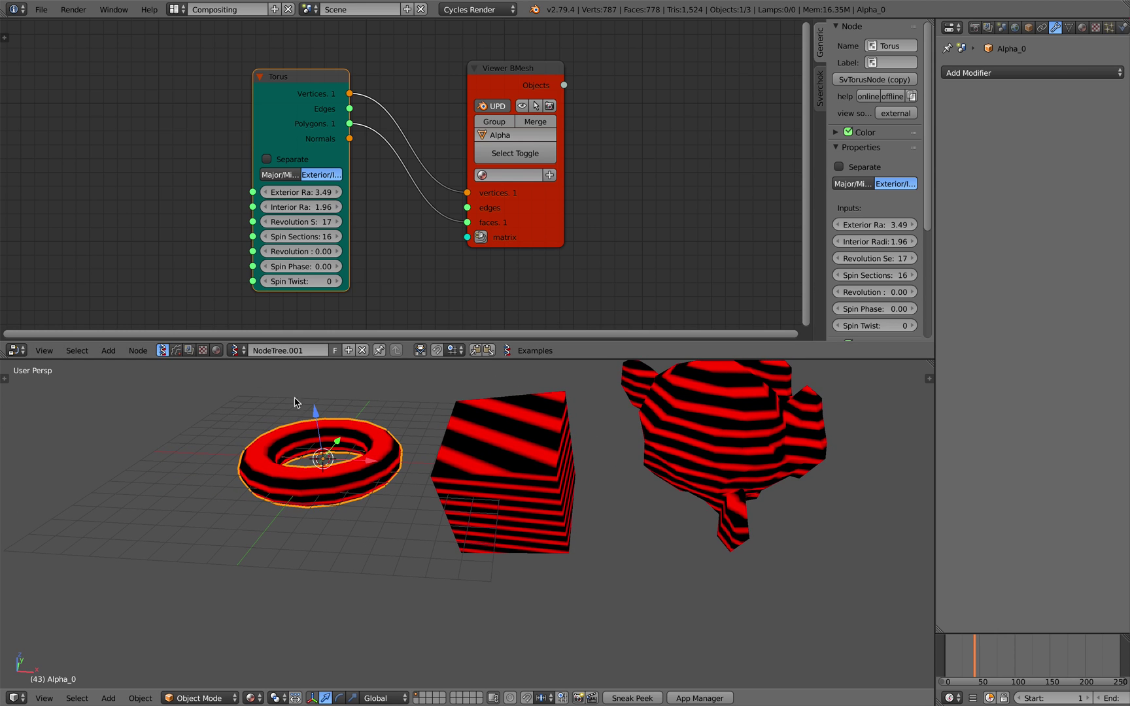
middle_click_drag(296, 403, 408, 430)
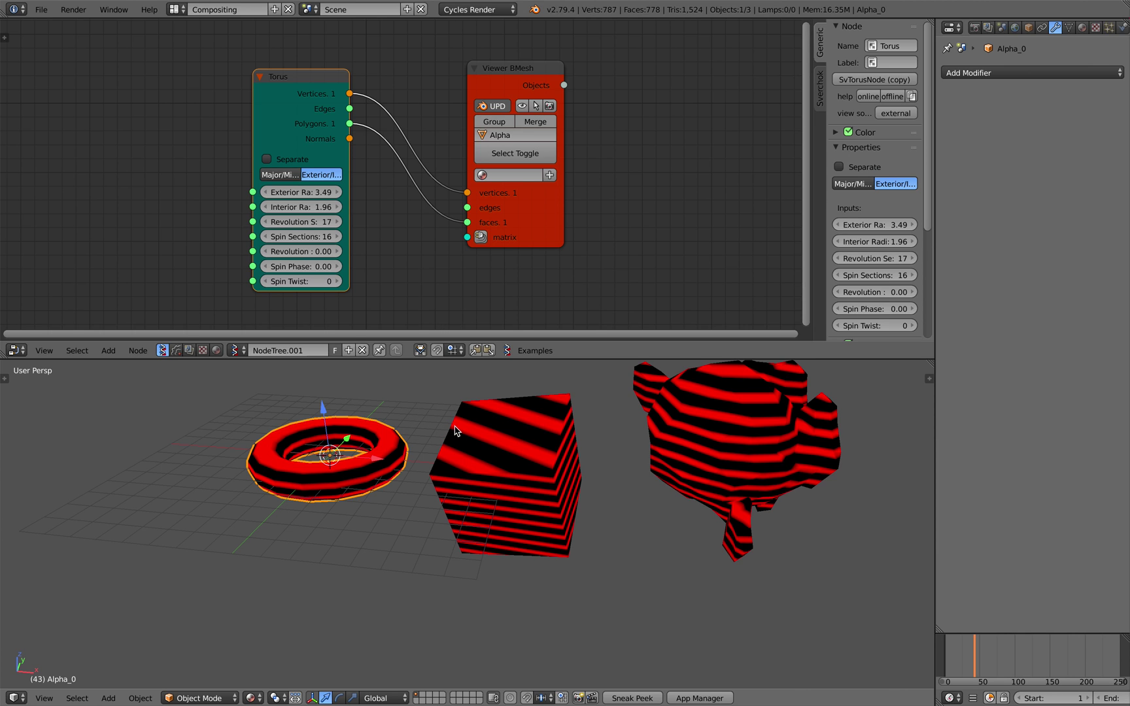
middle_click_drag(498, 458, 421, 492)
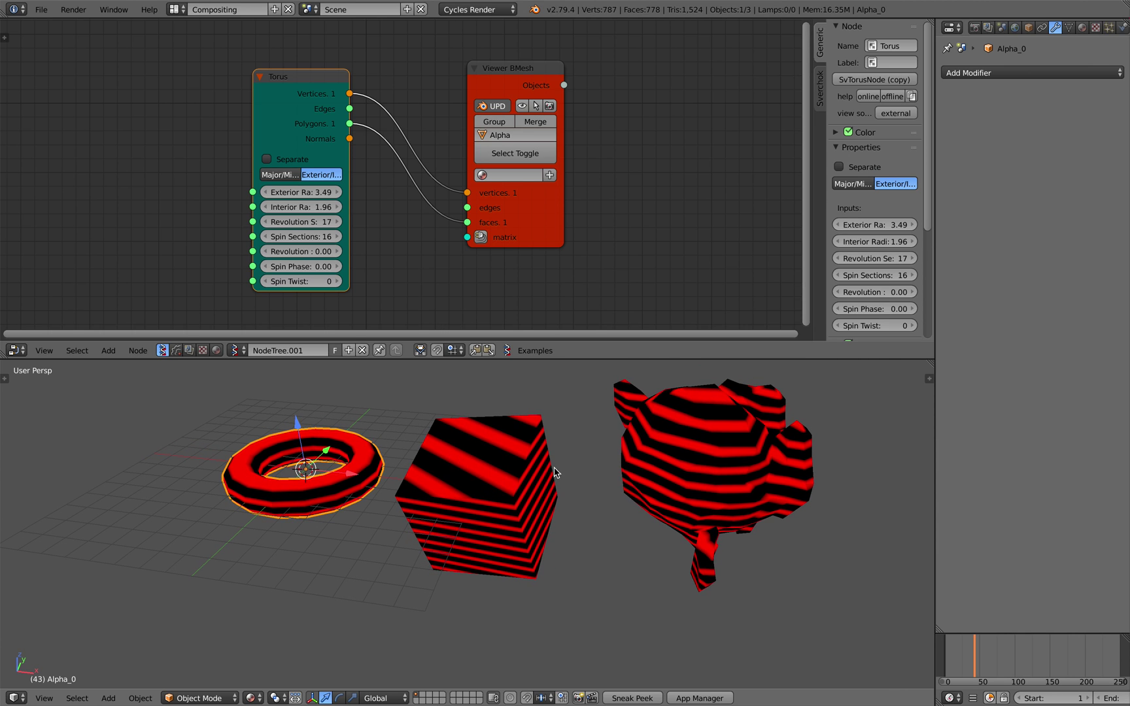
middle_click_drag(552, 472, 543, 476)
Return to the Material.001 shader nodes and spread out the Geometry, Separate XYZ and Multiply nodes.
left_click(216, 350)
scroll(306, 233, "down", 3)
middle_click_drag(280, 222, 283, 290)
left_click_drag(220, 146, 208, 119)
left_click_drag(358, 190, 335, 65)
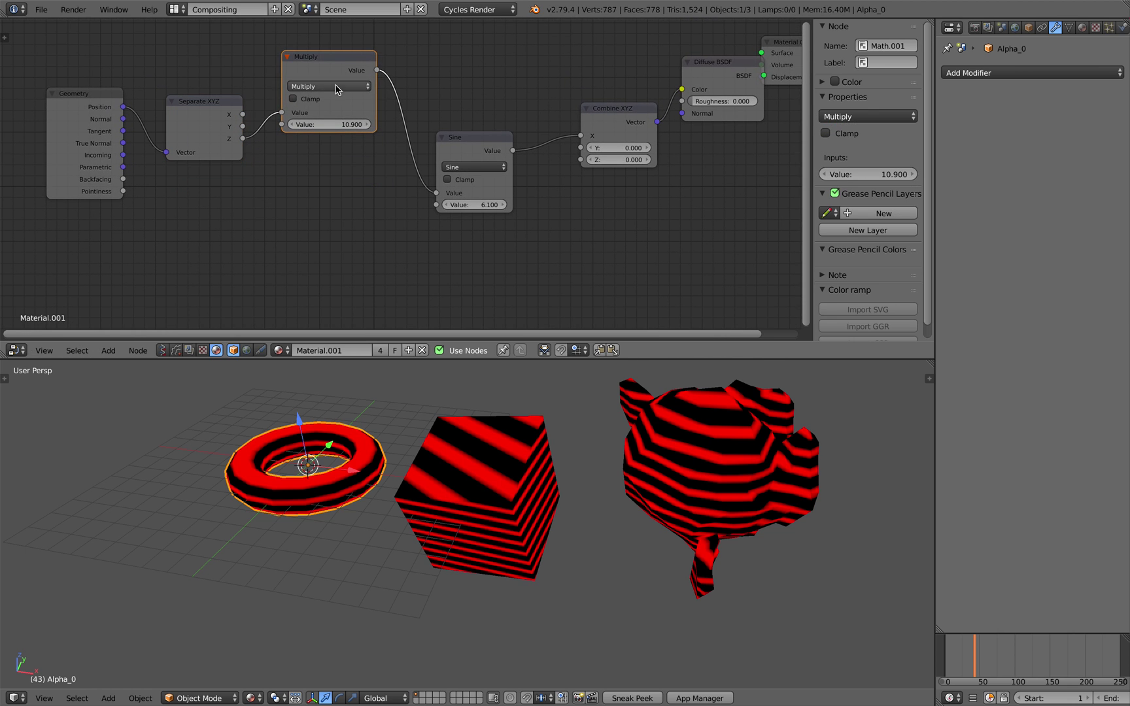
middle_click_drag(336, 89, 331, 114)
left_click_drag(87, 127, 69, 116)
left_click_drag(189, 124, 166, 100)
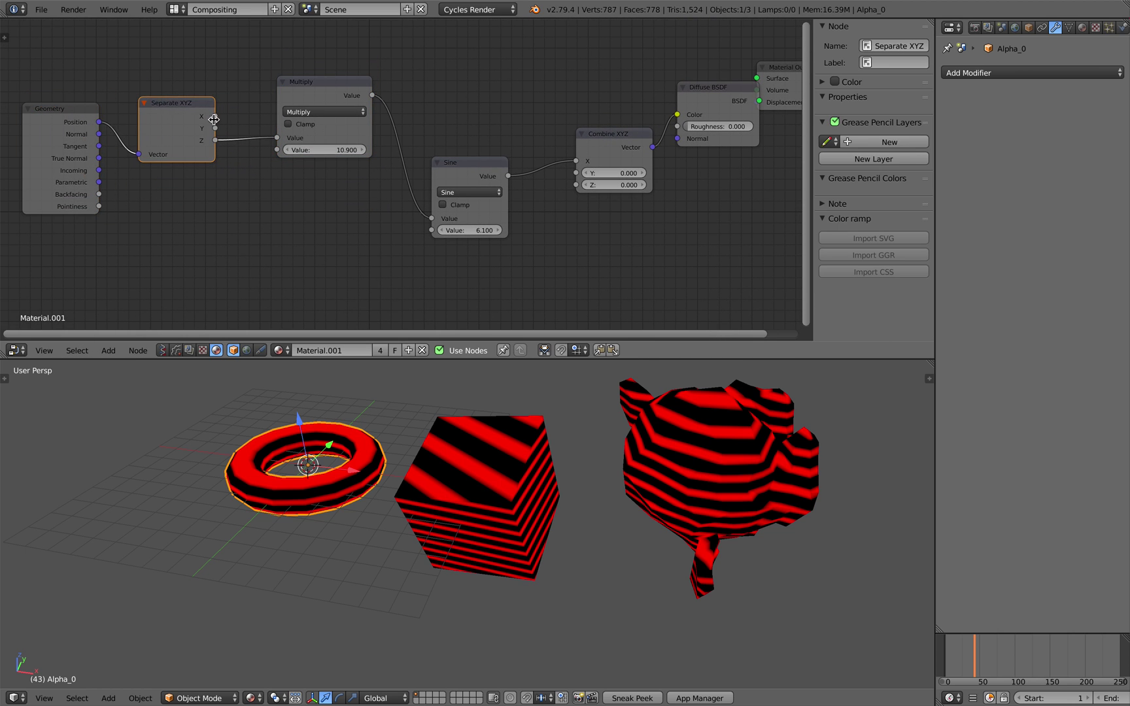
Try the Geometry node's Normal and Pointiness outputs as the Separate XYZ input, and reconnect Position.
scroll(204, 126, "down", 1)
left_click_drag(142, 140, 176, 157)
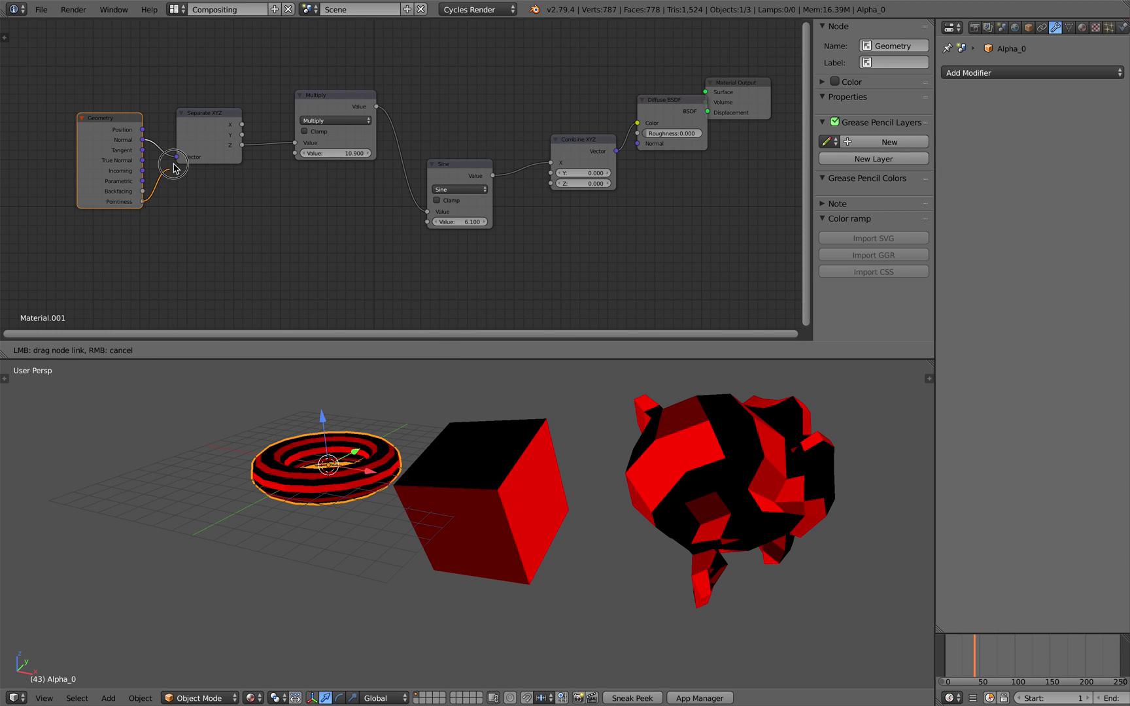
left_click_drag(177, 161, 277, 299)
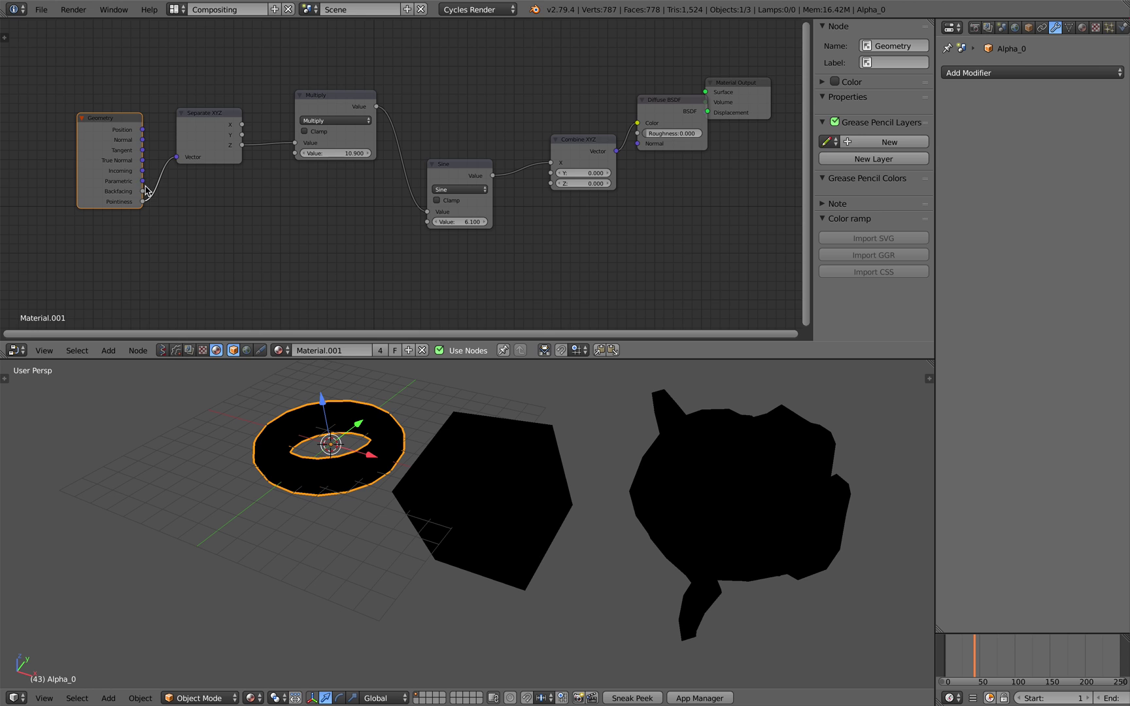
left_click_drag(175, 160, 177, 157)
scroll(174, 183, "up", 1)
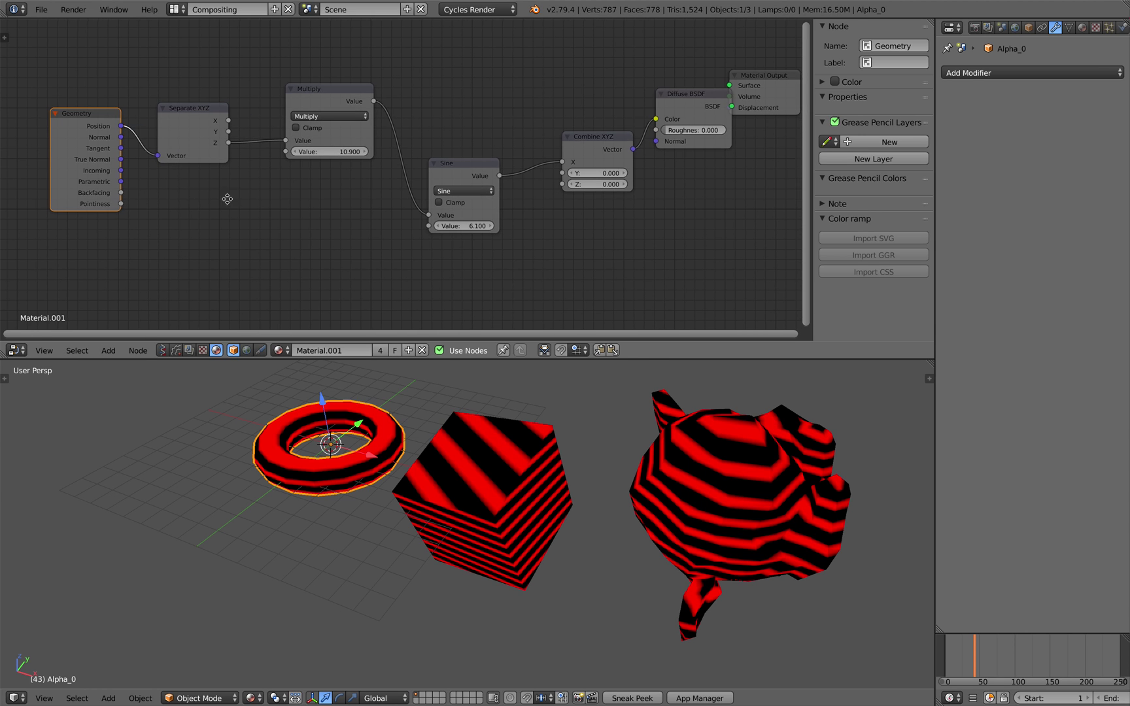
Rearrange the Material Output, Diffuse BSDF, Combine XYZ and Sine nodes into an evenly spaced row.
middle_click_drag(232, 197, 168, 216)
scroll(203, 210, "down", 1)
left_click_drag(645, 119, 698, 120)
mouse_move(680, 105)
left_mouse_down()
mouse_move(712, 119)
mouse_move(652, 130)
mouse_move(677, 123)
left_mouse_up()
mouse_move(518, 157)
left_mouse_down()
mouse_move(502, 141)
mouse_move(511, 174)
mouse_move(524, 175)
mouse_move(503, 175)
left_mouse_up()
left_click_drag(421, 186, 399, 173)
left_click_drag(501, 152, 507, 166)
left_click_drag(373, 167, 383, 132)
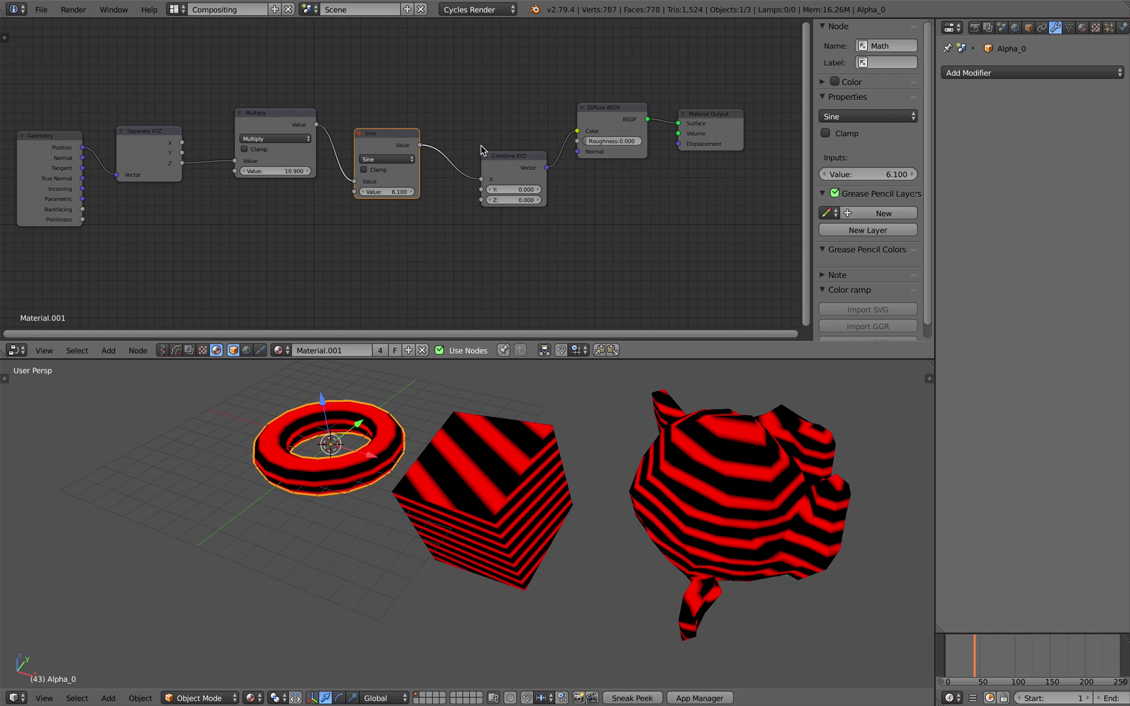
Raise the Multiply and Sine nodes and place a duplicate of each directly below its original.
middle_click_drag(454, 142, 573, 110)
left_click_drag(412, 90, 406, 72)
left_click_drag(523, 113, 520, 79)
key("shift+d")
left_click(517, 172)
left_click(373, 63)
key("shift+d")
left_click(371, 164)
Feed X into the duplicated Multiply node and chain it through the duplicated Sine into Combine XYZ's Y input.
middle_click_drag(369, 168, 431, 171)
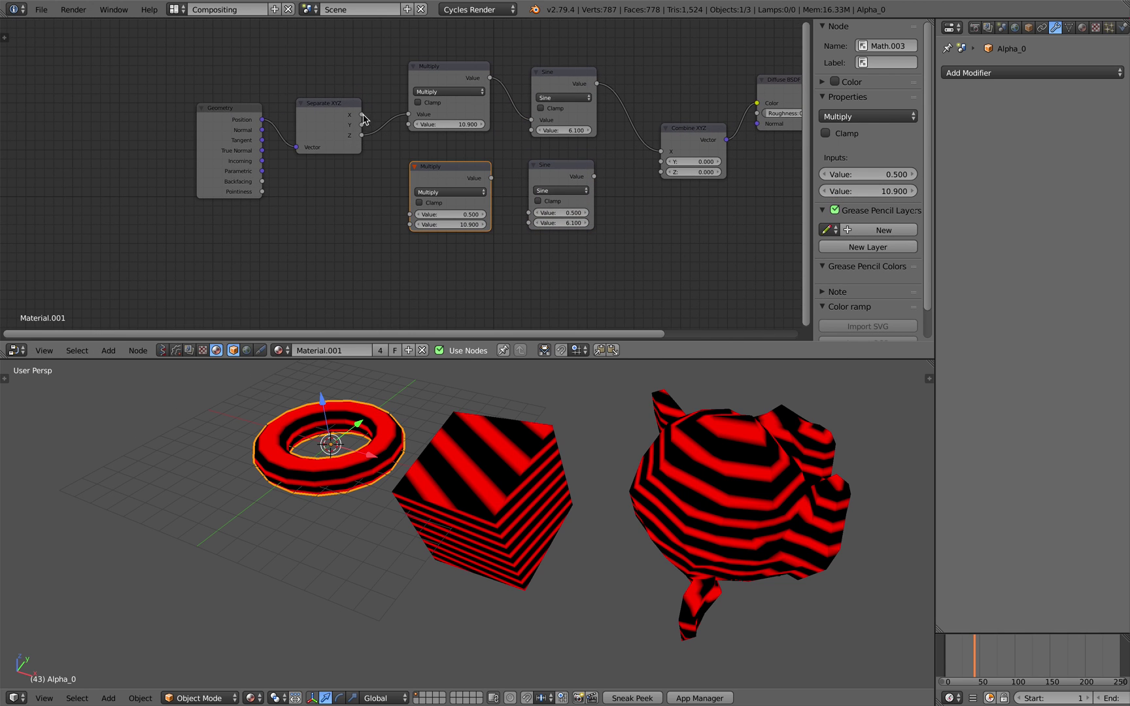
left_click_drag(411, 214, 412, 214)
middle_click_drag(479, 196, 448, 175)
scroll(448, 176, "up", 1)
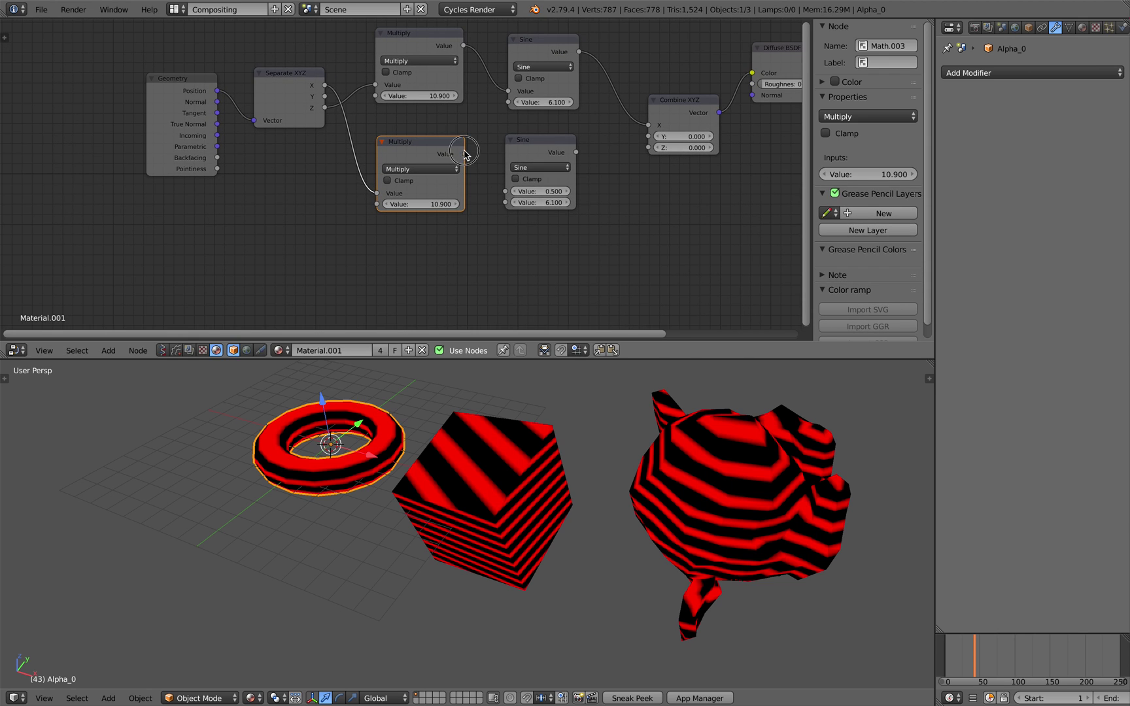
left_click_drag(505, 196, 505, 192)
left_click_drag(575, 152, 648, 136)
middle_click_drag(628, 419, 652, 401)
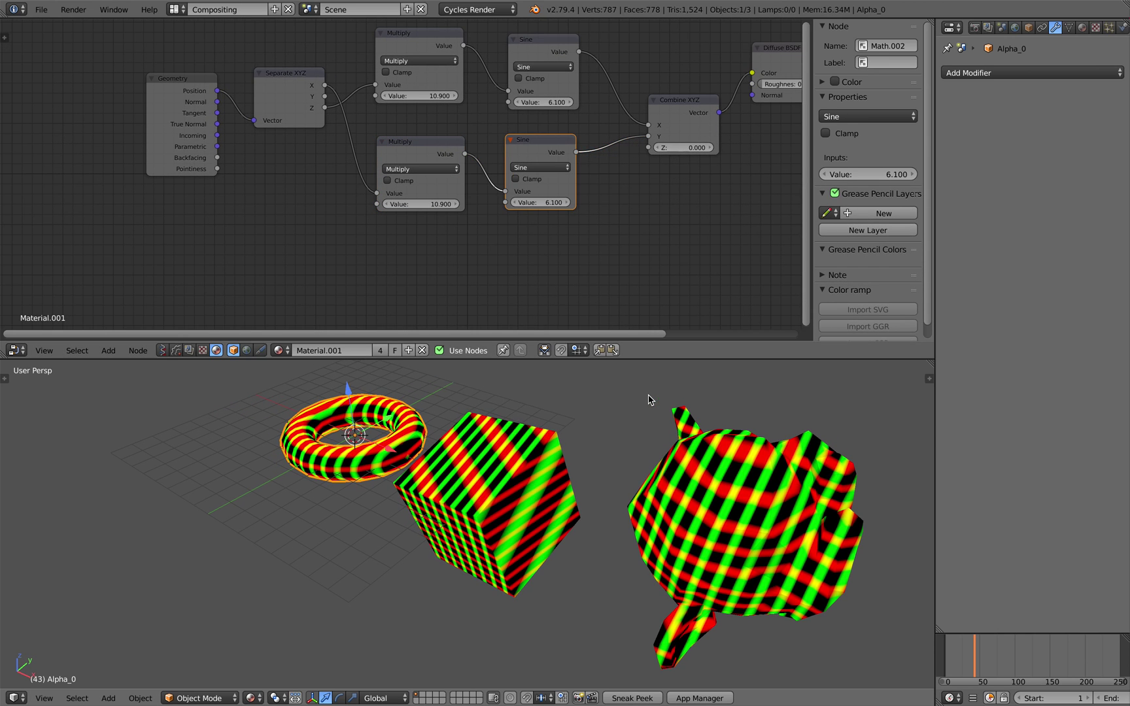
Duplicate the lower Multiply and Sine pair below as a third row and feed Separate XYZ's Y into the new Multiply.
left_click(426, 151, "shift")
key("shift+d")
left_click(479, 299)
middle_click_drag(478, 257, 484, 236)
left_click_drag(331, 75, 365, 184)
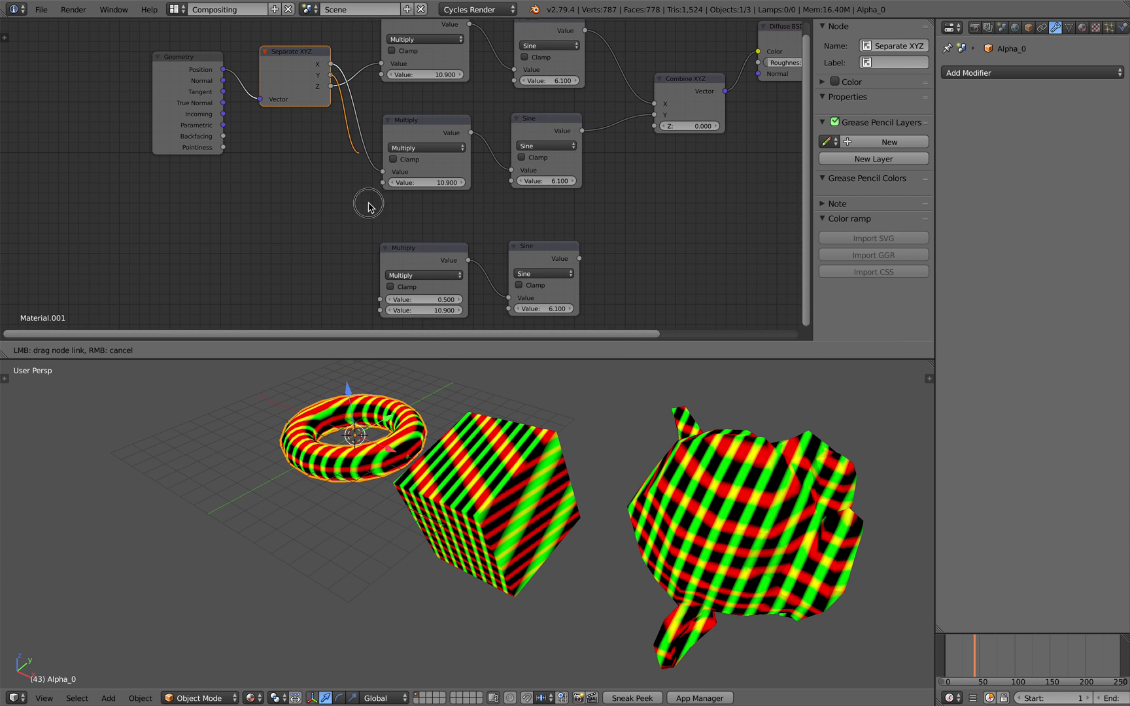
left_click_drag(386, 297, 386, 297)
middle_click_drag(462, 263, 442, 232)
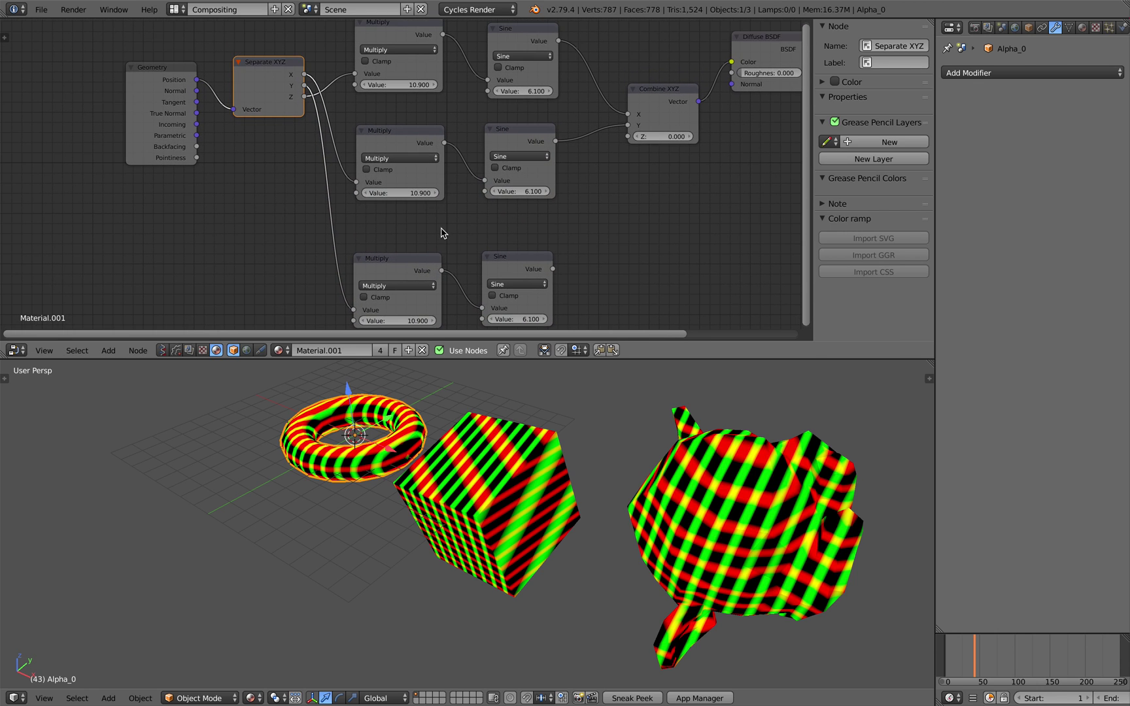
Rewire Separate XYZ so X feeds the first Multiply node, Y the second, and Z links to the third.
scroll(373, 126, "down", 1)
middle_click_drag(346, 114, 335, 138)
scroll(321, 120, "up", 1)
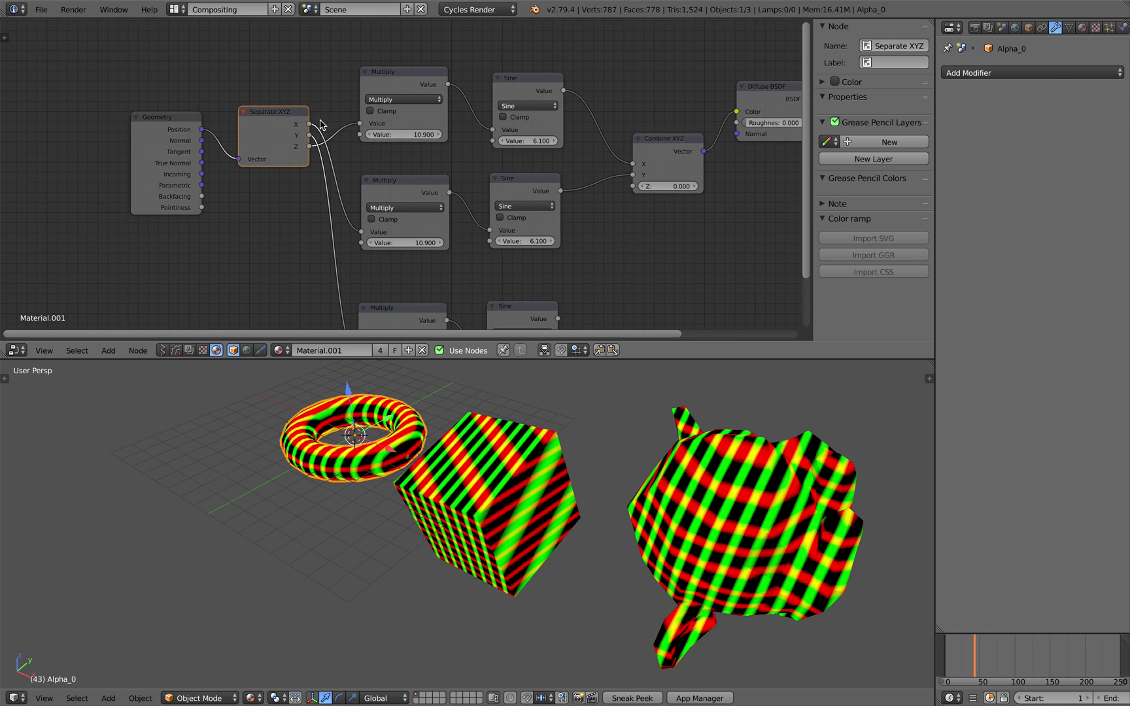
left_click_drag(359, 128, 325, 140)
left_click_drag(346, 208, 362, 230)
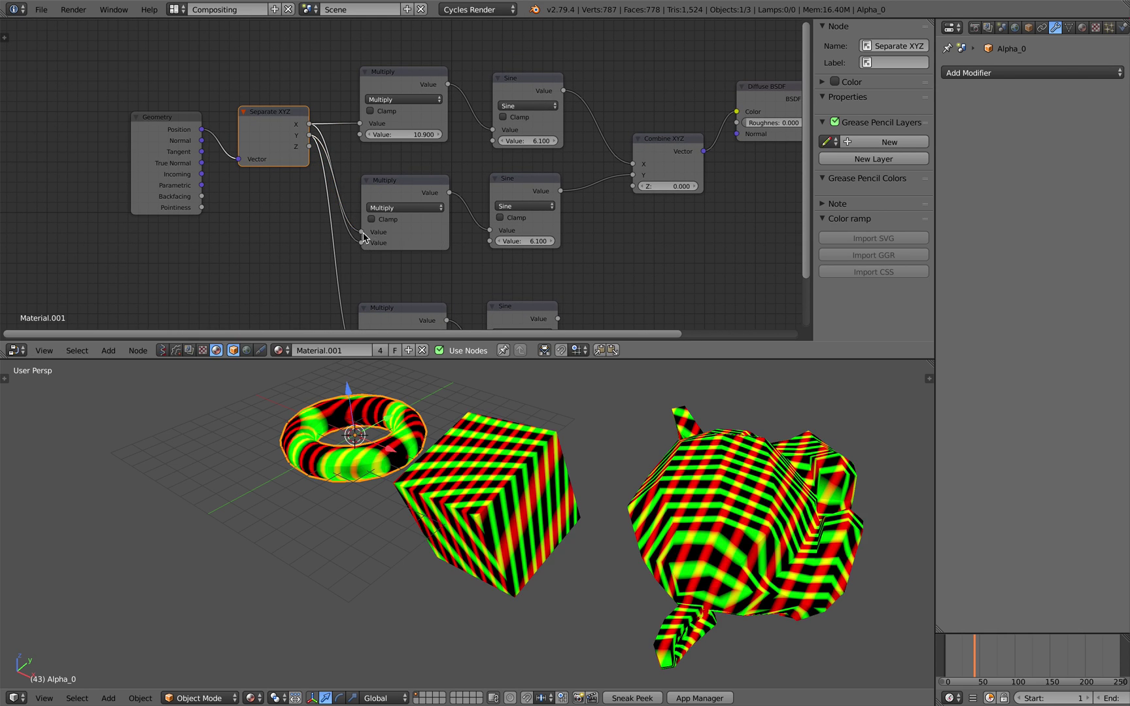
middle_click_drag(337, 232, 340, 161)
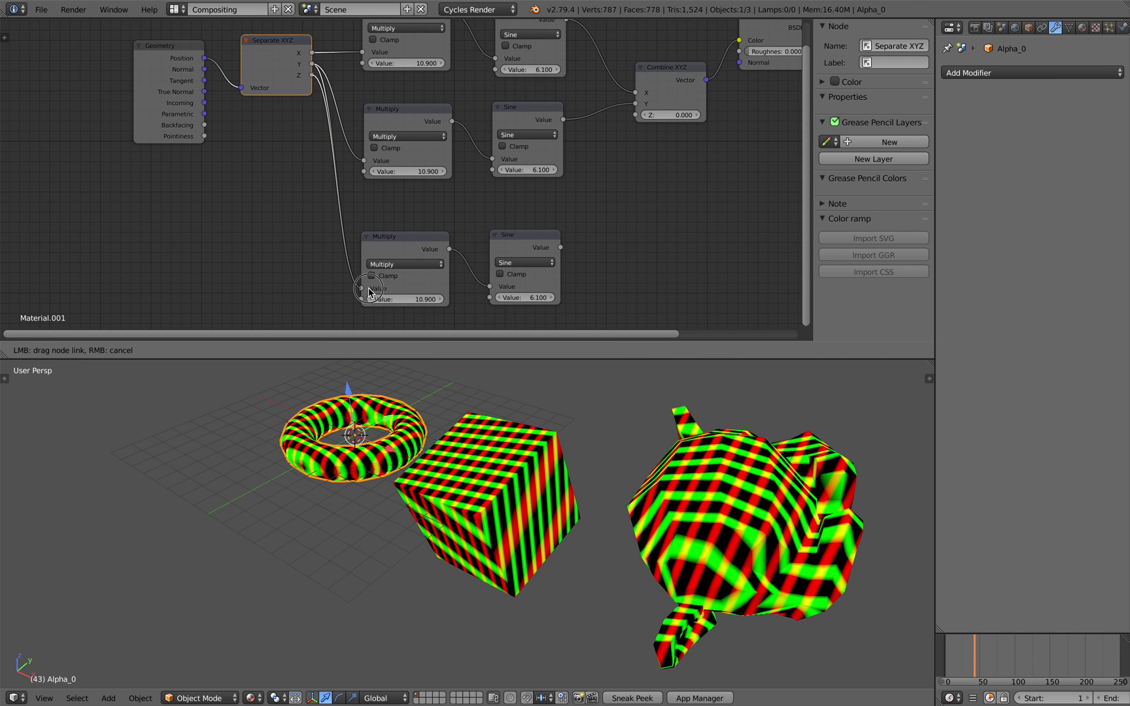
left_click_drag(369, 293, 365, 297)
Connect the third Sine node's output to Combine XYZ's Z input and save the file.
middle_click_drag(412, 251, 343, 251)
left_click_drag(493, 249, 567, 117)
middle_click_drag(598, 420, 598, 426)
key("ctrl+s")
left_click(598, 425)
middle_click_drag(412, 227, 437, 228)
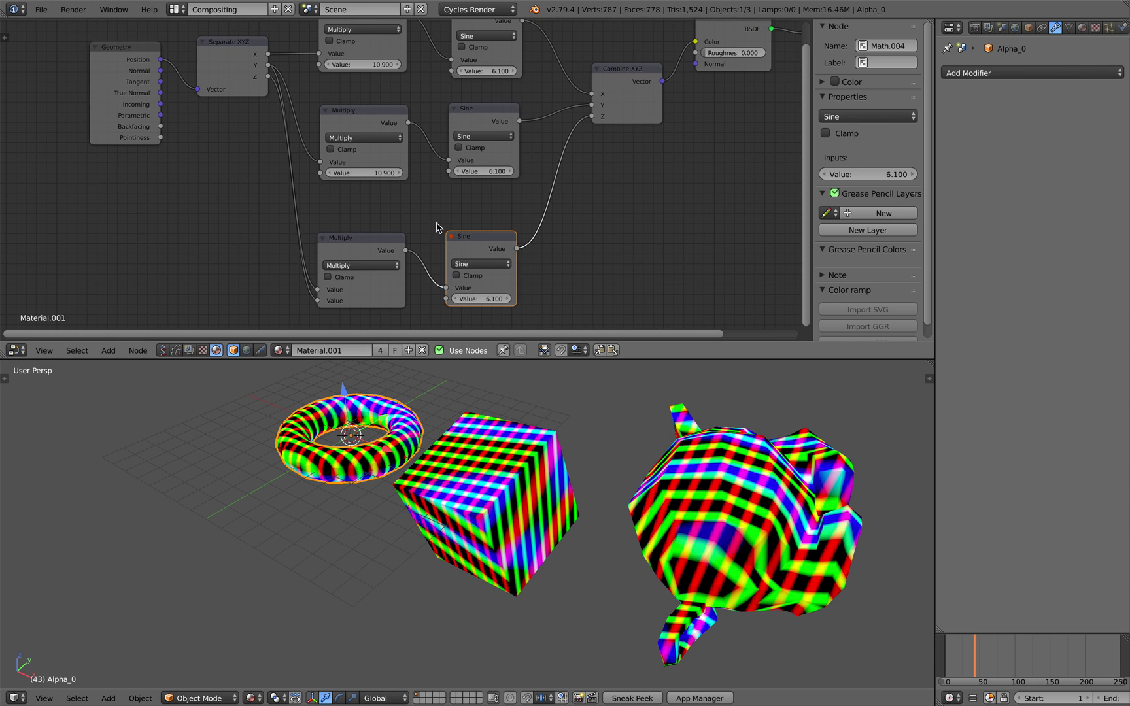
Leave only Z feeding the third Multiply, and set the Multiply values to 4.9 (third), 6.9 (second) and 9.3 (first).
mouse_move(315, 301)
left_mouse_down()
mouse_move(355, 302)
mouse_move(319, 301)
left_mouse_up()
left_click_drag(363, 172, 364, 110)
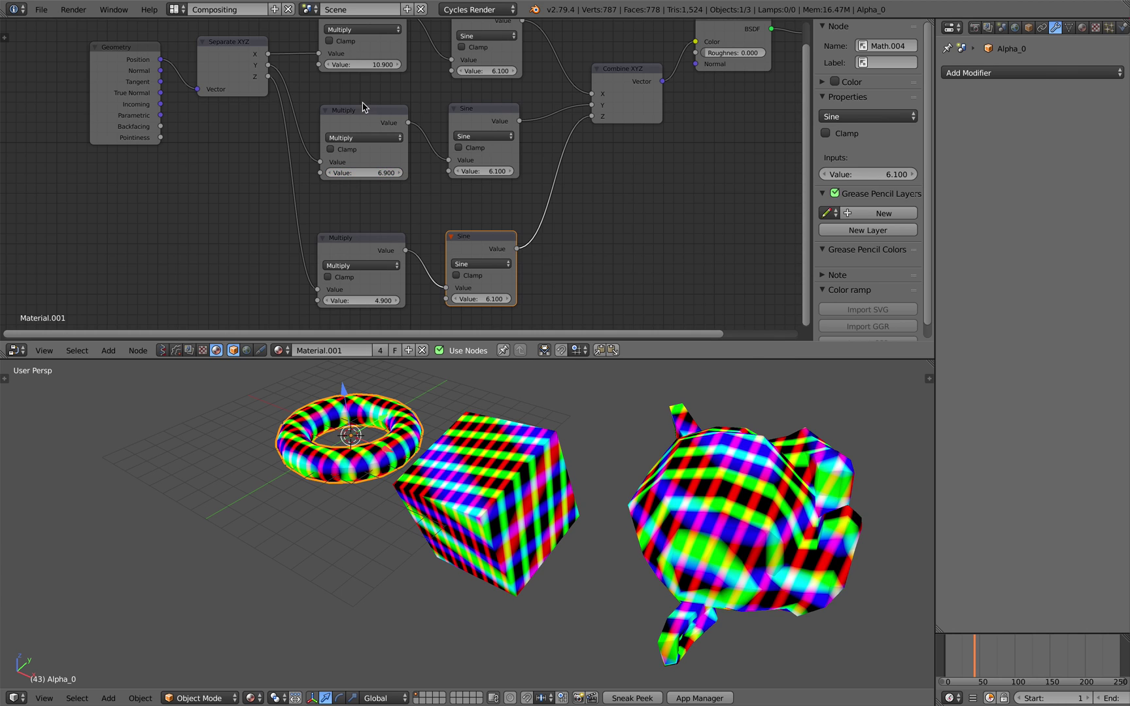
left_click_drag(362, 64, 339, 64)
middle_click_drag(589, 453, 540, 430)
Reposition the Geometry, Separate XYZ and lower two Multiply nodes into a tidier layout, and save the file.
middle_click_drag(276, 211, 284, 263)
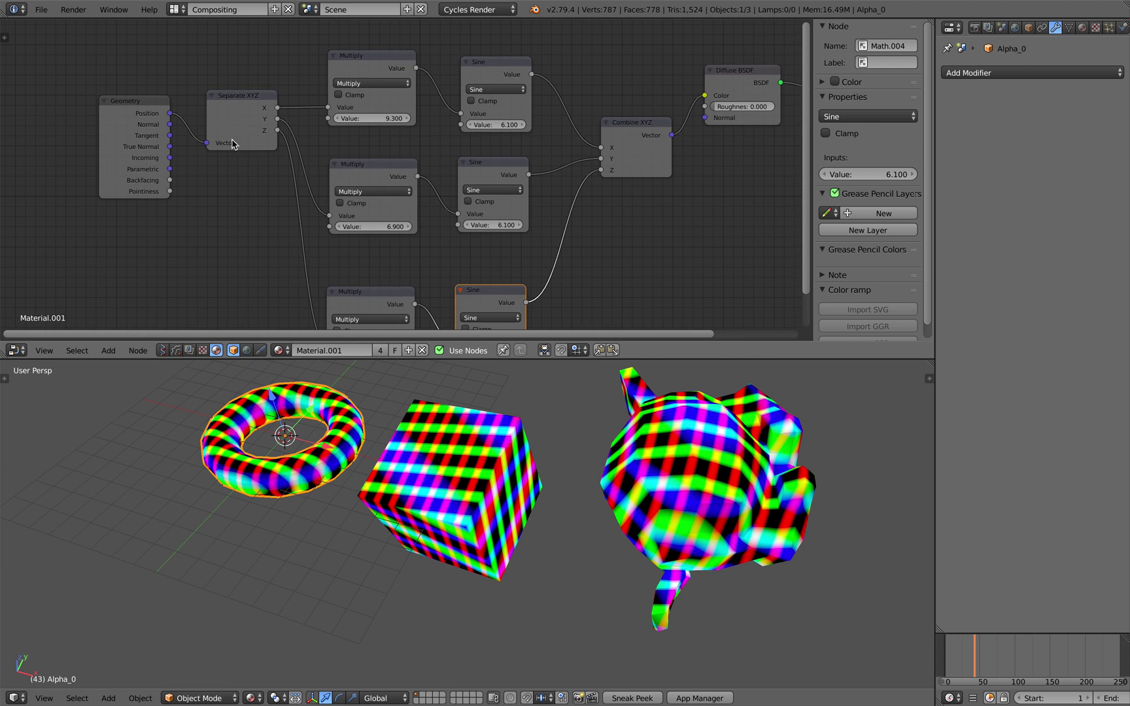
left_click_drag(237, 104, 229, 117)
left_click_drag(150, 111, 131, 111)
key("ctrl+s")
left_click(131, 113)
middle_click_drag(145, 136, 93, 114)
left_click_drag(320, 155, 311, 139)
left_click_drag(338, 267, 329, 231)
Tidy the positions of the Combine XYZ, Diffuse BSDF and lower two Sine nodes, and save the file.
middle_click_drag(561, 189, 432, 215)
left_click_drag(558, 84, 559, 101)
left_click_drag(685, 78, 734, 98)
left_click_drag(535, 104, 545, 105)
left_click_drag(441, 147, 436, 127)
key("ctrl+s")
left_click(430, 138)
middle_click_drag(430, 138, 534, 122)
left_click_drag(427, 282, 426, 247)
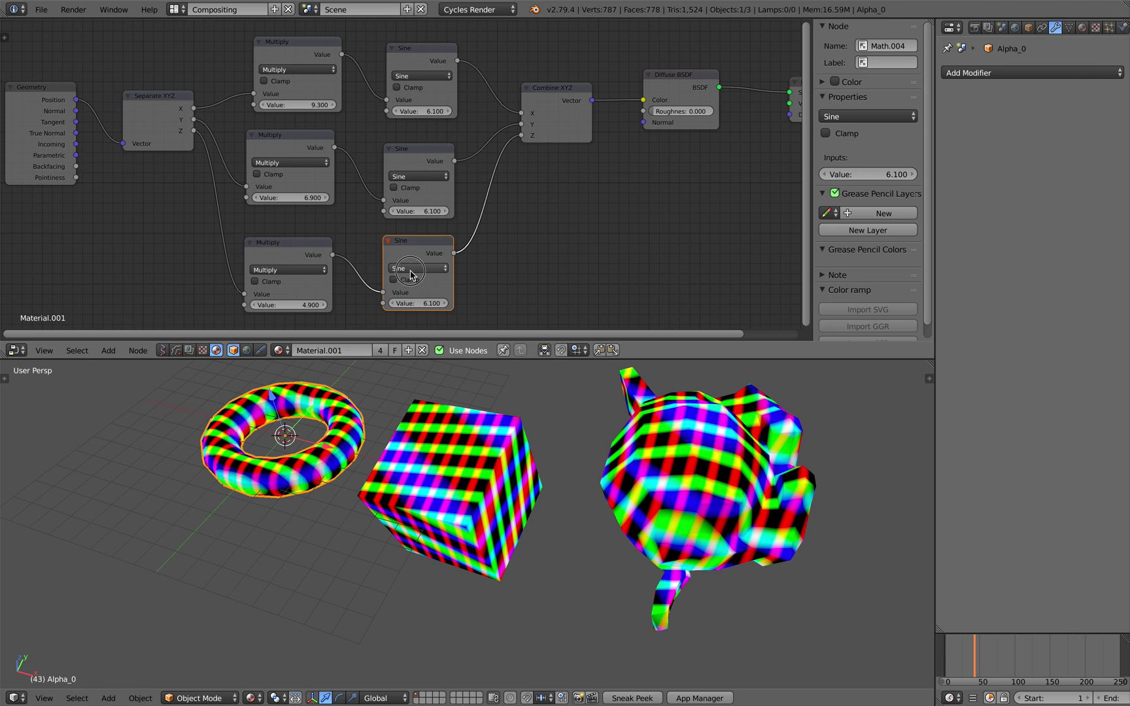
Try the Cosine, Tangent and Arctangent operations on the third Sine node, and restore Sine.
left_click(412, 269)
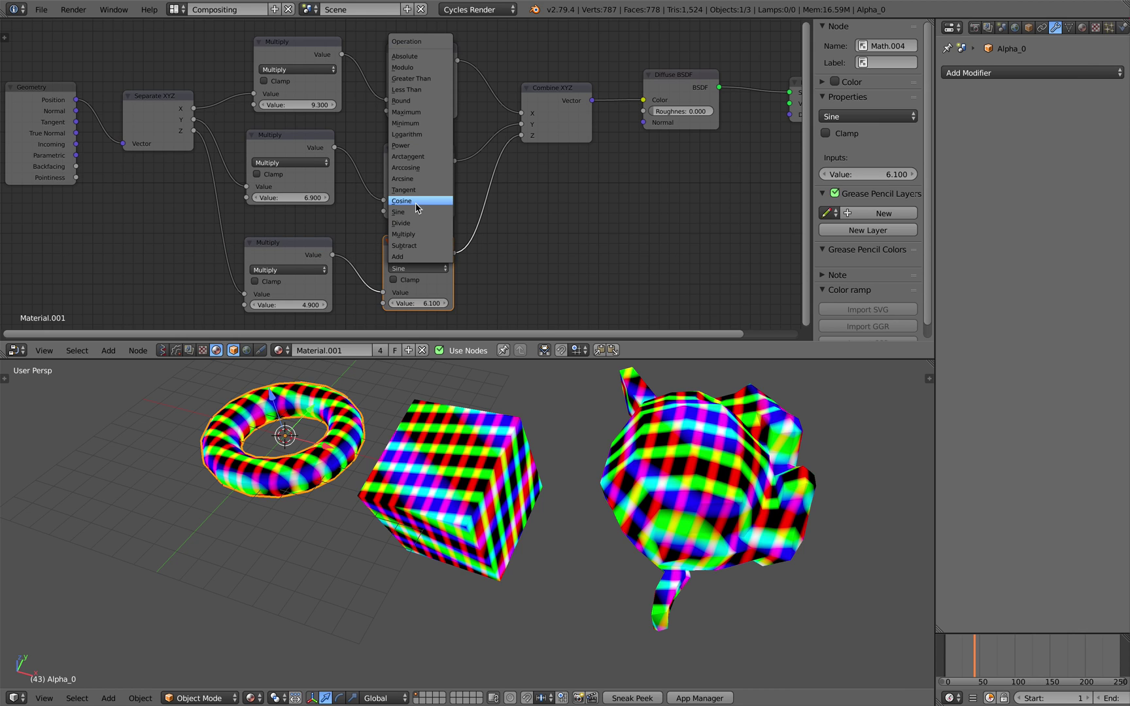
left_click(415, 202)
left_click(424, 267)
left_click(420, 201)
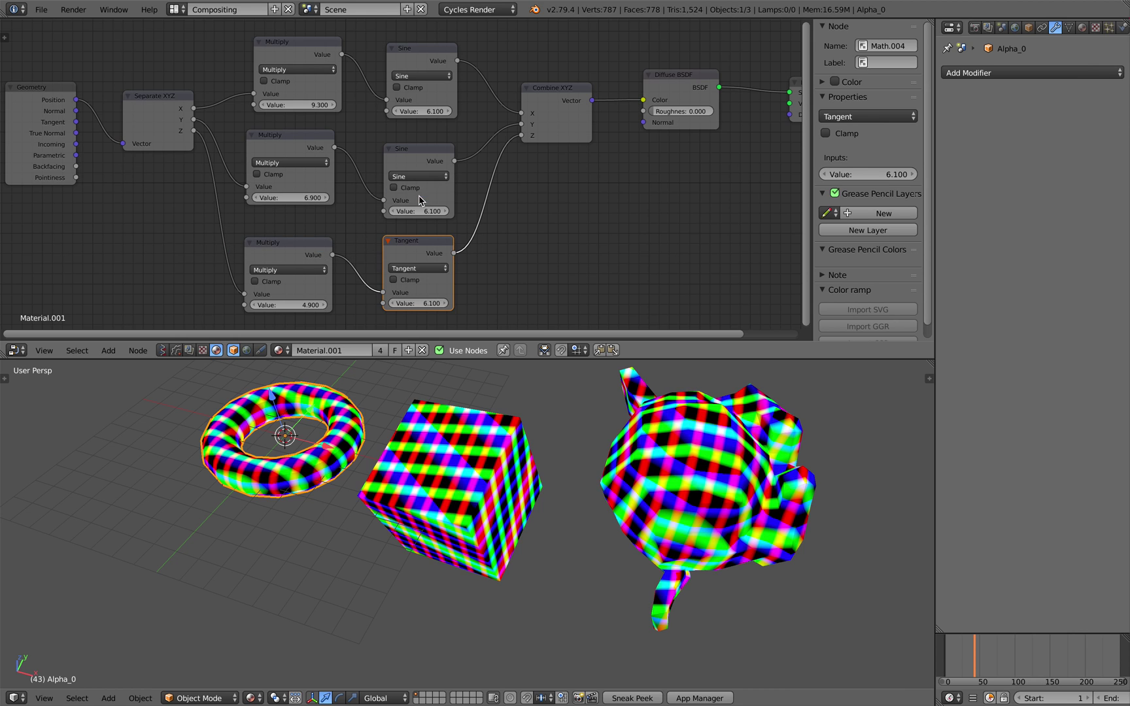
scroll(429, 269, "down", 3, "ctrl")
left_click(430, 269)
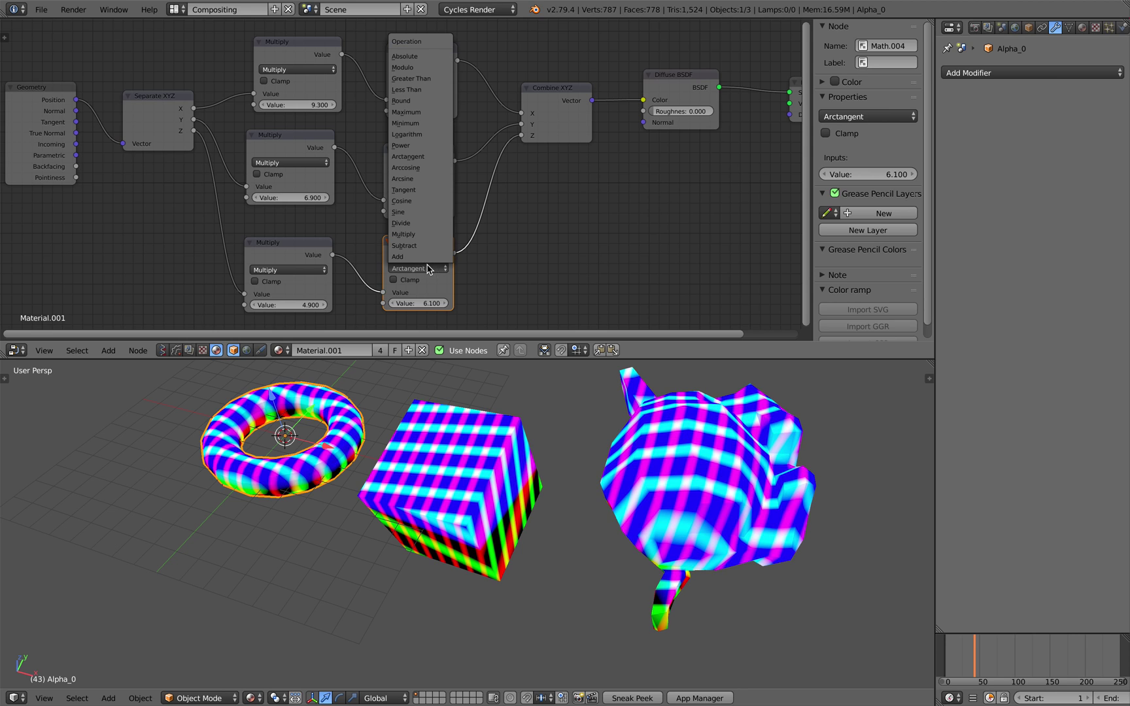
left_click(424, 213)
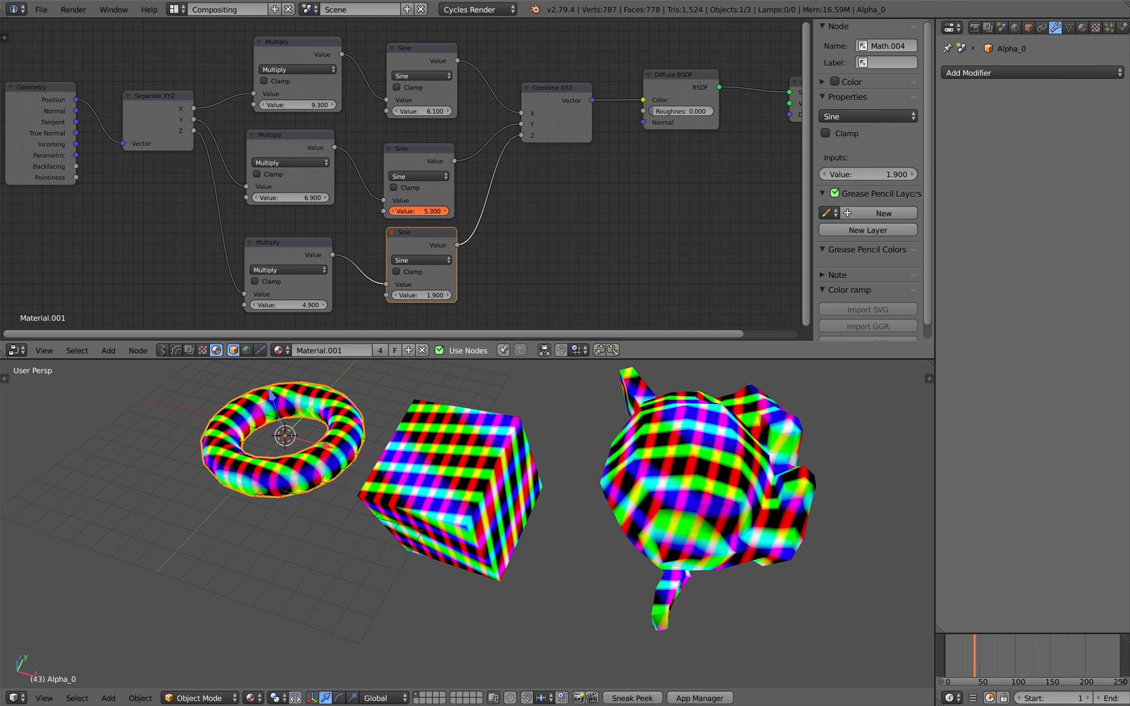
Set the values of the first and second Sine nodes to 3.3 and 4.3, and save the file.
left_click_drag(422, 112, 435, 112)
middle_click_drag(408, 135, 497, 144)
key("ctrl+s")
left_click(497, 144)
Compare the Geometry node's Normal and Position outputs as the Separate XYZ input, ending with Normal linked.
mouse_move(219, 129)
left_mouse_down()
mouse_move(192, 142)
mouse_move(202, 151)
left_mouse_up()
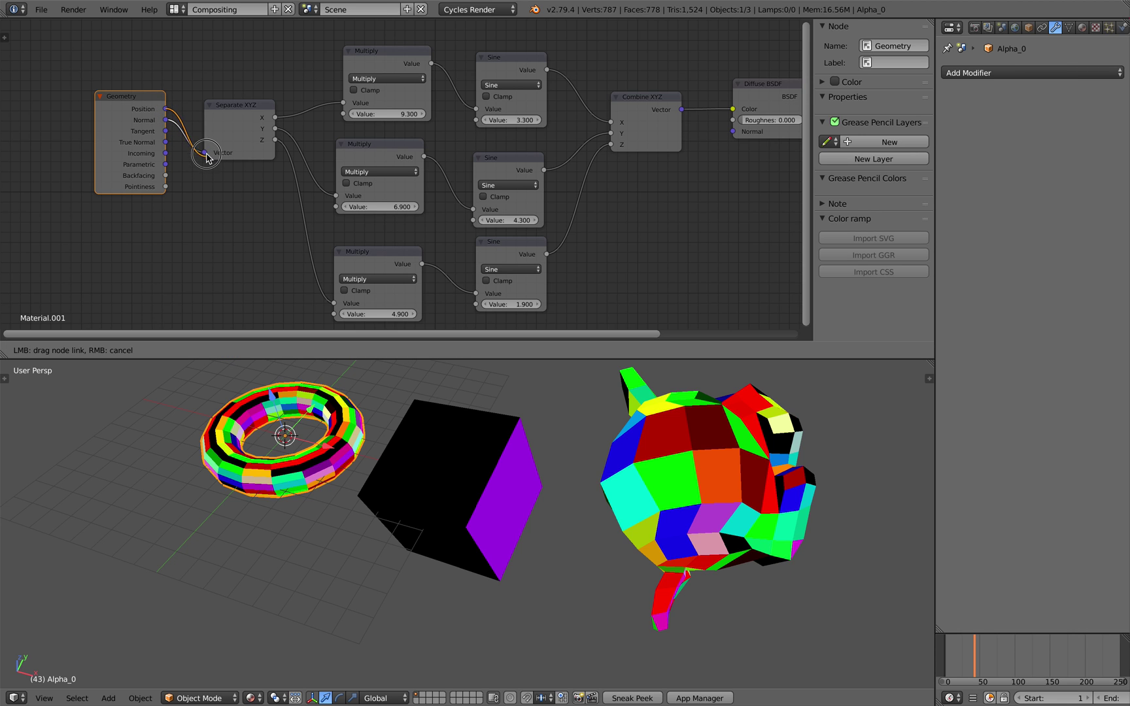
left_click_drag(247, 205, 225, 195)
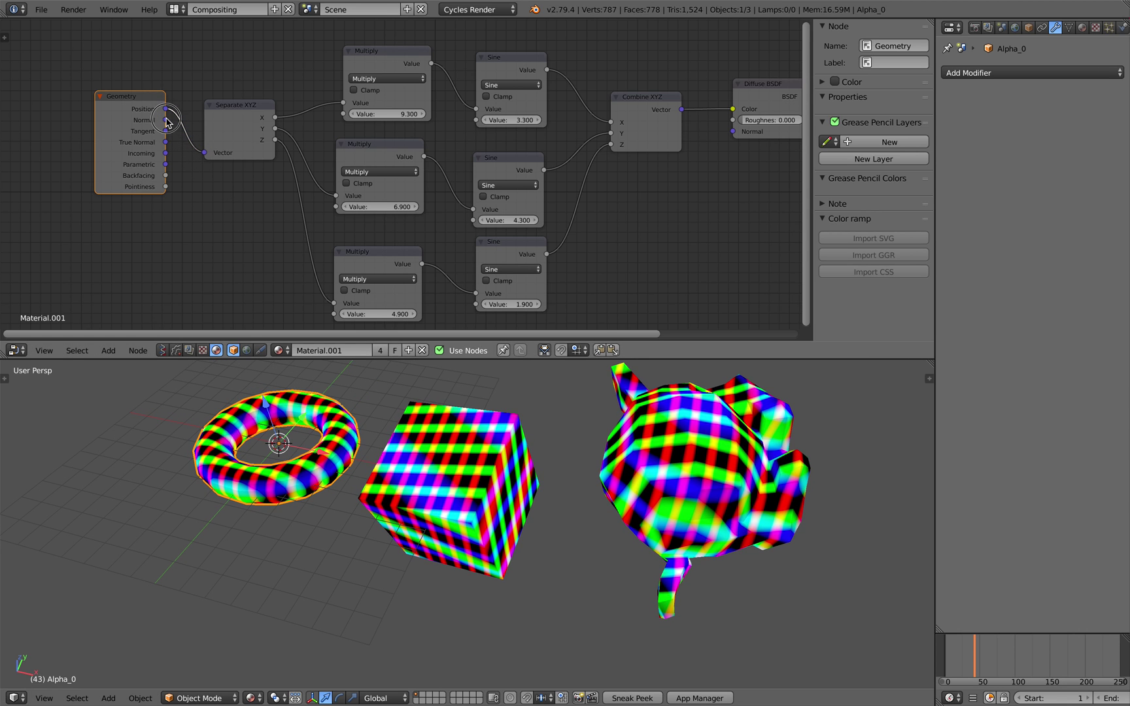
left_click_drag(167, 120, 205, 152)
mouse_move(550, 489)
middle_mouse_down()
mouse_move(550, 454)
mouse_move(557, 473)
middle_mouse_up()
Select the cube, save the file, and turn the cube freely with a trackball rotation.
right_click(475, 470)
key("ctrl+s")
middle_click_drag(475, 470, 494, 471)
left_click(473, 477)
key("r")
key("r")
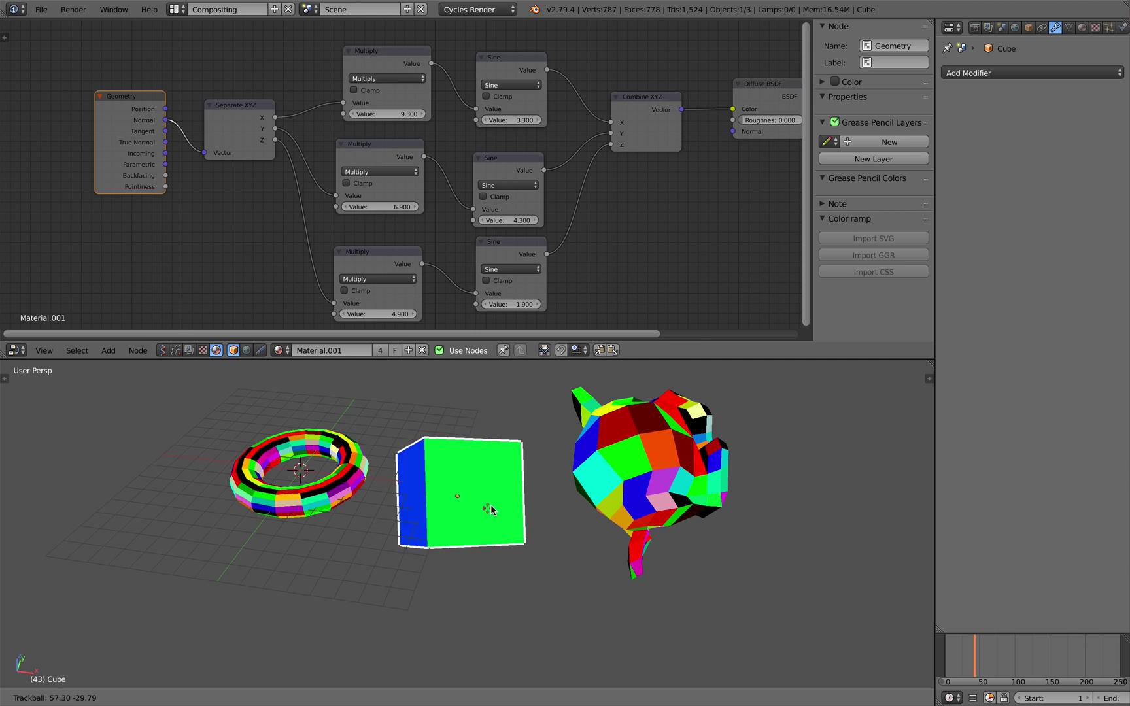
left_click(513, 470)
Rotate the cube further so that it stands tilted on one corner.
right_click(499, 475)
key("r")
left_click(497, 464)
middle_click_drag(497, 465, 485, 470)
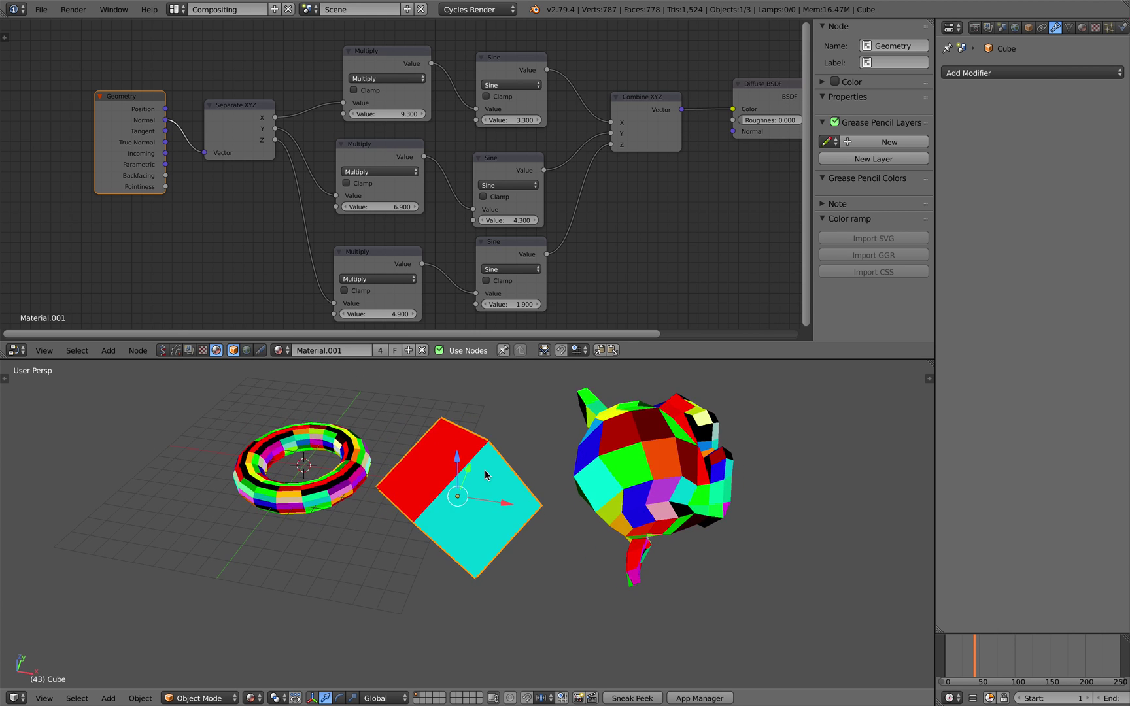
key("r")
left_click(480, 486)
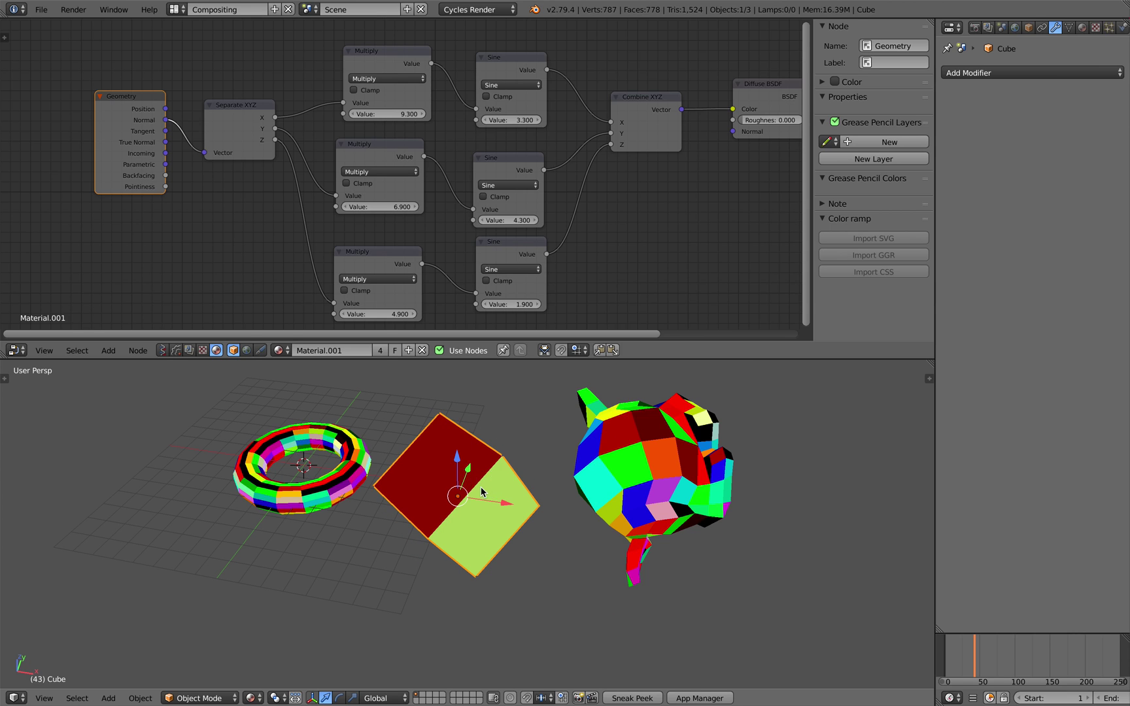
Add a Subdivision Surface modifier with 3 view subdivisions to the cube, and deselect all objects.
left_click(989, 73)
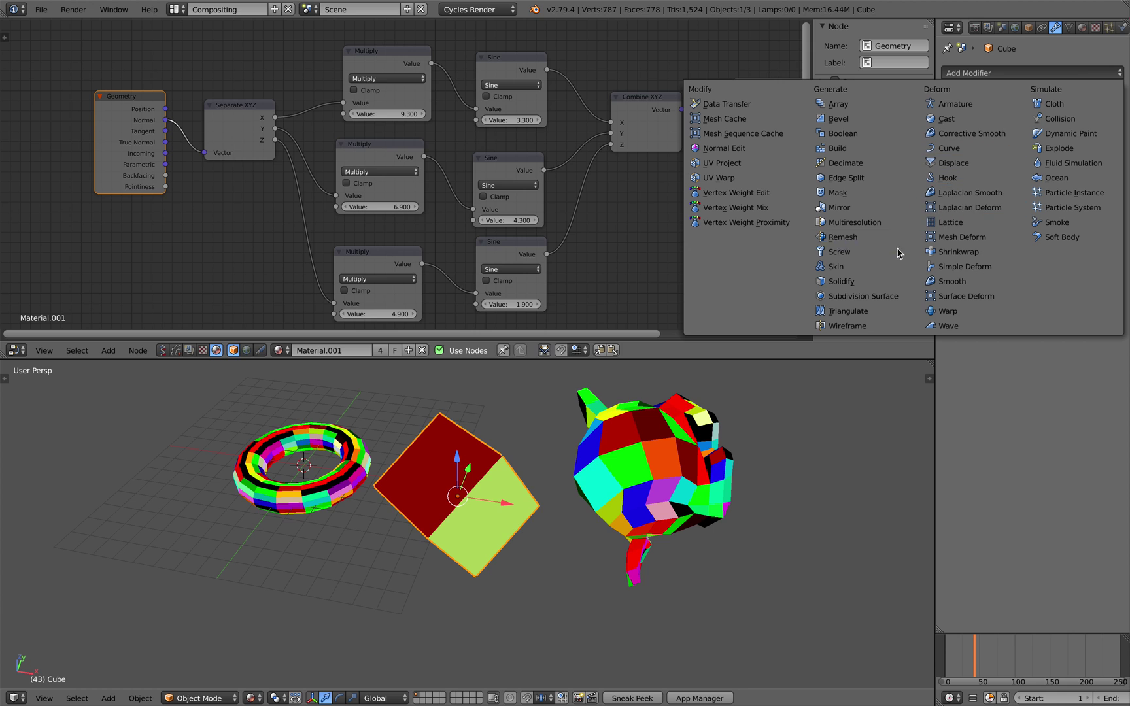
left_click(882, 296)
left_click(1025, 162)
scroll(644, 498, "up", 1)
middle_click_drag(643, 497, 605, 491)
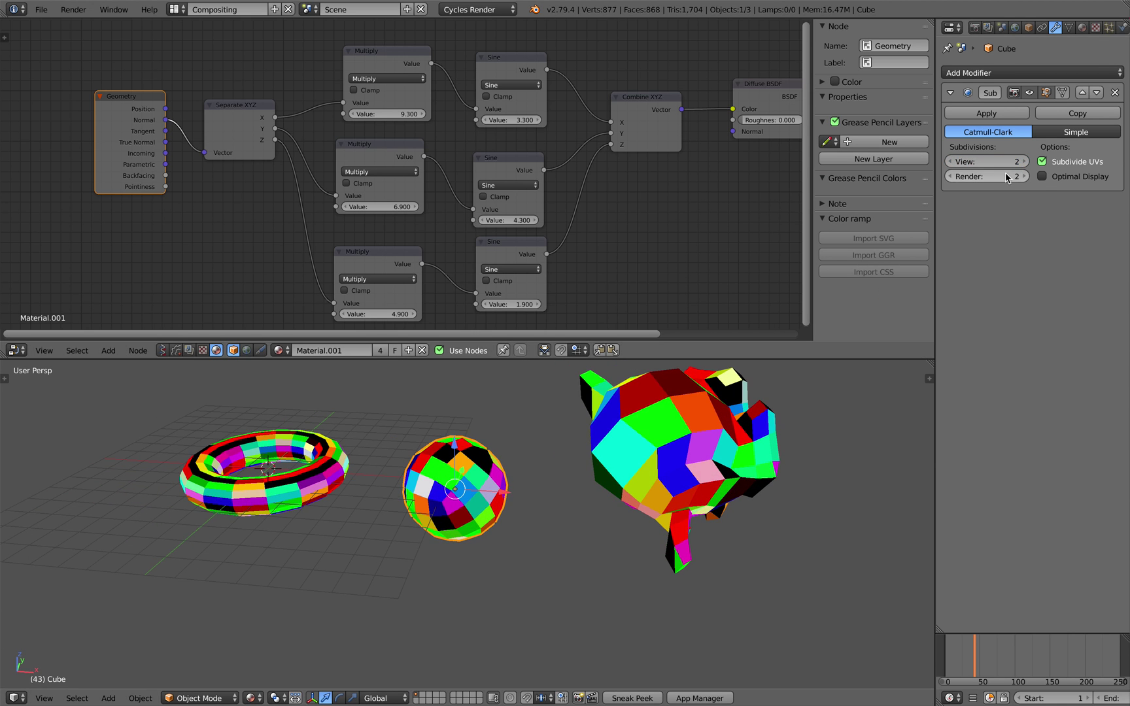
left_click(1024, 161)
middle_click_drag(739, 391, 677, 442, "shift")
key("a")
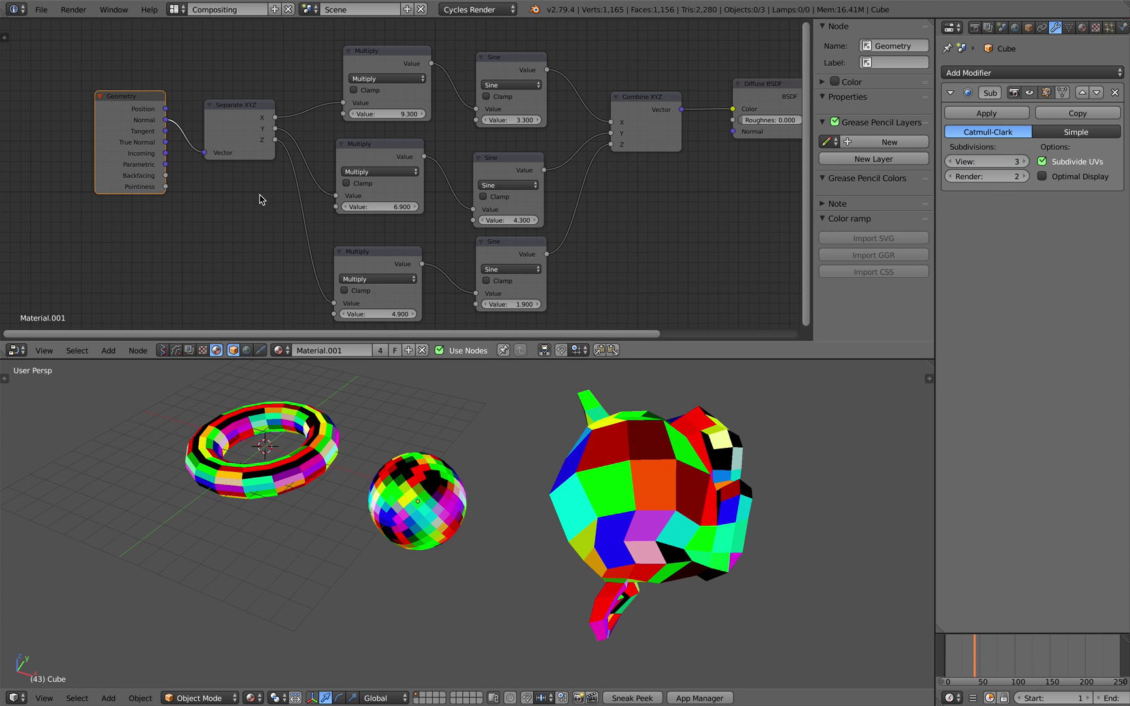
Link the Geometry node's Position output back into the Separate XYZ node's Vector input.
middle_click_drag(265, 198, 258, 198)
mouse_move(128, 112)
left_mouse_down()
mouse_move(93, 116)
mouse_move(198, 153)
left_mouse_up()
mouse_move(386, 402)
middle_mouse_down()
mouse_move(371, 425)
mouse_move(367, 409)
middle_mouse_up()
middle_click_drag(393, 270, 385, 272)
middle_click_drag(506, 223, 499, 220)
Switch to the browser and read the JoyOfVex2 page on length, sine and code style down to its exercises.
key("ctrl+Right")
scroll(251, 397, "down", 10)
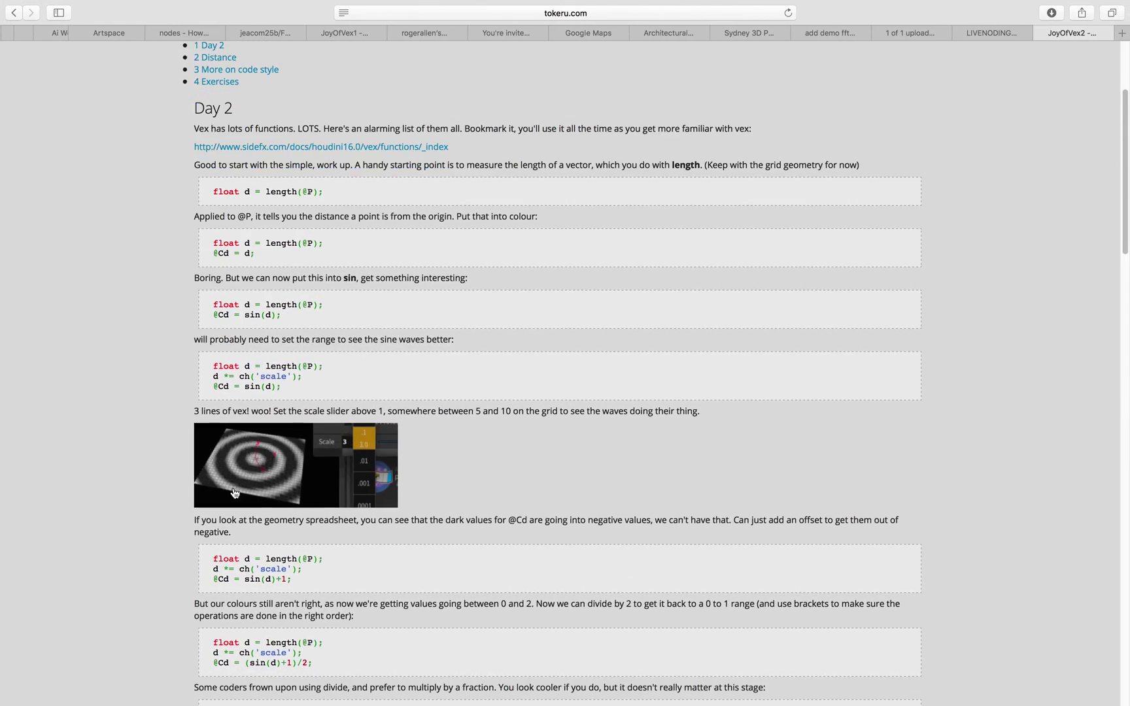
scroll(318, 440, "down", 20)
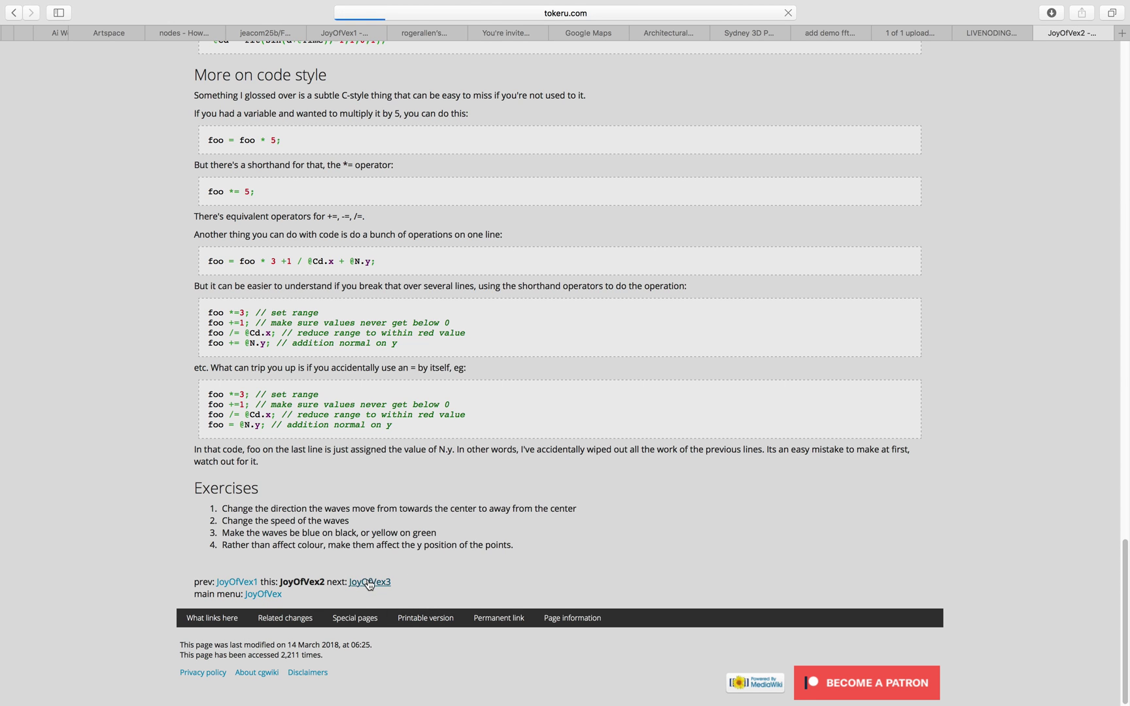
Open the JoyOfVex3 page and look through its wave, clamp and fit examples down to the exercises.
scroll(370, 585, "up", 7)
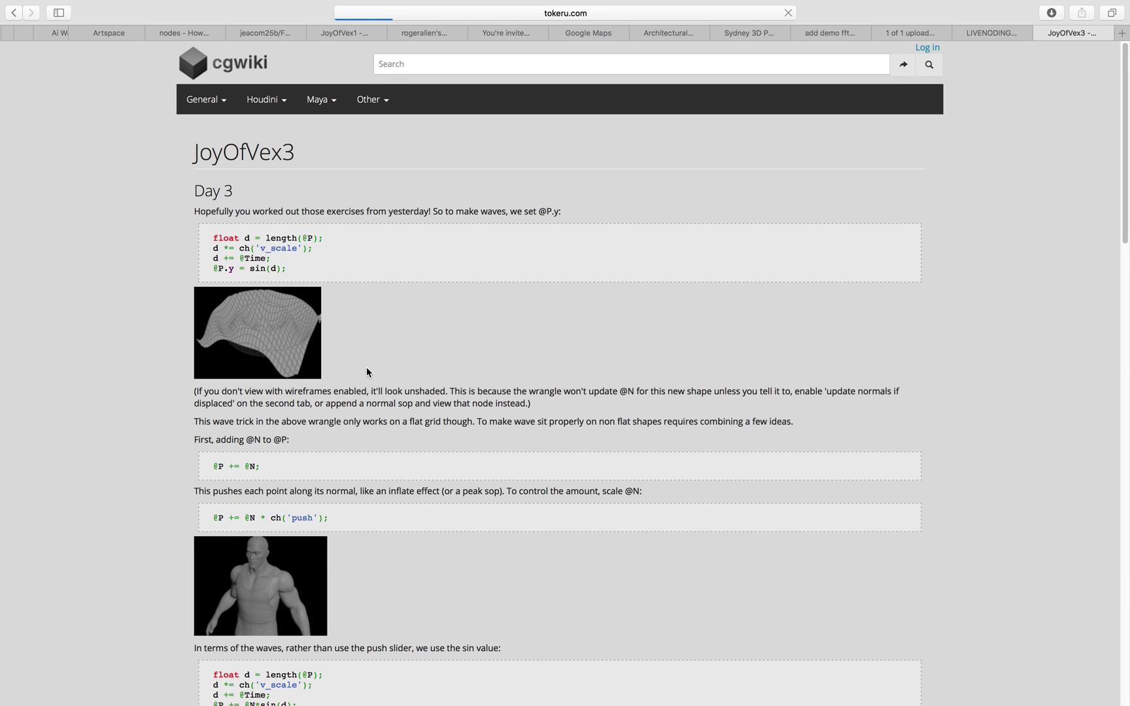
scroll(350, 354, "down", 20)
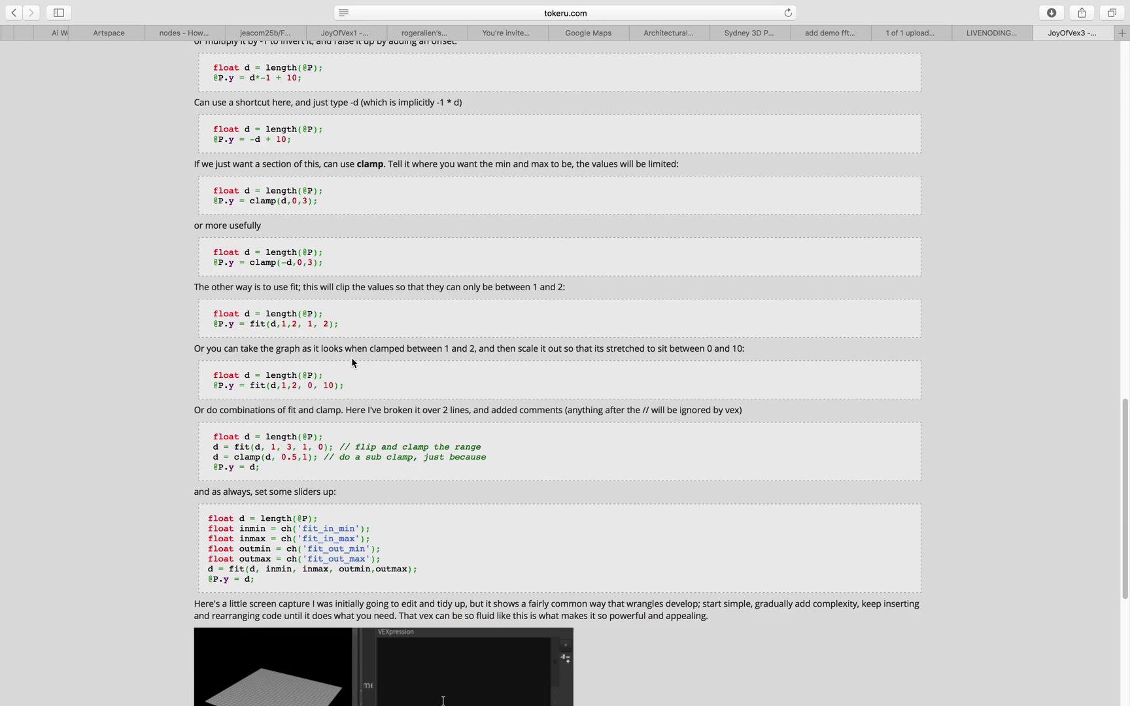
scroll(354, 365, "up", 20)
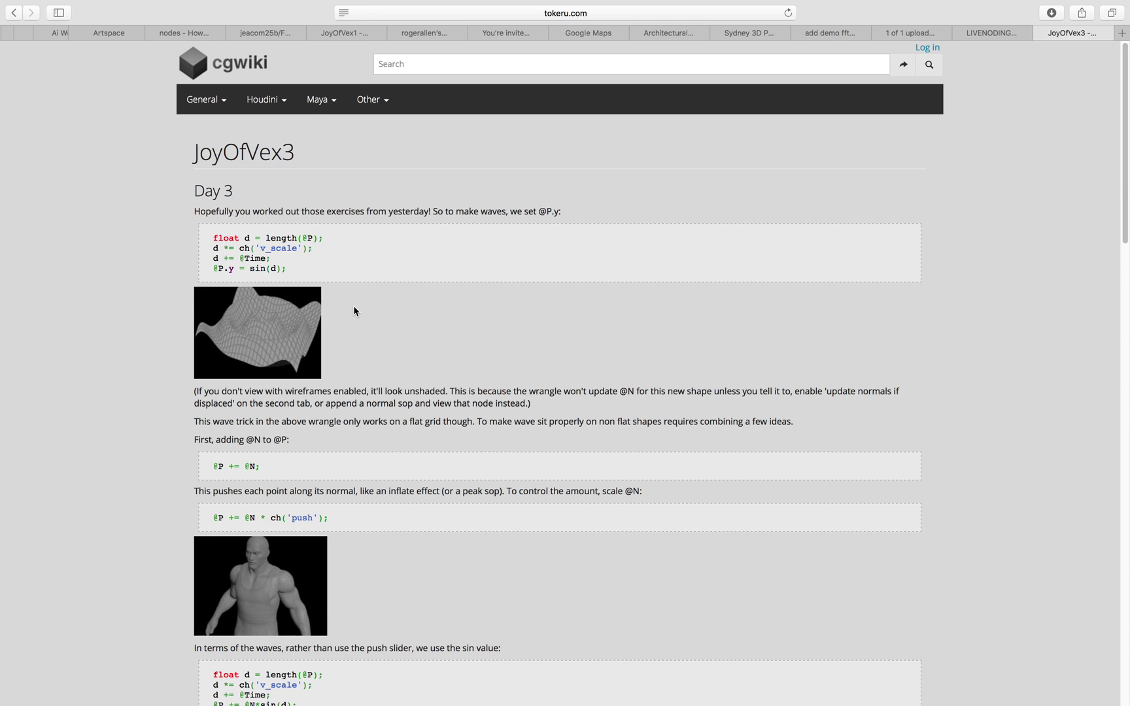
scroll(353, 306, "down", 15)
scroll(401, 423, "down", 15)
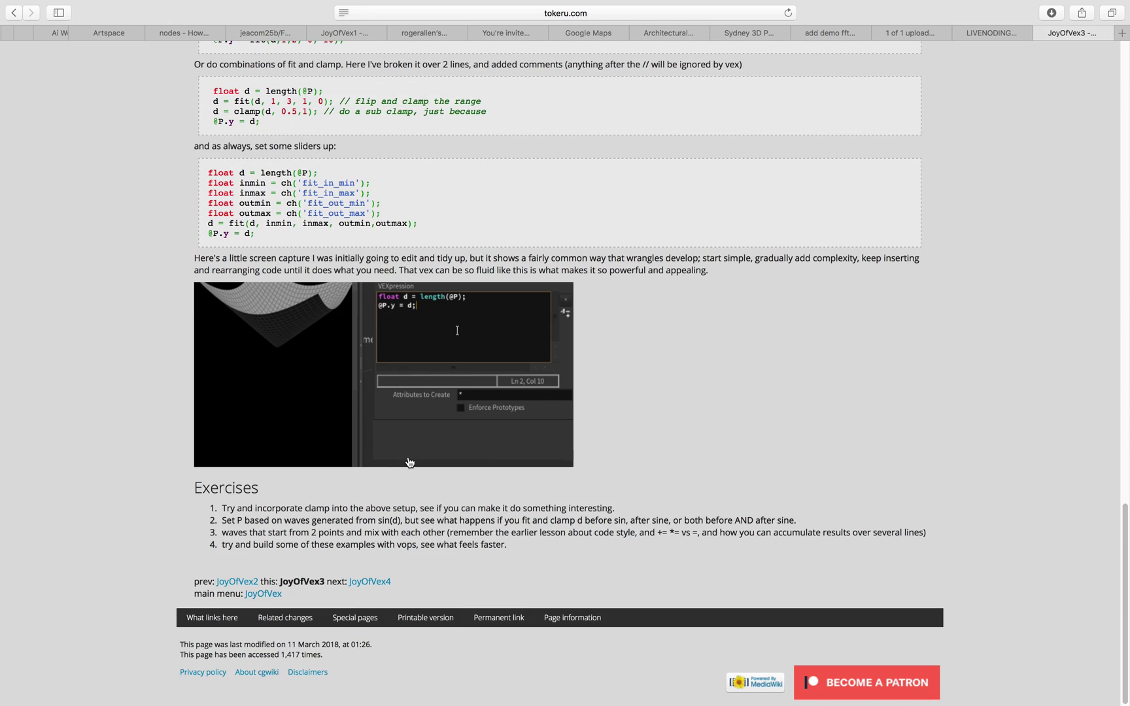
Return to the JoyOfVex2 page and review the length and sine colour examples.
left_click(237, 581)
scroll(320, 480, "down", 10)
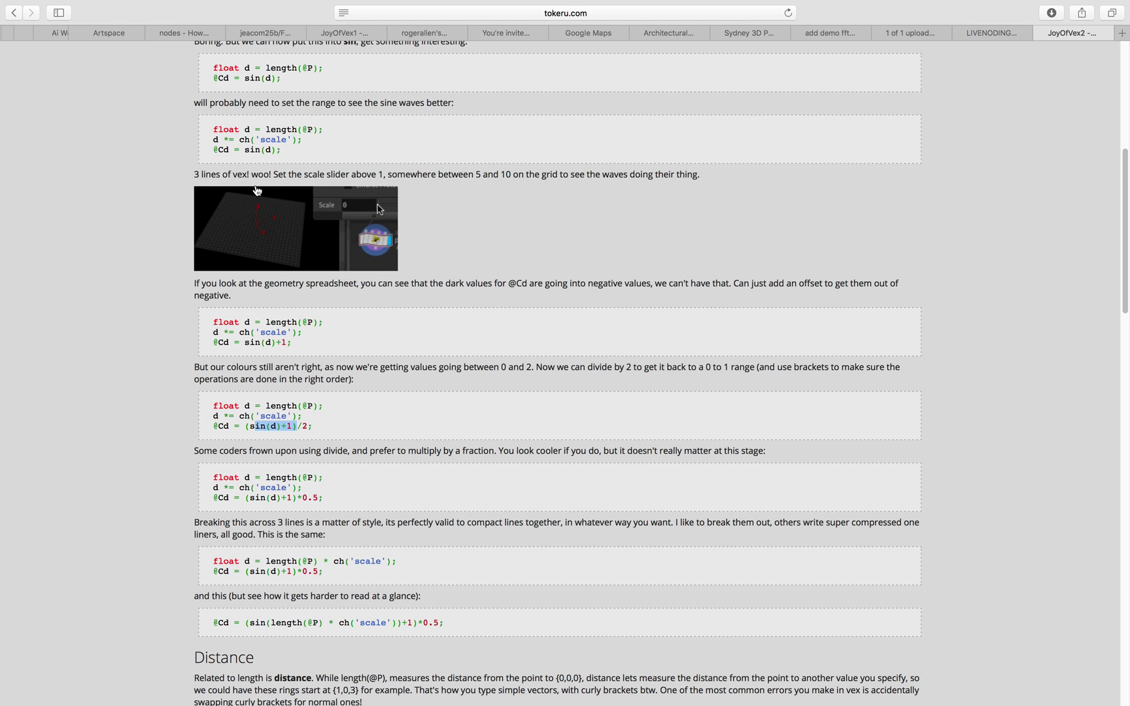
scroll(257, 190, "down", 4)
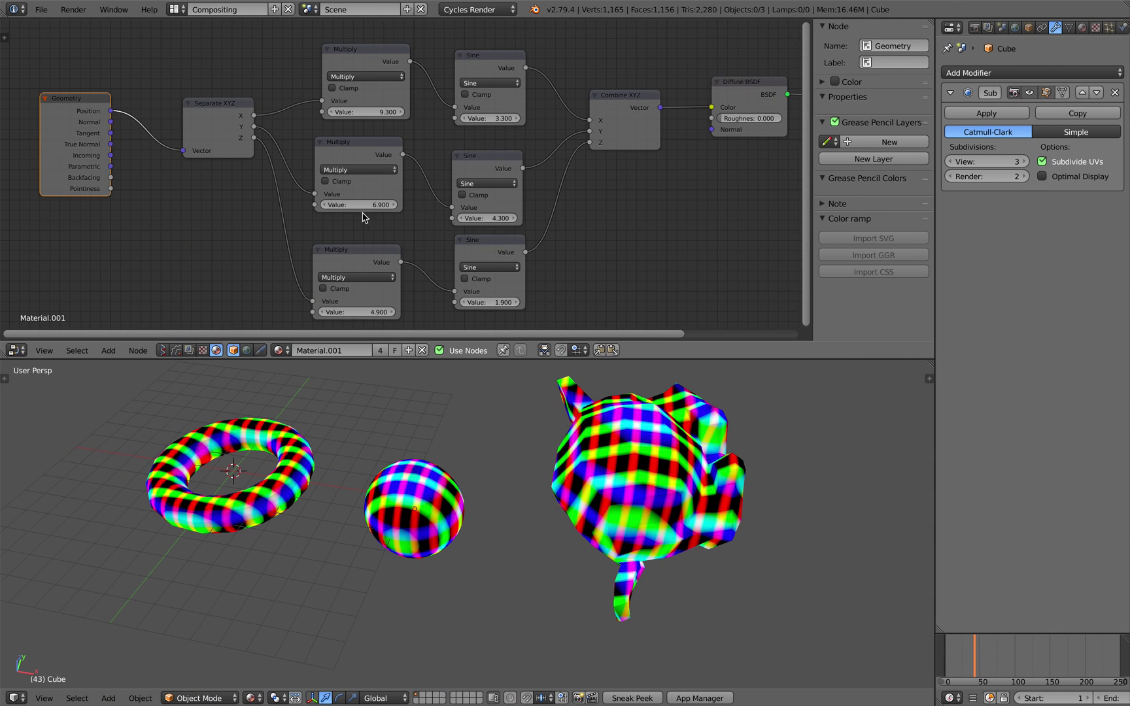
In Blender, save the file and space the Separate XYZ and Geometry nodes apart to leave room between them.
scroll(365, 218, "down", 2)
left_click_drag(203, 121, 186, 126)
key("ctrl+s")
left_click(188, 125)
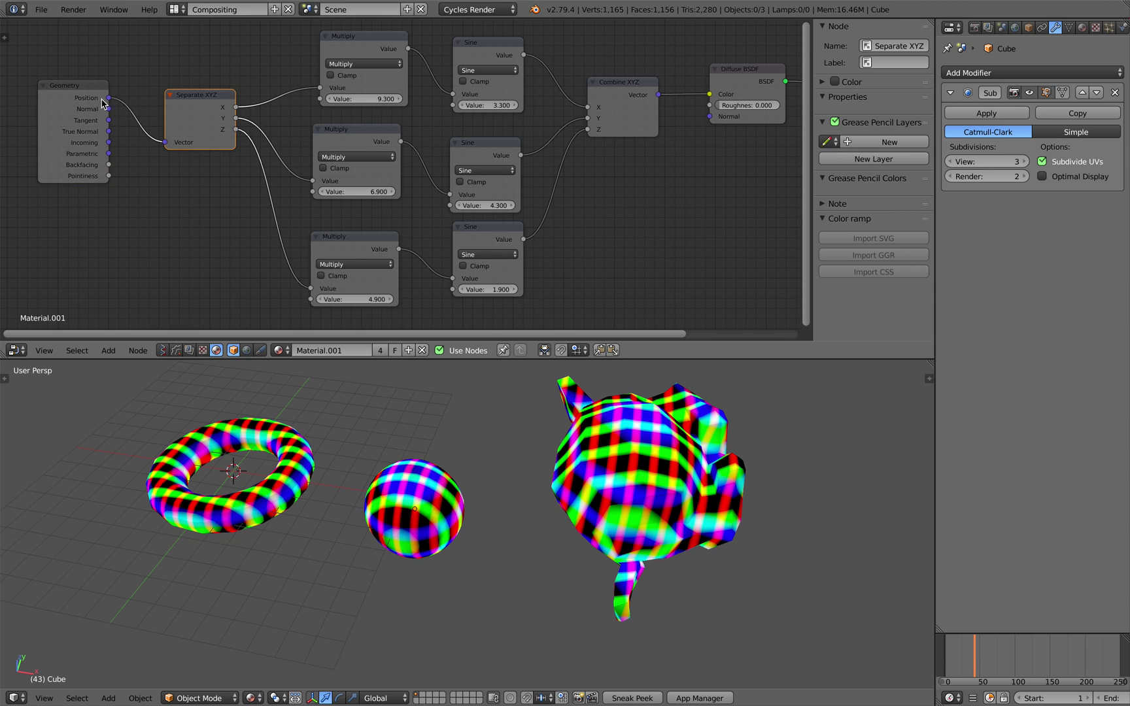
left_click_drag(100, 98, 76, 98)
middle_click_drag(204, 171, 246, 150)
left_click_drag(100, 74, 78, 110)
Insert a Vector Math node set to Add on the link between the Geometry and Separate XYZ nodes.
key("shift+a")
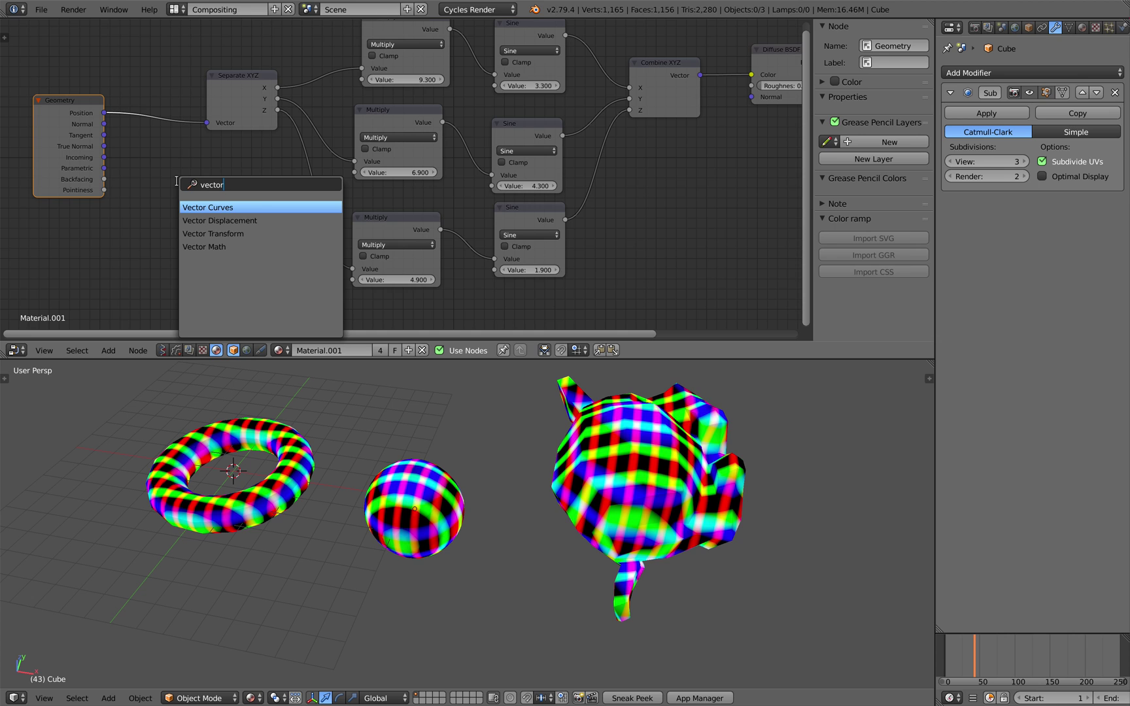
key("Return")
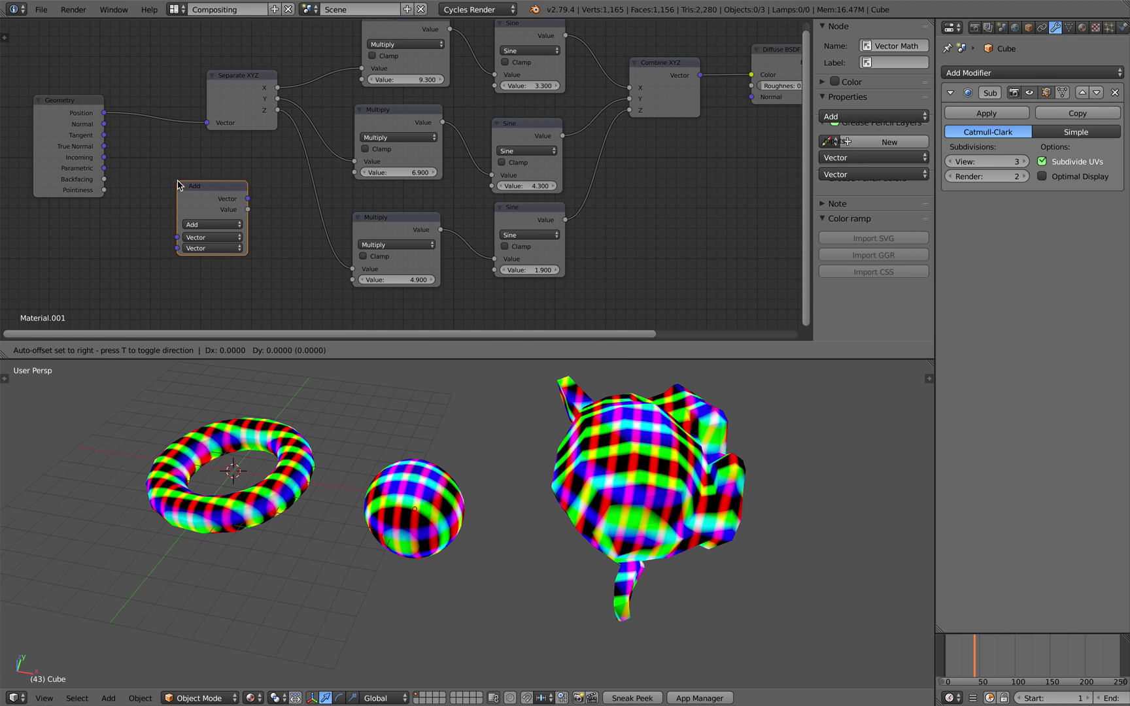
left_click(157, 122)
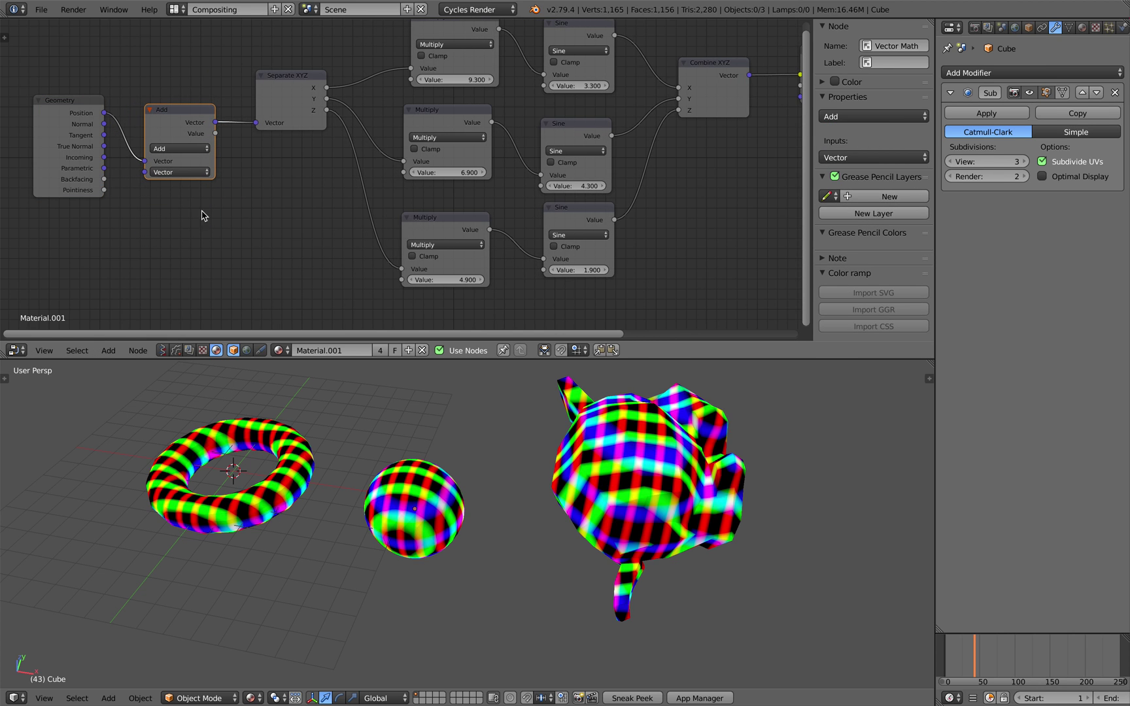
middle_click_drag(134, 215, 254, 191)
key("shift+a")
left_click_drag(303, 161, 327, 181)
left_click_drag(303, 170, 321, 170)
Widen the node editor, hide its properties sidebar, and tidy the Material Output, Diffuse BSDF and Geometry nodes.
middle_click_drag(683, 220, 466, 220)
middle_click_drag(676, 183, 674, 203)
left_click_drag(821, 141, 964, 170)
middle_click_drag(868, 170, 811, 200)
left_click_drag(890, 124, 845, 151)
left_click_drag(740, 103, 720, 116)
middle_click_drag(289, 165, 401, 159)
left_click_drag(105, 139, 94, 127)
middle_click_drag(340, 190, 313, 187)
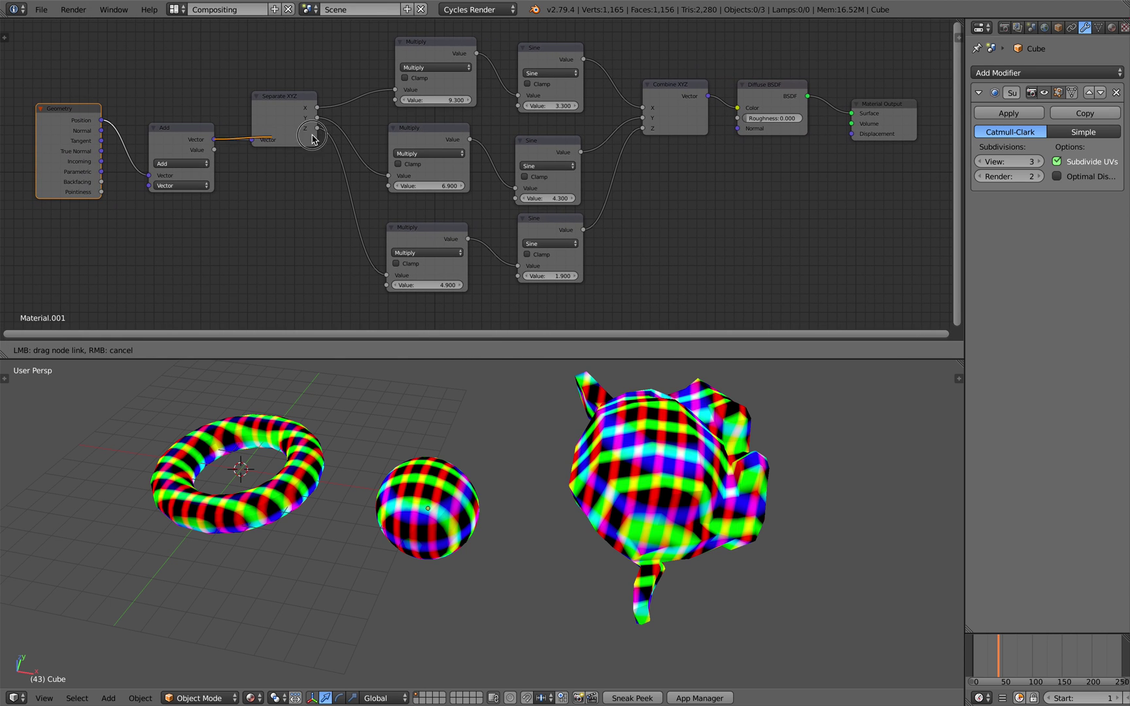
left_click_drag(332, 271, 353, 308)
Give the 3D view more height at the node editor's expense, and save over the existing file.
middle_click_drag(407, 418, 388, 472)
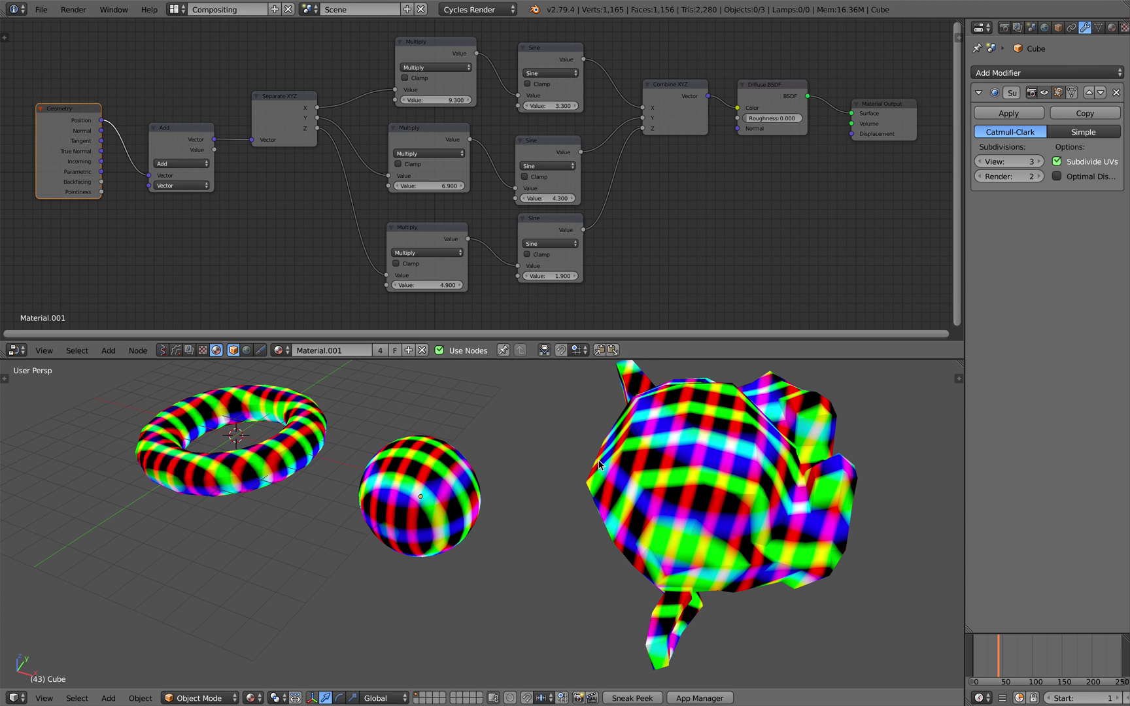
left_click_drag(644, 359, 632, 330)
mouse_move(630, 414)
middle_mouse_down()
mouse_move(589, 390)
mouse_move(629, 415)
middle_mouse_up()
key("ctrl+s")
middle_click_drag(698, 175, 587, 188)
key("ctrl+s")
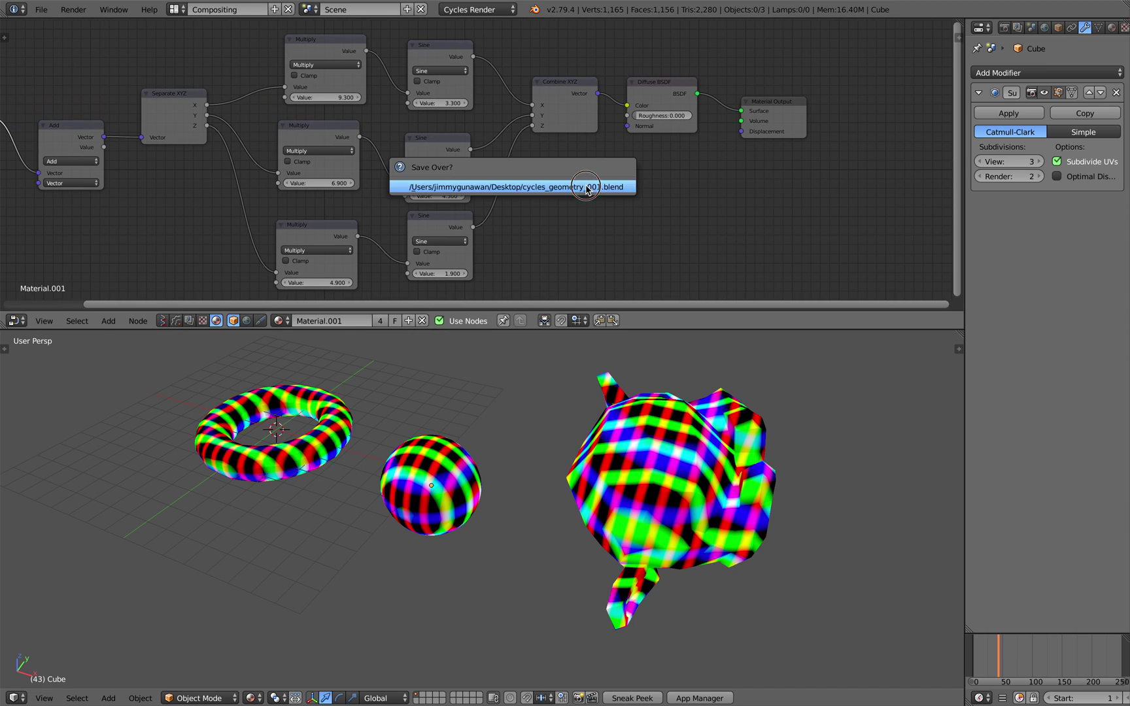
left_click(595, 185)
Move the Material Output node lower and farther from the Diffuse BSDF, and save the file again.
left_click_drag(775, 120, 795, 161)
key("ctrl+s")
left_click(796, 163)
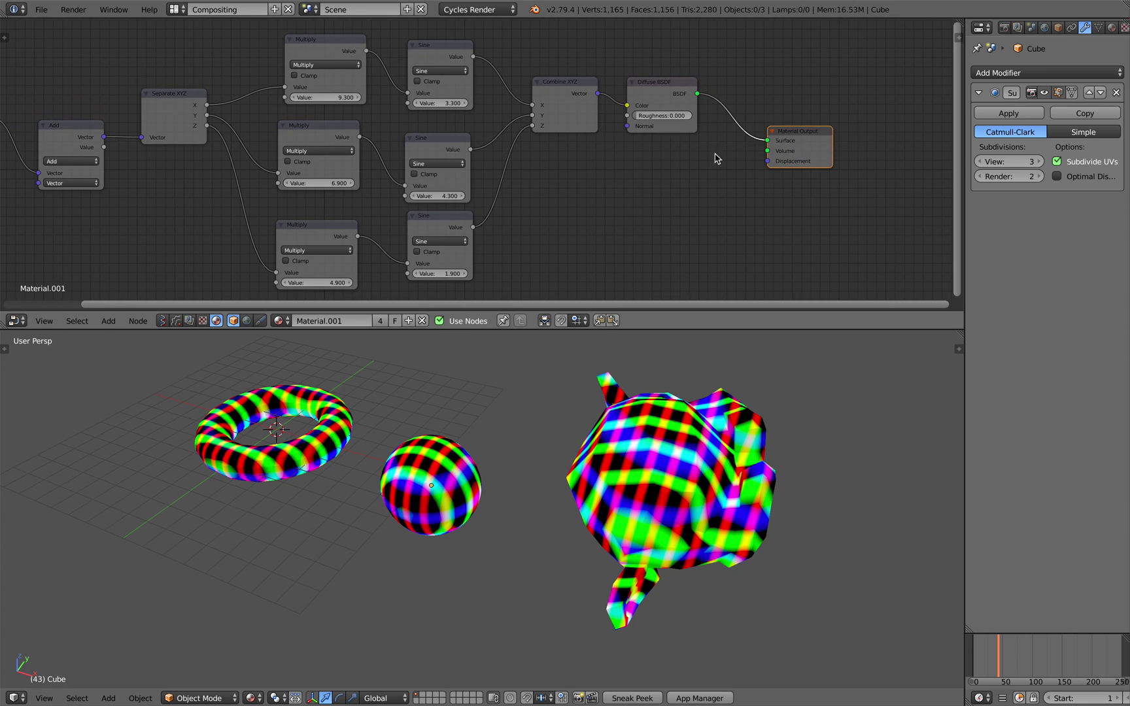
Link the Combine XYZ node's Vector output to the Material Output's Displacement input.
scroll(714, 156, "up", 1)
left_click_drag(588, 76, 793, 149)
scroll(701, 398, "up", 3)
middle_click_drag(701, 398, 696, 404)
Lower the Combine XYZ node, link the first Sine node's value to the Material Output's Displacement, and save the file.
left_click_drag(570, 115, 568, 157)
scroll(562, 164, "down", 1)
left_click_drag(475, 44, 560, 88)
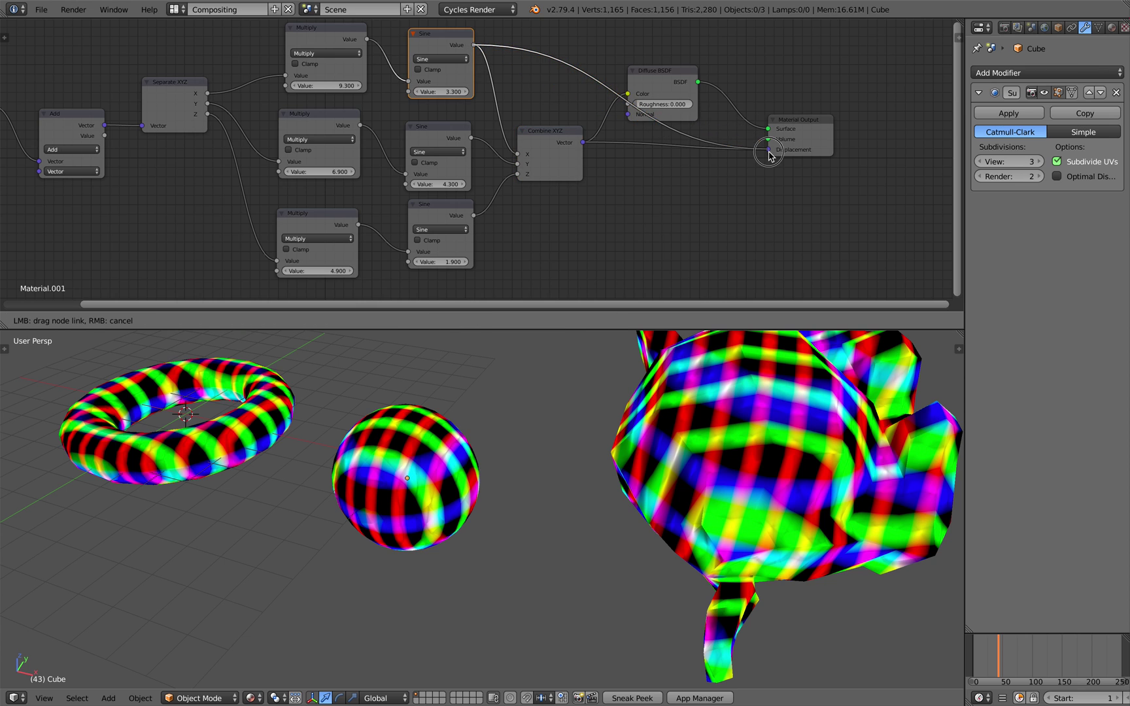
left_click_drag(769, 152, 770, 151)
key("ctrl+s")
left_click(666, 432)
Switch the 3D view's shading to Rendered to preview the displaced objects.
middle_click_drag(666, 445, 622, 456)
scroll(625, 445, "down", 2)
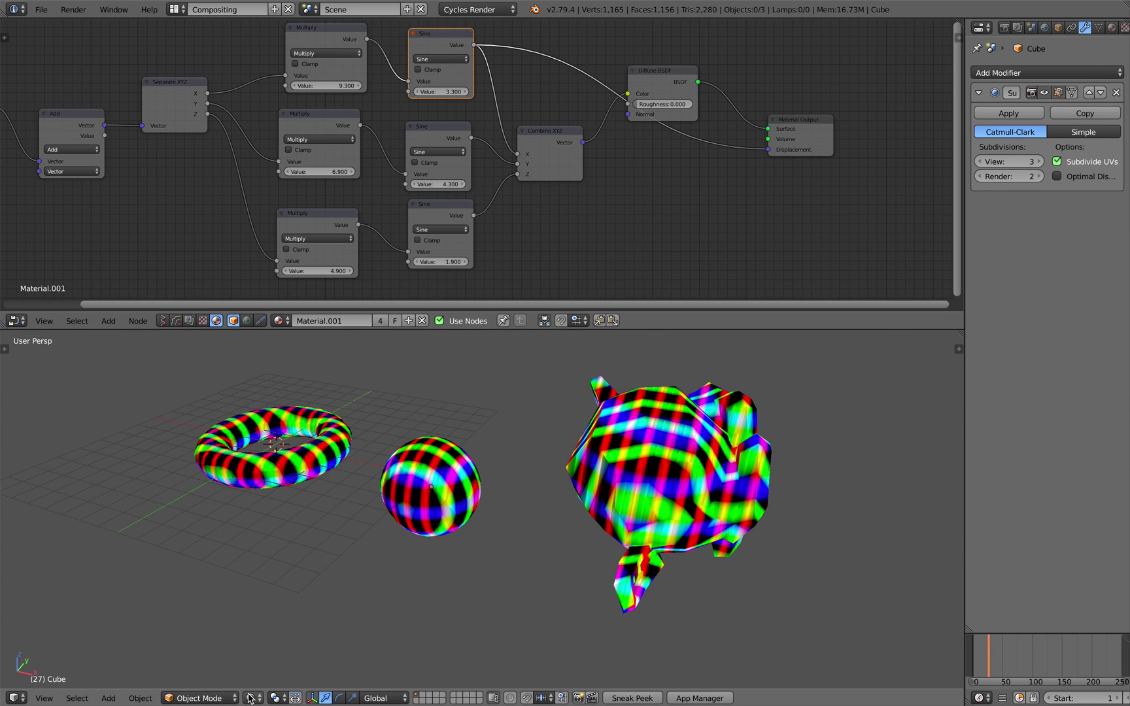
left_click(252, 697)
left_click(267, 627)
left_click(252, 698)
left_click(279, 609)
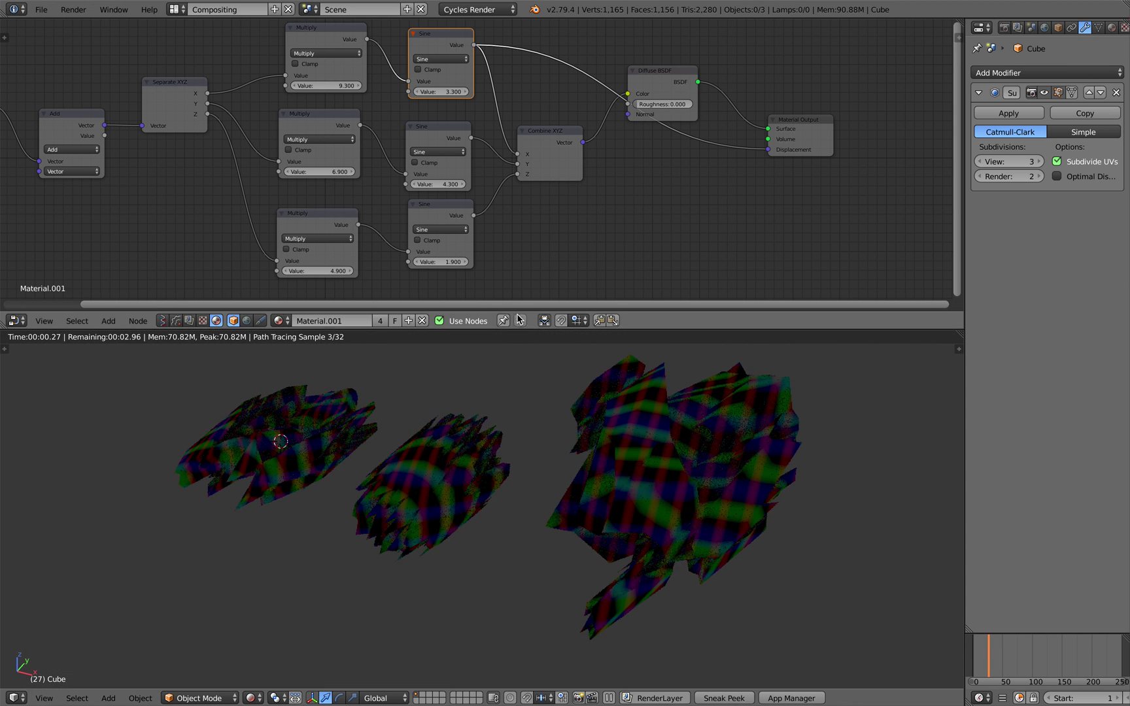
Enable the world's Ambient Occlusion and brighten its surface colour to a pale cream.
left_click(1045, 28)
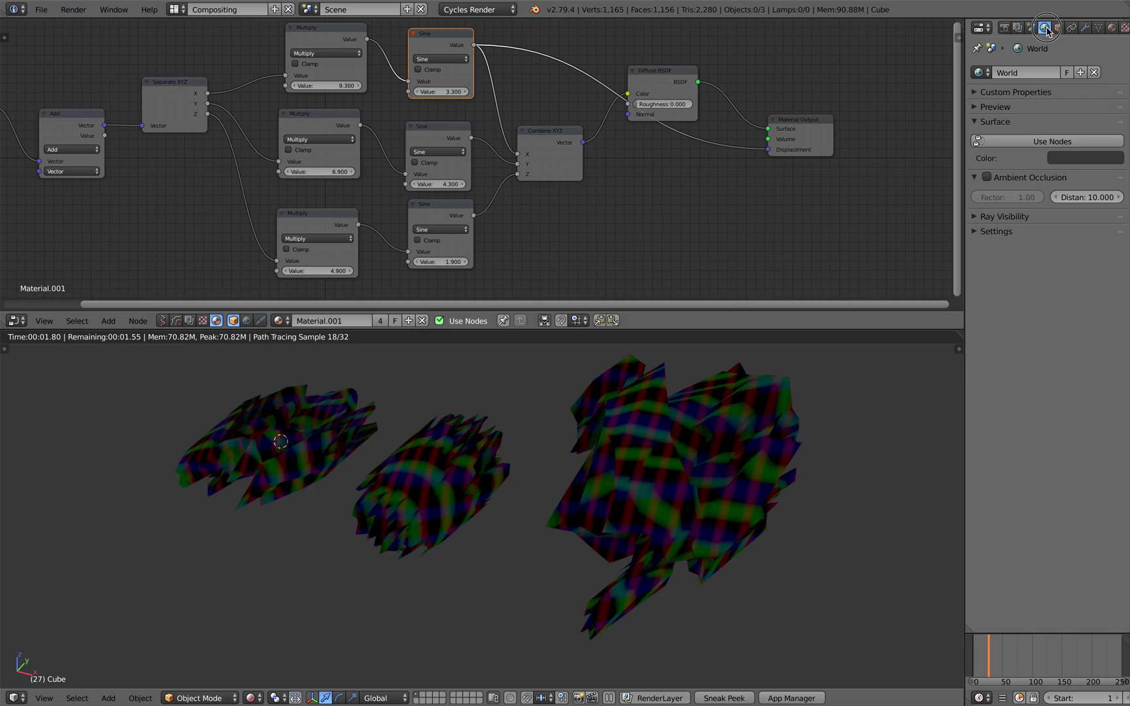
left_click(1002, 179)
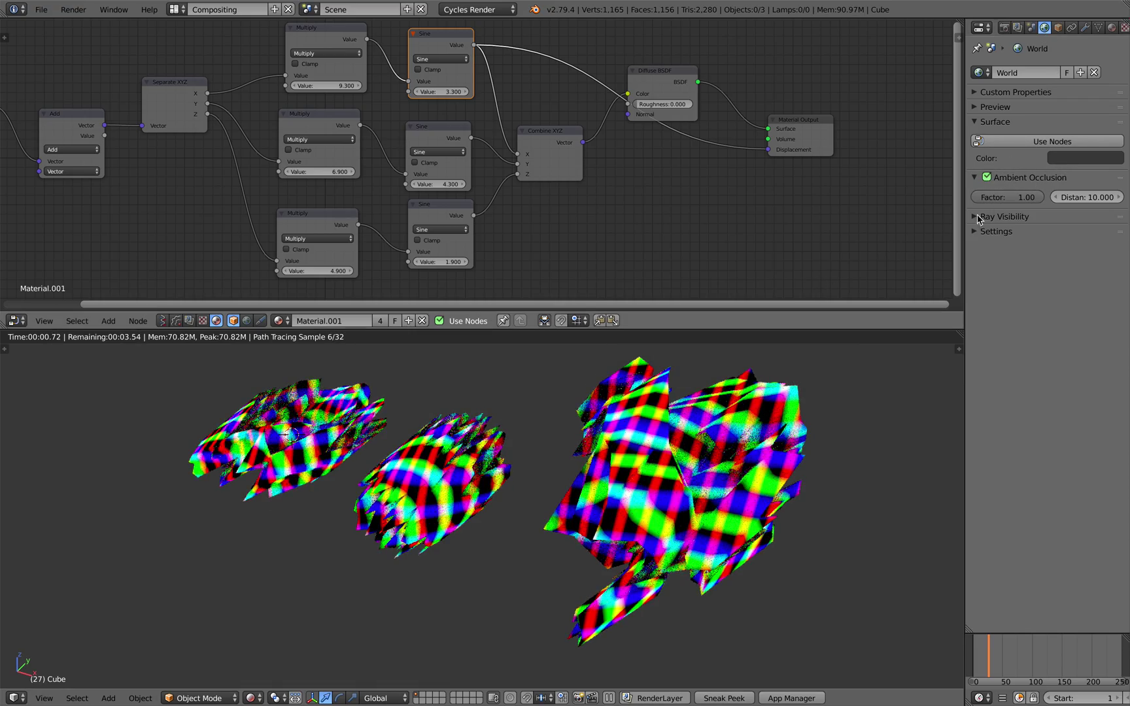
left_click(1072, 158)
left_click_drag(1112, 207, 1112, 180)
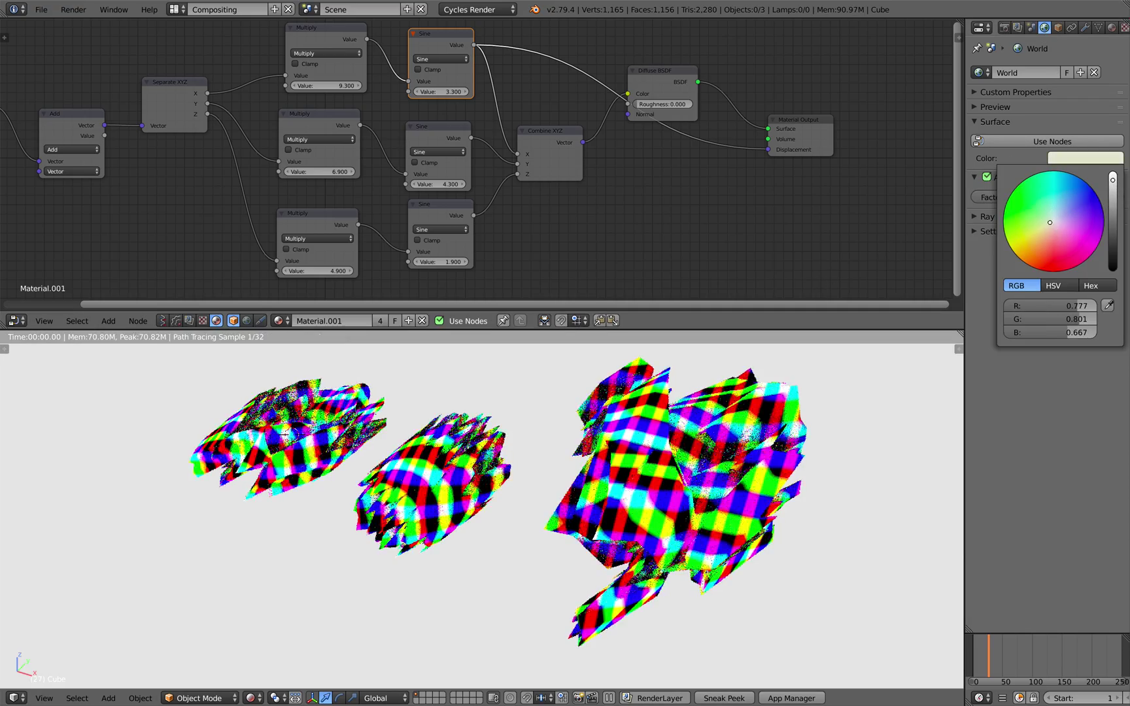
middle_click_drag(469, 443, 424, 439)
scroll(482, 434, "down", 1)
middle_click_drag(575, 438, 413, 458)
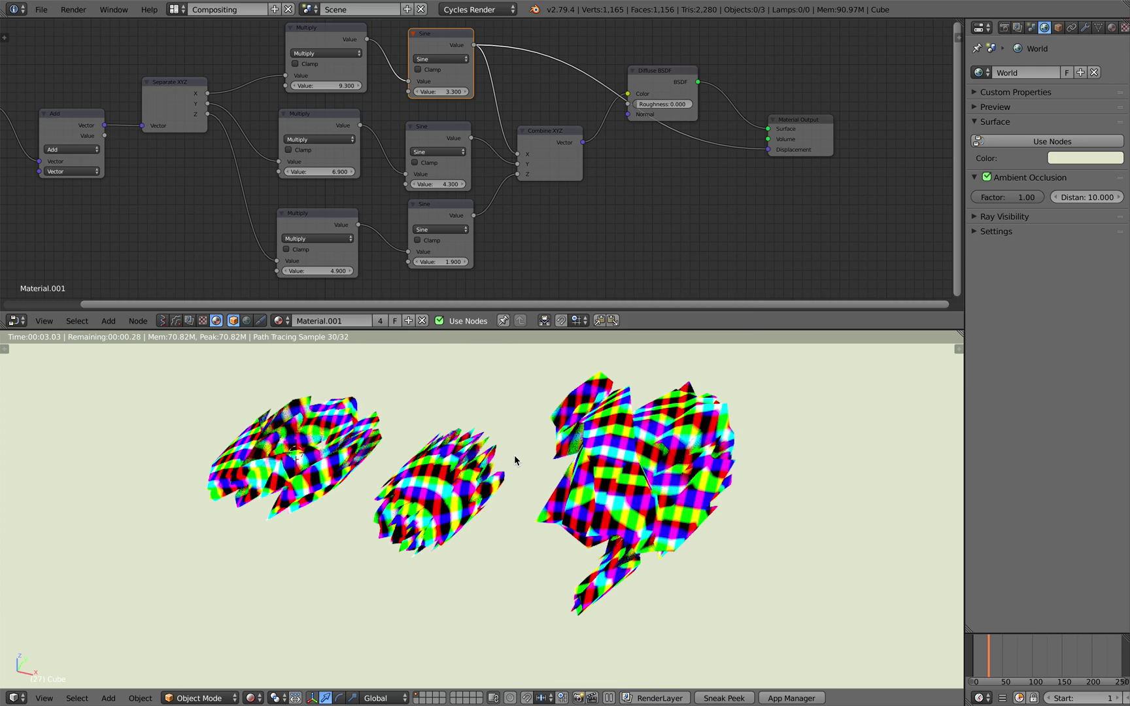
Reposition the Geometry node ahead of the vector Add node and check the displaced objects in the 3D view.
middle_click_drag(107, 131, 441, 164)
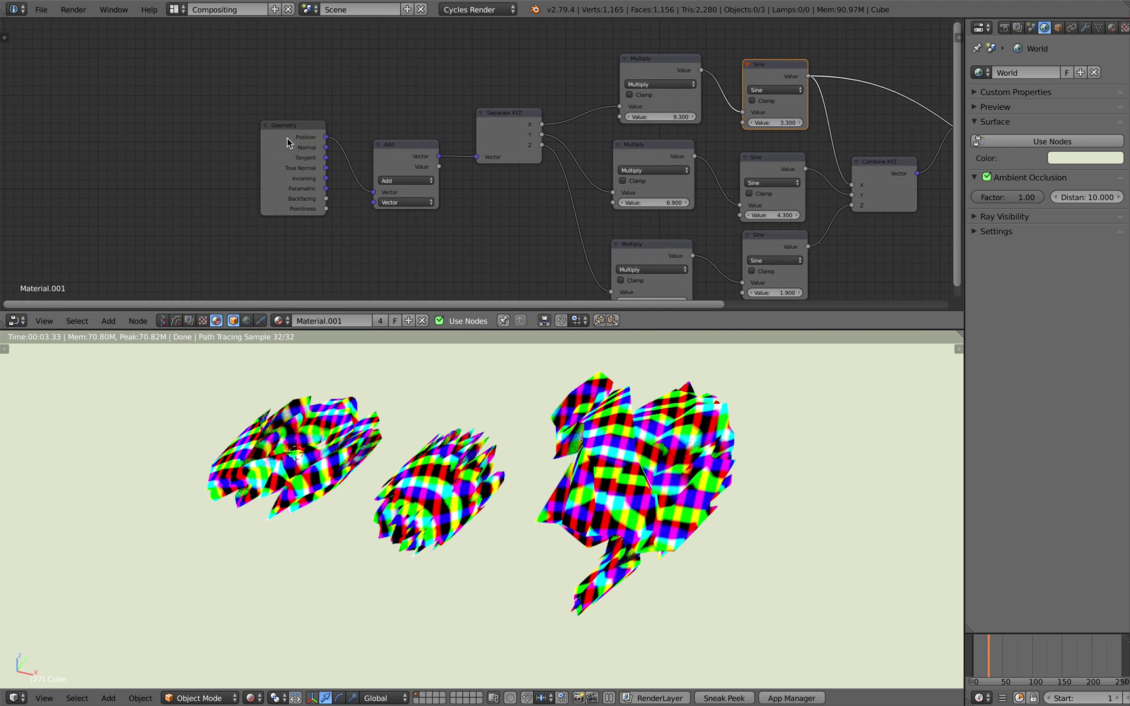
scroll(285, 138, "up", 2)
left_click_drag(261, 126, 242, 145)
middle_click_drag(358, 173, 284, 161)
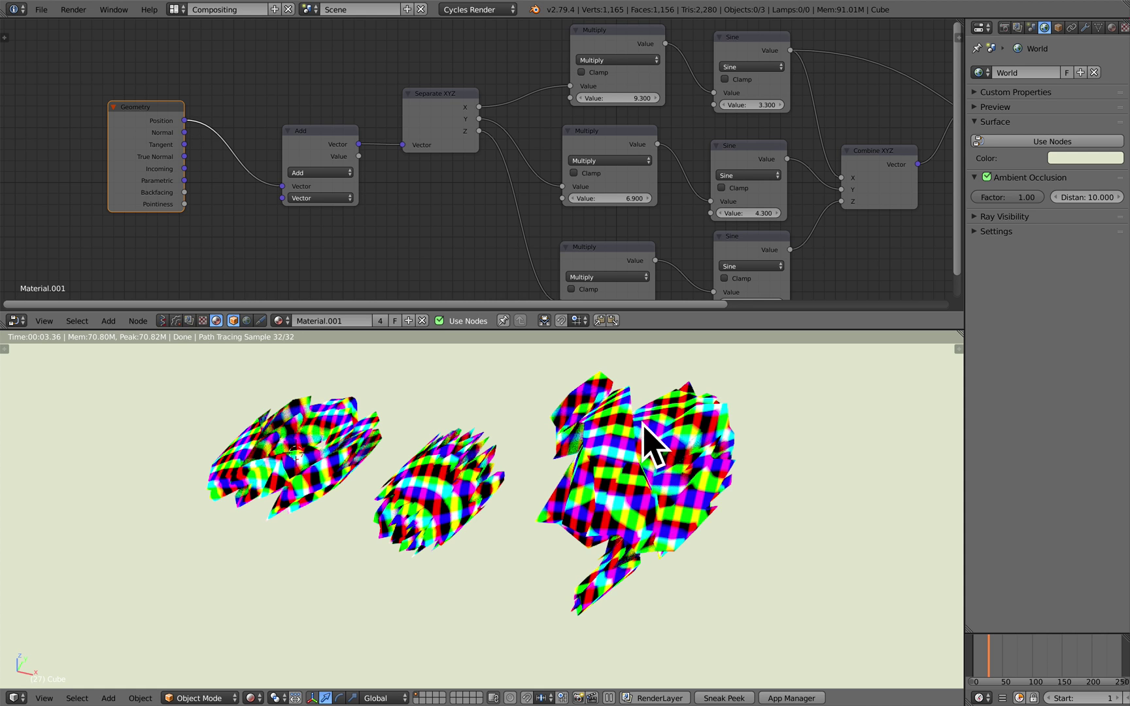
left_click_drag(200, 145, 215, 155)
middle_click_drag(539, 197, 464, 184)
middle_click_drag(549, 452, 552, 452)
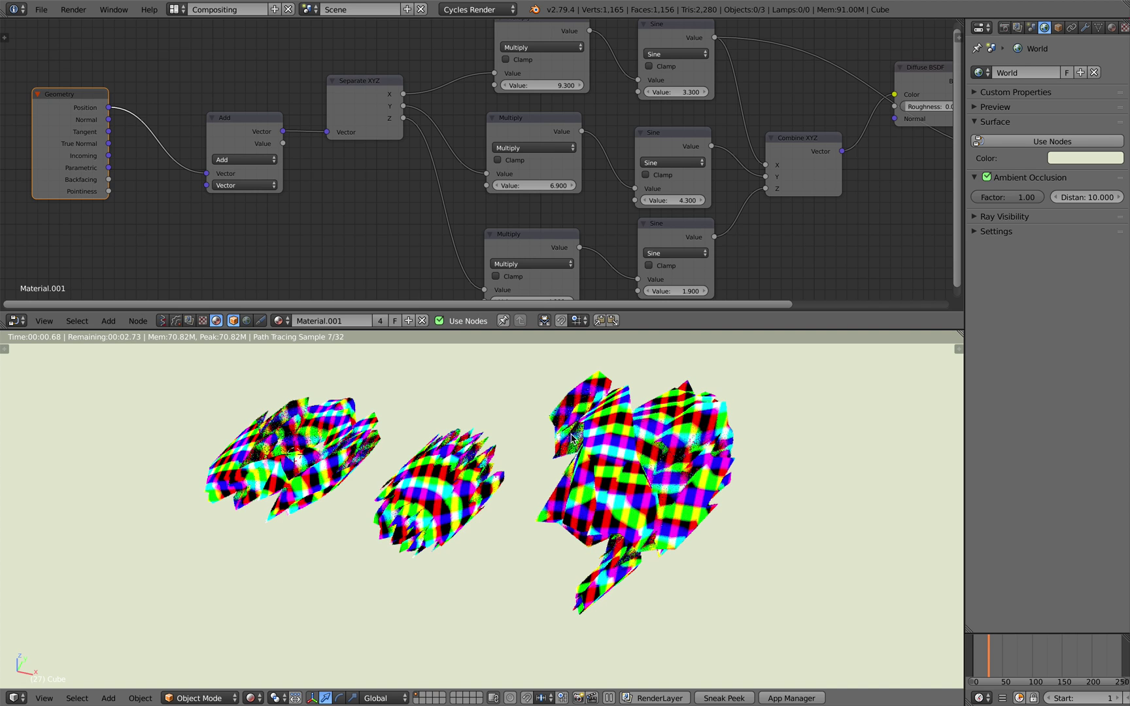
Raise the Diffuse BSDF node and remove the first Sine node's link to the Material Output's Displacement.
scroll(787, 126, "right", 20)
left_click_drag(620, 87, 637, 64)
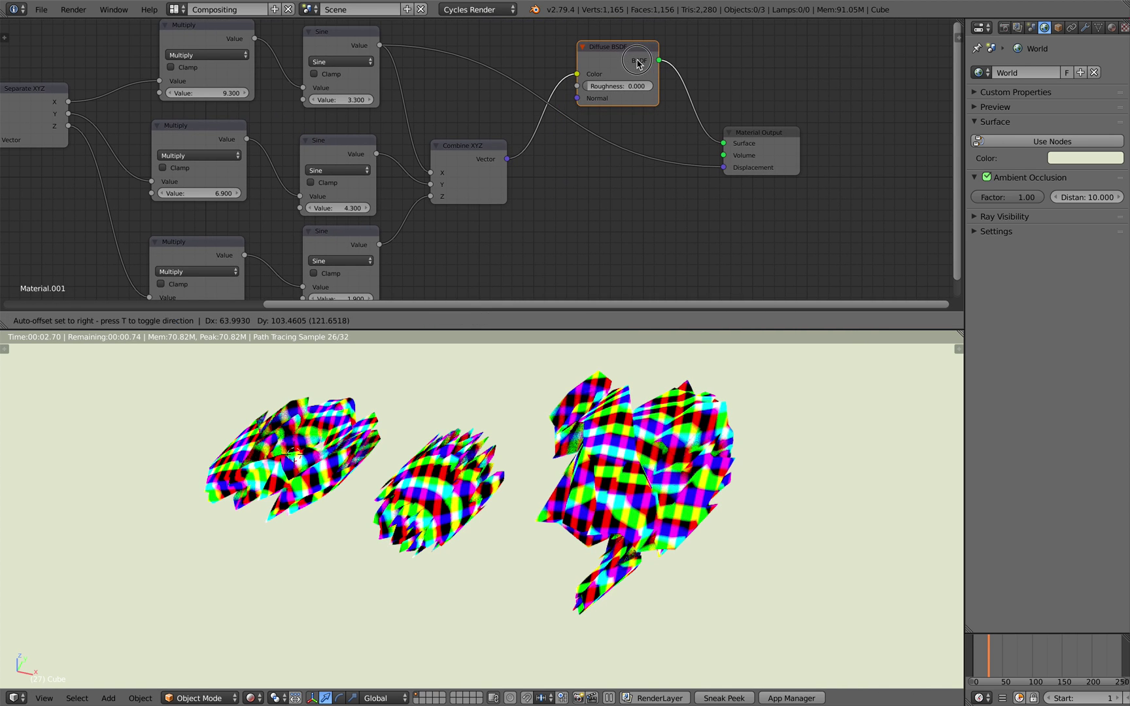
left_click_drag(723, 168, 495, 126)
left_click_drag(381, 45, 707, 169)
Try driving the Material Output's Displacement with the Combine XYZ node's Vector, and remove that link again.
left_click_drag(508, 159, 622, 183)
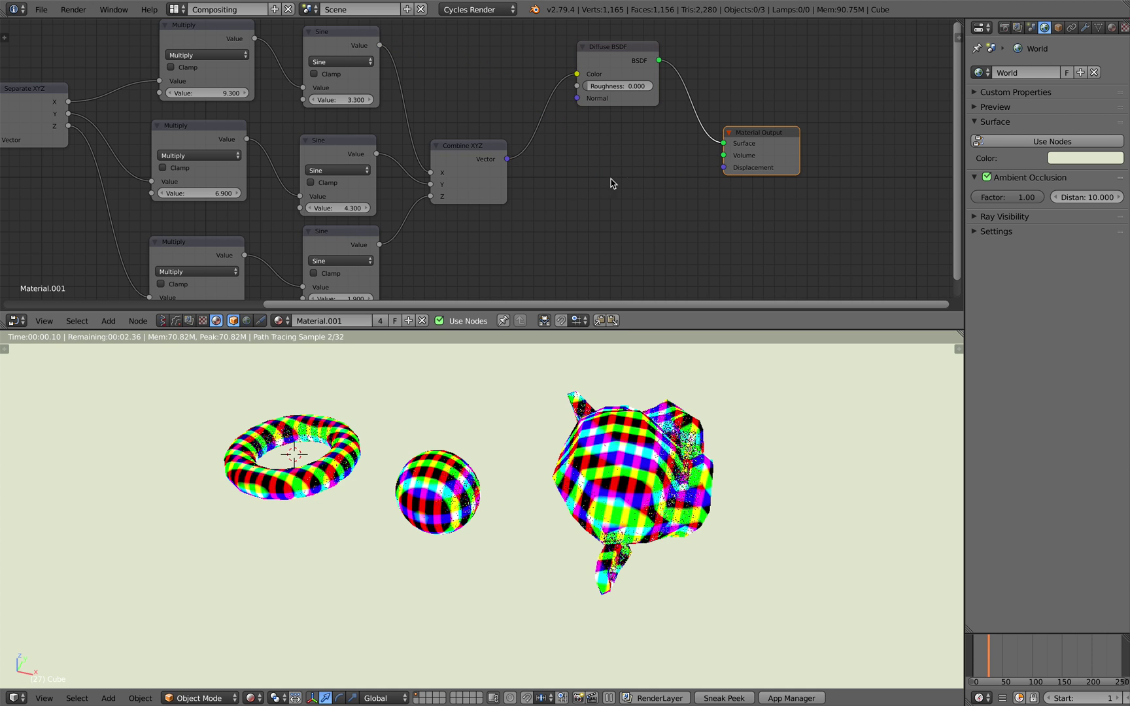
left_click_drag(726, 172, 725, 168)
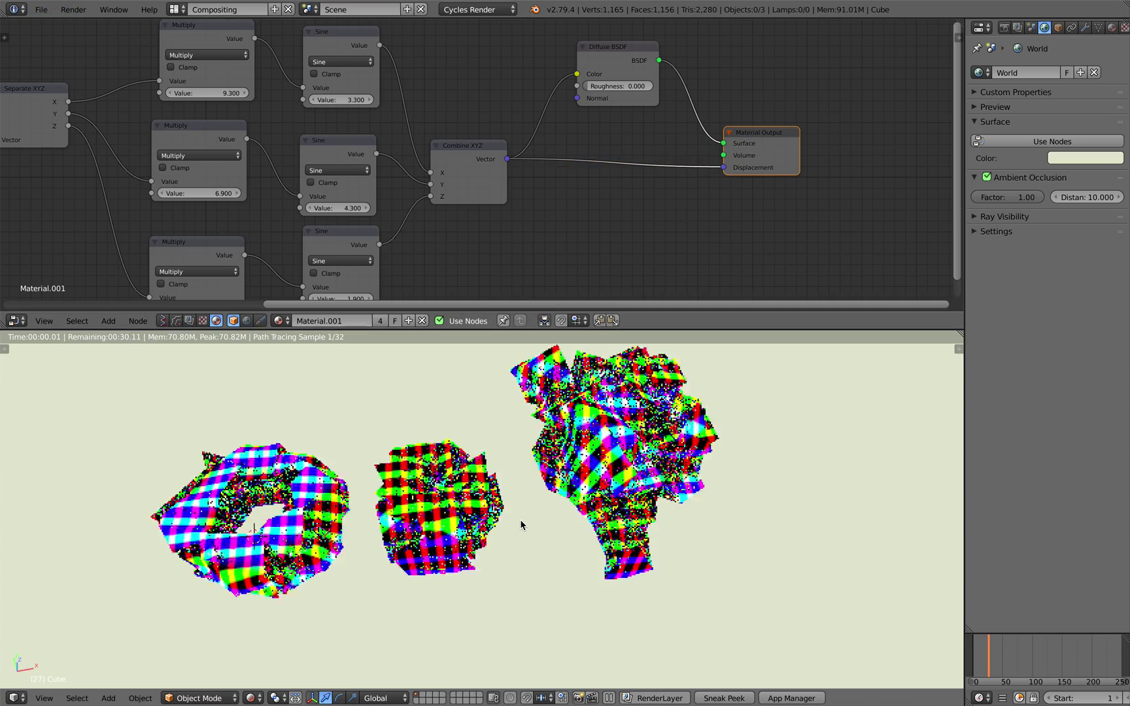
mouse_move(722, 172)
left_mouse_down()
mouse_move(698, 178)
mouse_move(724, 168)
left_mouse_up()
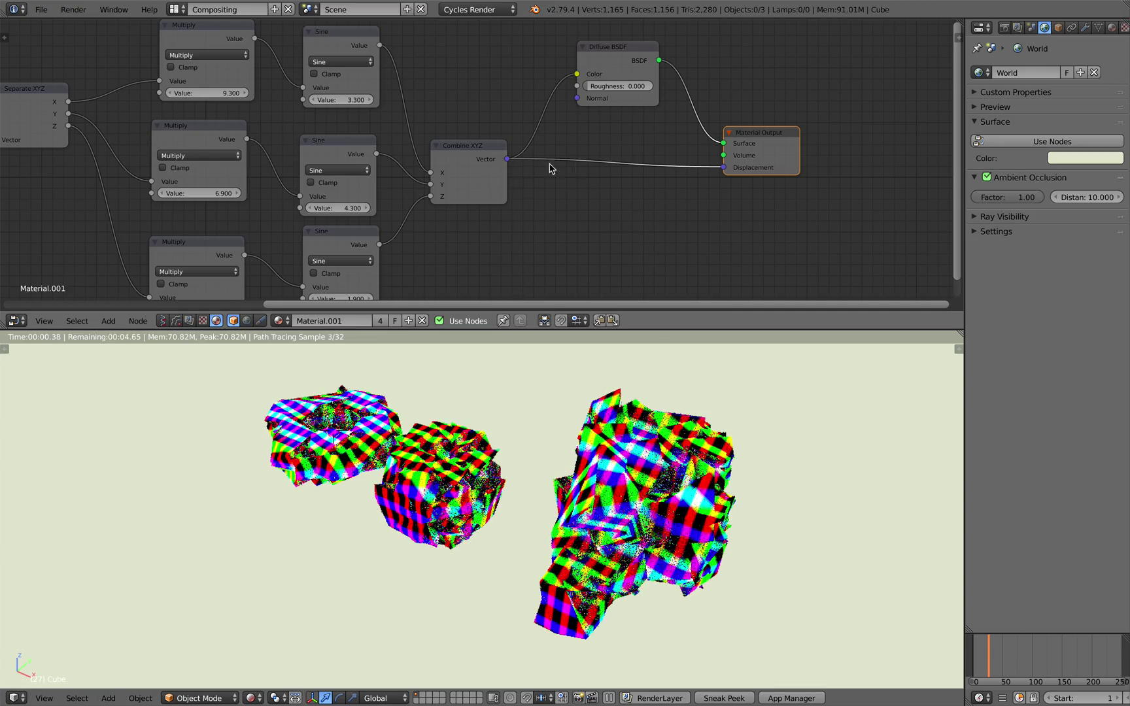
left_click_drag(728, 171, 623, 221)
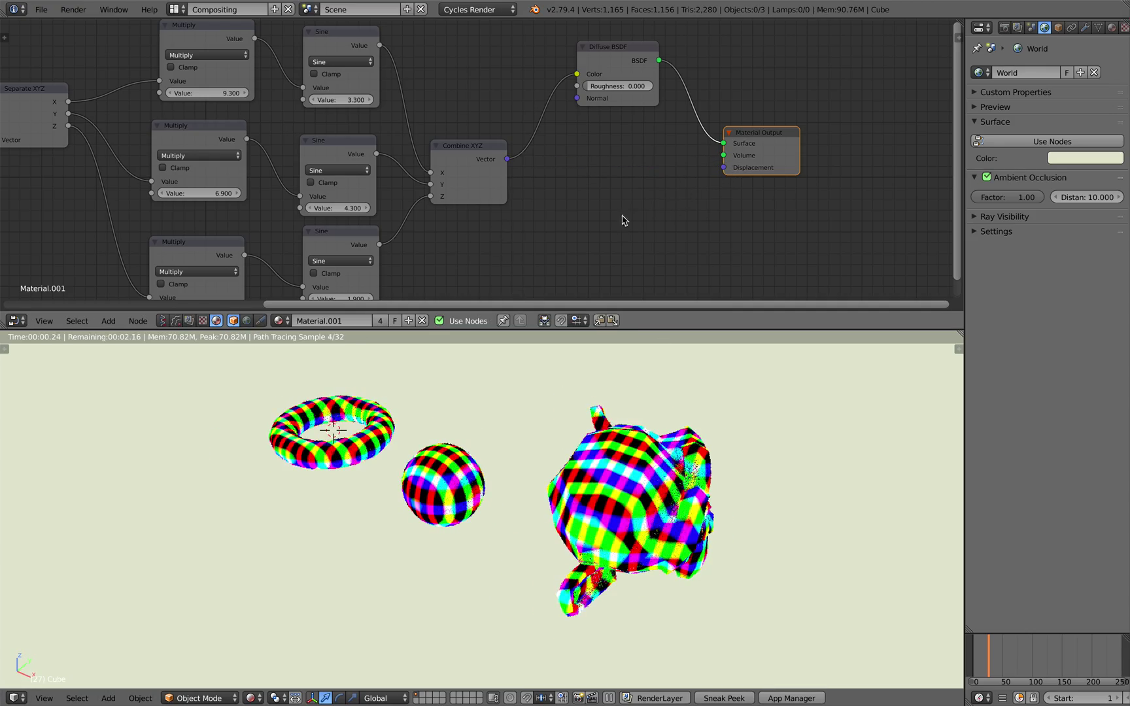
left_click_drag(511, 160, 697, 185)
left_click_drag(507, 159, 694, 180)
Examine the colour pattern on the undisplaced torus, sphere and monkey head alongside the whole node chain.
middle_click_drag(488, 549, 504, 514)
middle_click_drag(388, 218, 552, 219)
scroll(530, 248, "down", 3)
middle_click_drag(394, 186, 486, 181)
middle_click_drag(505, 523, 500, 495)
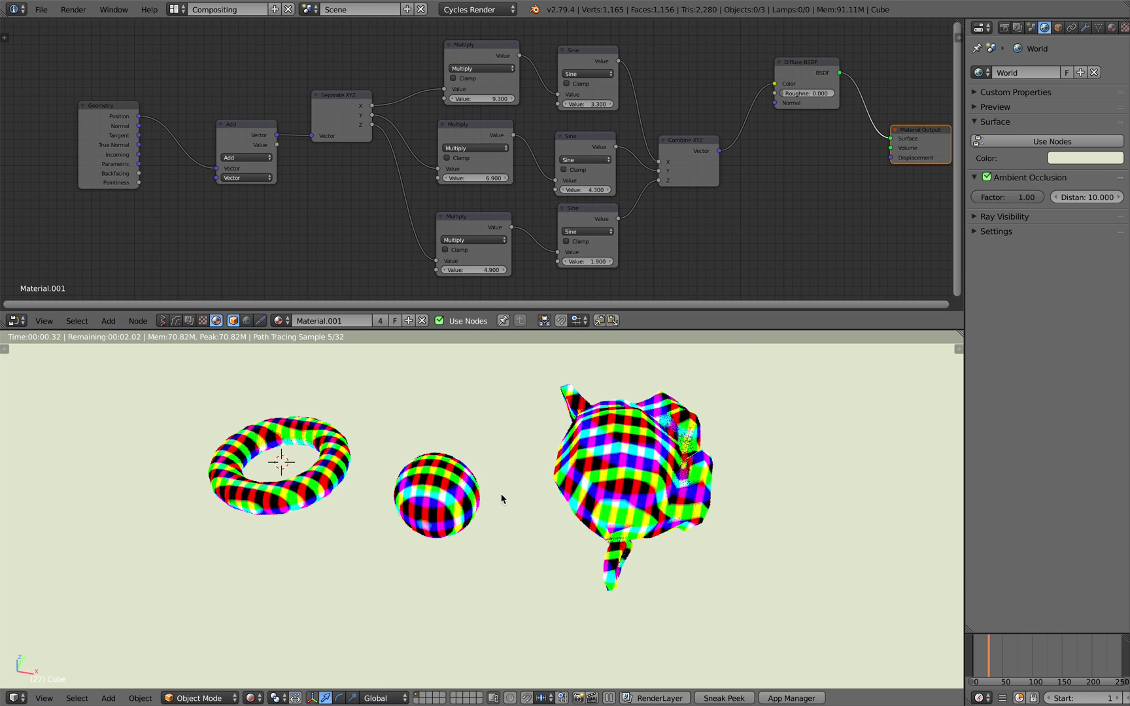
middle_click_drag(393, 169, 352, 164)
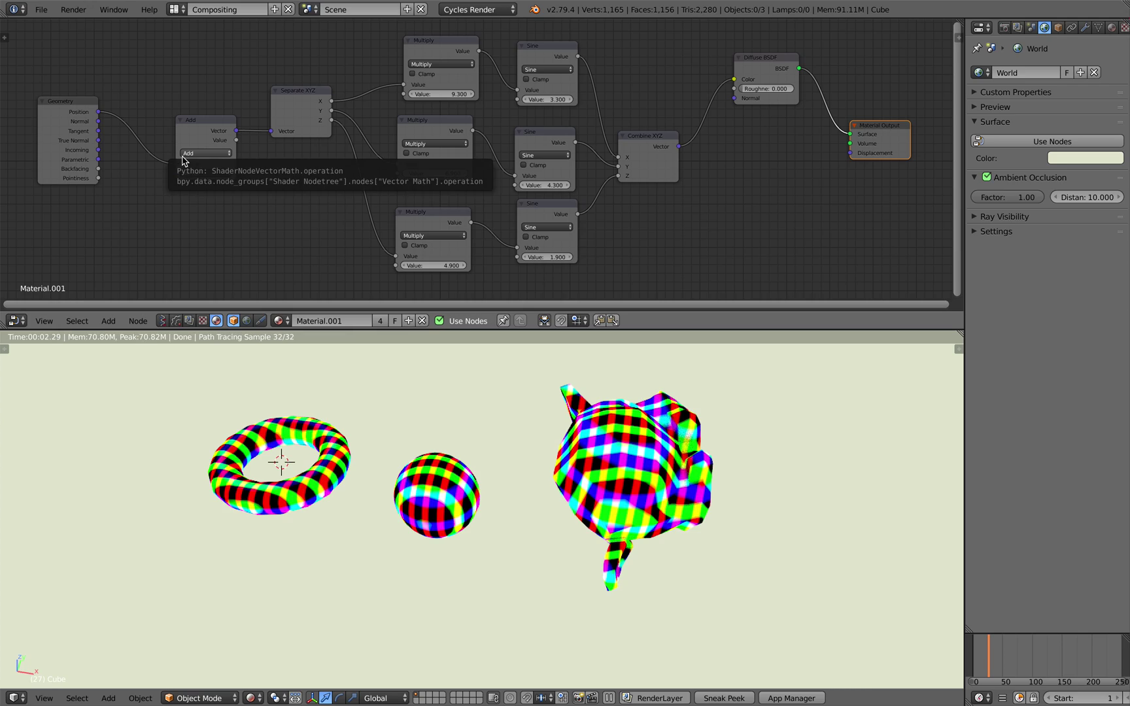
middle_click_drag(630, 585, 603, 519)
scroll(603, 520, "up", 3)
middle_click_drag(603, 471, 603, 532)
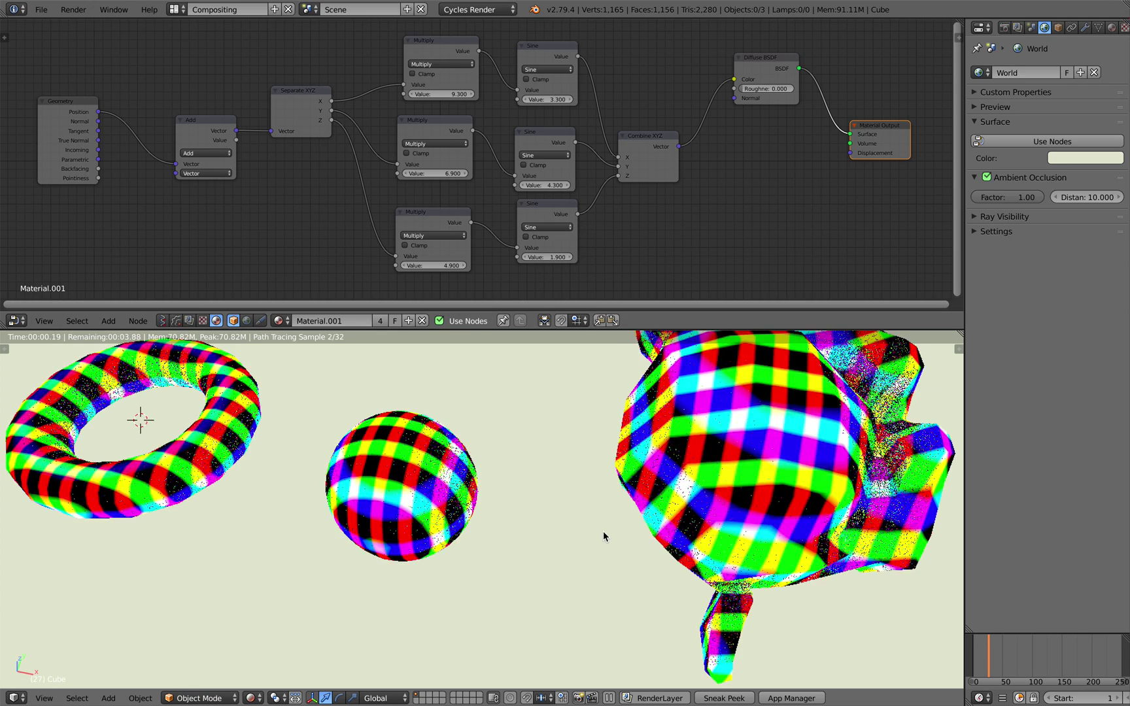
scroll(603, 533, "down", 2)
middle_click_drag(511, 145, 481, 147)
middle_click_drag(129, 123, 159, 106)
scroll(327, 112, "up", 4)
scroll(159, 106, "down", 1)
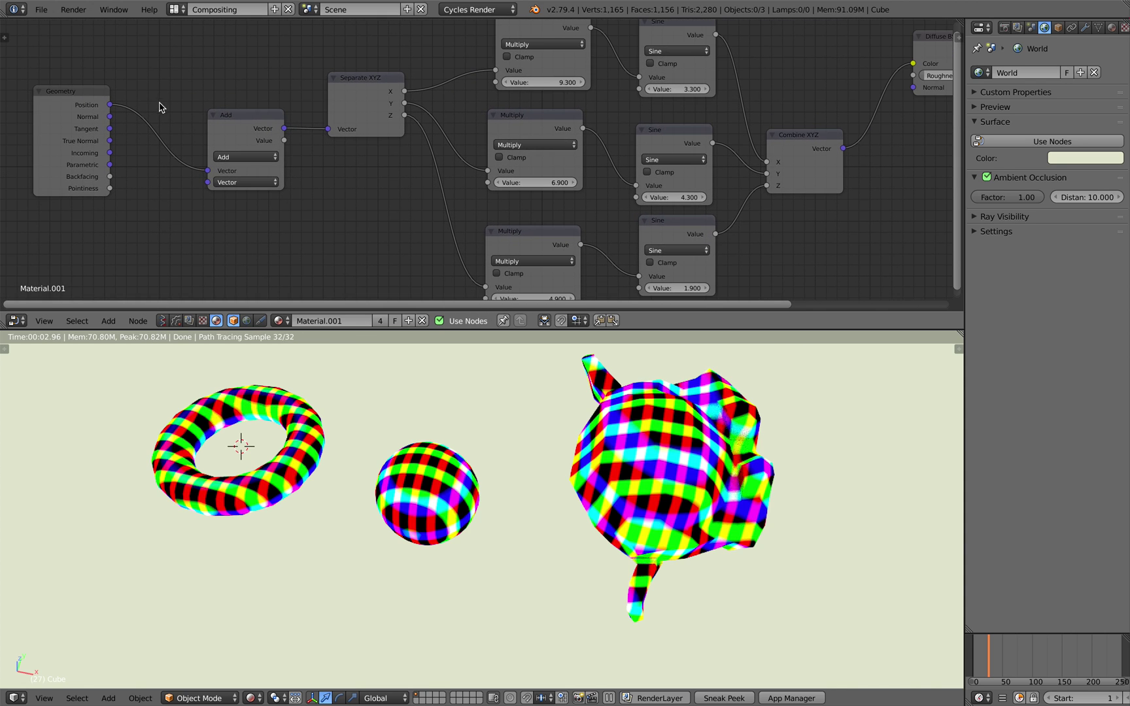
Lower the Geometry node slightly and widen the Separate XYZ node.
left_click_drag(101, 109, 79, 113)
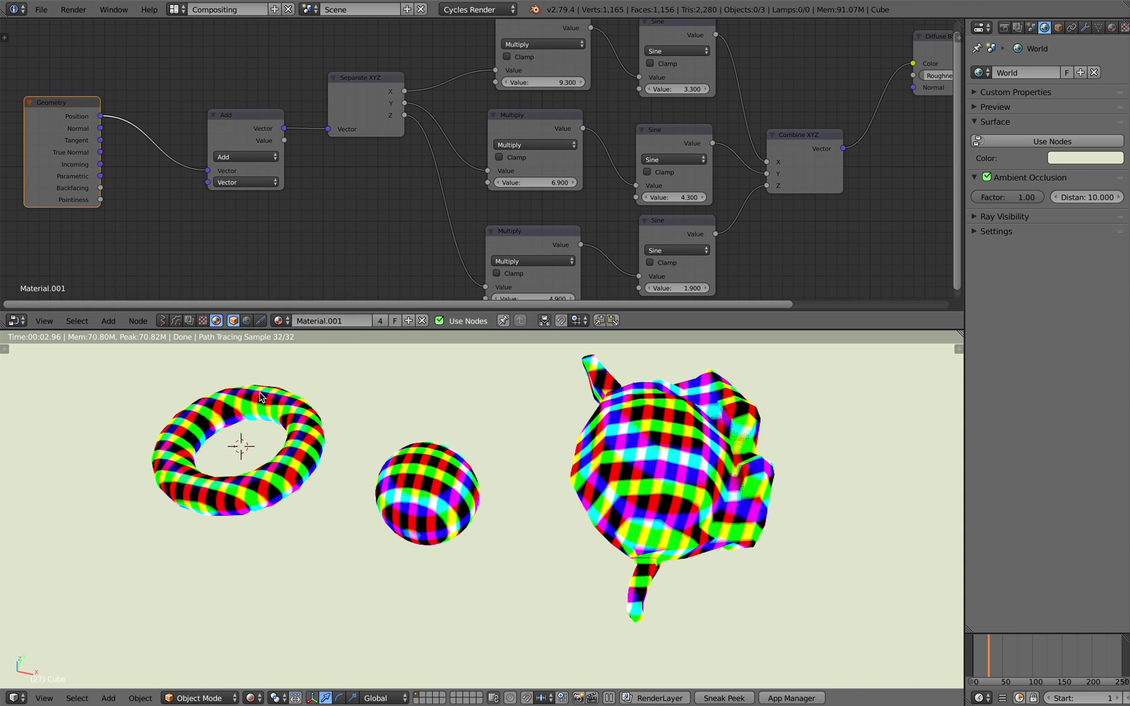
scroll(700, 449, "down", 1)
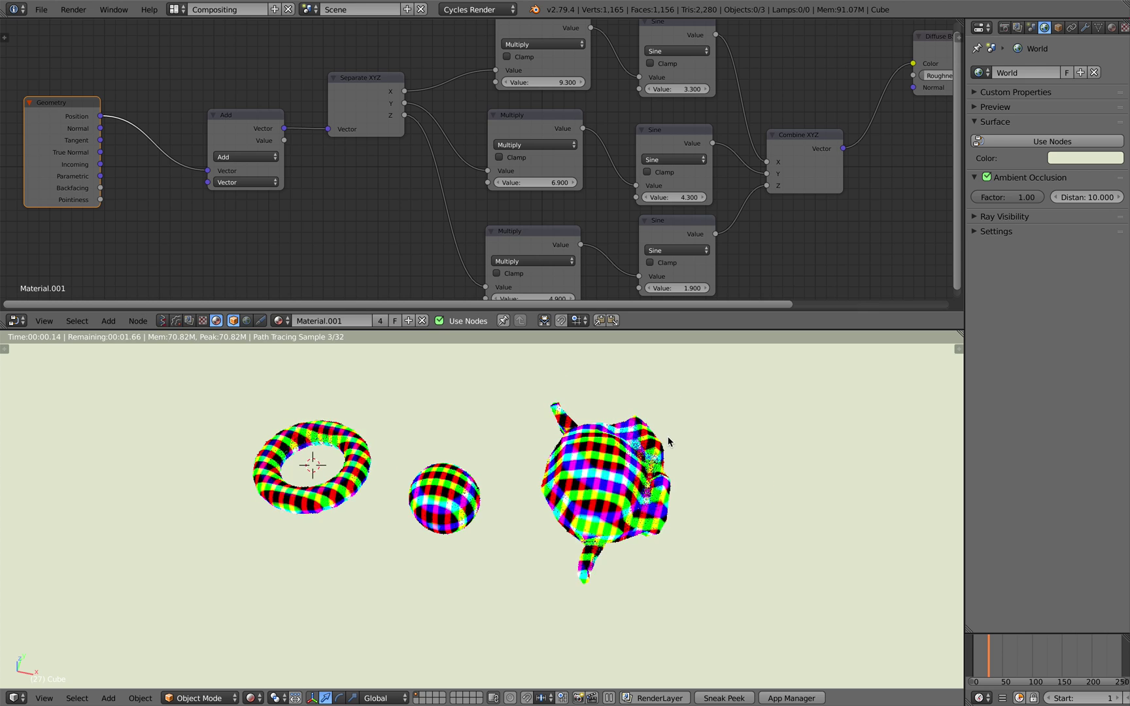
middle_click_drag(590, 424, 586, 424)
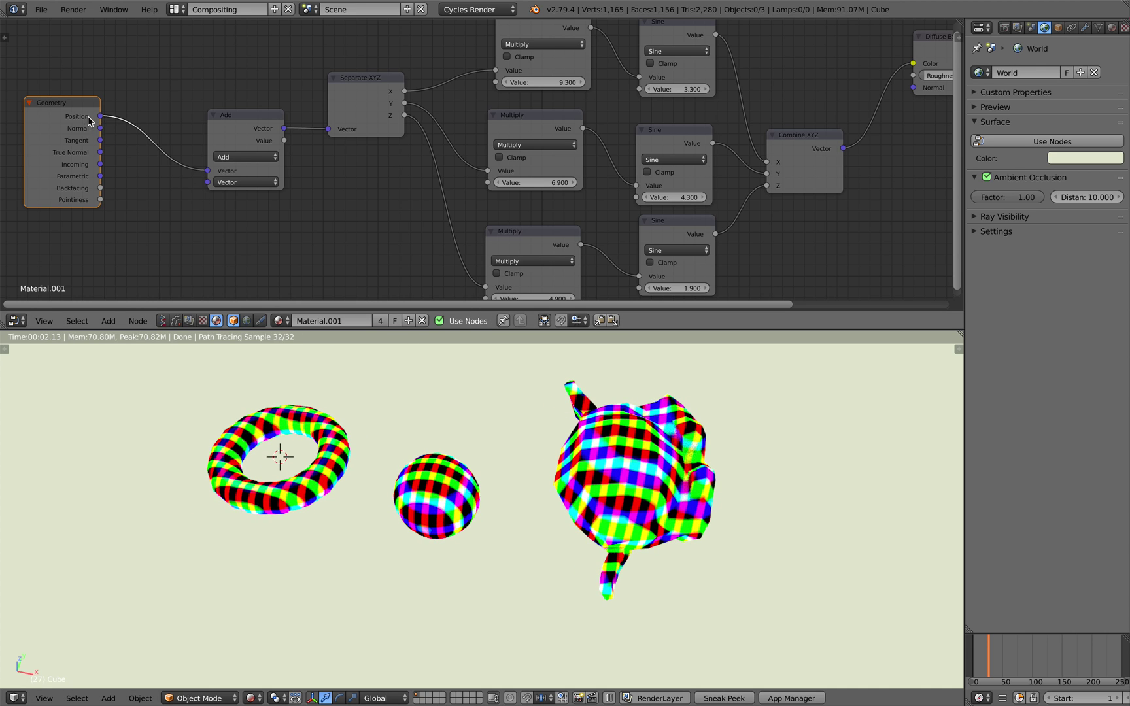
mouse_move(101, 116)
left_mouse_down()
mouse_move(143, 87)
mouse_move(120, 125)
left_mouse_up()
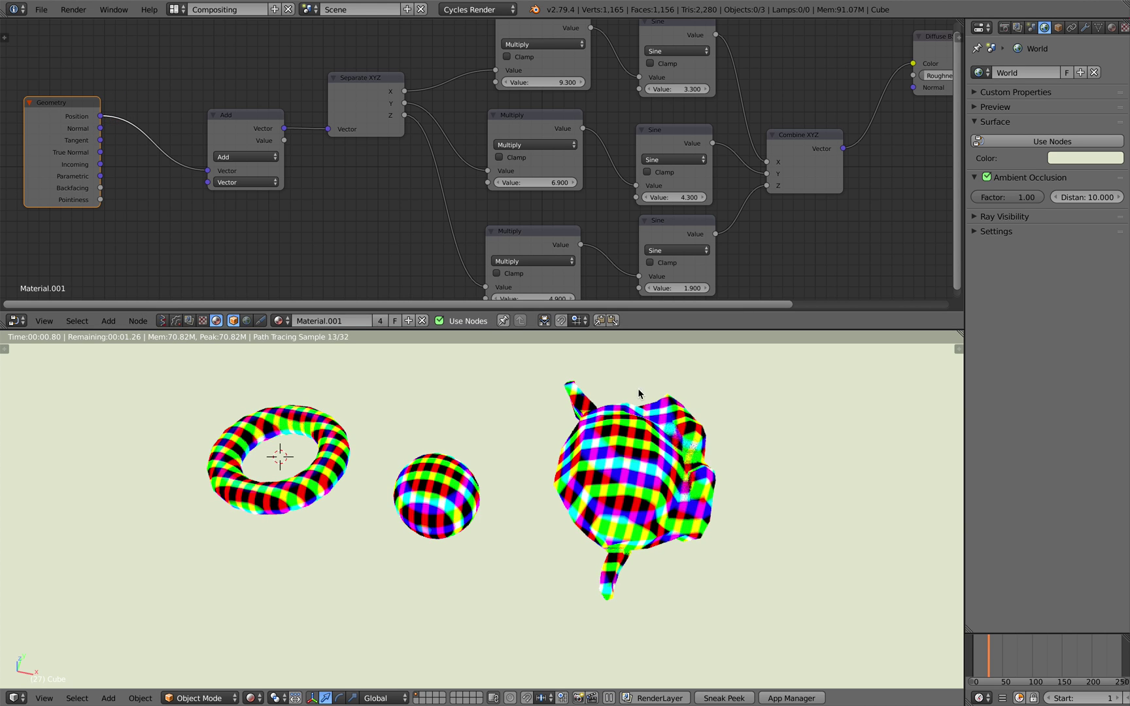
left_click_drag(239, 116, 206, 164)
scroll(223, 150, "down", 1)
middle_click_drag(364, 112, 312, 128)
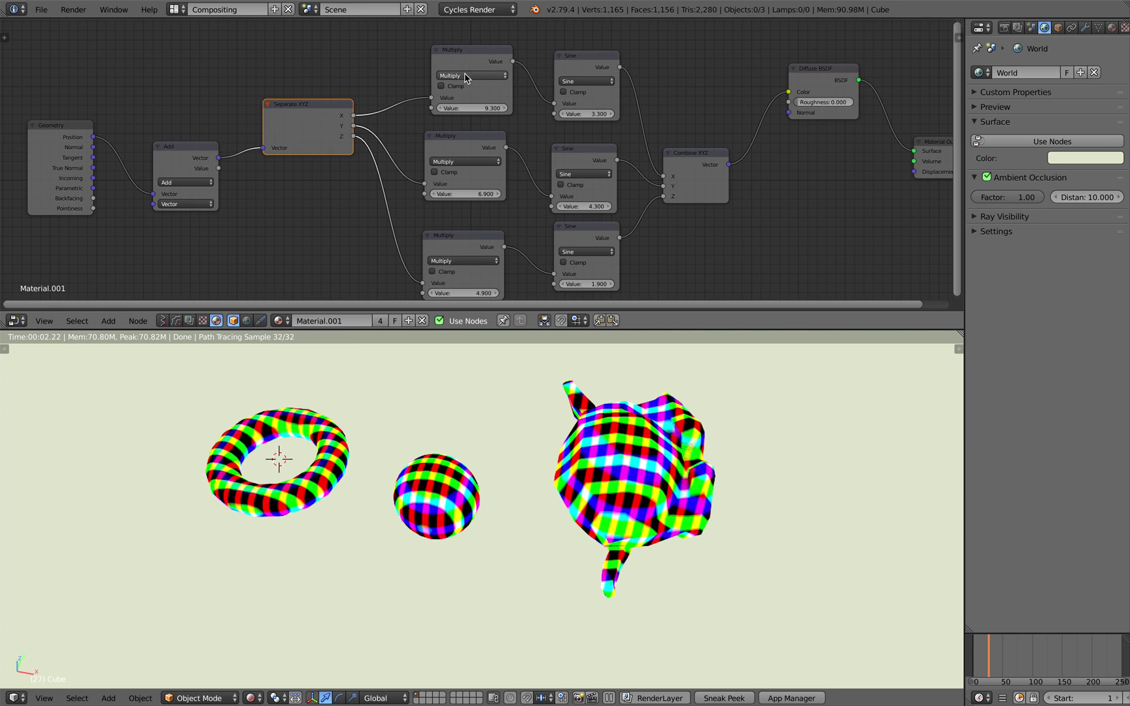
Tidy the node layout by shifting the Multiply, Sine, Combine XYZ and Diffuse BSDF nodes closer to their neighbours.
left_click_drag(468, 94, 451, 77)
left_click_drag(480, 156, 459, 145)
left_click_drag(487, 244, 476, 235)
middle_click_drag(477, 216, 401, 200)
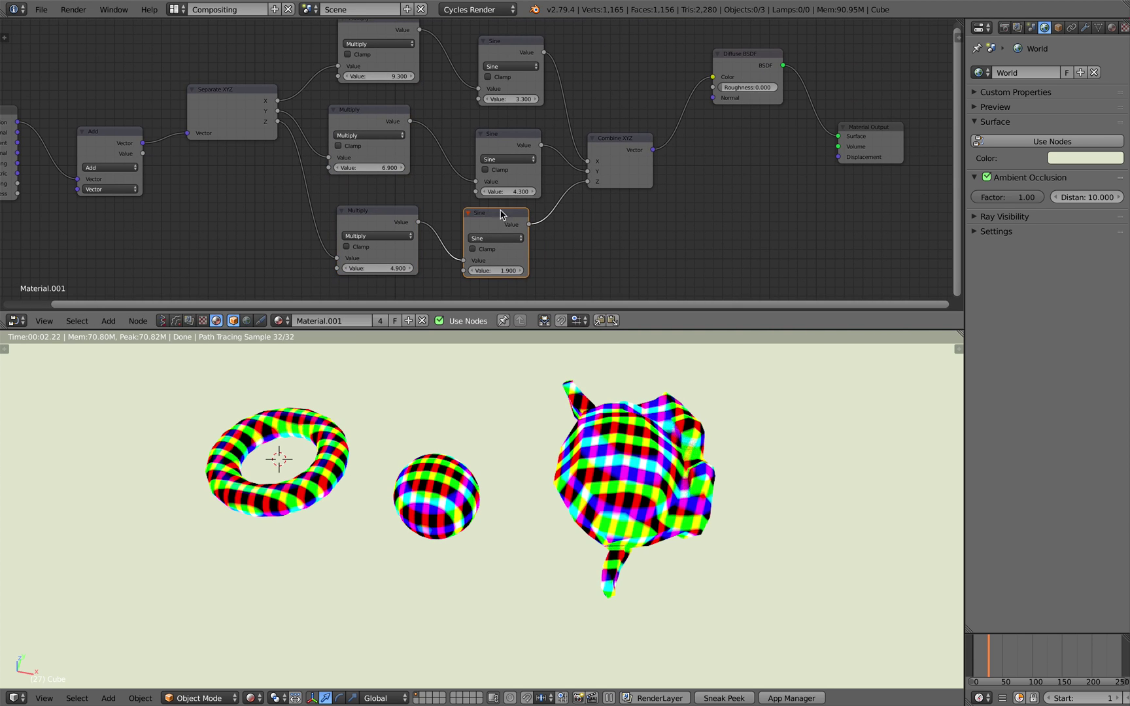
left_click_drag(505, 57, 493, 52)
left_click_drag(609, 139, 598, 145)
middle_click_drag(617, 127, 609, 130)
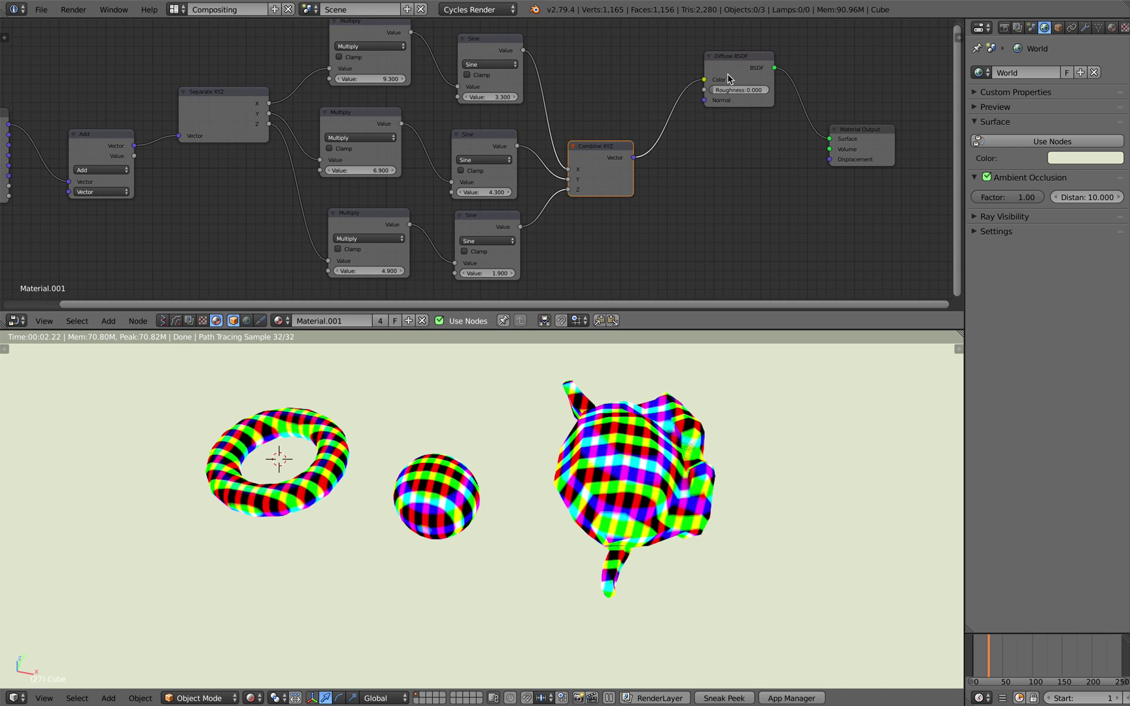
left_click_drag(726, 75, 733, 93)
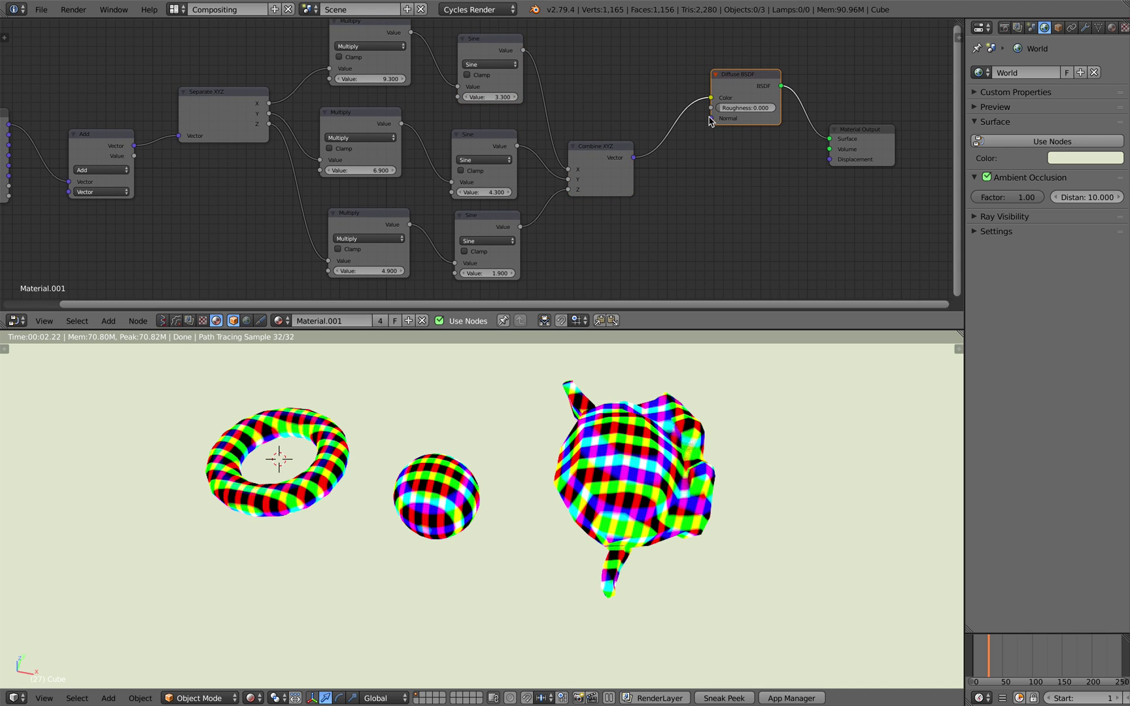
left_click_drag(634, 158, 637, 160)
left_click_drag(709, 121, 700, 135)
left_click_drag(825, 156, 824, 162)
left_click_drag(635, 158, 709, 171)
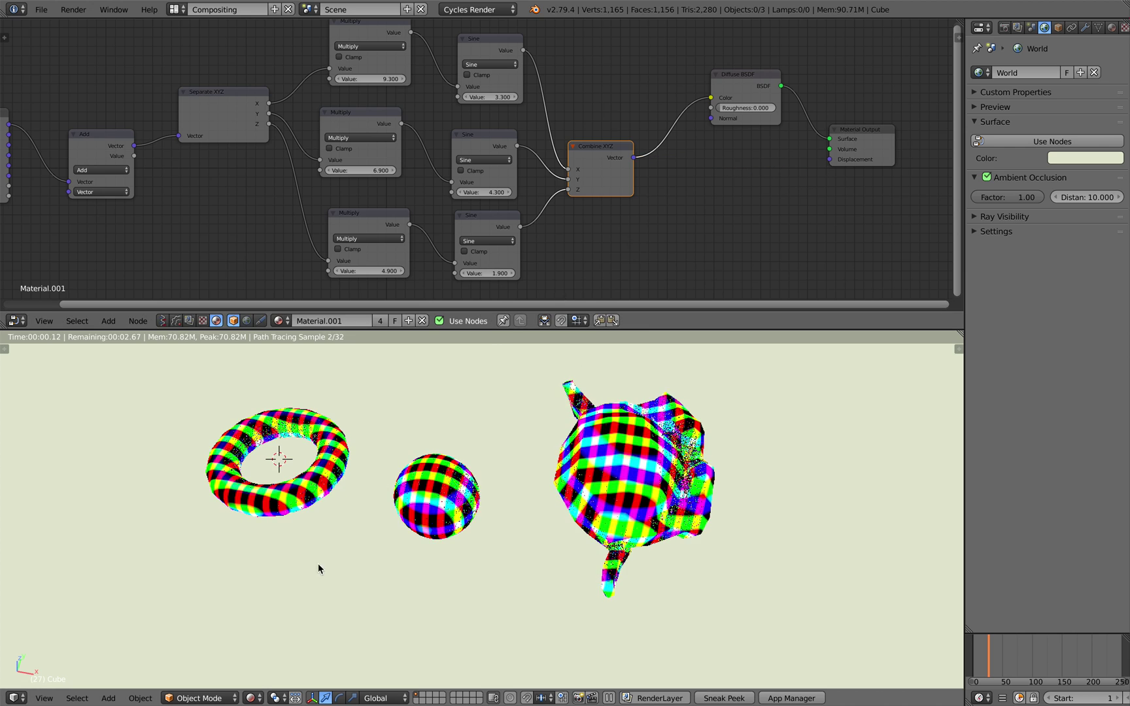
Compare the objects in Material viewport shading from another angle, and return the 3D view to Rendered shading.
left_click(252, 698)
mouse_move(454, 542)
middle_mouse_down()
mouse_move(450, 530)
mouse_move(452, 544)
mouse_move(390, 549)
mouse_move(385, 535)
mouse_move(303, 508)
mouse_move(328, 570)
middle_mouse_up()
left_click(252, 698)
left_click(286, 636)
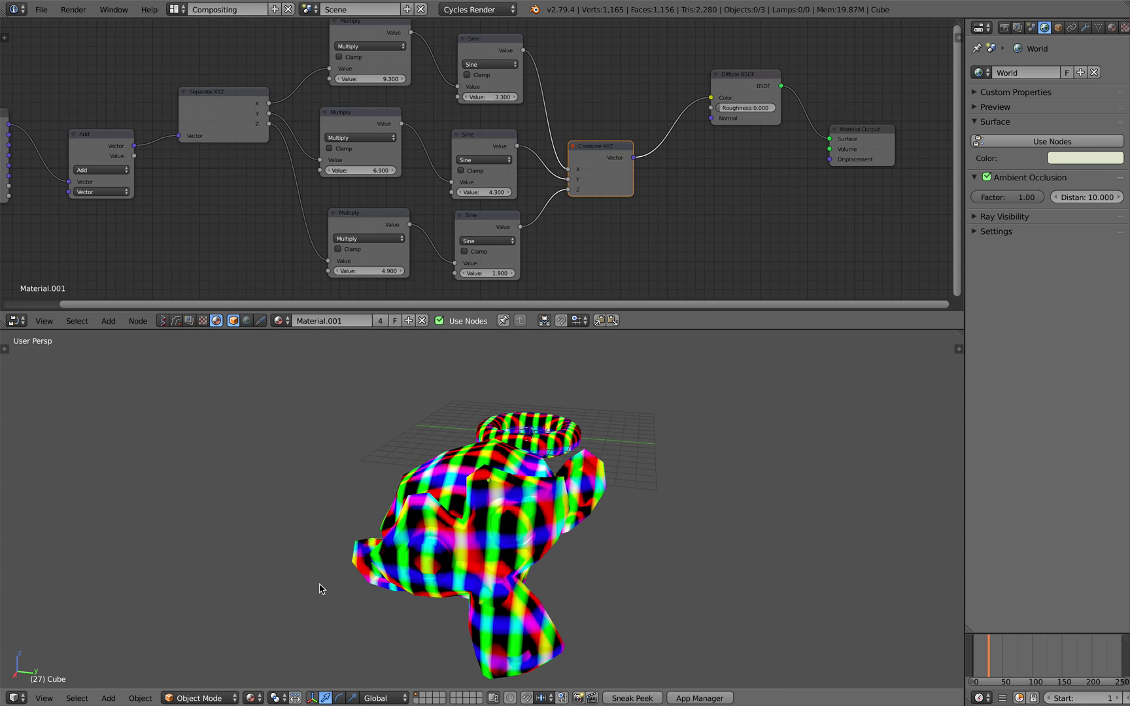
left_click(252, 698)
left_click(286, 605)
middle_click_drag(377, 517, 419, 497)
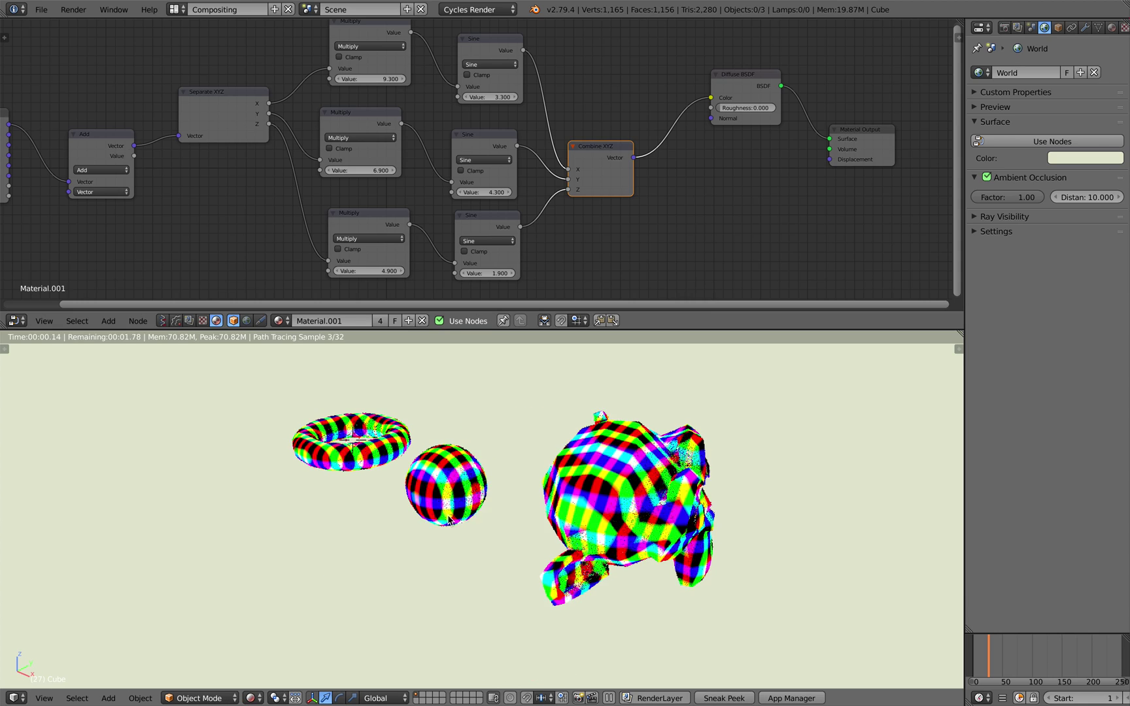
Add a Combine XYZ node below the Geometry node and link its Vector to the Add node's second Vector input.
middle_click_drag(113, 198, 277, 200)
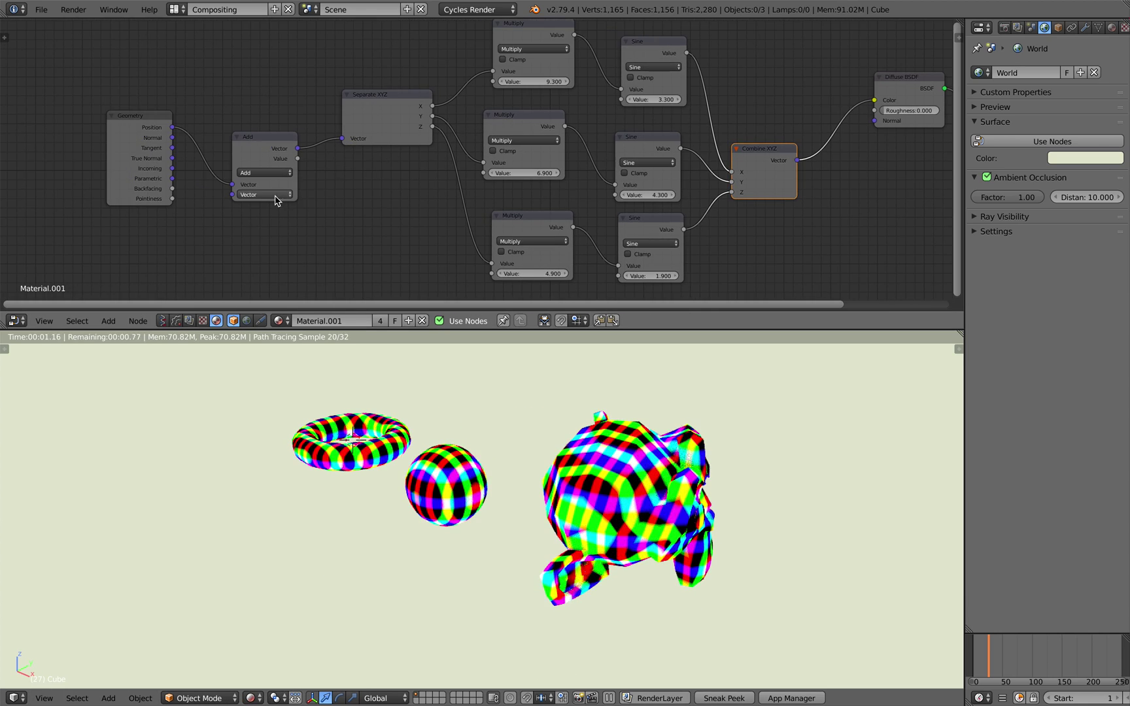
key("shift+a")
left_click(195, 215)
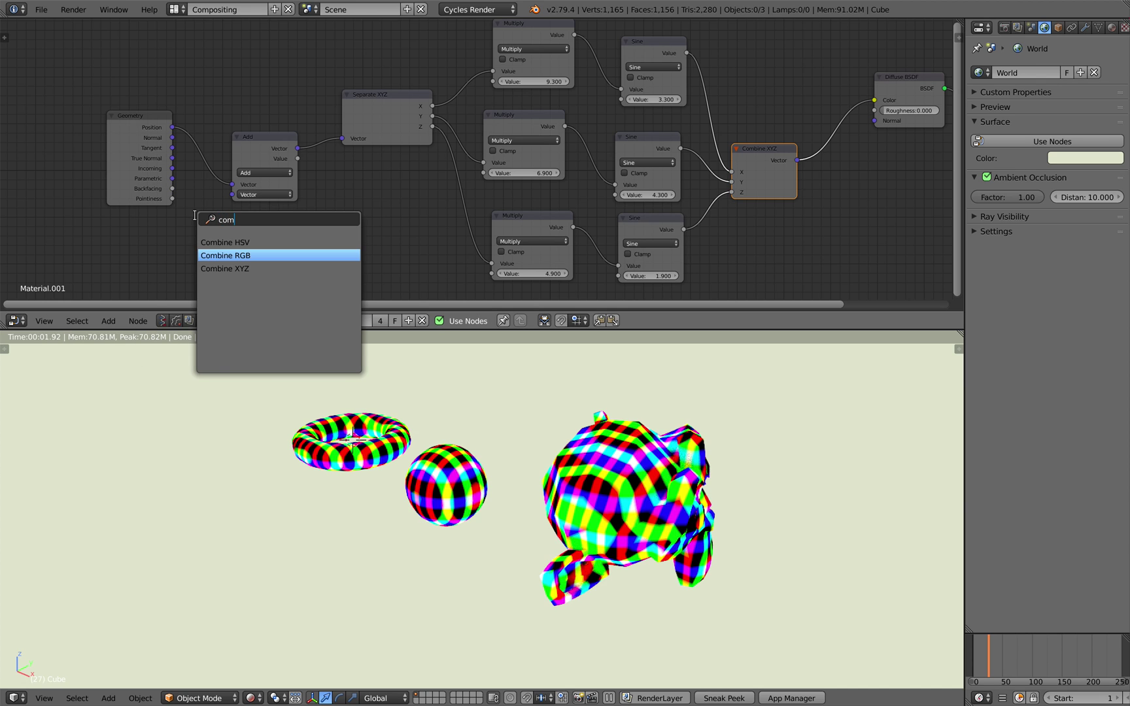
left_click(225, 268)
left_click(167, 254)
left_click_drag(200, 241, 240, 198)
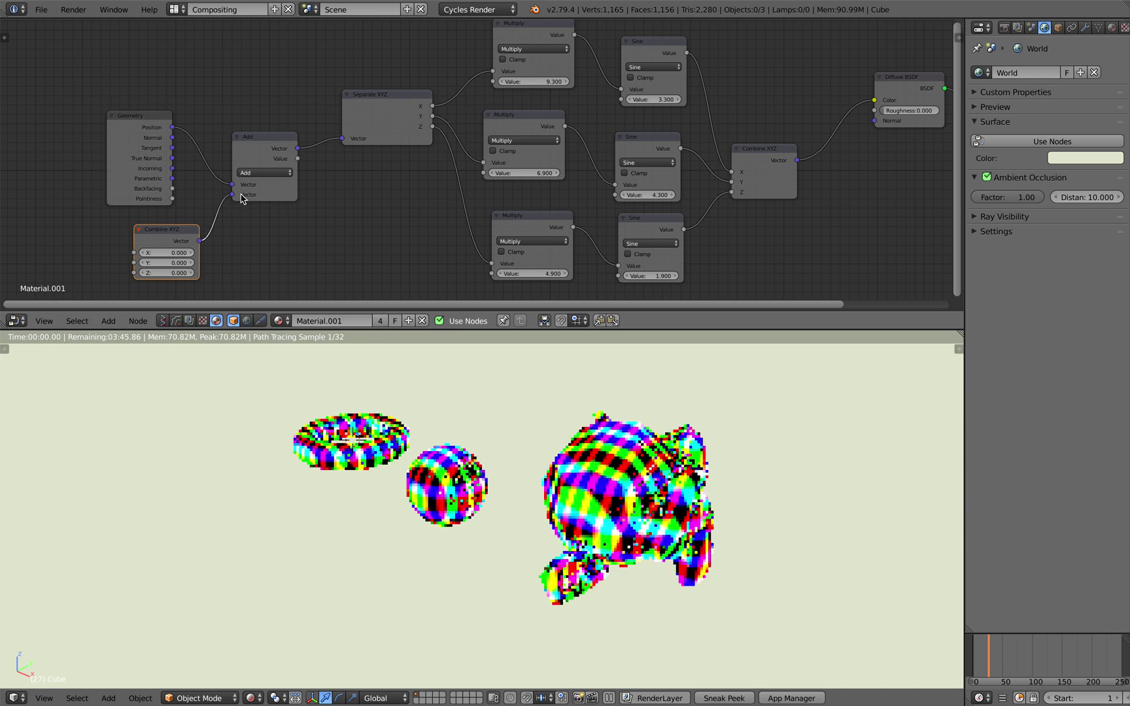
Set the X value of the Combine XYZ node feeding the Add node to 3.000.
middle_click_drag(223, 217, 242, 197)
left_click_drag(186, 233, 219, 233)
middle_click_drag(308, 234, 311, 222)
Add a Frame node beside the Combine XYZ node that feeds the Add node, and delete it.
key("shift+a")
left_click(312, 221)
type("f")
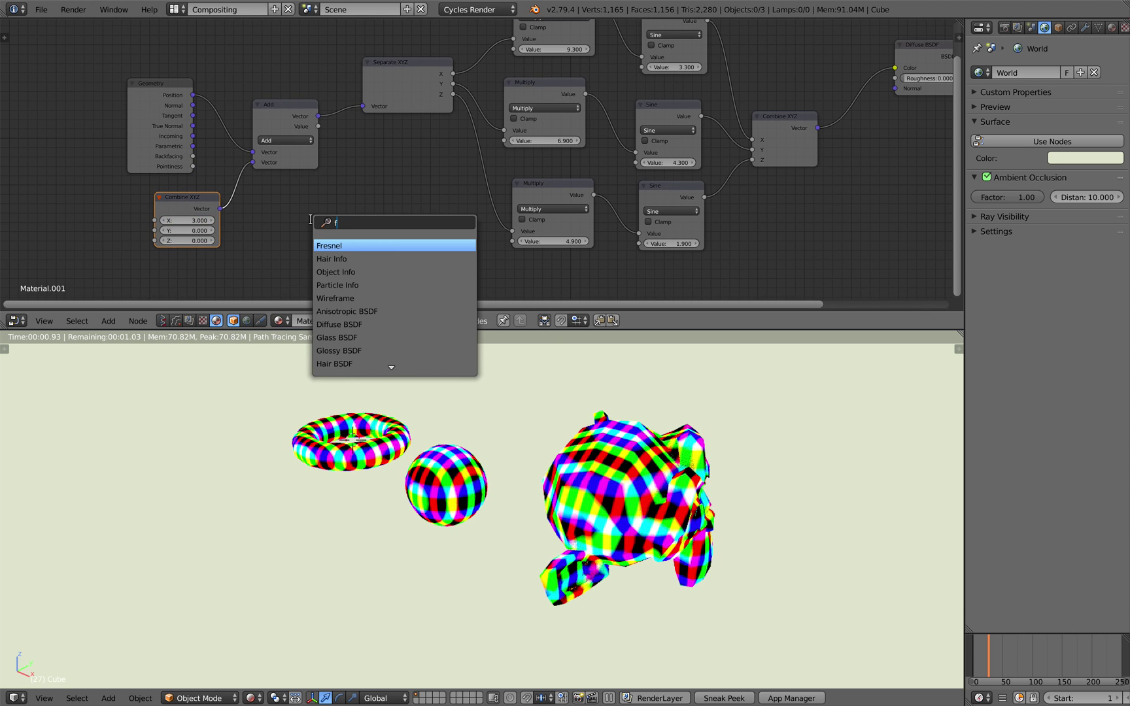
type("ram")
key("Return")
left_click(34, 202)
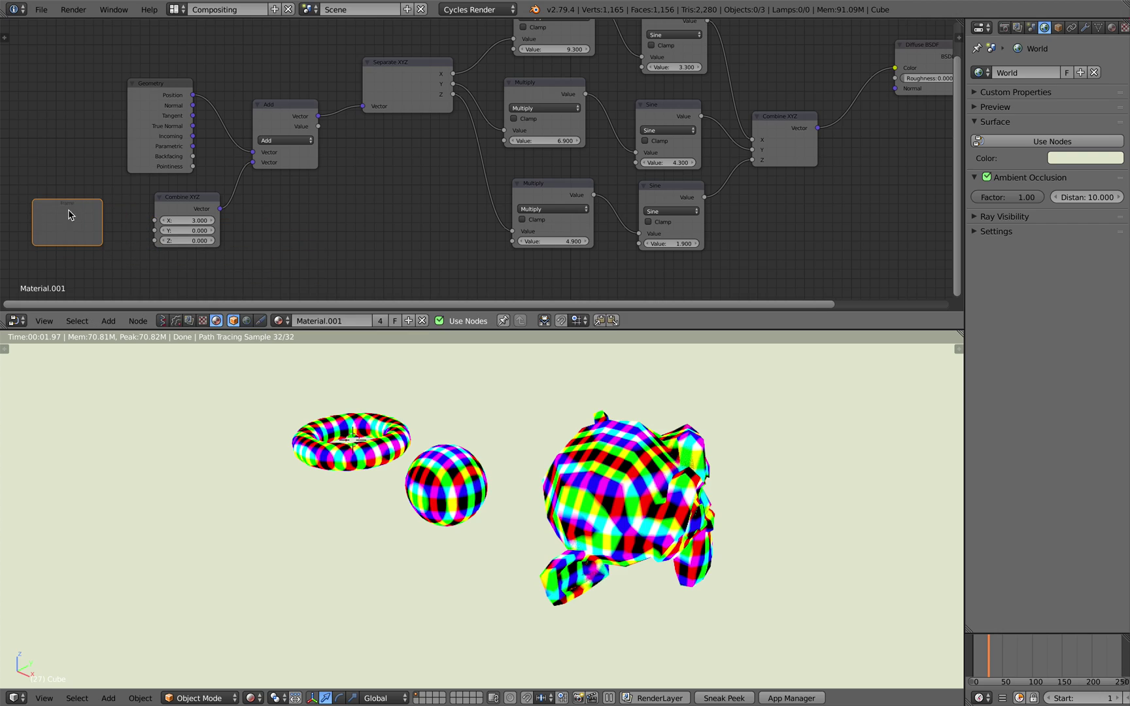
key("x")
Add a Value node ahead of the Combine XYZ node that feeds the Add node.
middle_click_drag(95, 213, 145, 199)
left_click_drag(217, 207, 127, 206)
key("shift+a")
left_click(108, 204)
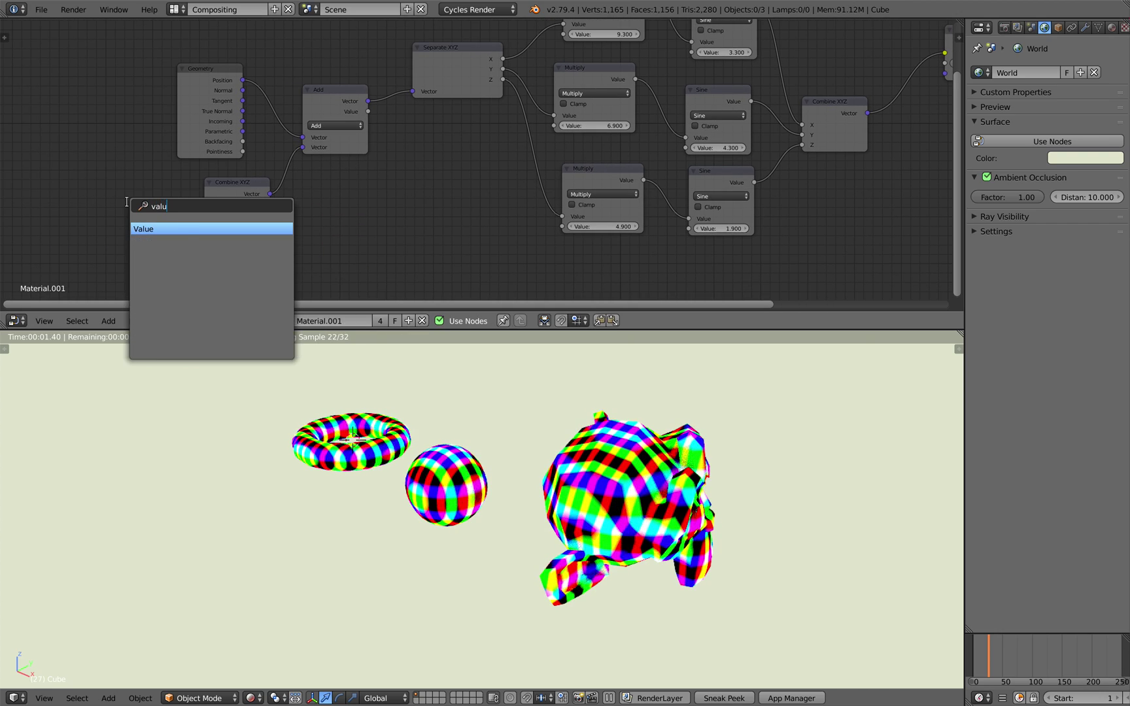
type("valu")
key("Return")
left_click(130, 222)
Link the Value node to the Combine XYZ node's X and Z inputs and set it to 17.700.
left_click_drag(135, 224, 204, 205)
left_click_drag(101, 238, 171, 226)
left_click_drag(115, 239, 106, 239)
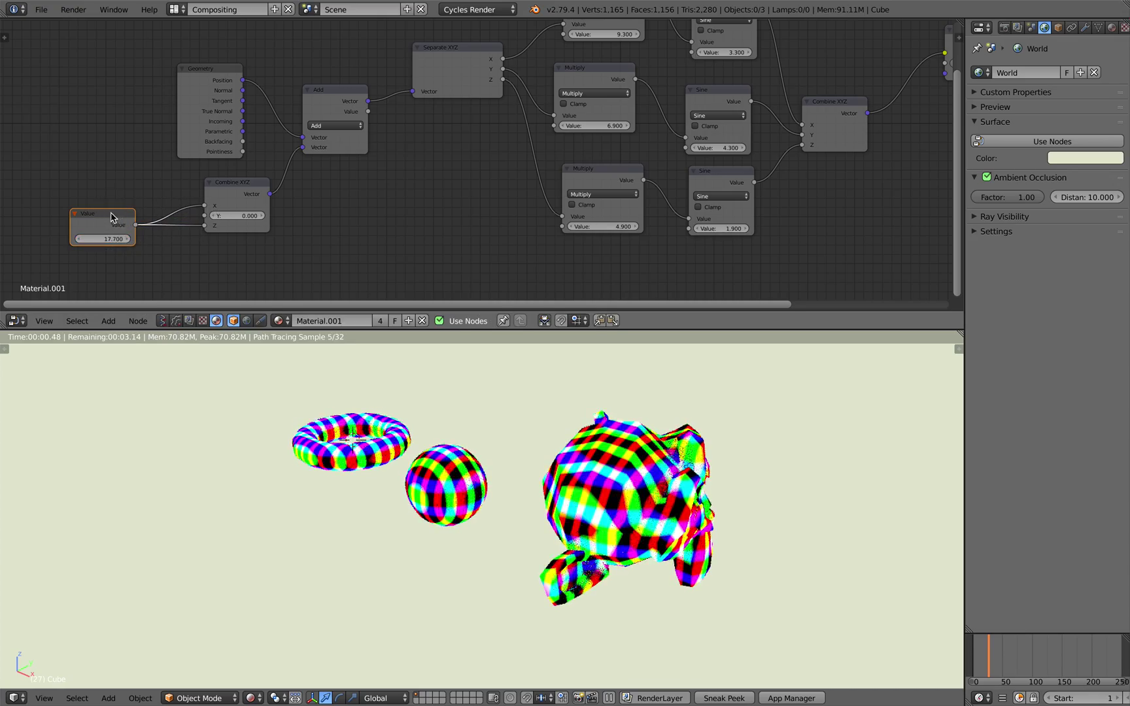
Delete the Value node and the Combine XYZ node that feeds the Add node.
key("x")
left_click(244, 191)
key("x")
middle_click_drag(239, 198, 229, 212)
middle_click_drag(91, 182, 81, 177)
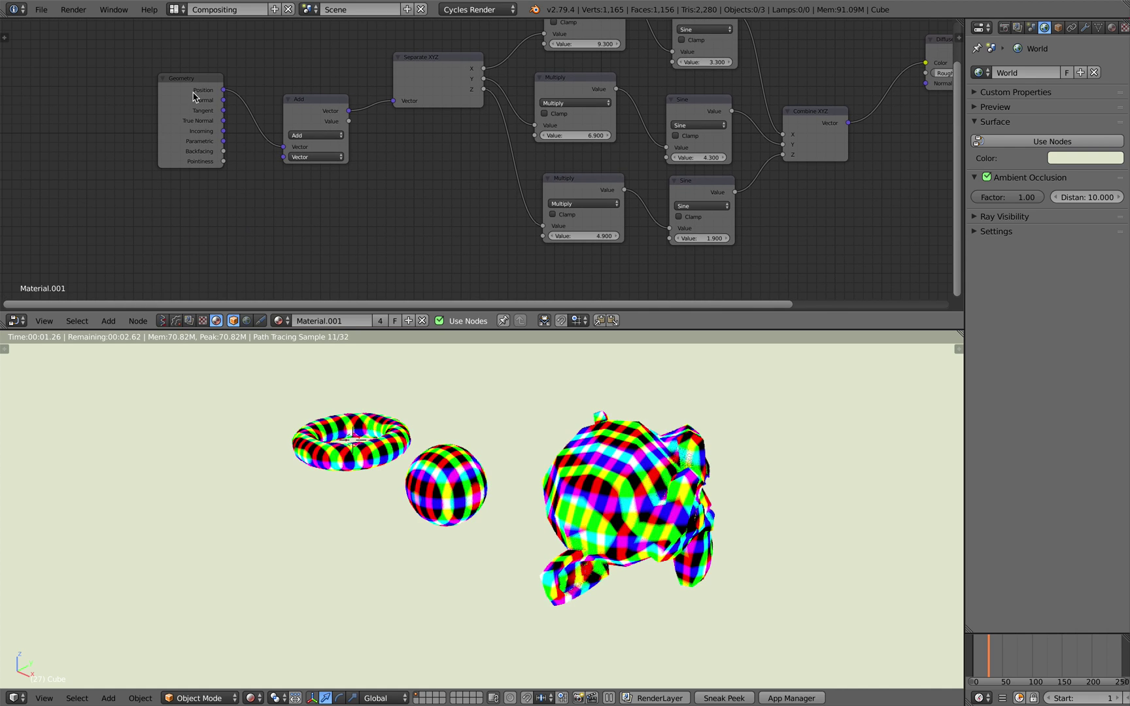
Select the Geometry node and switch the 3D view's shading out of Rendered mode.
scroll(193, 97, "up", 2)
left_click(136, 126)
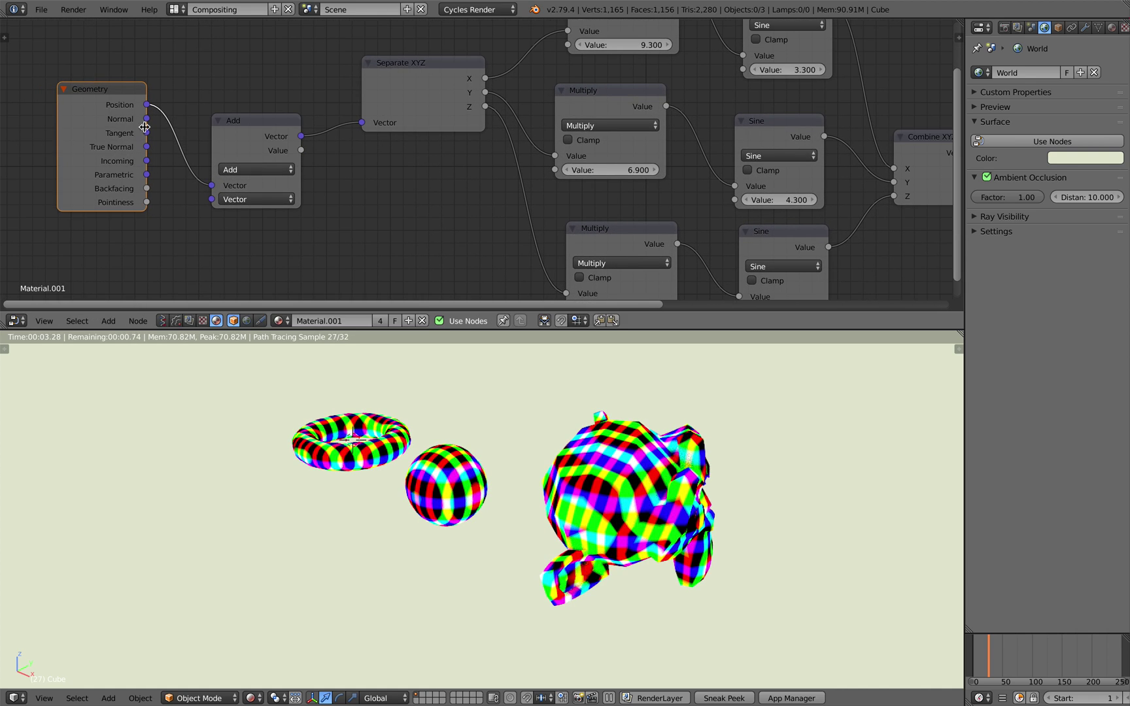
middle_click_drag(530, 466, 544, 423)
left_click(264, 698)
left_click(281, 652)
Switch to the browser and read through the JoyOfVex2 page, from its exercises to the Day 2 length examples.
key("ctrl+Right")
scroll(639, 470, "down", 20)
scroll(377, 441, "down", 1)
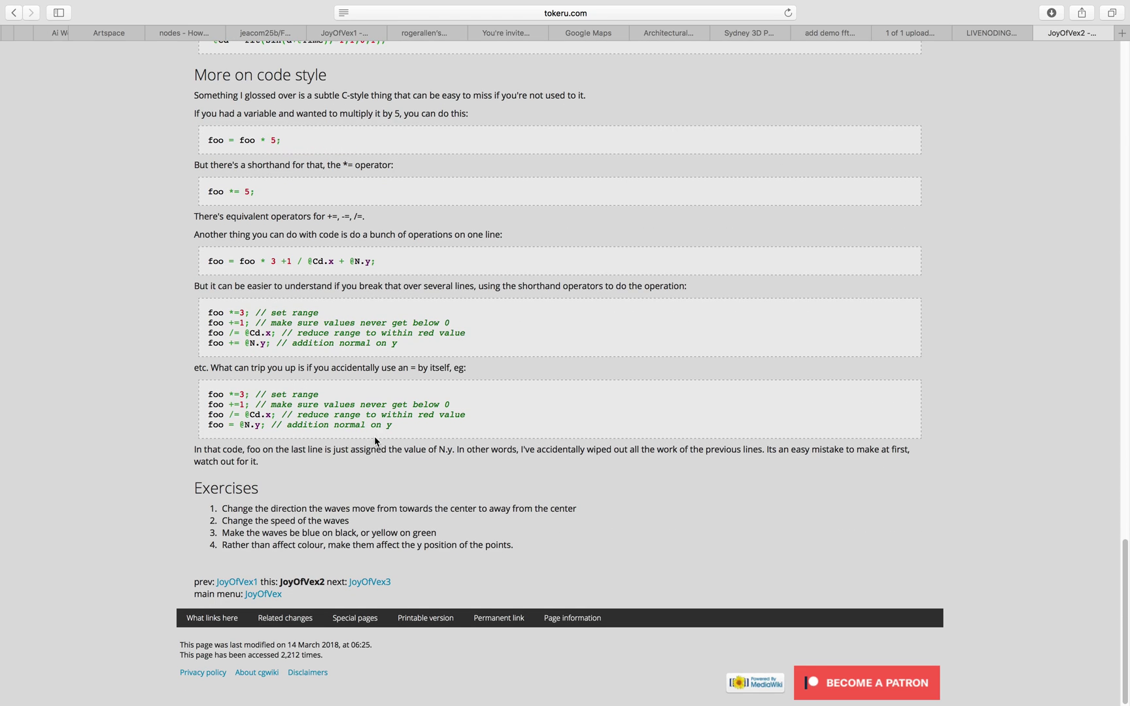
scroll(393, 467, "up", 20)
scroll(382, 261, "down", 3)
scroll(385, 276, "up", 3)
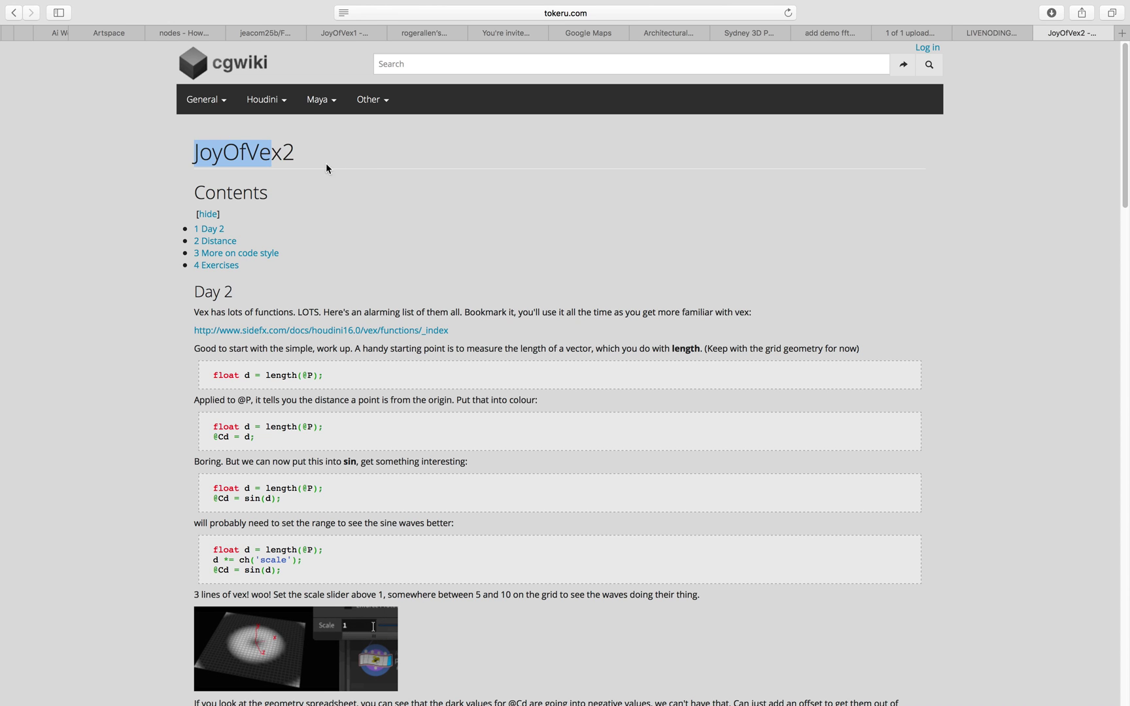
scroll(475, 428, "down", 2)
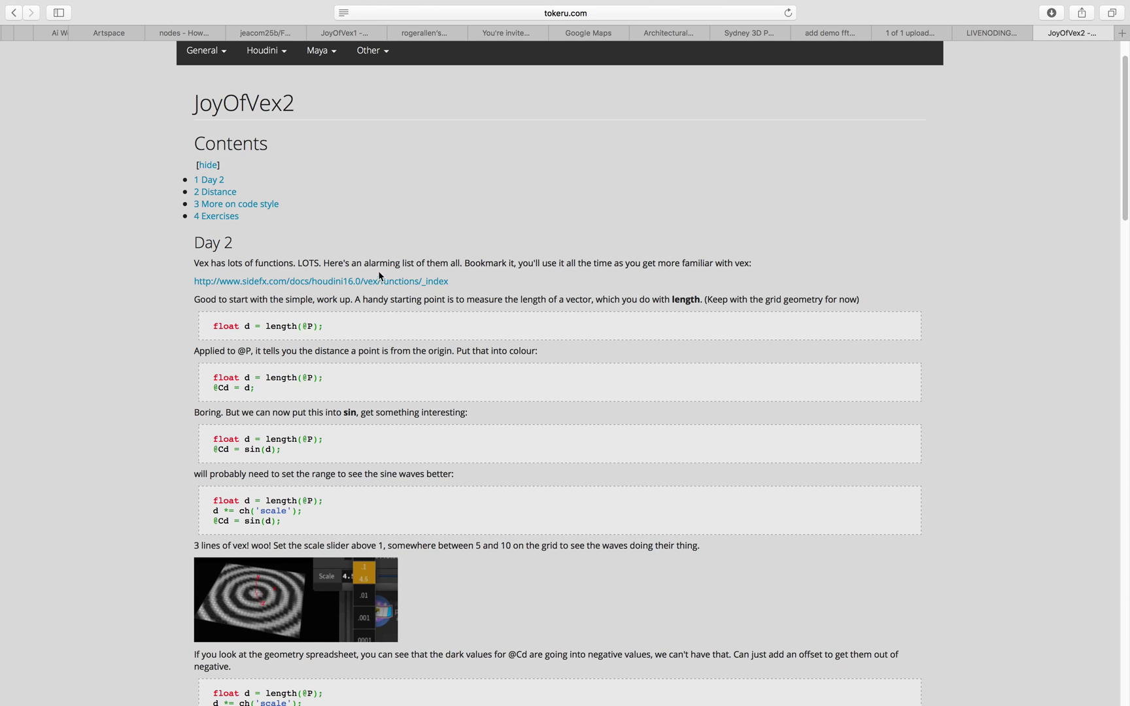
Switch to Blender, enlarge the node editor and examine the whole Material.001 node tree from Geometry to Material Output.
scroll(485, 280, "up", 2)
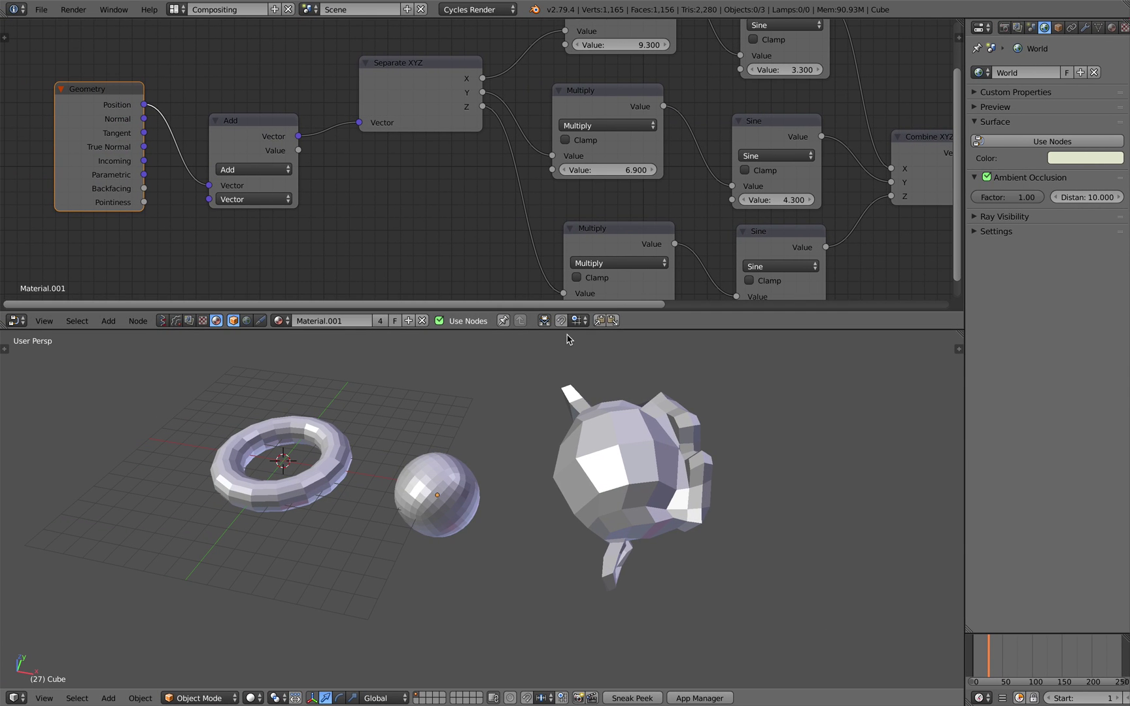
left_click_drag(567, 329, 566, 431)
scroll(573, 295, "down", 3)
middle_click_drag(525, 212, 446, 224)
middle_click_drag(595, 189, 525, 194)
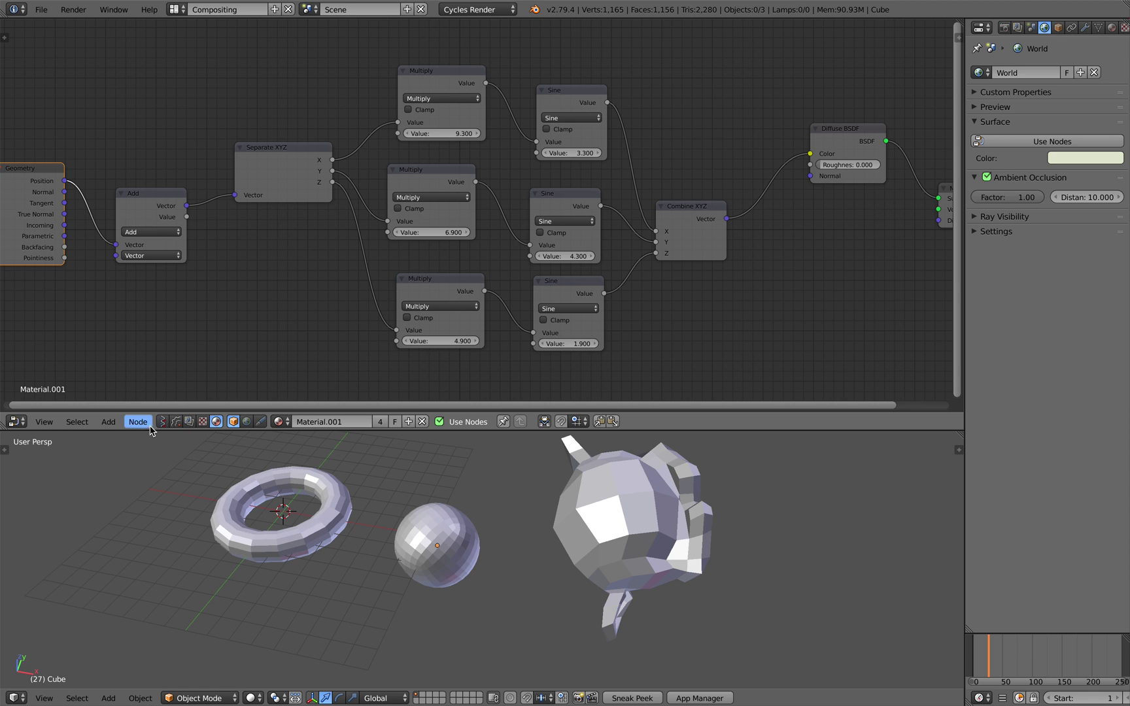
key("Home")
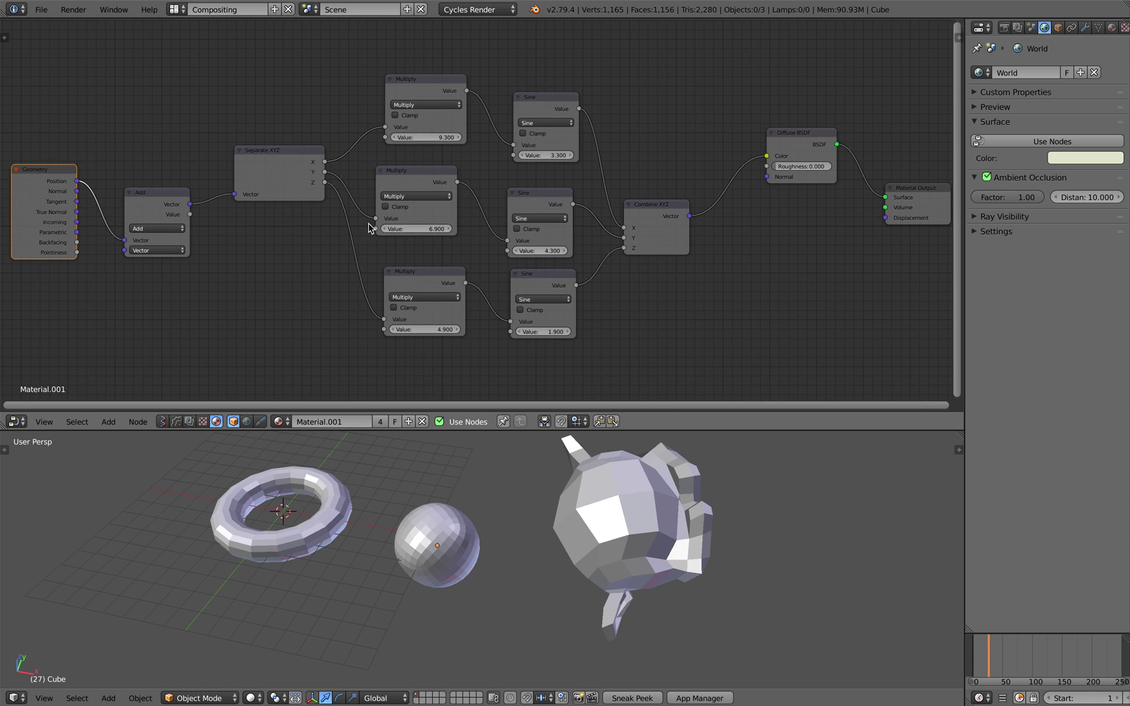
scroll(557, 258, "down", 1)
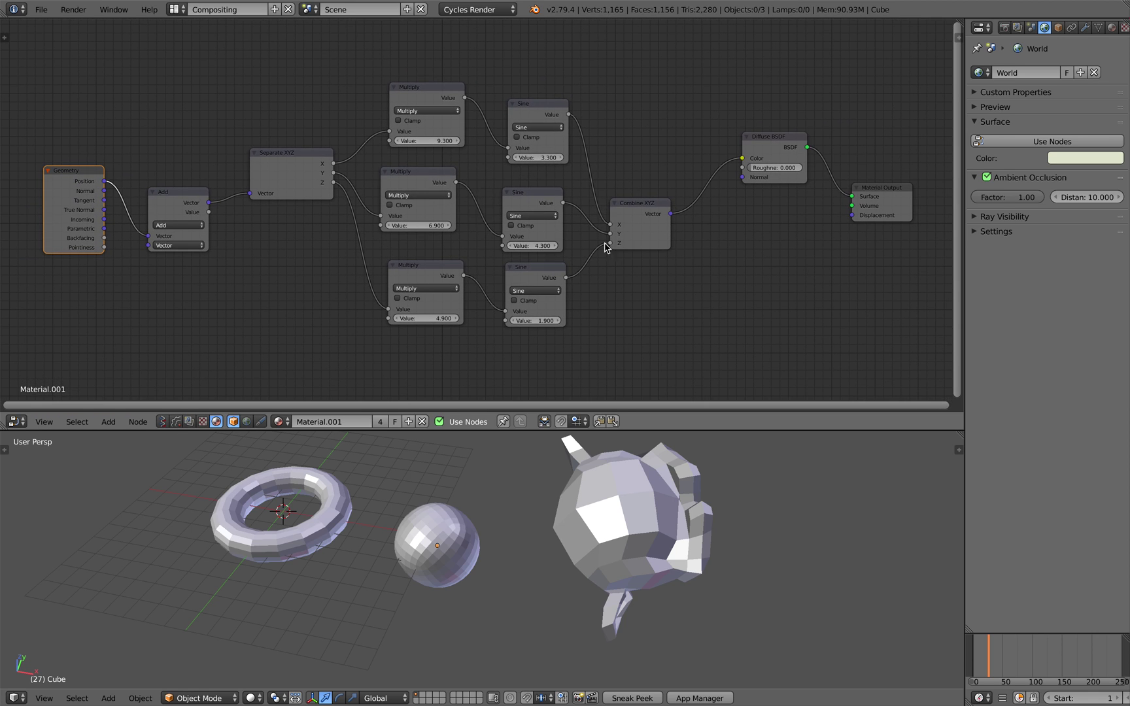
scroll(634, 243, "up", 1)
scroll(645, 245, "down", 1)
middle_click_drag(645, 244, 656, 237)
mouse_move(598, 516)
middle_mouse_down()
mouse_move(598, 501)
mouse_move(548, 490)
mouse_move(513, 497)
mouse_move(592, 494)
middle_mouse_up()
Glance at the JoyOfVex2 page, return to Blender, give the 3D view more height and fit all material nodes in view.
key("ctrl+Right")
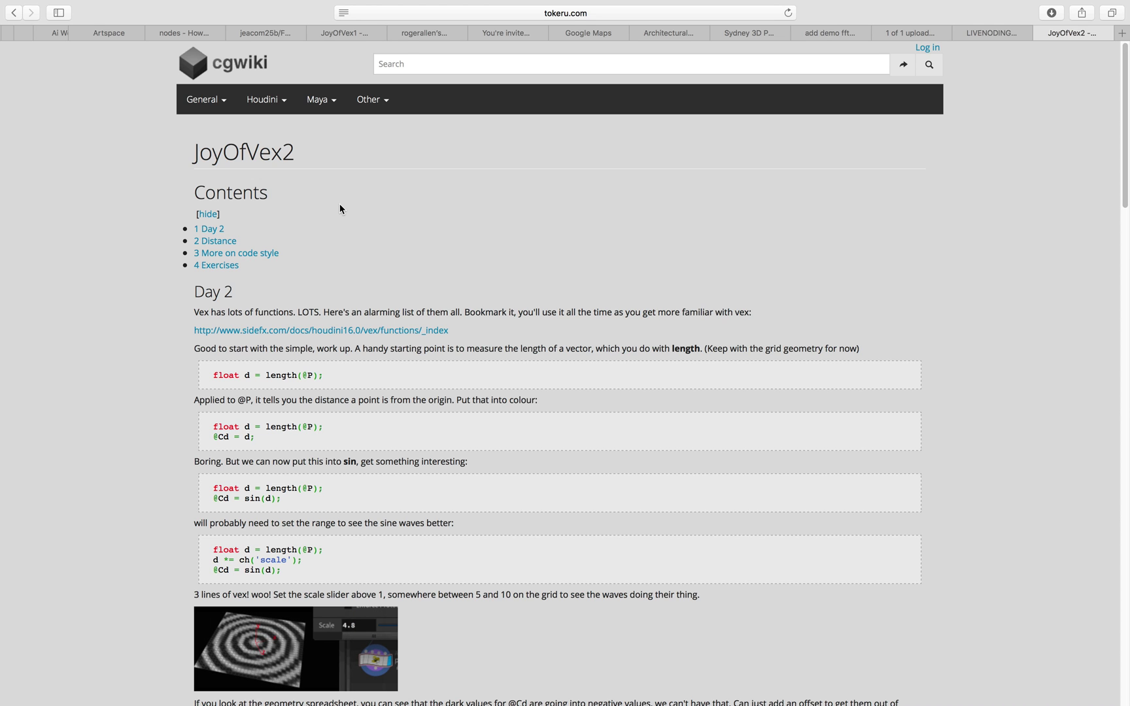
key("ctrl+Left")
scroll(404, 238, "down", 1)
scroll(405, 235, "up", 1)
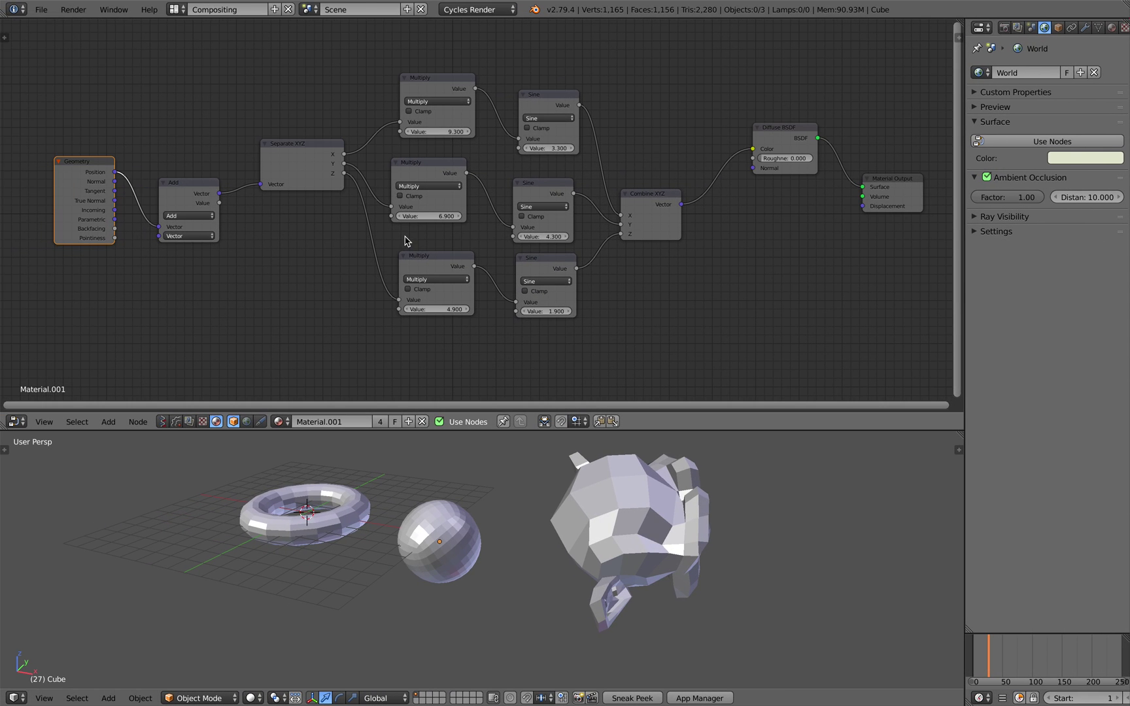
left_click_drag(505, 430, 502, 401)
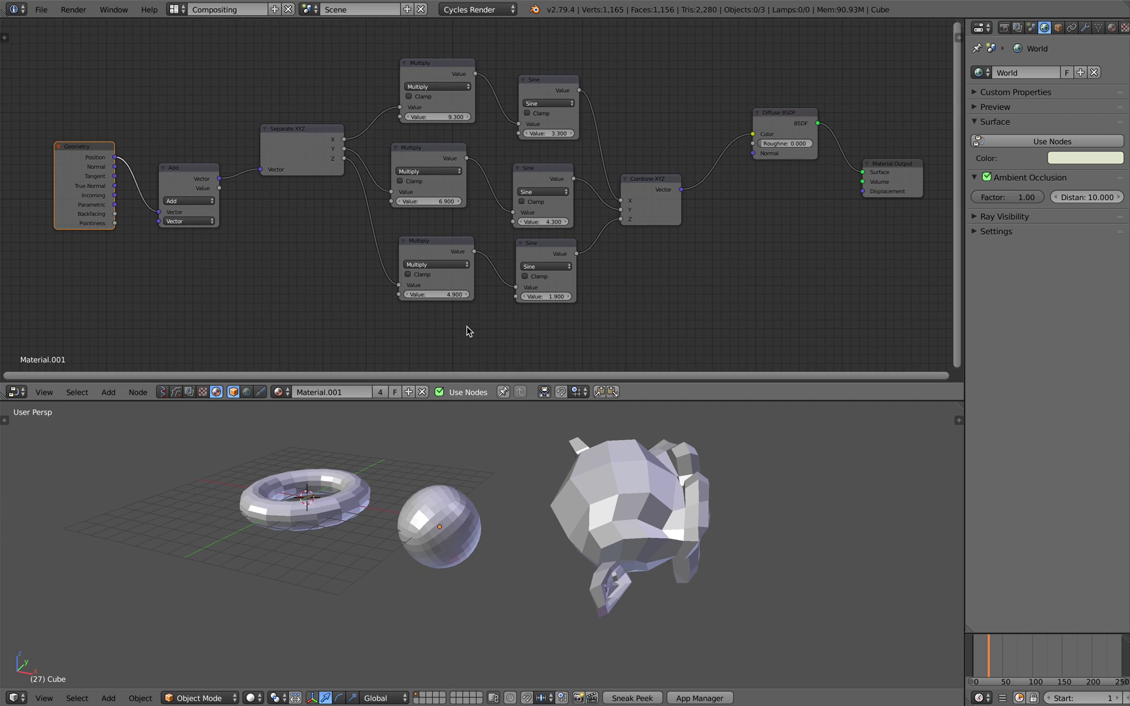
key("Home")
Switch to the browser and read the Day 2 section of the JoyOfVex2 page, including the length and sine examples.
key("ctrl+Right")
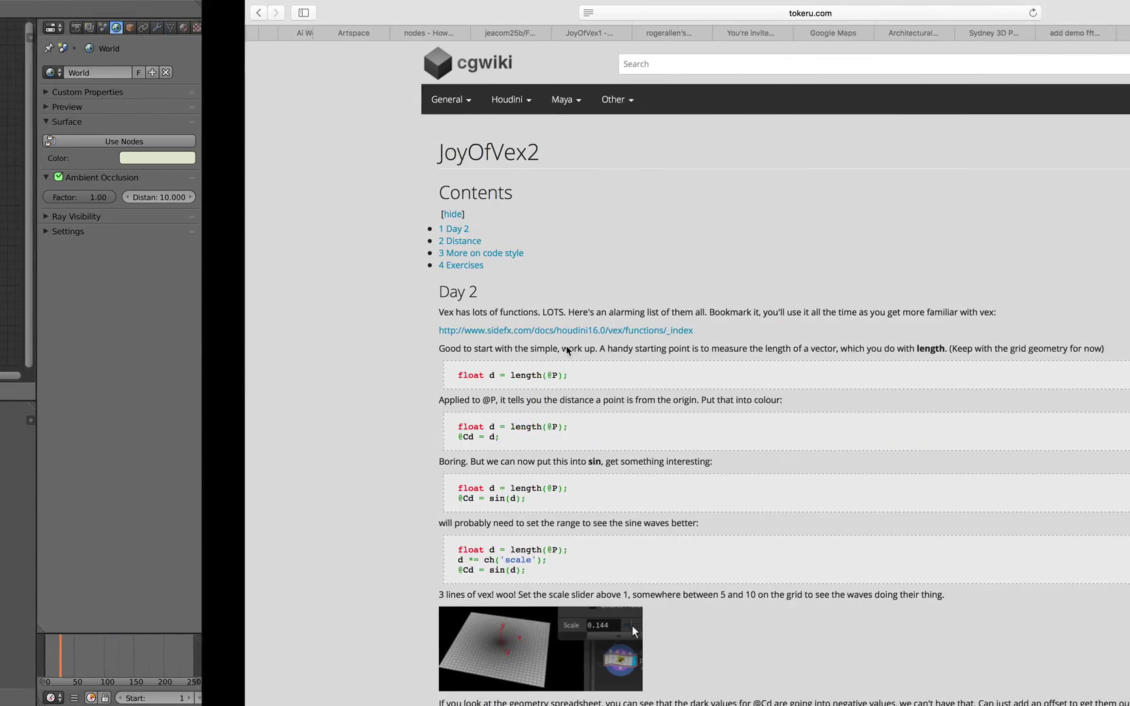
scroll(598, 357, "down", 20)
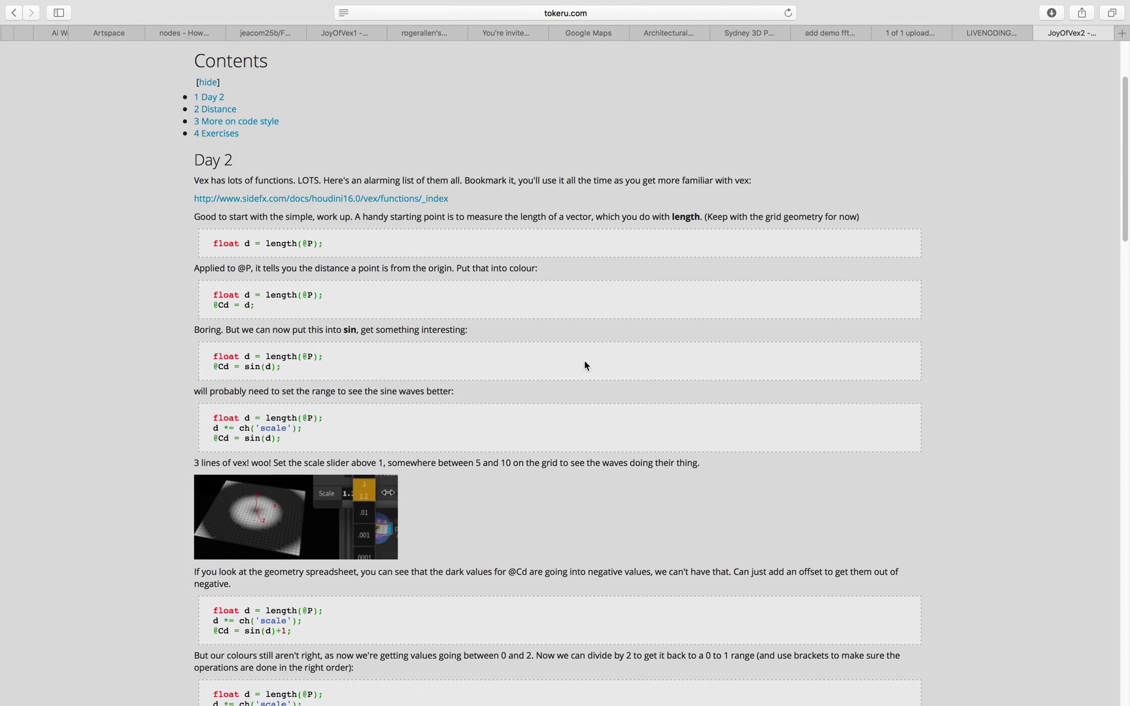
scroll(586, 372, "up", 20)
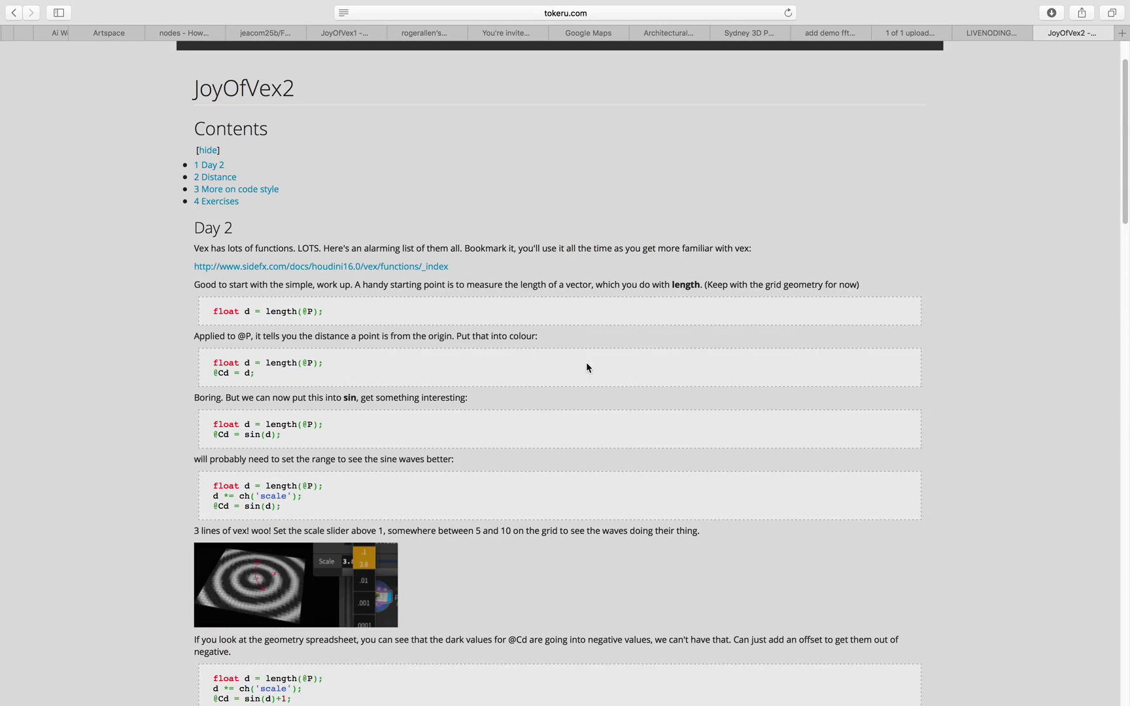
scroll(590, 372, "down", 10)
scroll(592, 372, "up", 10)
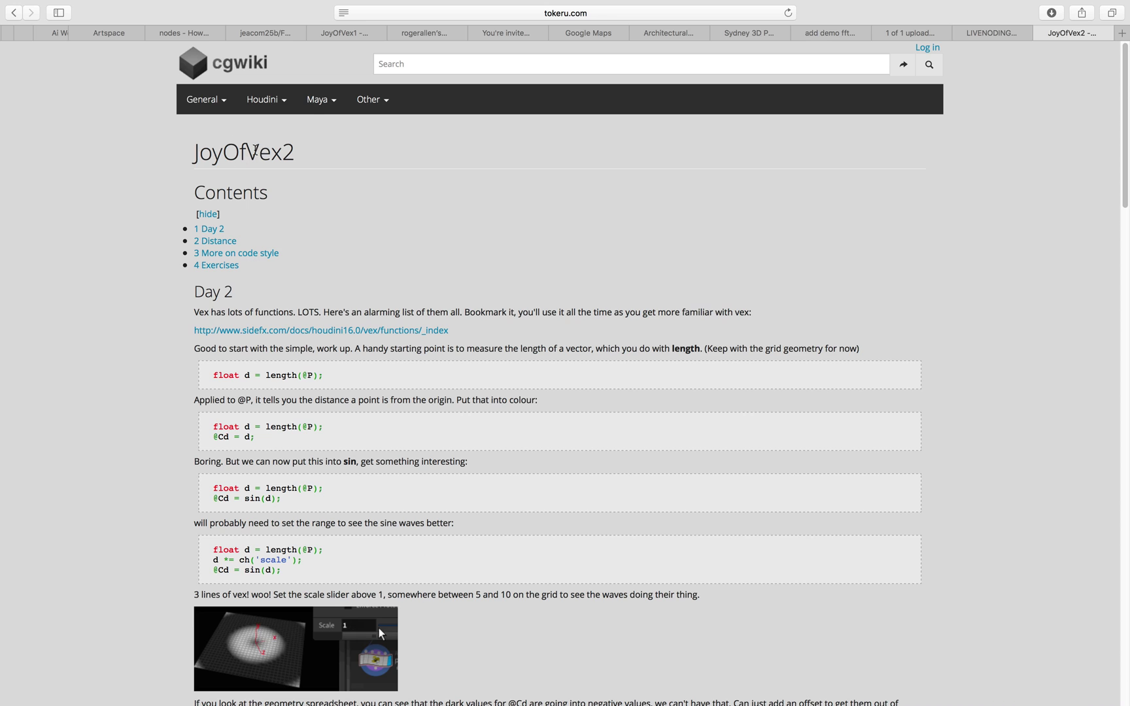
scroll(259, 184, "down", 1)
scroll(273, 184, "up", 1)
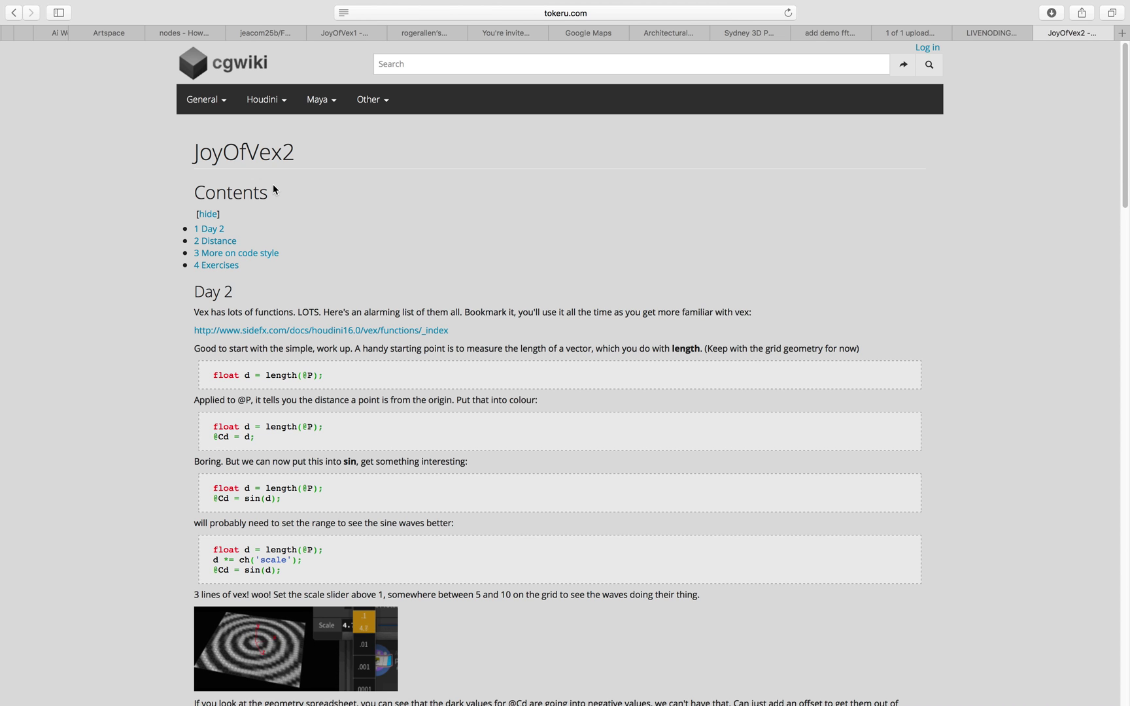
Return to Blender, change the node editor to the Sverchok tree type and create a new node tree.
key("ctrl+Left")
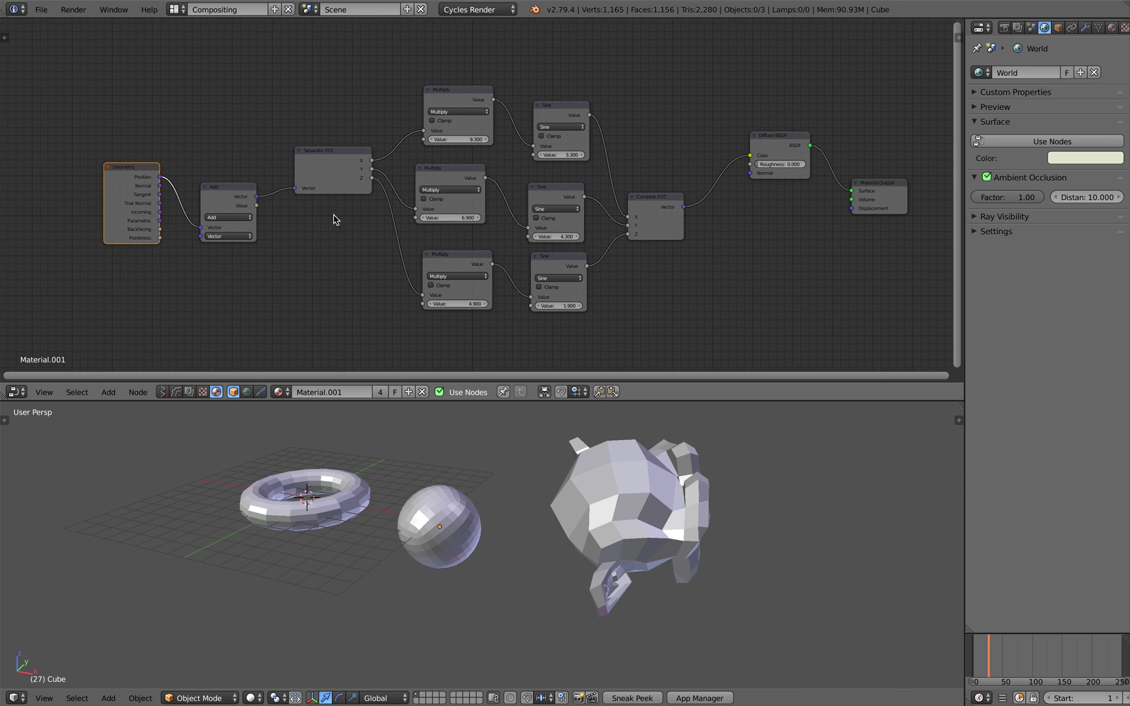
middle_click_drag(394, 187, 396, 188)
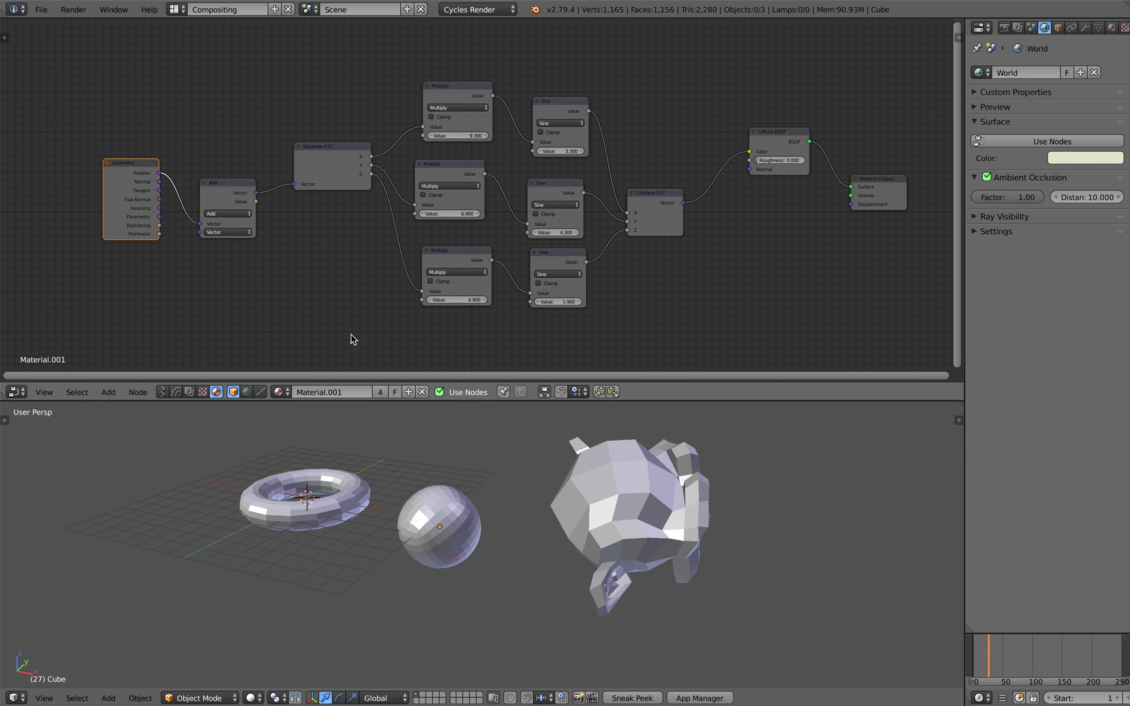
left_click(162, 392)
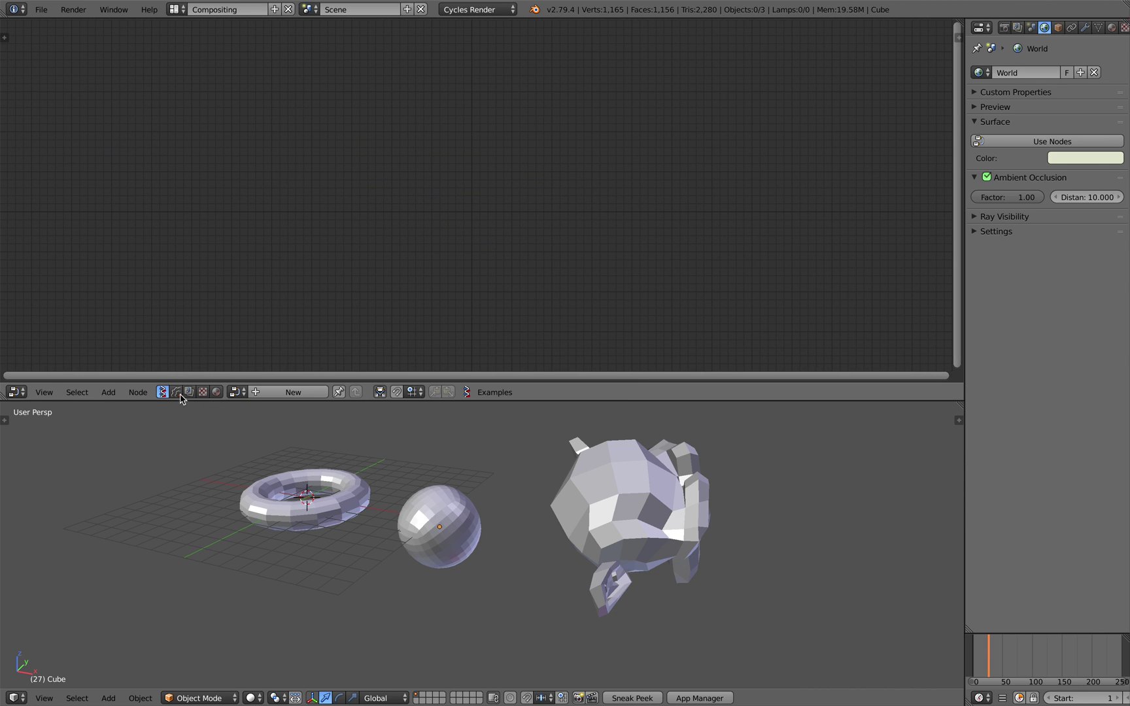
left_click(255, 392)
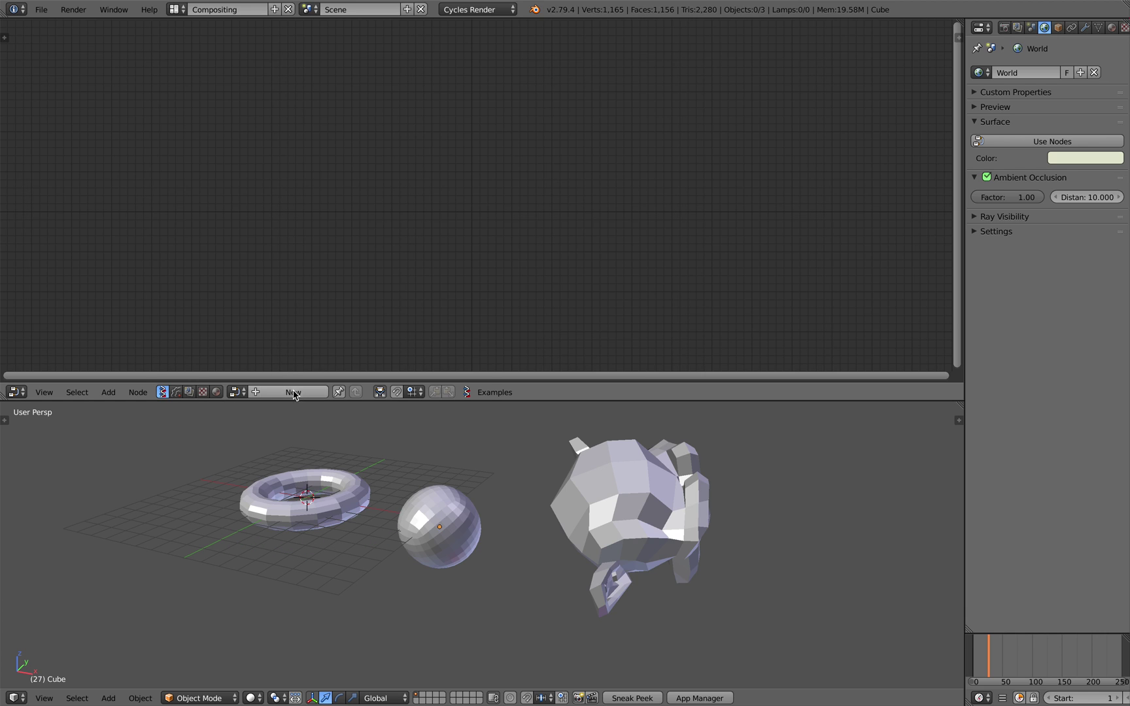
key("shift+a")
mouse_move(368, 220)
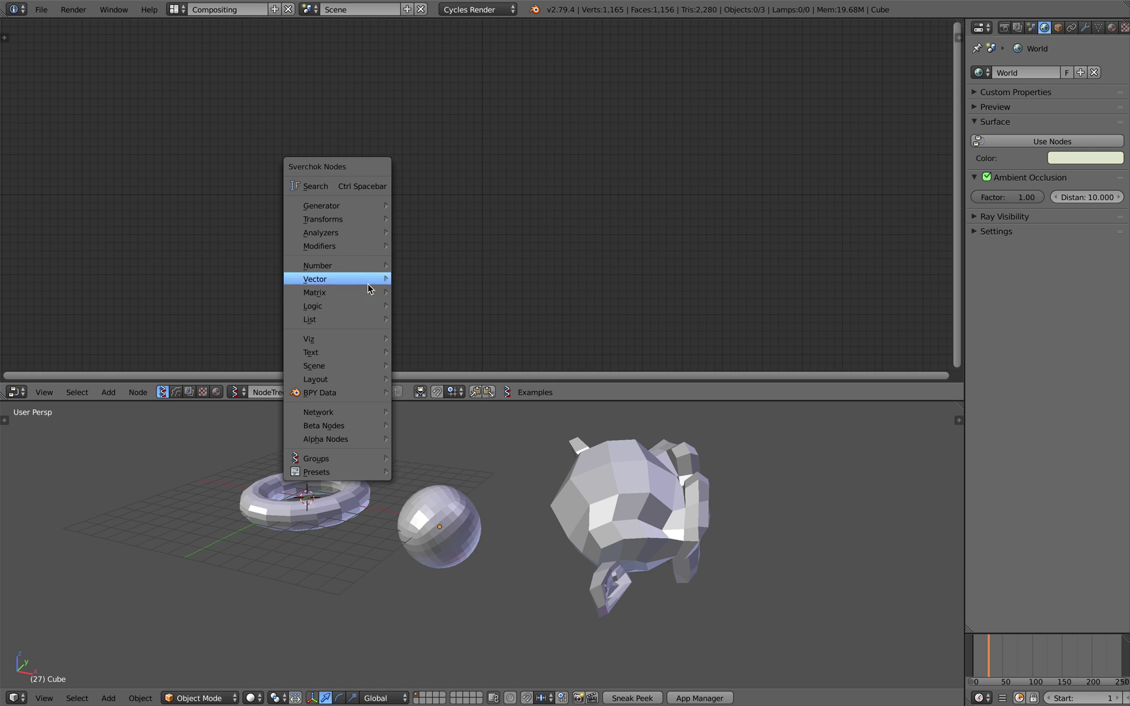
Check the scale and sine offset examples on the JoyOfVex2 page in the browser and return to Blender.
key("ctrl+Right")
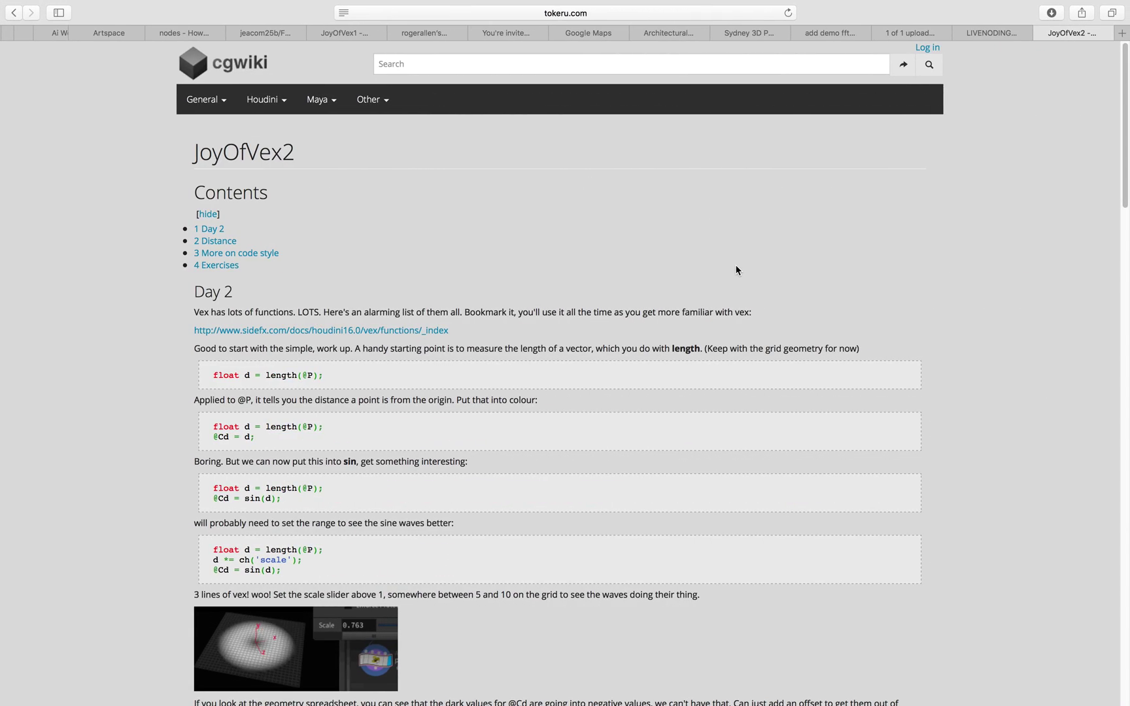
scroll(635, 348, "down", 10)
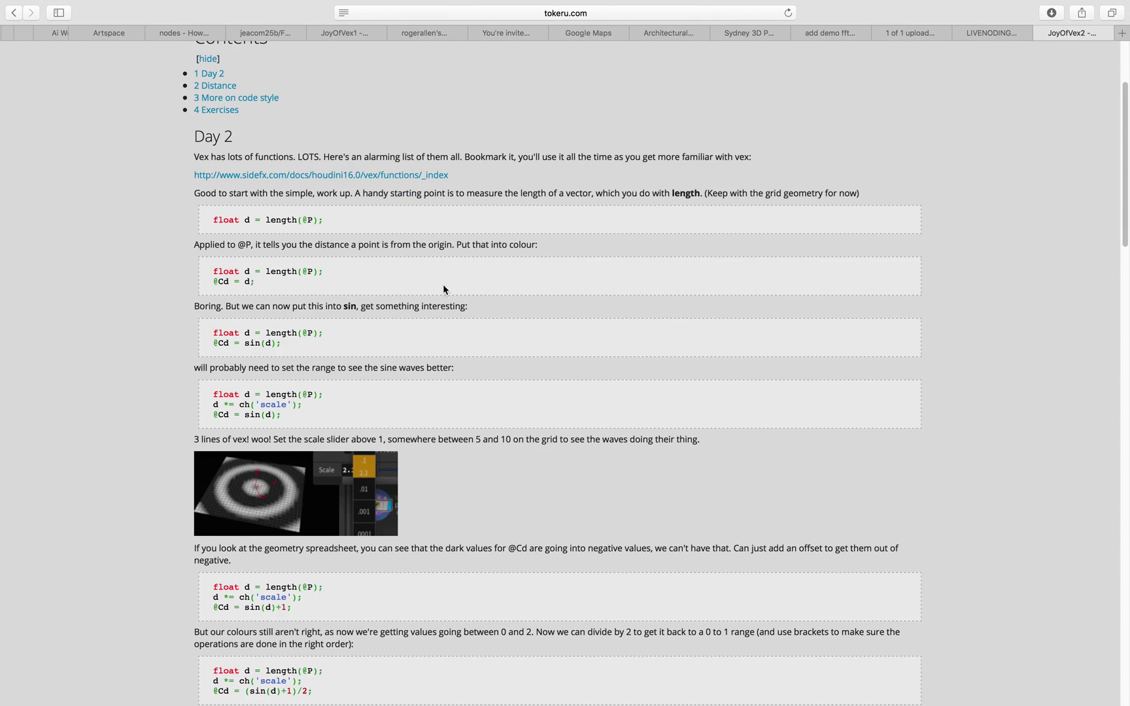
key("super+Tab")
key("super+Tab")
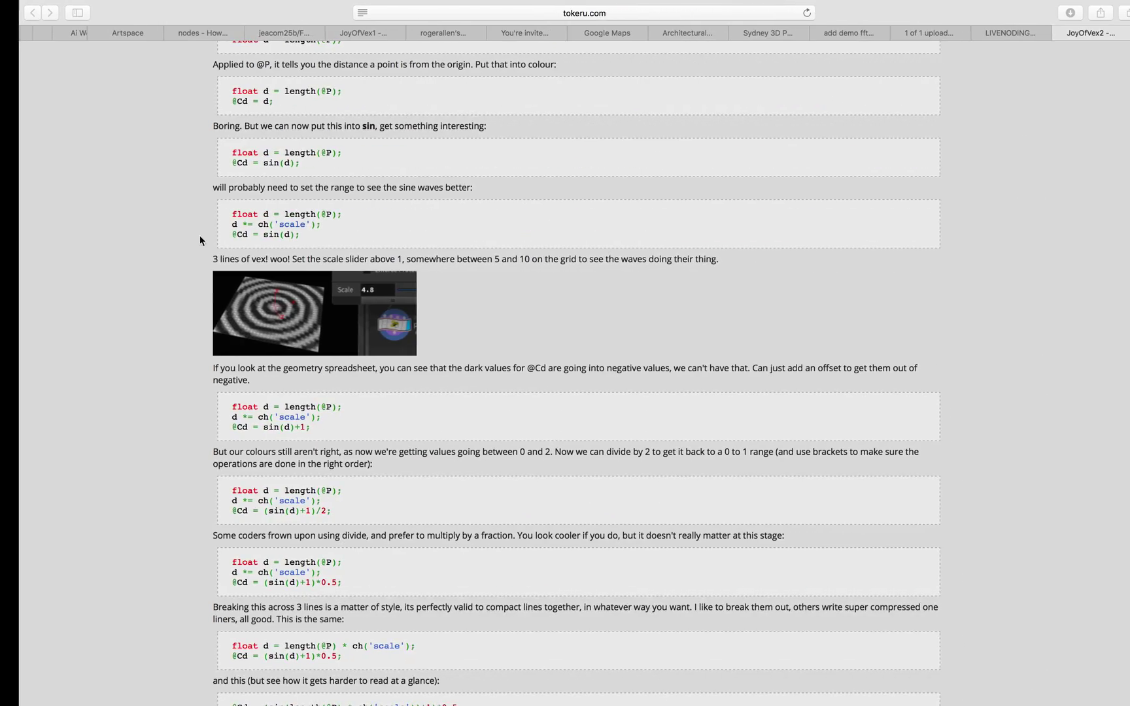
scroll(473, 321, "up", 8)
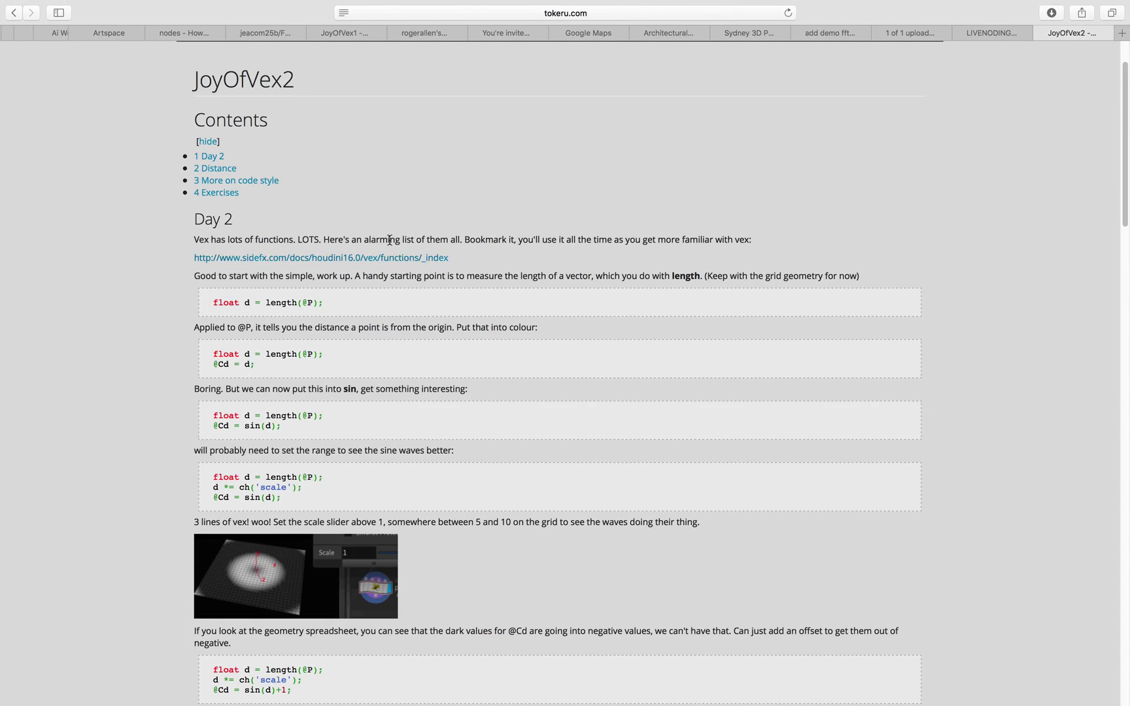
key("super+Tab")
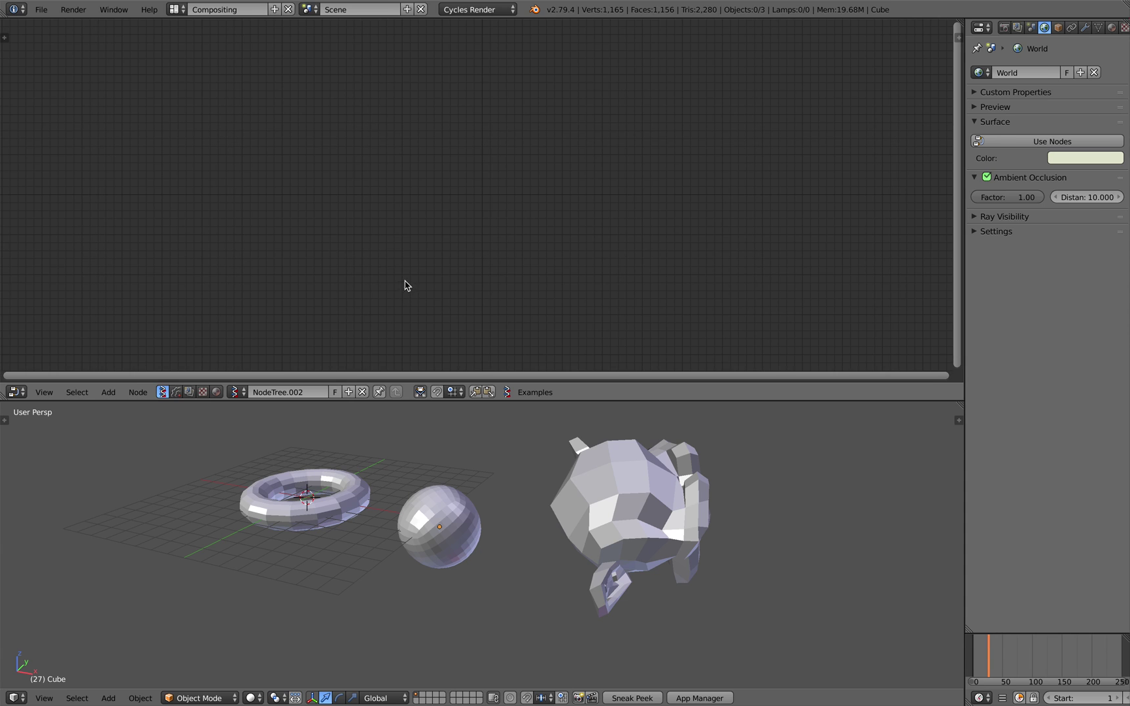
Select the Suzanne monkey head in the 3D view and trackball-rotate it until its face turns toward the viewer.
left_click_drag(435, 400, 439, 388)
middle_click_drag(496, 401, 511, 451)
key("r")
key("r")
left_click(725, 522)
key("r")
key("r")
left_click(721, 538)
key("r")
key("r")
left_click(721, 522)
Look over the JoyOfVex2 contents and Day 2 examples in the browser again and return to Blender.
key("ctrl+Right")
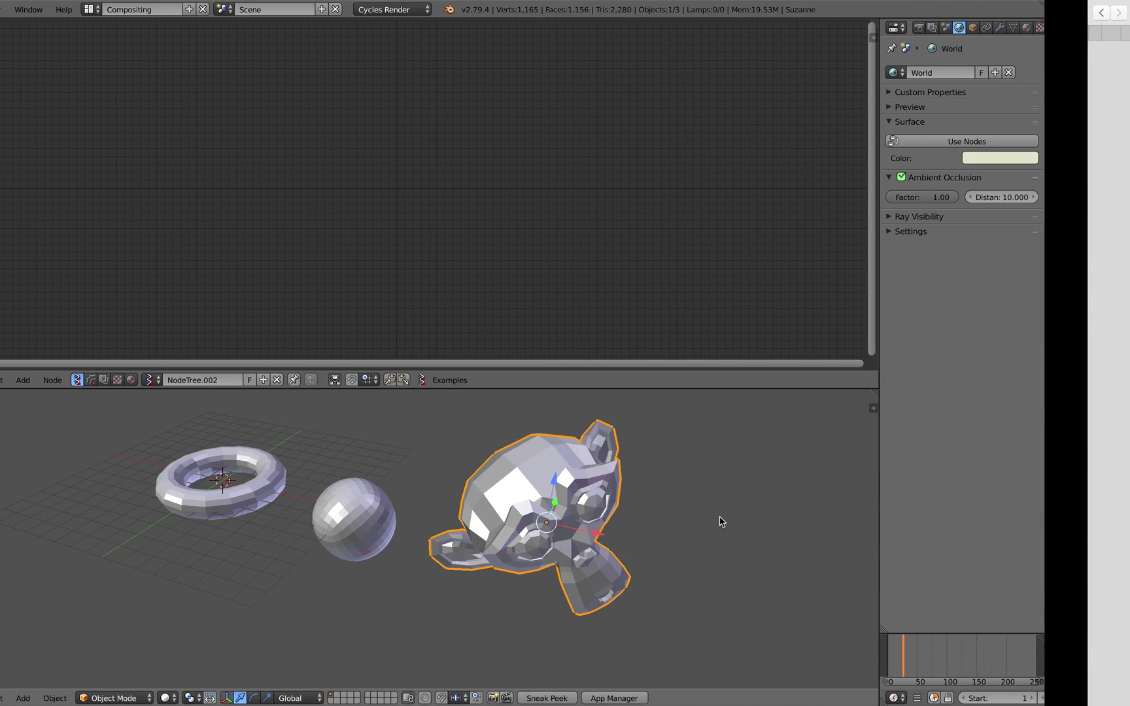
scroll(557, 388, "up", 3)
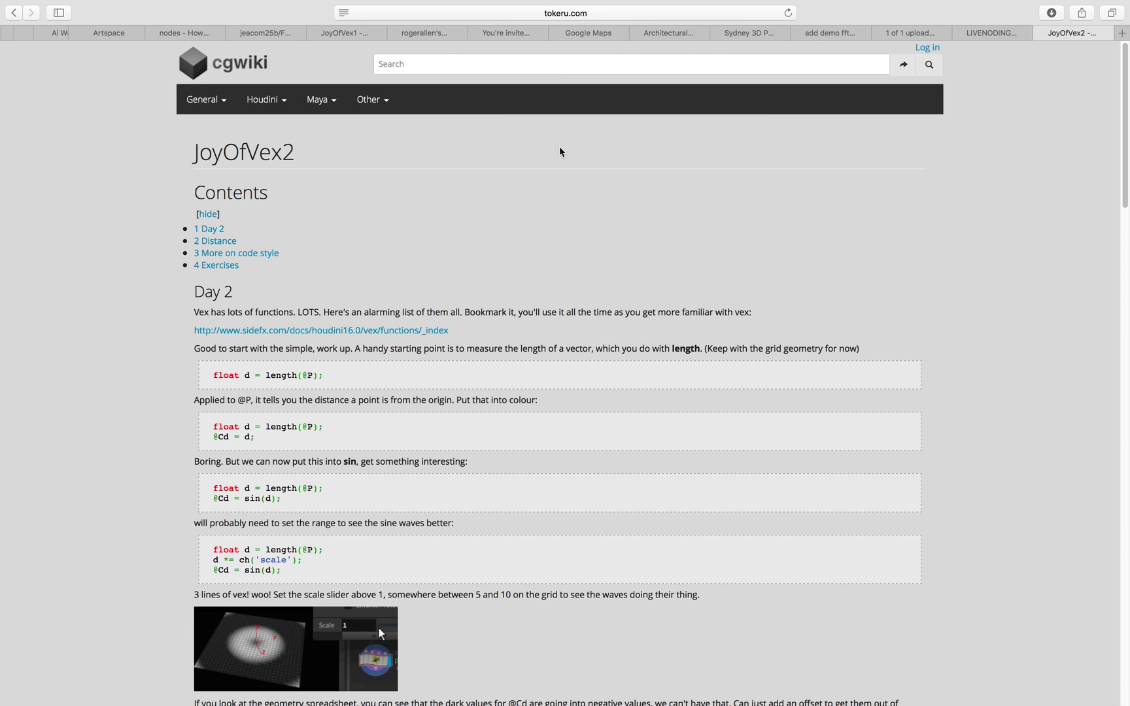
mouse_move(662, 3)
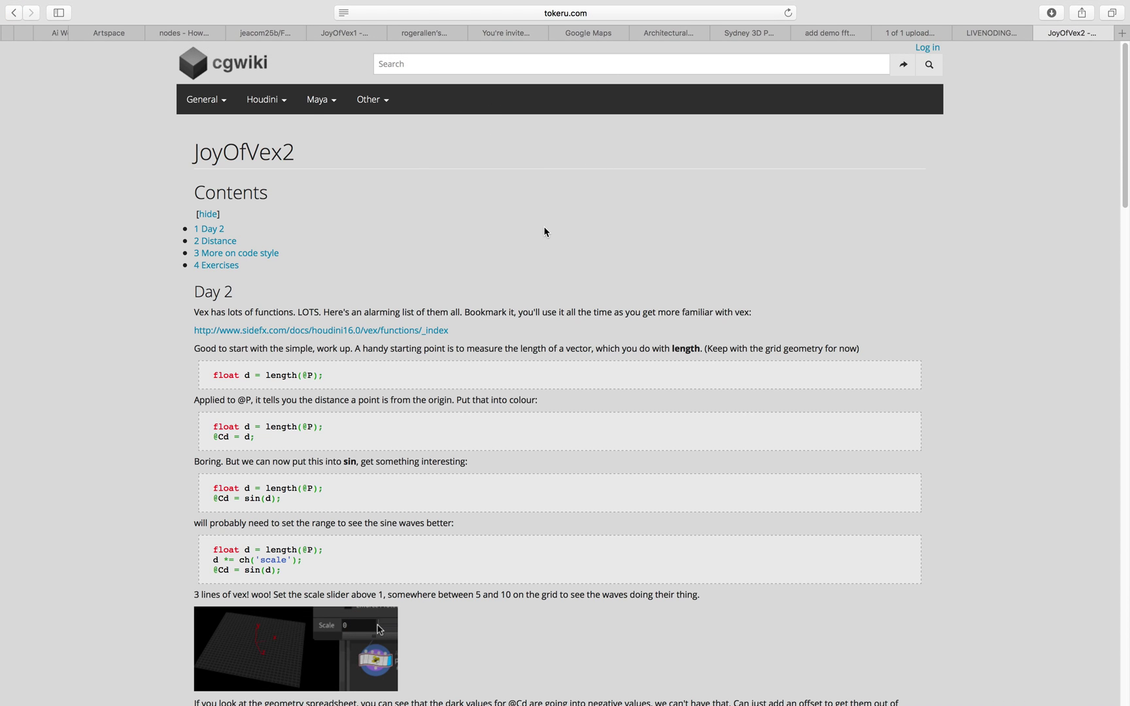
scroll(424, 338, "down", 4)
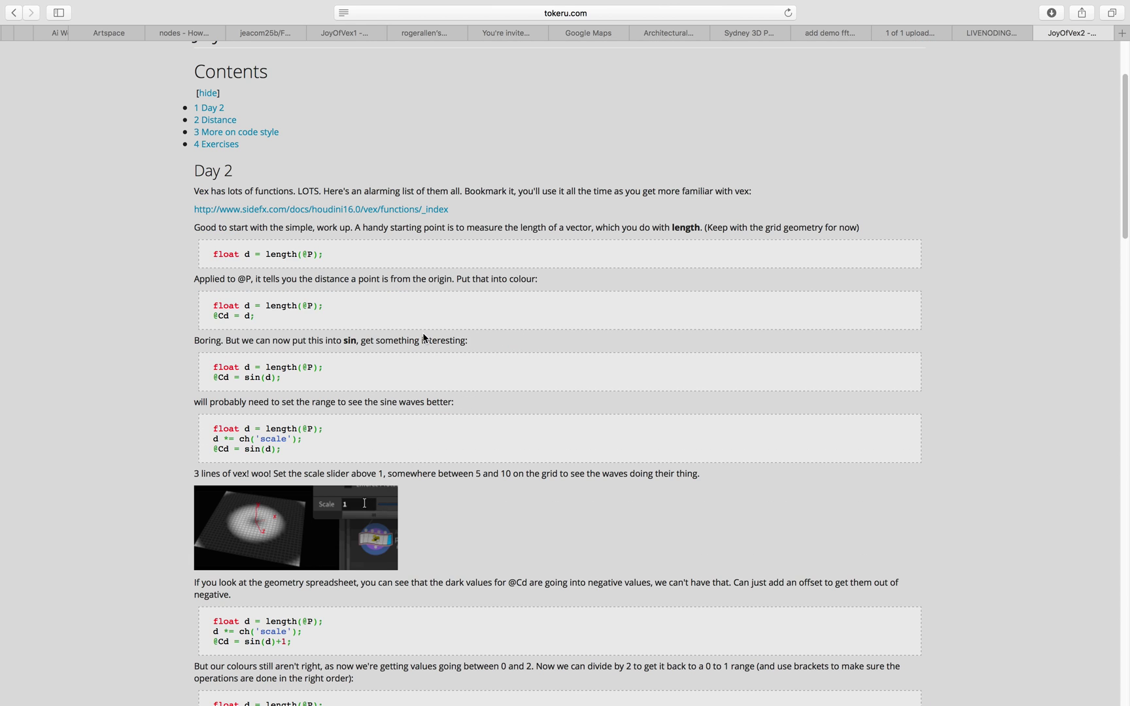
scroll(500, 351, "up", 4)
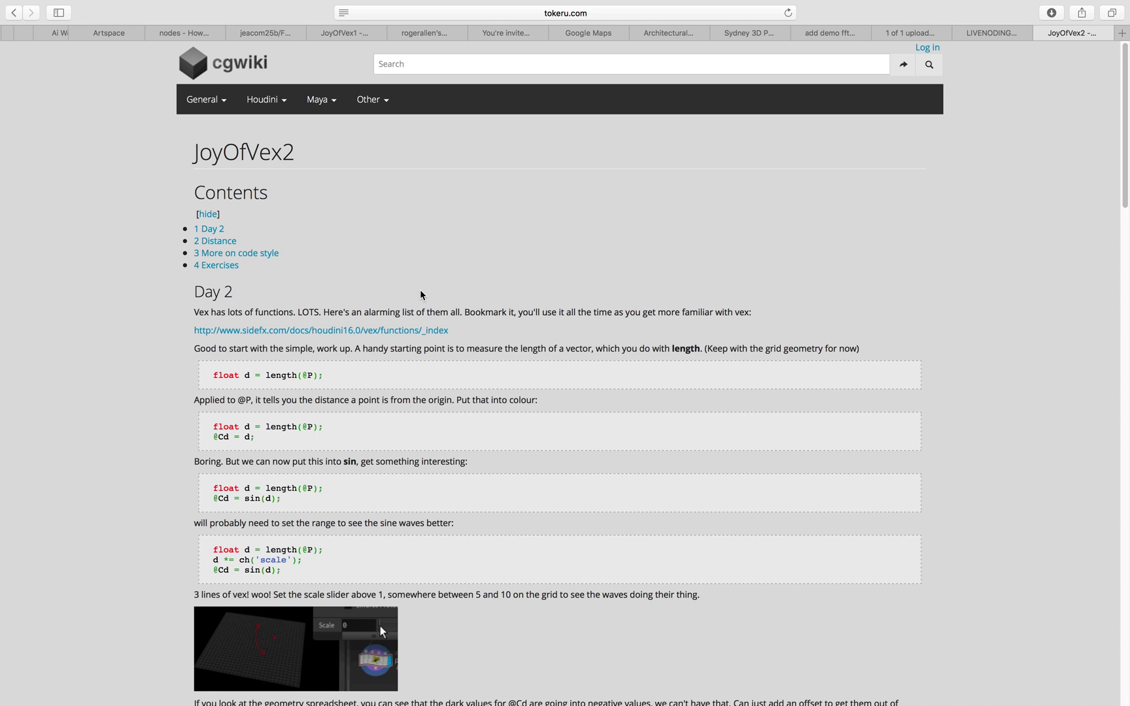
key("ctrl+Left")
mouse_move(557, 442)
middle_mouse_down()
mouse_move(550, 450)
mouse_move(567, 449)
middle_mouse_up()
key("ctrl+Right")
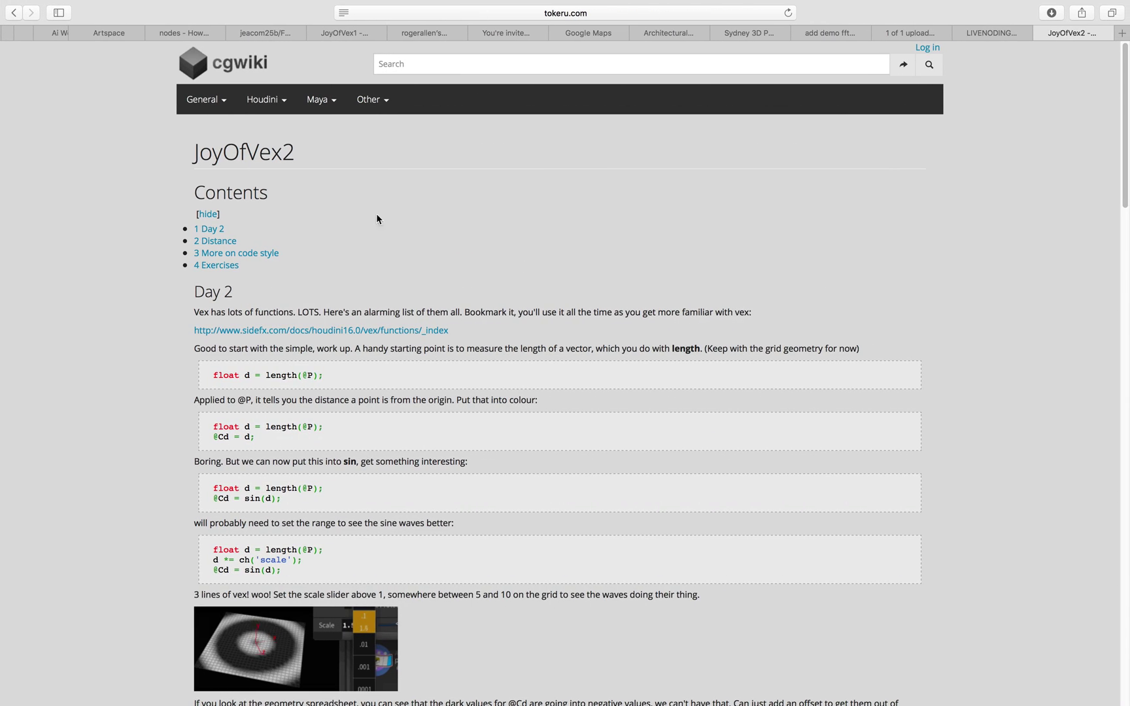
key("ctrl+Left")
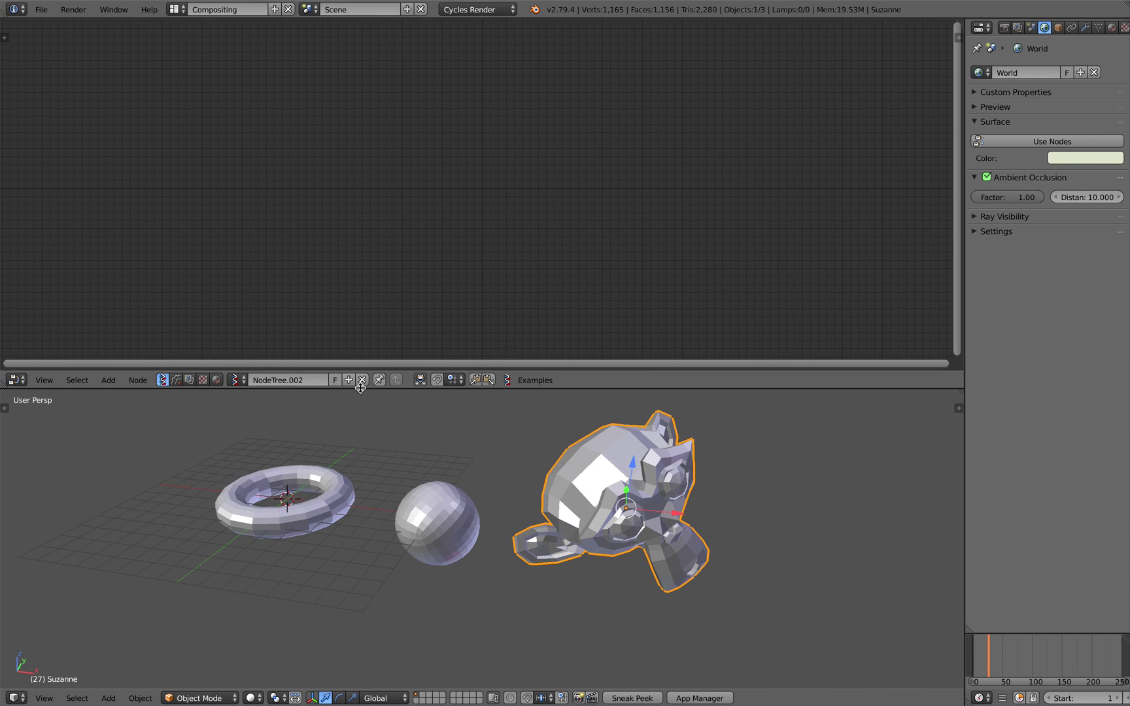
Enlarge the 3D view upward and trackball-rotate the monkey head so both eyes face the viewer.
left_click_drag(359, 389, 366, 333)
scroll(430, 389, "right", 1)
key("r")
key("r")
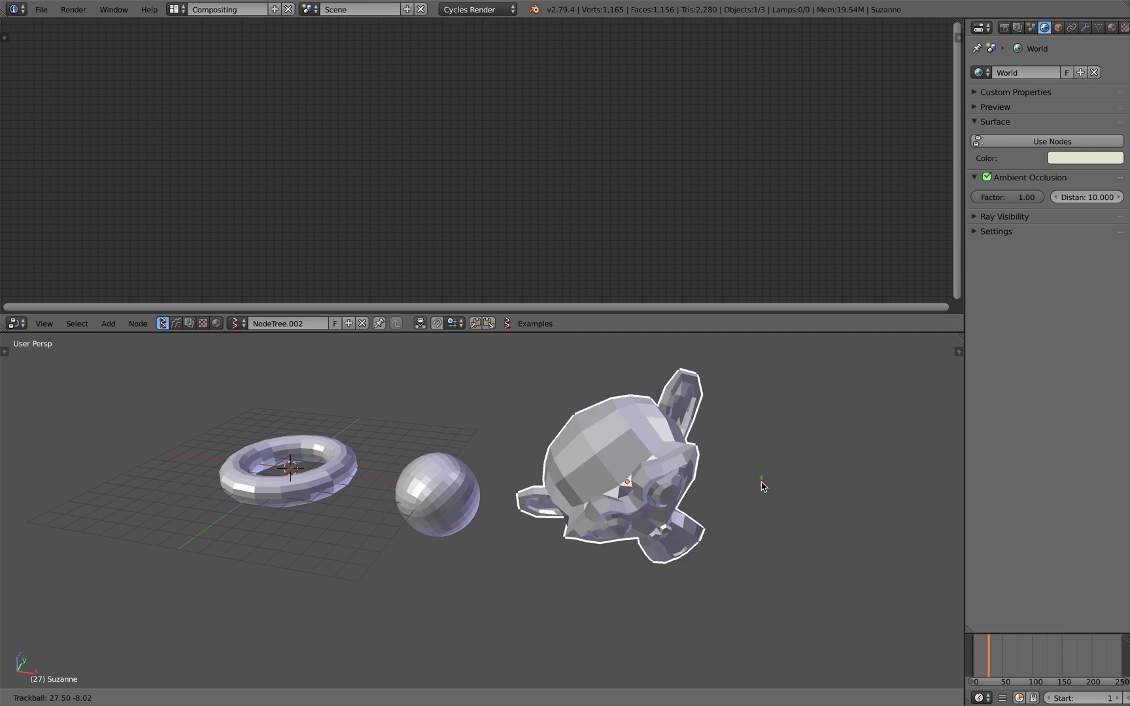
left_click(739, 457)
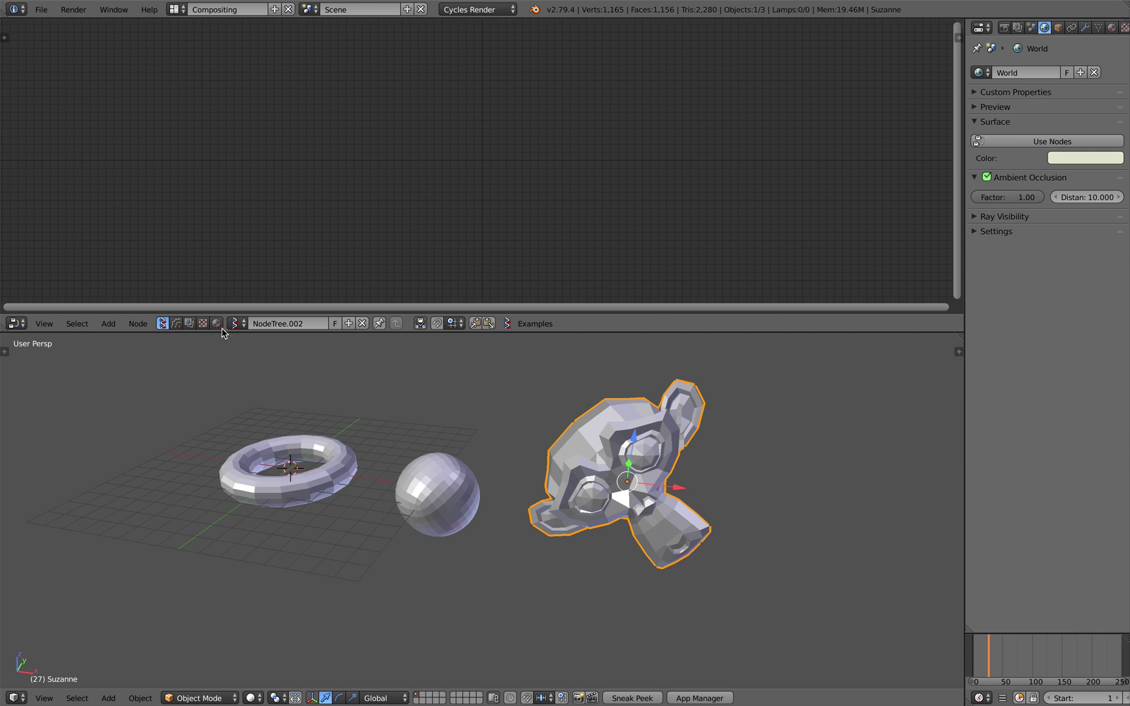
Set the 3D view's shading to Material and trackball-rotate the monkey head several times to test its position-based colouring.
left_click(252, 698)
left_click(274, 628)
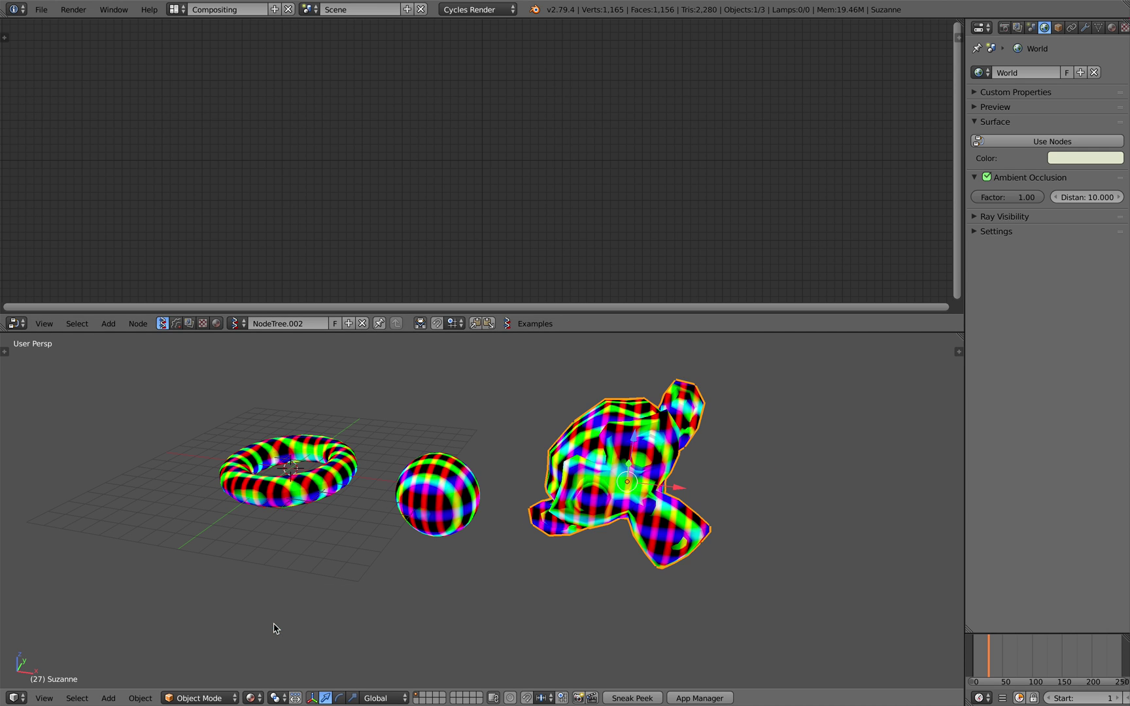
key("r")
key("r")
left_click(767, 444)
key("r")
key("r")
left_click(625, 450)
key("r")
key("r")
left_click(563, 428)
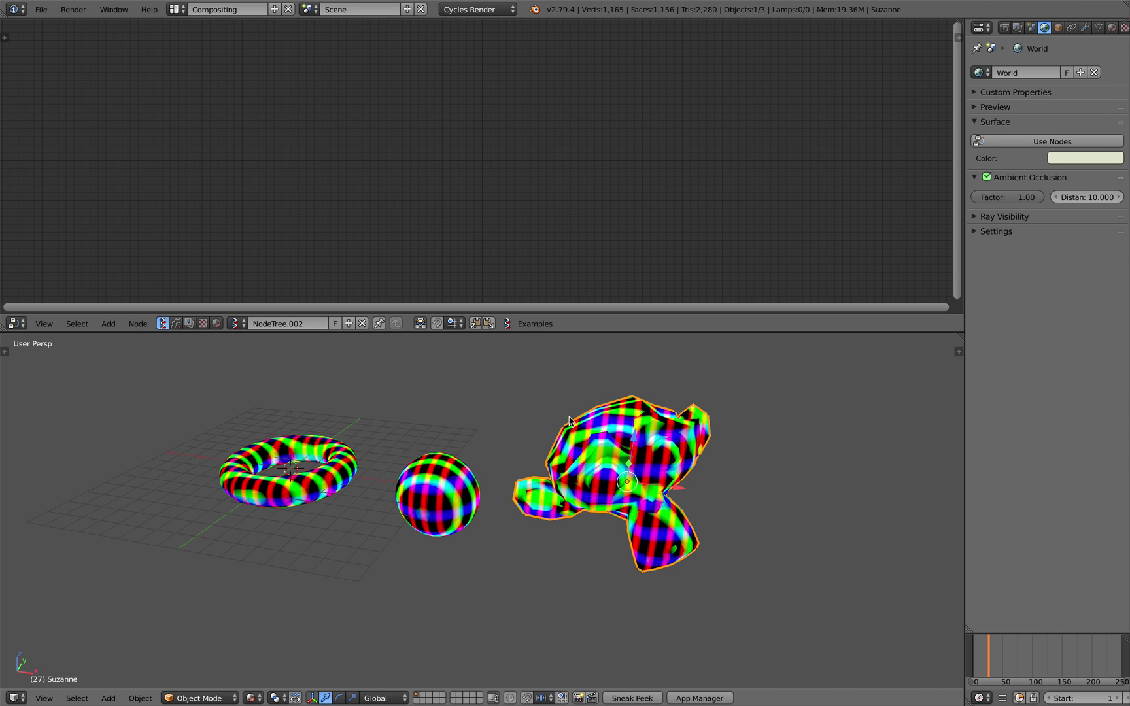
Trackball-rotate the monkey head, move it slightly away from the sphere, and rotate it again to face the viewer.
middle_click_drag(564, 444, 547, 438)
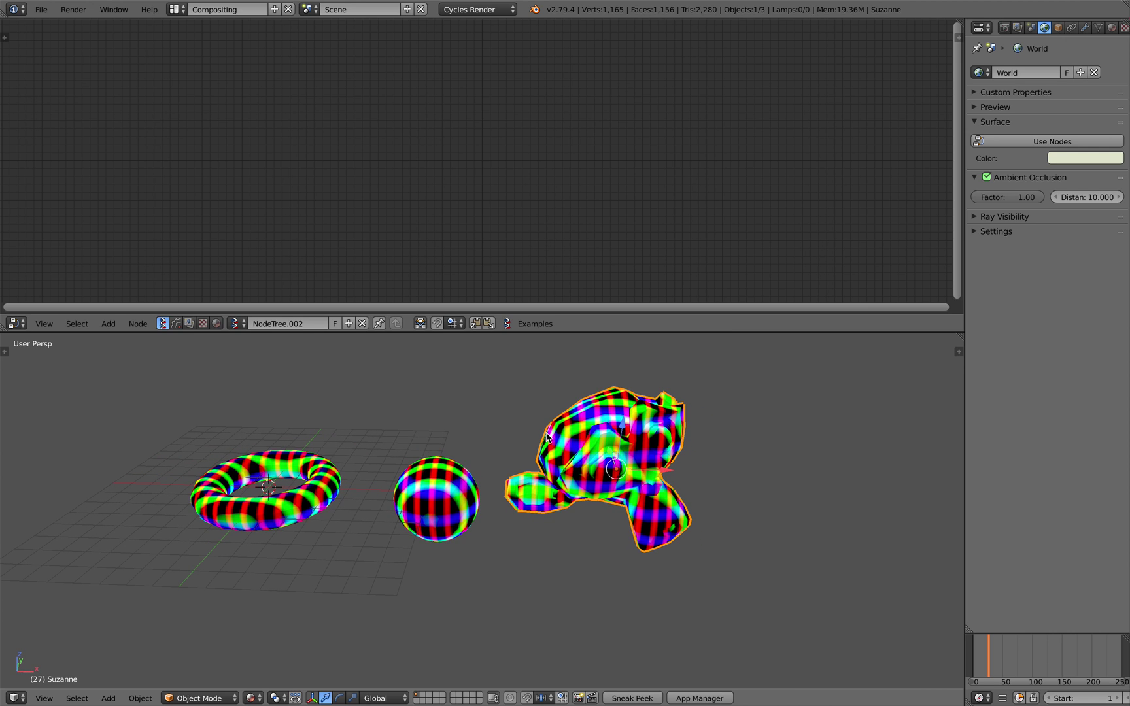
key("r")
key("r")
left_click(690, 488)
key("r")
key("g")
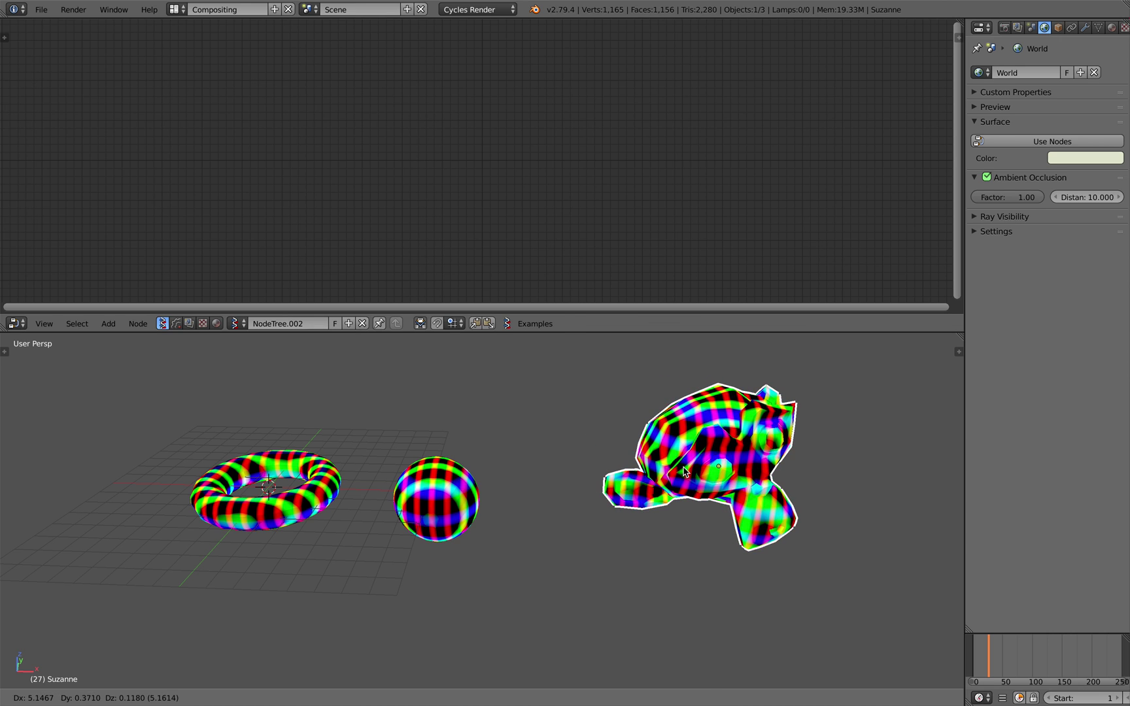
left_click(633, 472)
key("r")
left_click(719, 520)
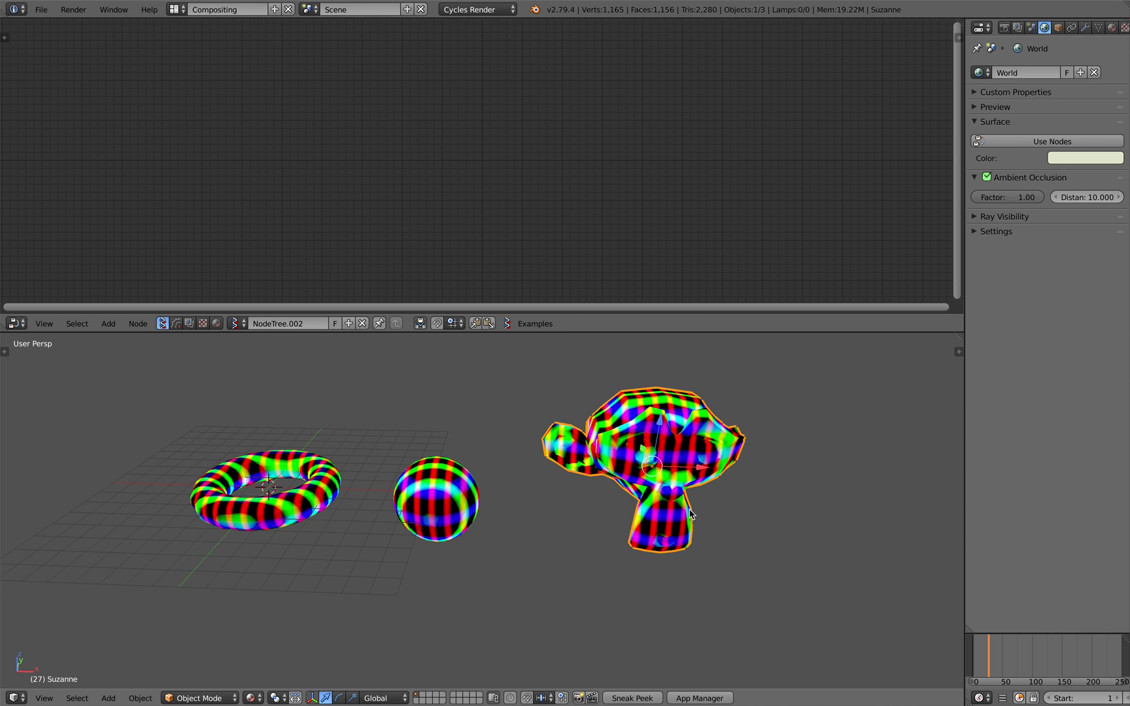
middle_click_drag(689, 511, 686, 513)
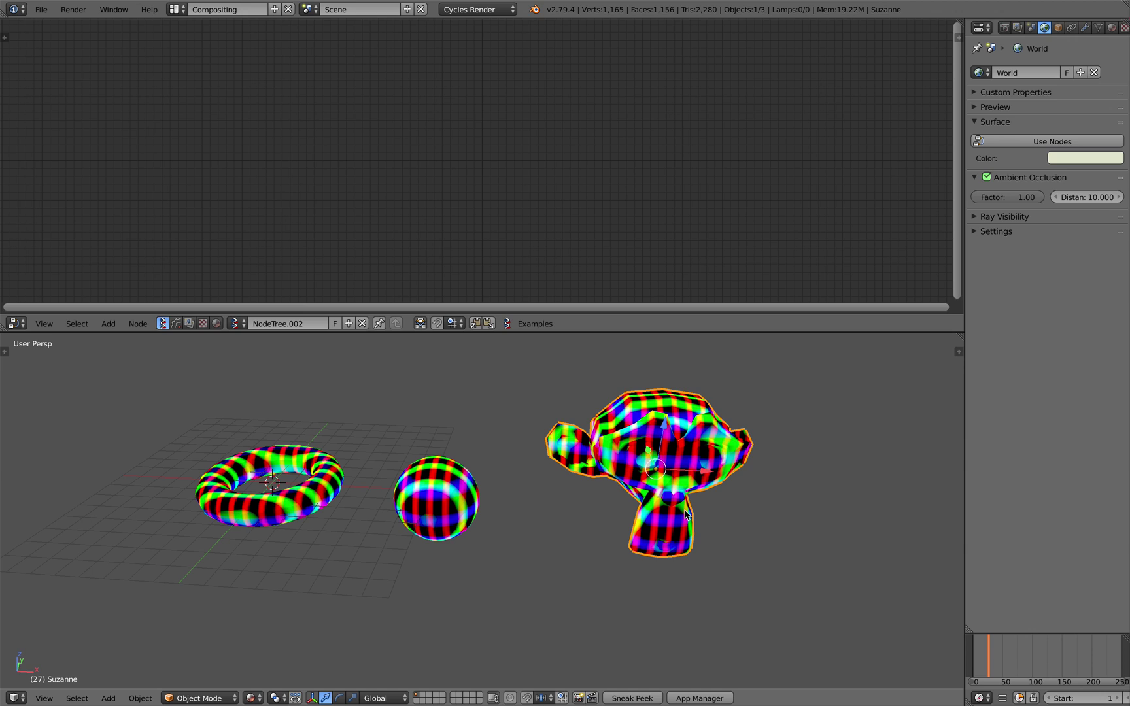